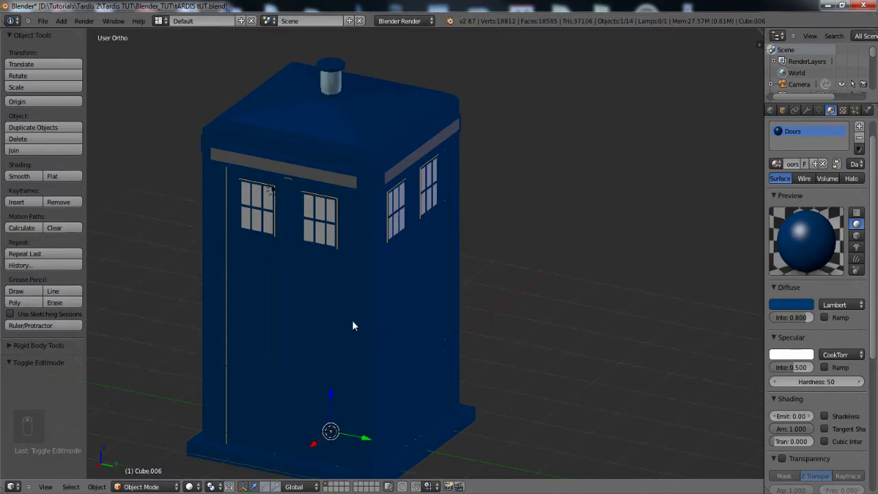
- Open the doors mesh for editing in front orthographic view and select all of its geometry
mouse_move(352, 327)
middle_mouse_down()
mouse_move(366, 296)
mouse_move(343, 310)
mouse_move(349, 342)
middle_mouse_up()
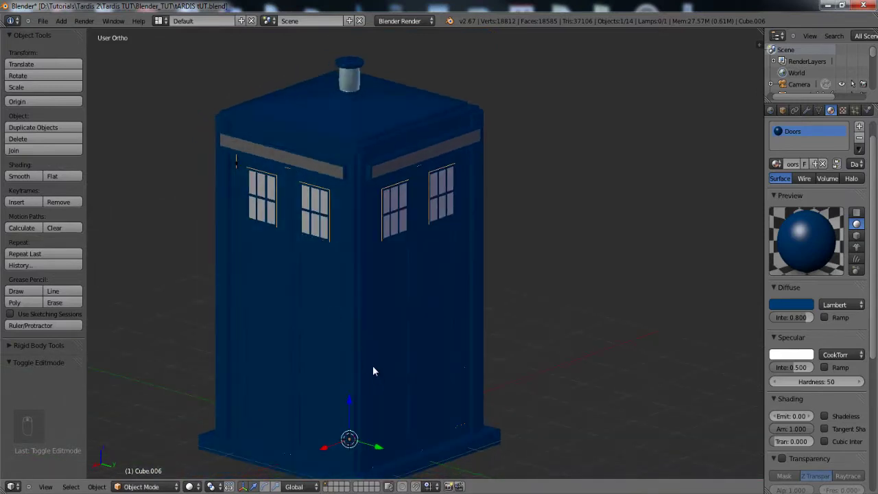
middle_click_drag(372, 370, 276, 202)
key("KP_1")
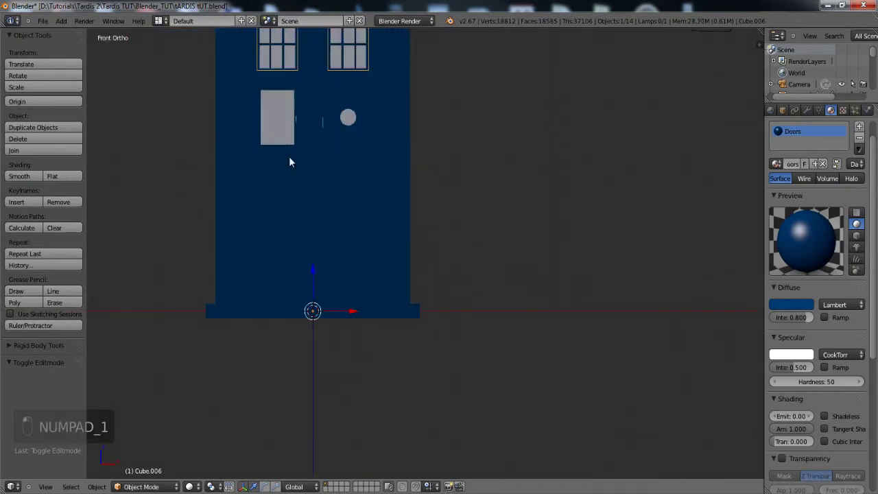
key("Tab")
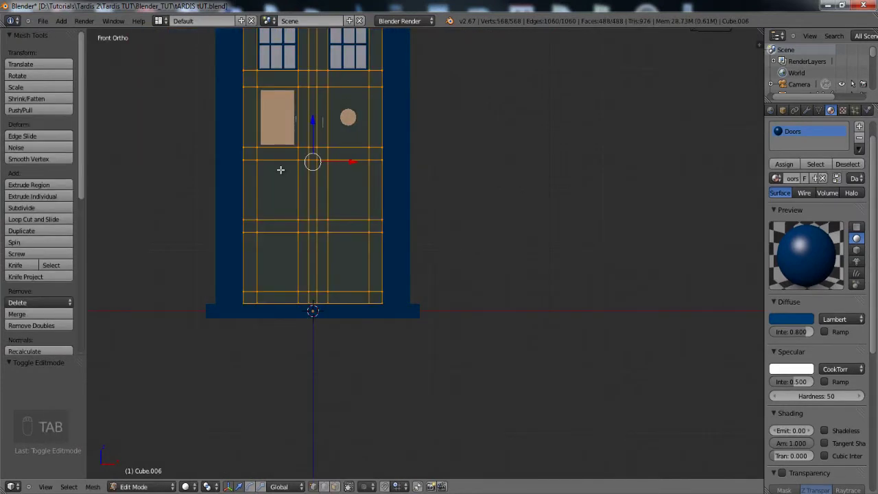
scroll(303, 239, "up", 4)
key("a")
key("a")
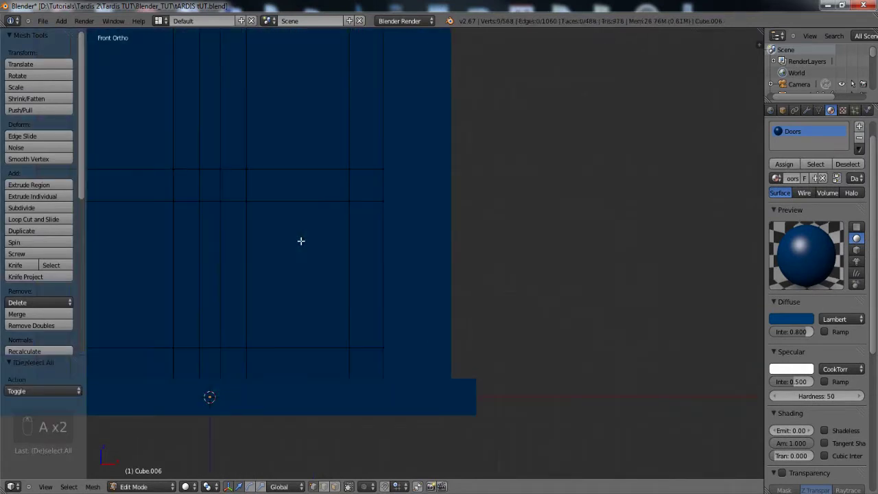
key("a")
scroll(294, 238, "down", 2)
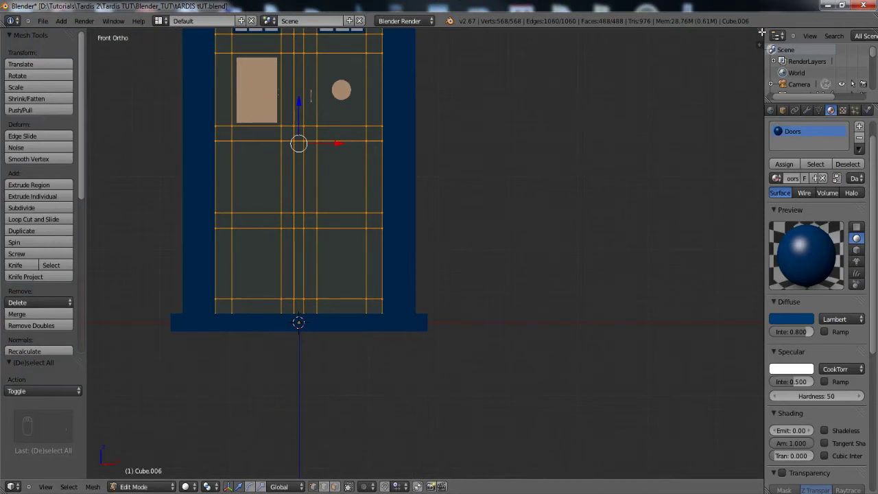
- Split the 3D view into two side-by-side areas with narrowed tool shelves and show the UV/Image Editor in the new area
left_click_drag(762, 32, 368, 41)
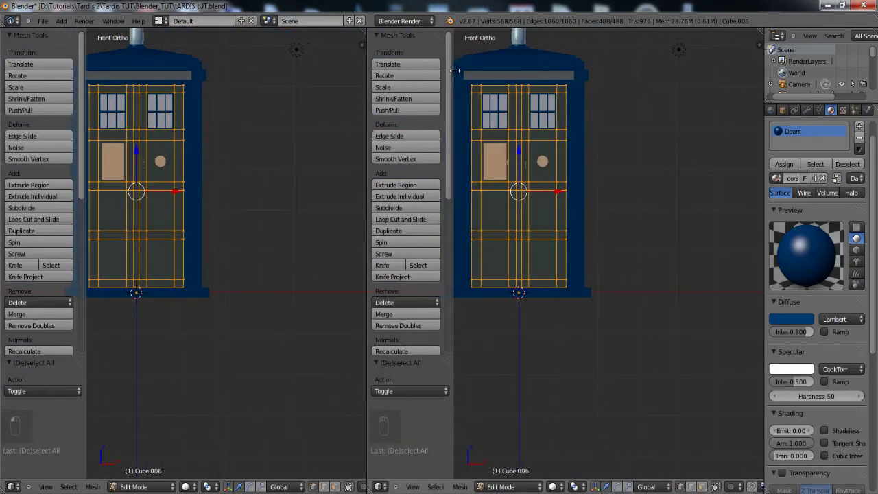
left_click_drag(455, 71, 374, 71)
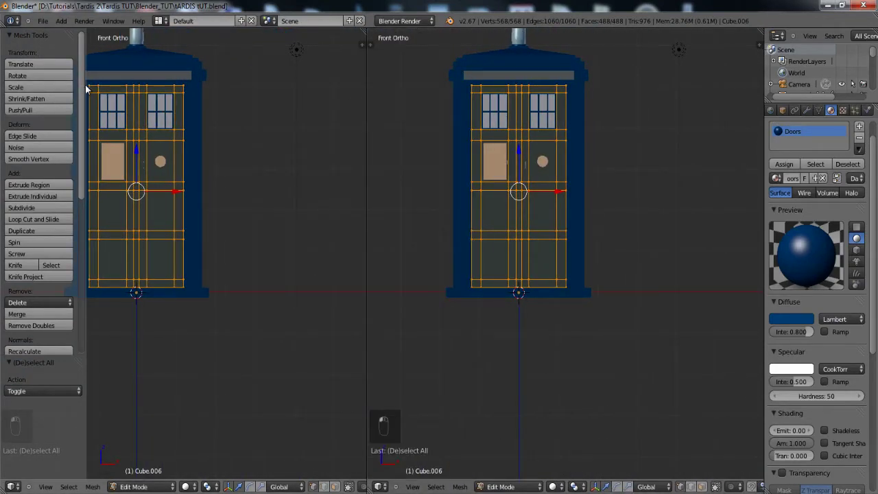
left_click_drag(86, 89, 45, 89)
left_click(381, 486)
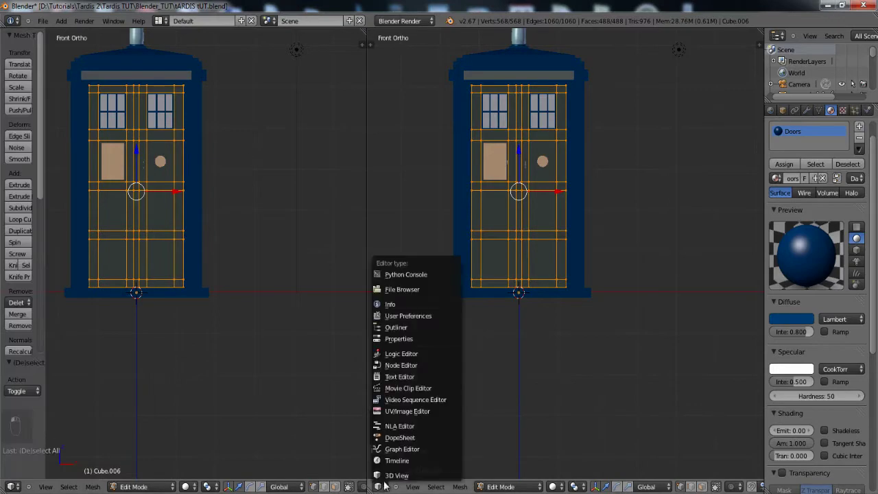
left_click(420, 410)
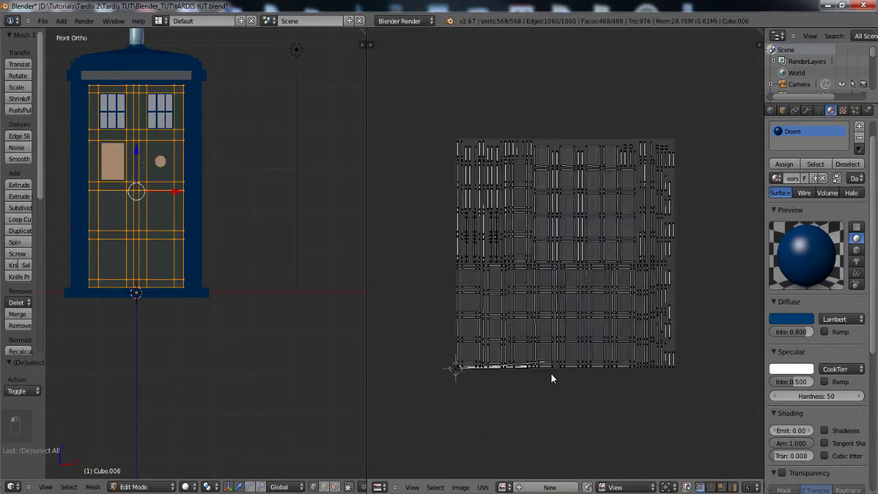
- Unwrap the whole doors mesh with Smart UV Project, using an angle limit of 66 and an island margin of 0.09
scroll(551, 373, "up", 1)
scroll(495, 306, "up", 1)
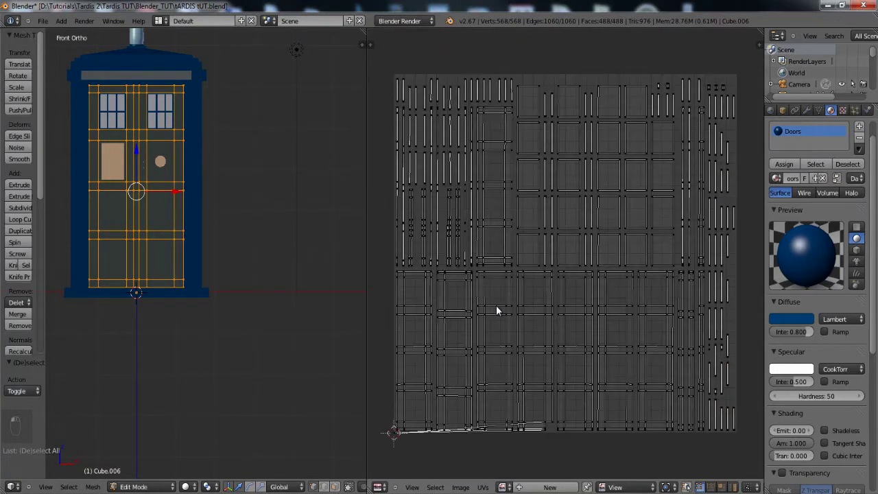
scroll(171, 255, "up", 3)
middle_click_drag(202, 280, 209, 307, "shift")
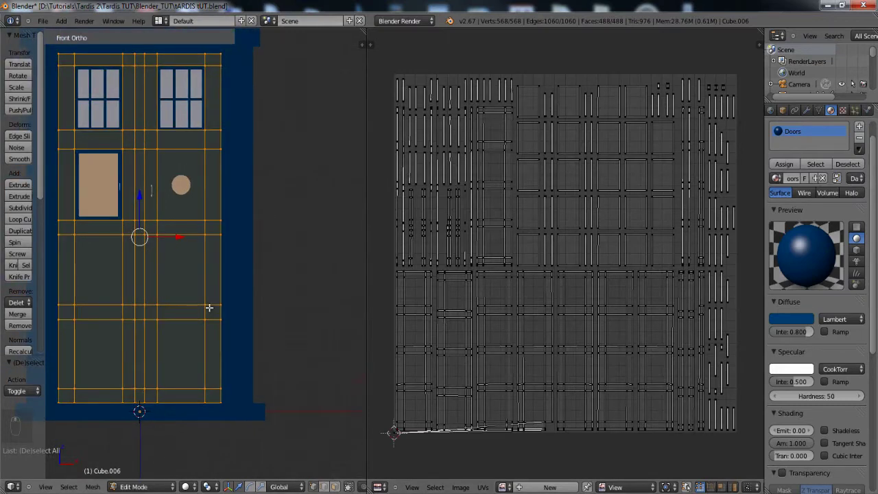
key("u")
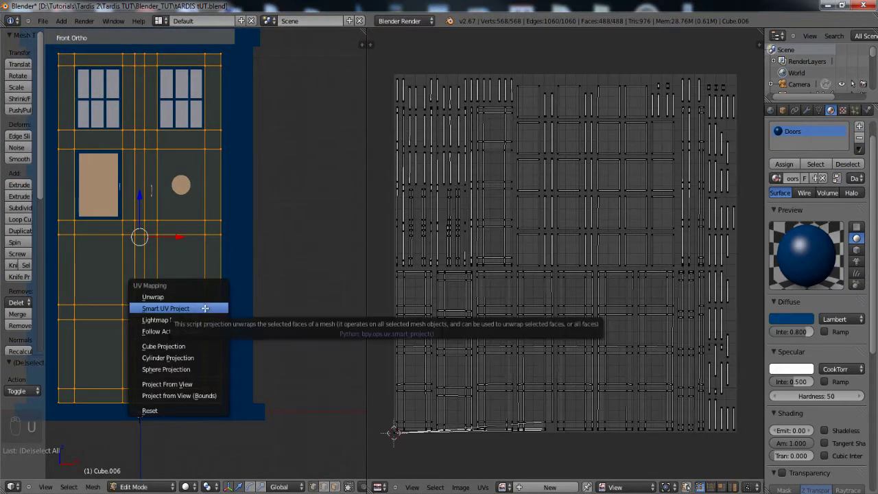
left_click(204, 308)
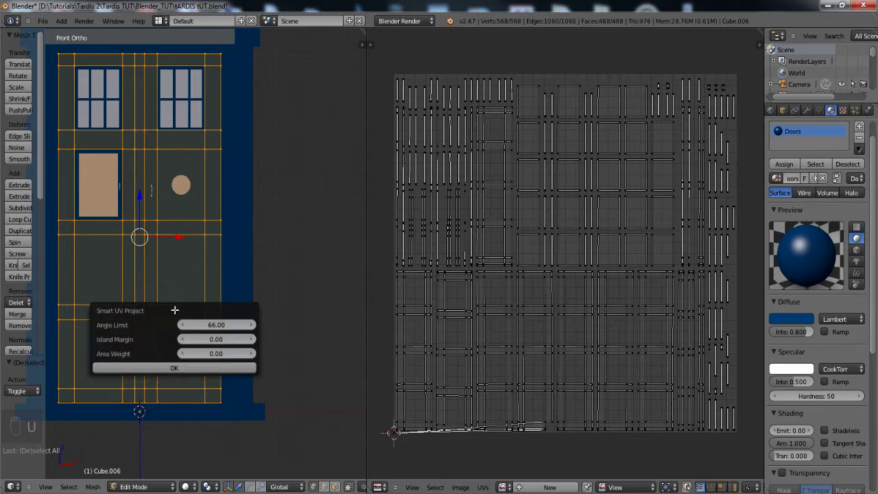
left_click_drag(242, 337, 249, 340)
left_click(249, 339)
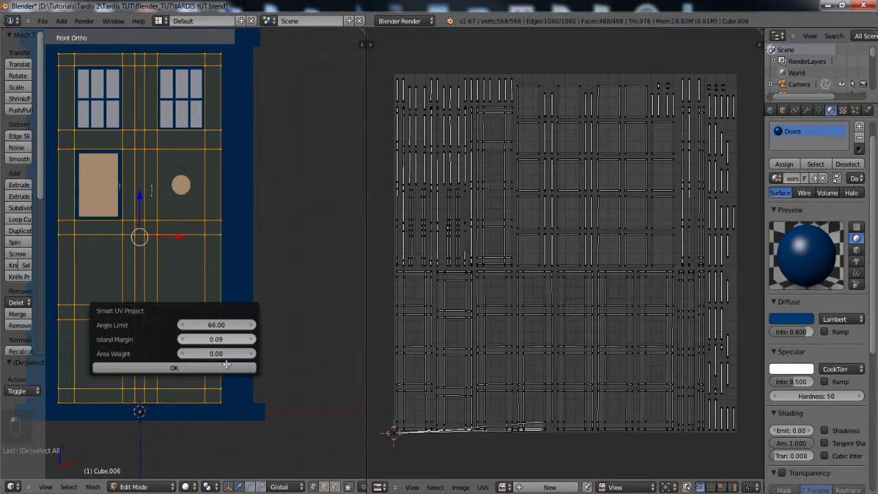
left_click(174, 368)
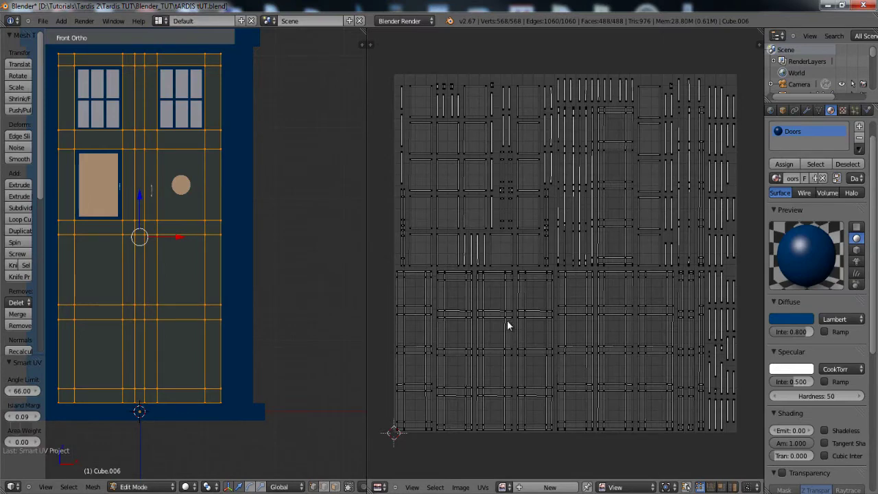
- Rotate the first door island in the bottom row of the UV layout by 180 degrees
scroll(505, 351, "up", 1)
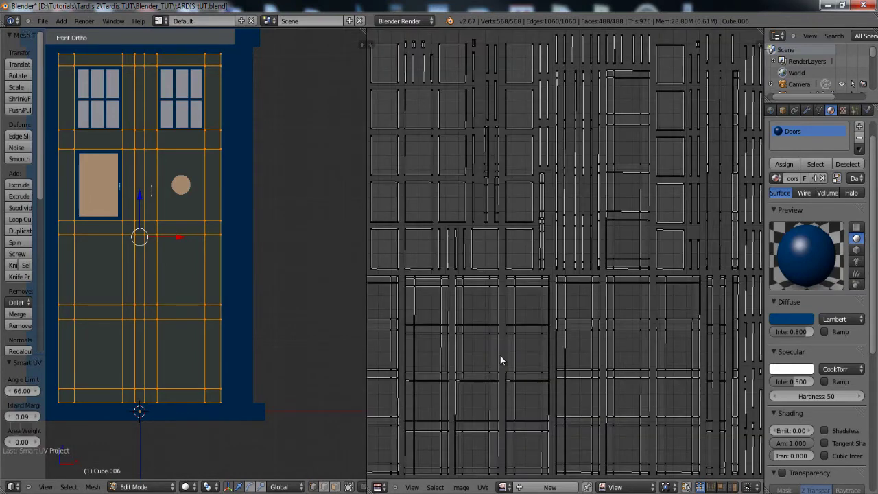
middle_click_drag(504, 342, 559, 182)
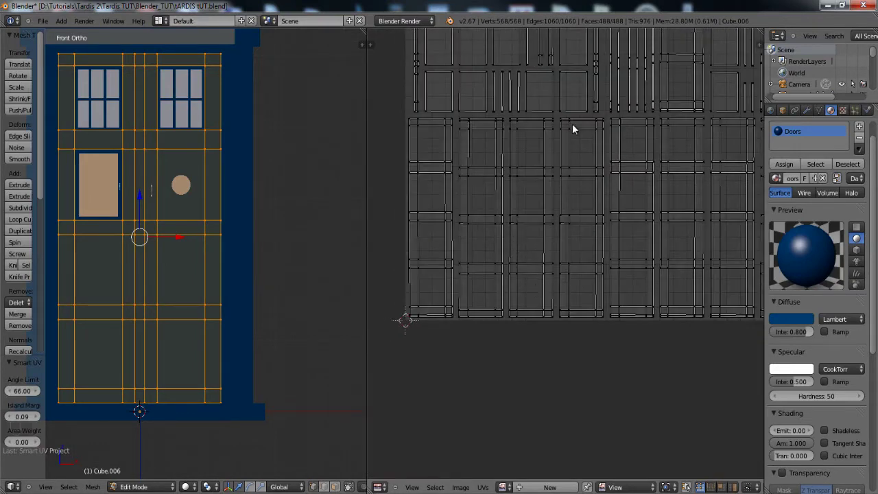
scroll(533, 319, "down", 2)
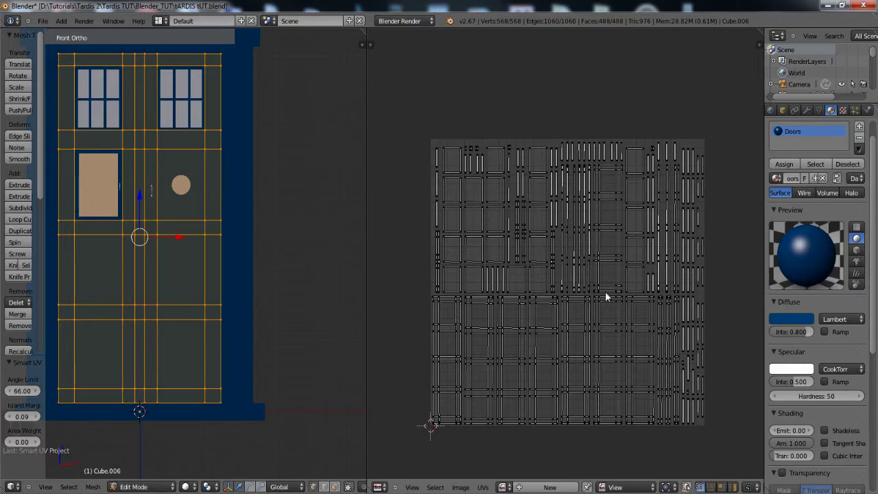
scroll(605, 305, "up", 4)
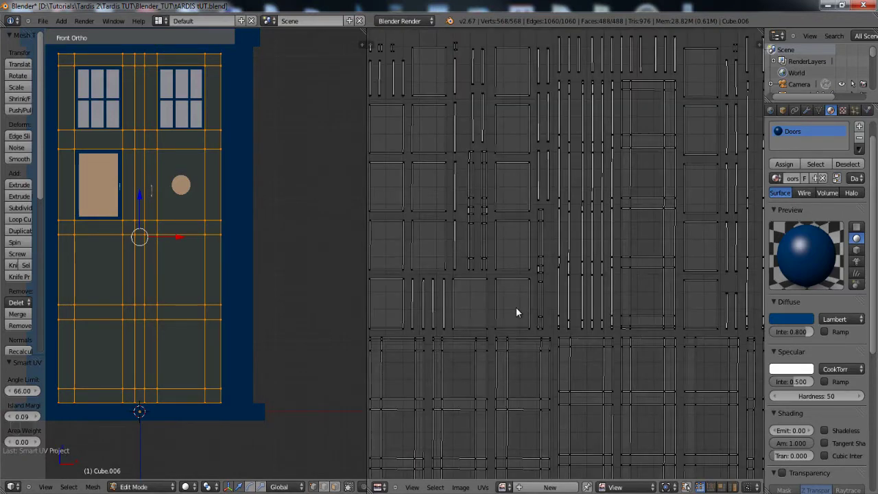
middle_click_drag(517, 306, 604, 218)
middle_click_drag(511, 304, 554, 139)
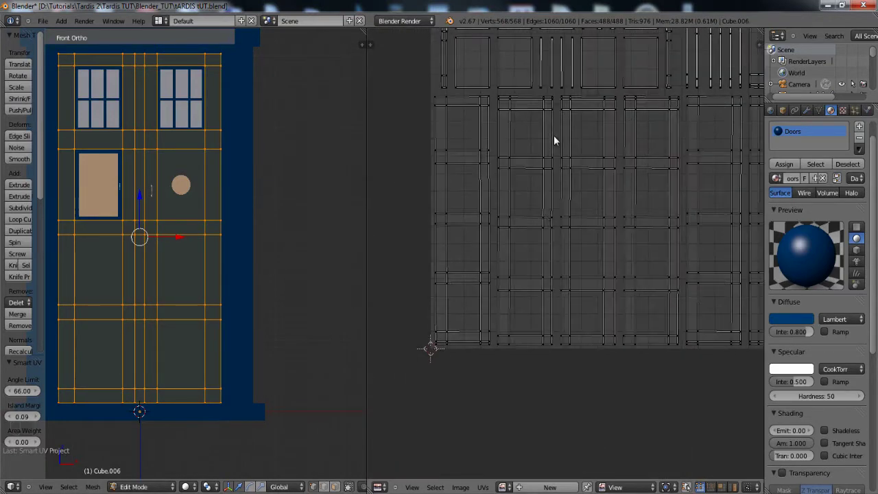
scroll(483, 338, "up", 2)
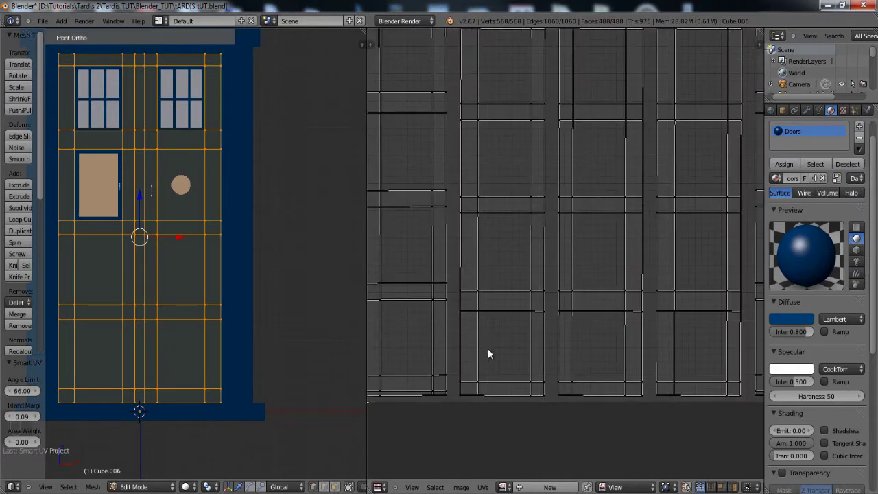
middle_click_drag(463, 366, 505, 350)
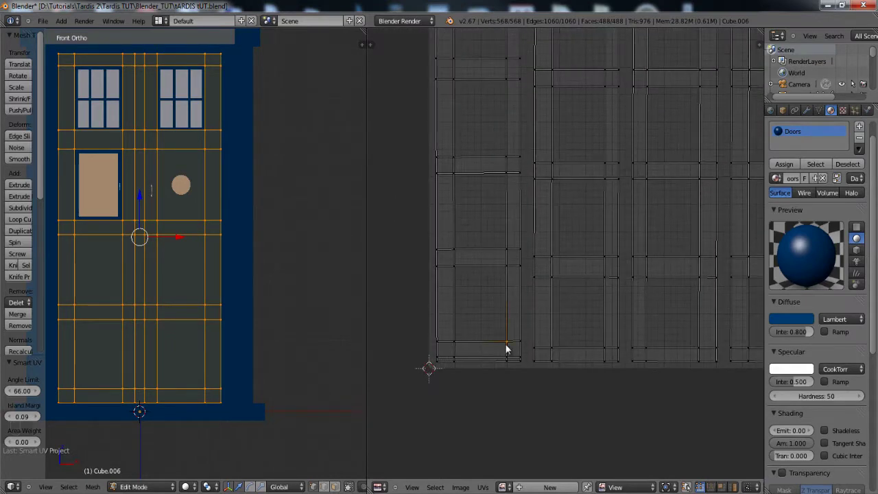
key("l")
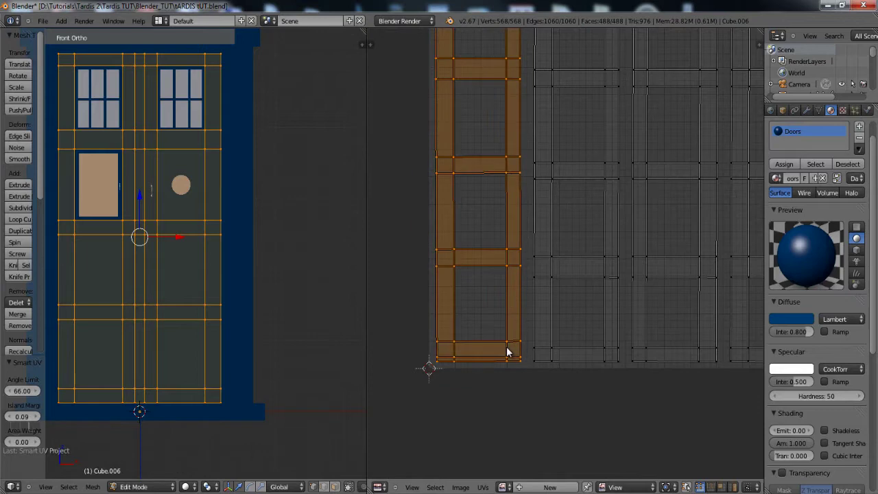
type("r")
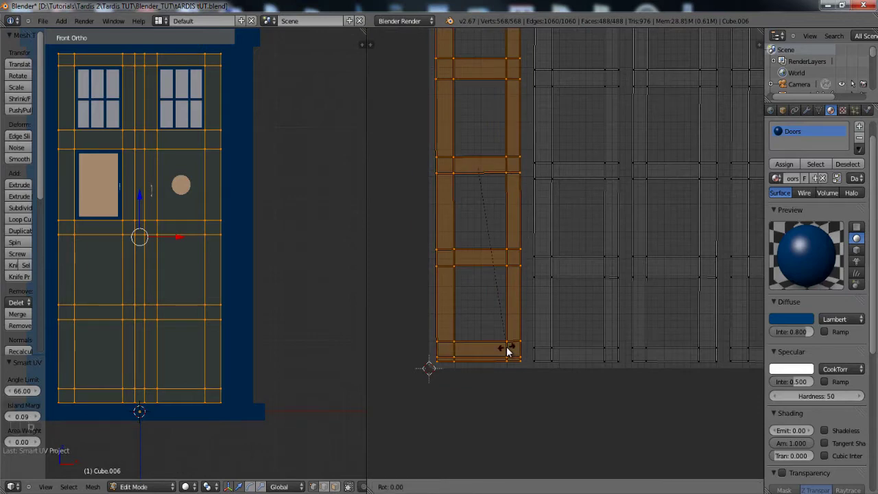
type("180")
key("Return")
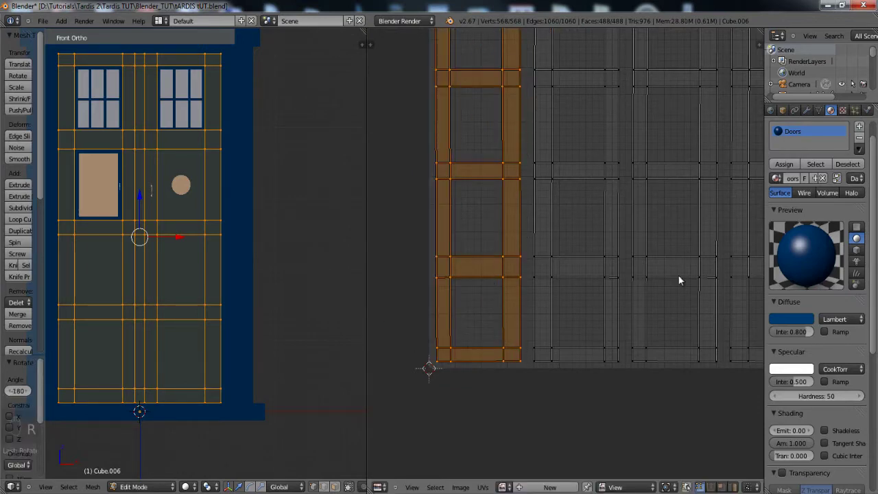
- Rotate the fifth door island in the bottom row of the UV layout by 180 degrees
middle_click_drag(680, 279, 533, 241)
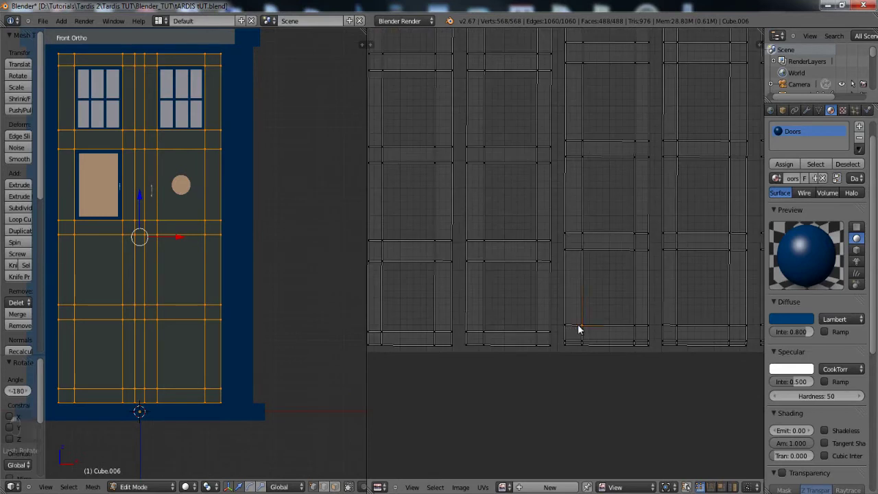
key("l")
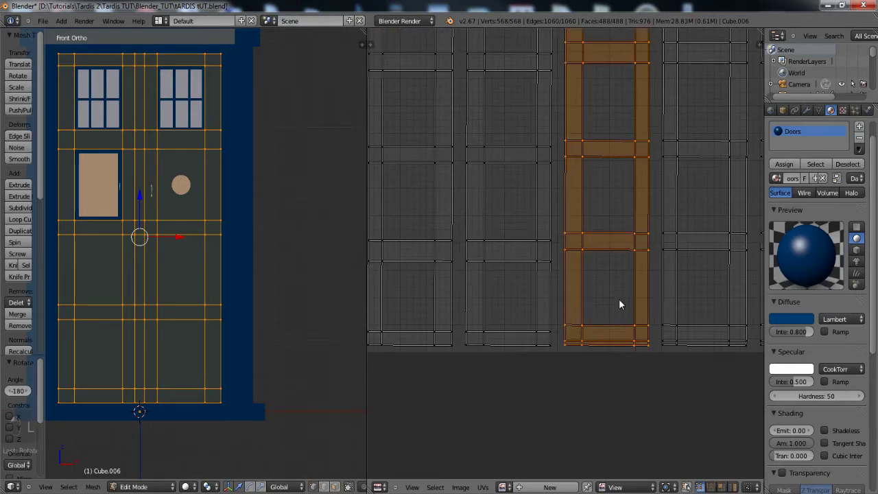
type("r")
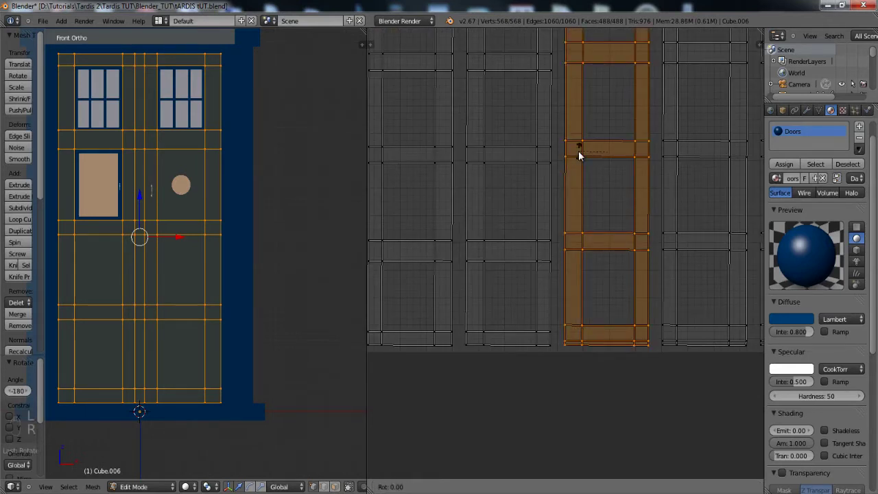
type("180")
key("Return")
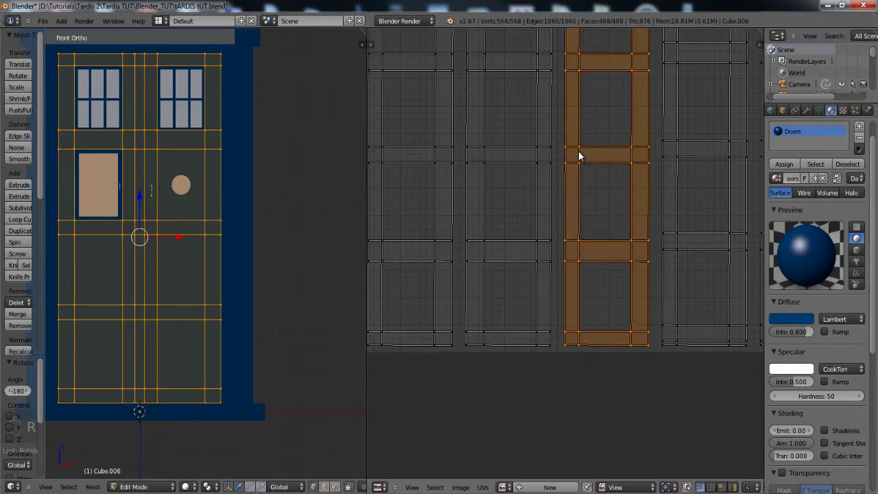
- Rotate the sixth door island in the bottom row of the UV layout by 180 degrees
key("g")
left_click(621, 156)
right_click(627, 159)
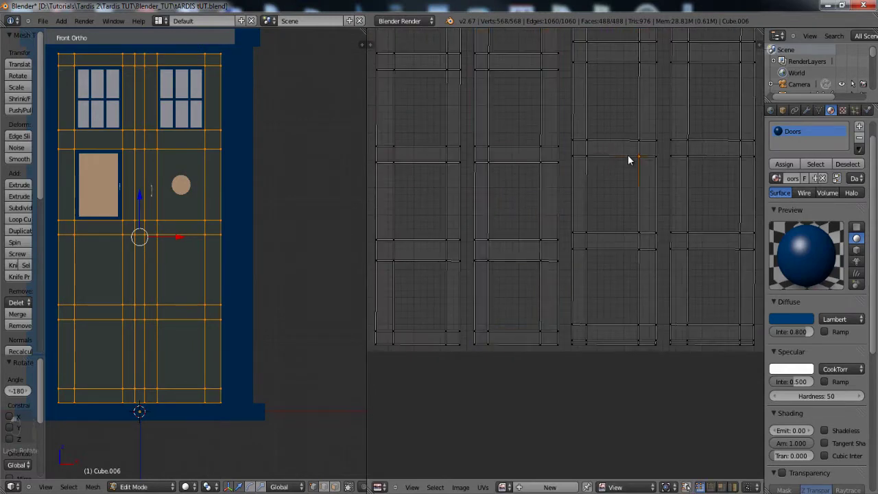
key("l")
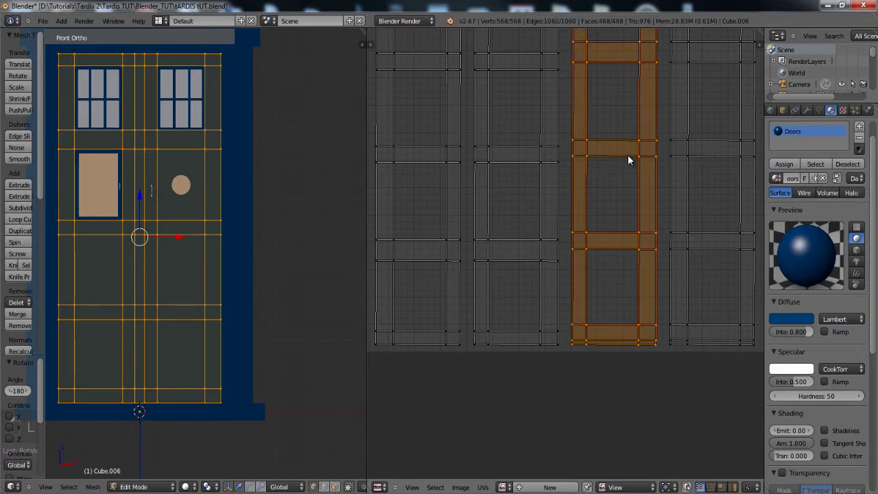
key("r")
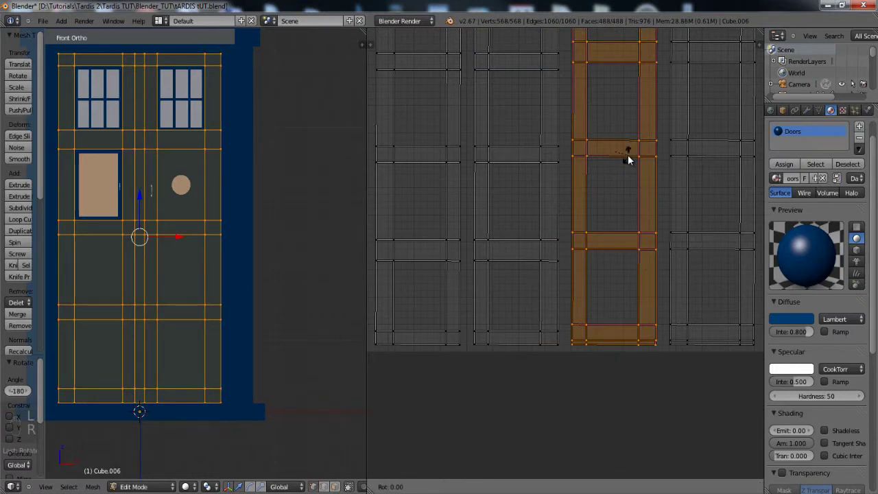
left_click(627, 159)
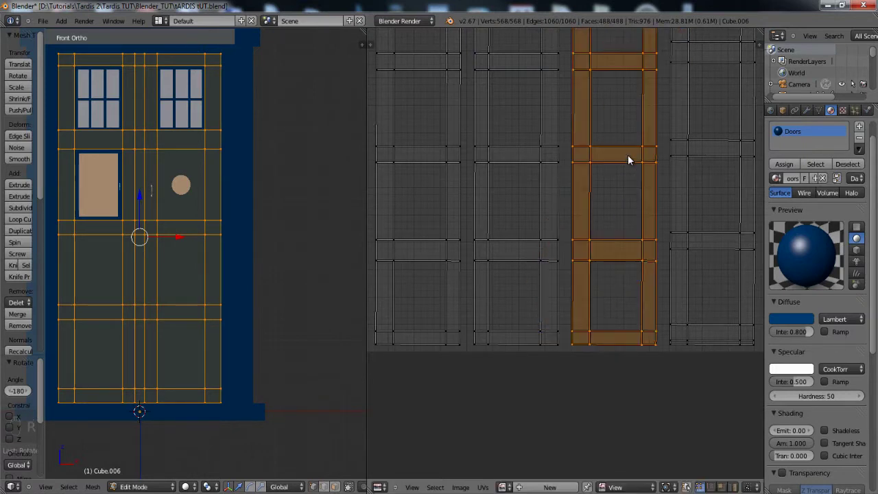
- Rotate the seventh door island in the bottom row of the UV layout by 180 degrees
right_click(702, 159)
key("l")
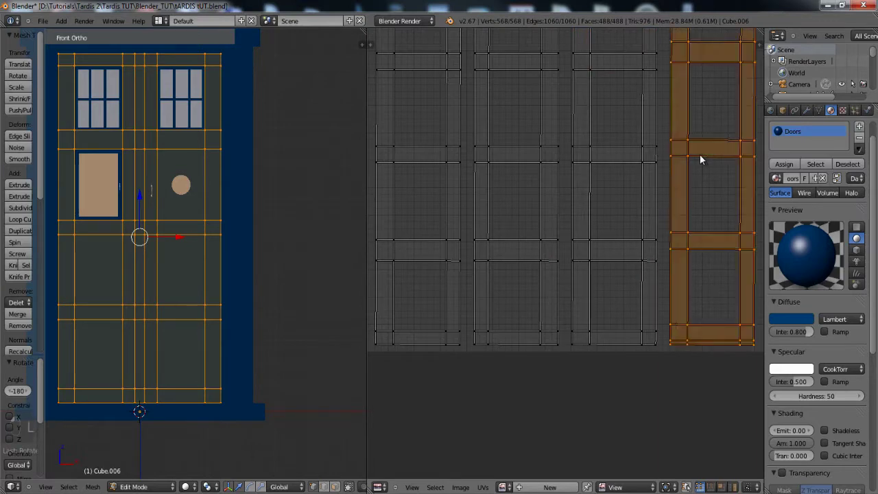
key("r")
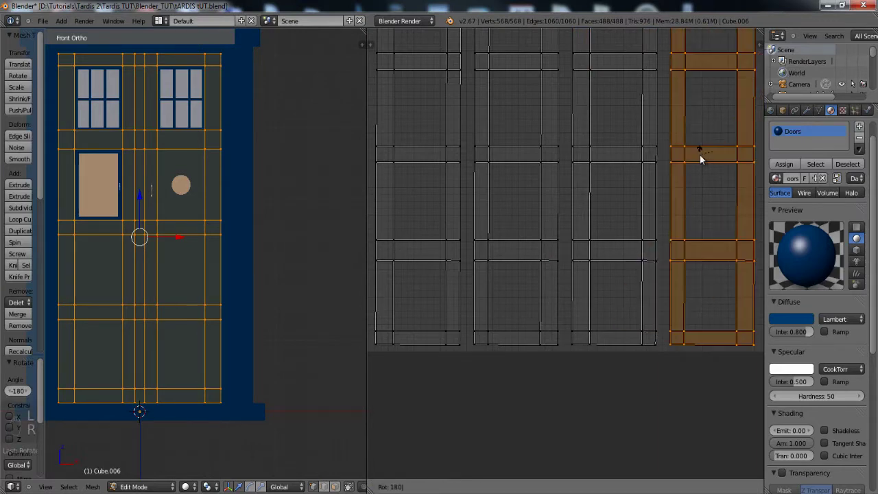
left_click(701, 158)
- Align the uppermost vertices of all seven door islands in one straight horizontal line by scaling them to 0 along Y
scroll(701, 159, "down", 3)
middle_click_drag(625, 122, 620, 237)
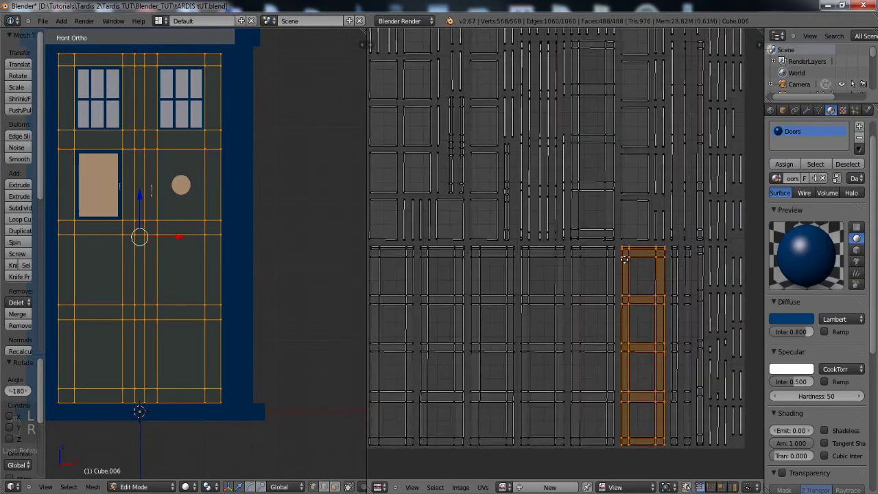
middle_click_drag(580, 218, 581, 159)
middle_click_drag(540, 273, 581, 248)
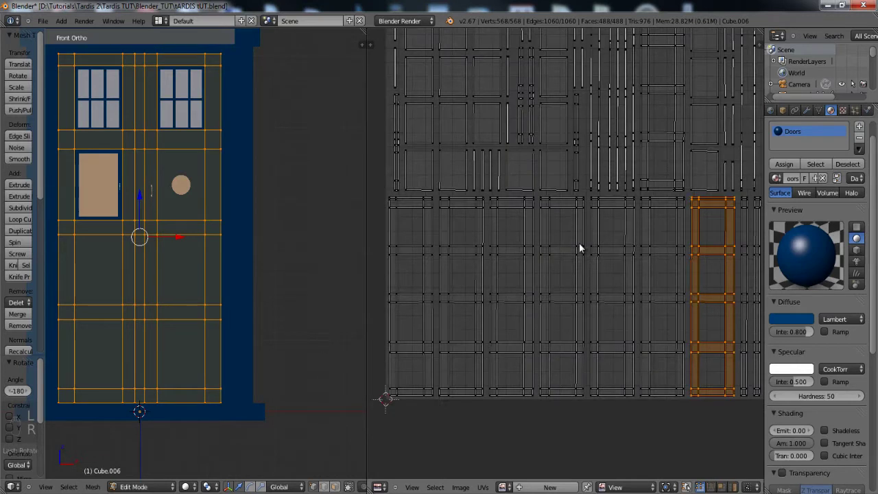
key("a")
key("b")
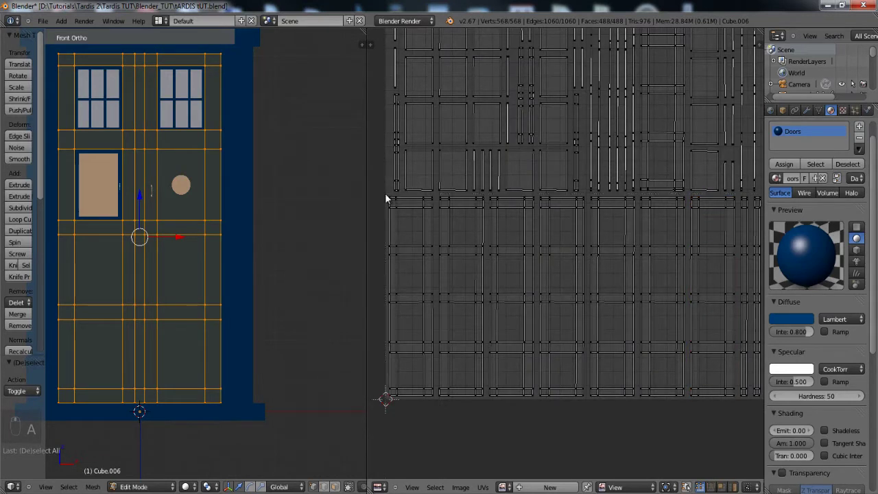
left_click_drag(386, 195, 741, 203)
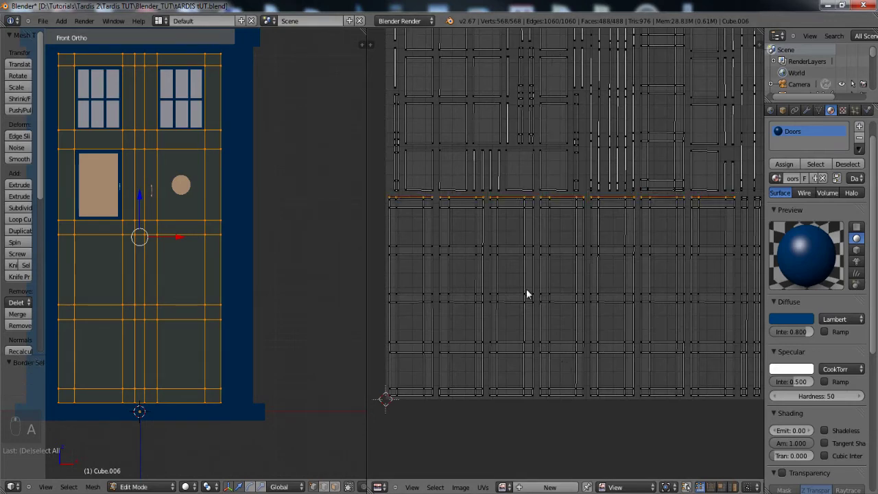
scroll(470, 281, "up", 1)
scroll(529, 323, "up", 3)
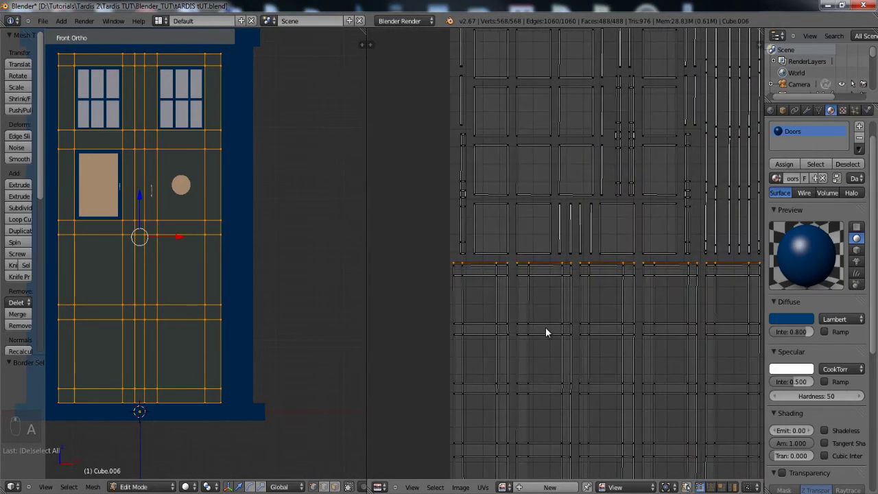
middle_click_drag(450, 310, 569, 312)
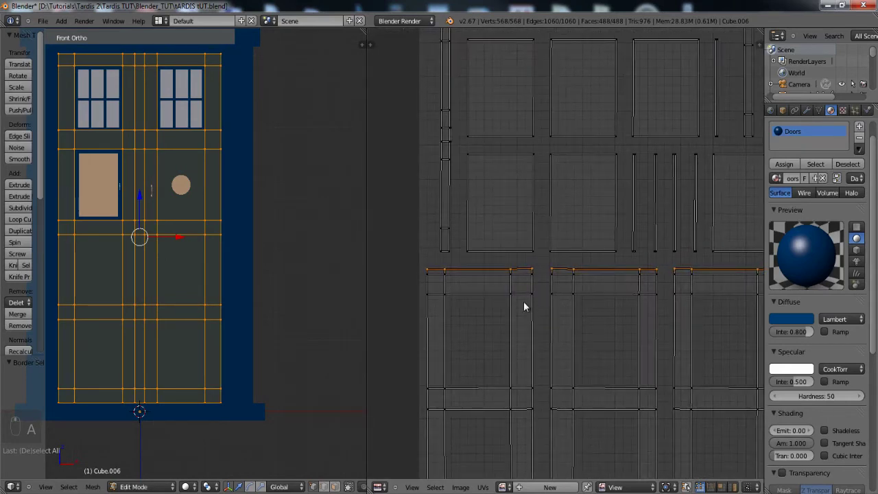
key("s")
key("y")
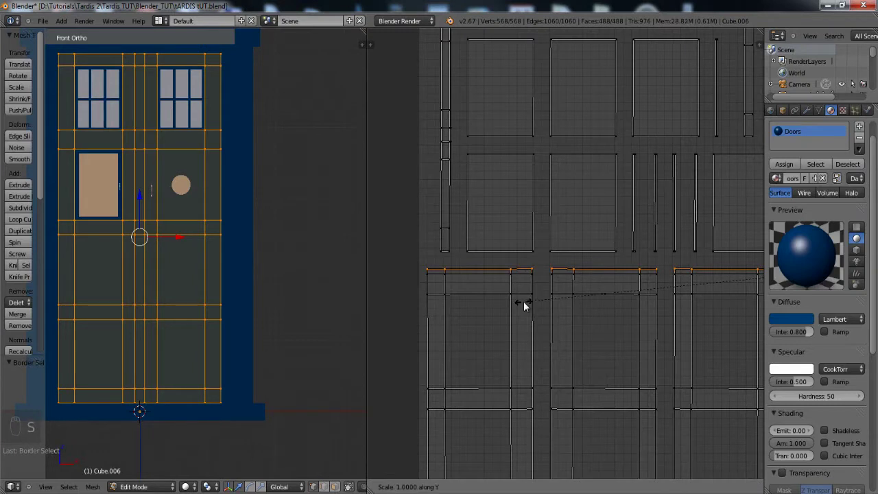
left_click(523, 302)
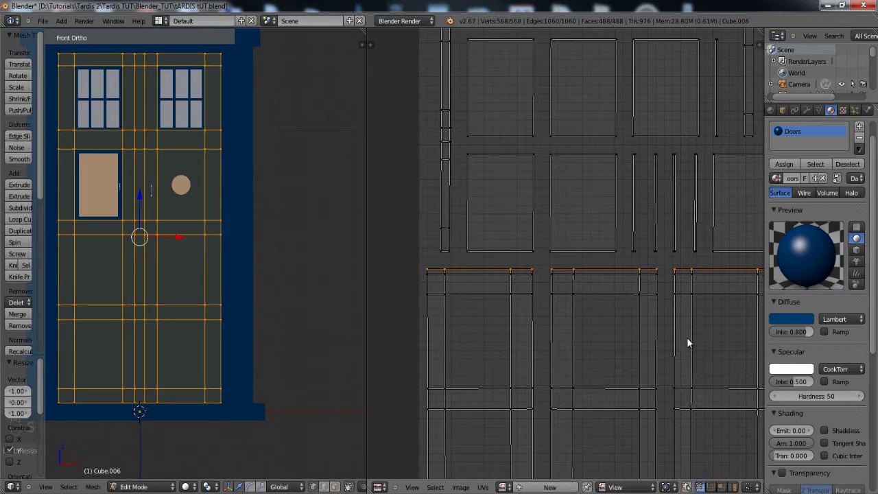
- Hide the tool shelf of the 3D view
scroll(570, 279, "down", 4)
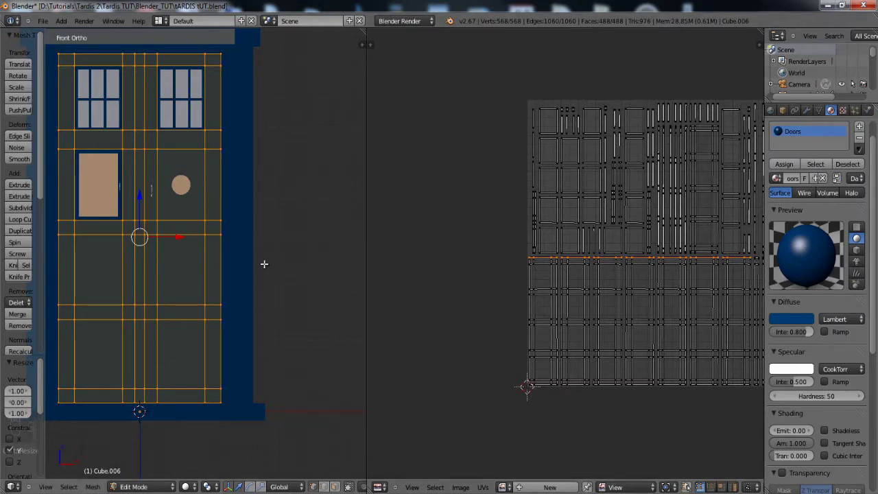
middle_click_drag(298, 239, 261, 345)
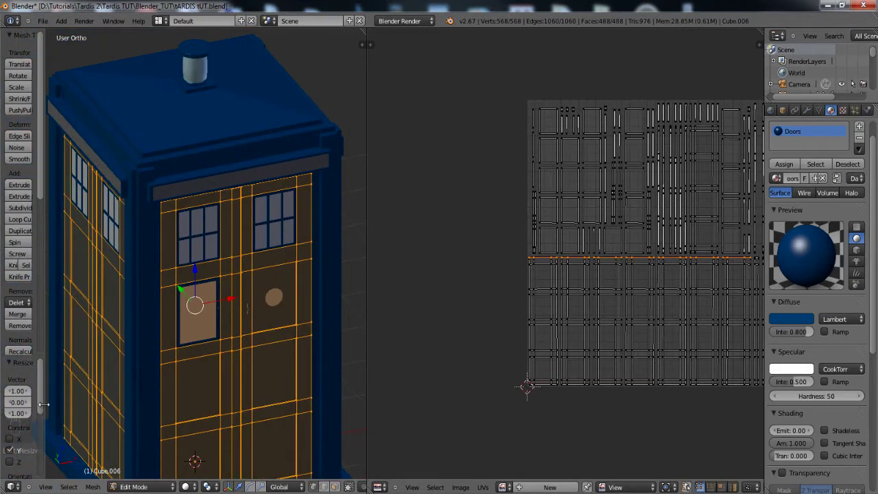
left_click_drag(46, 405, 17, 405)
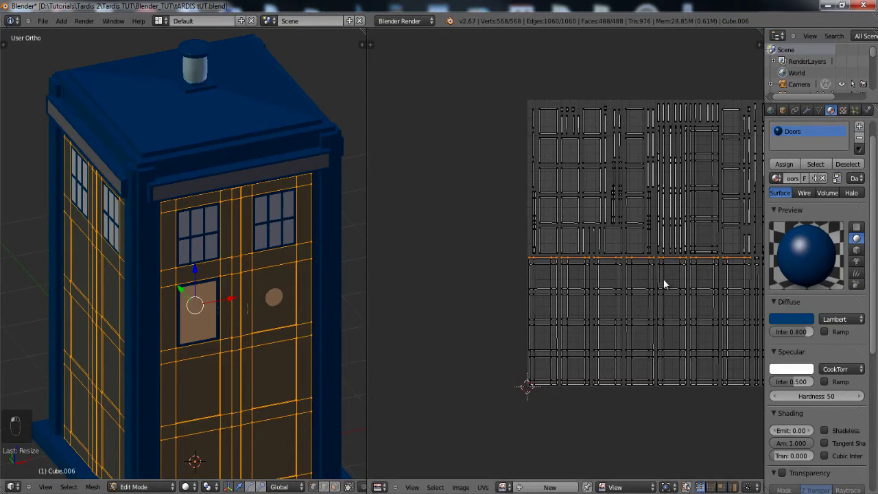
- Straighten the second row of vertices across the door islands into one horizontal line by scaling it flat along Y
middle_click_drag(713, 308, 606, 249)
scroll(611, 259, "up", 1)
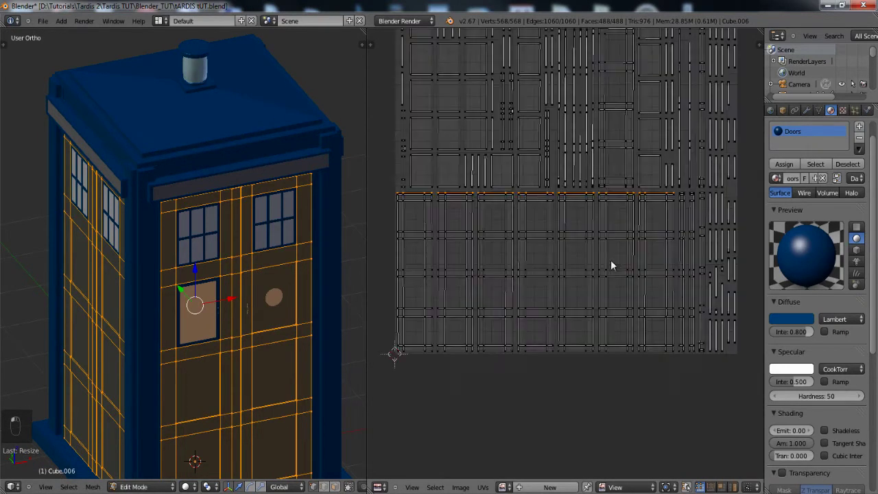
scroll(604, 282, "up", 4)
key("a")
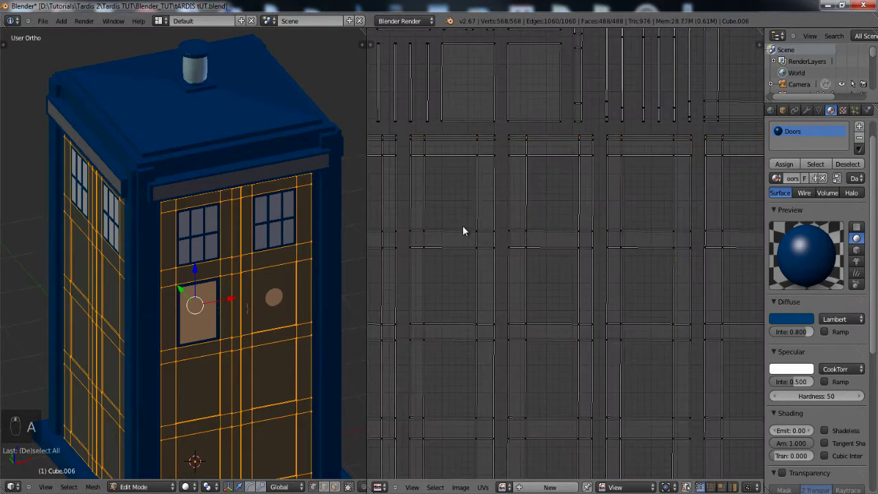
middle_click_drag(462, 227, 586, 238)
scroll(500, 227, "down", 5)
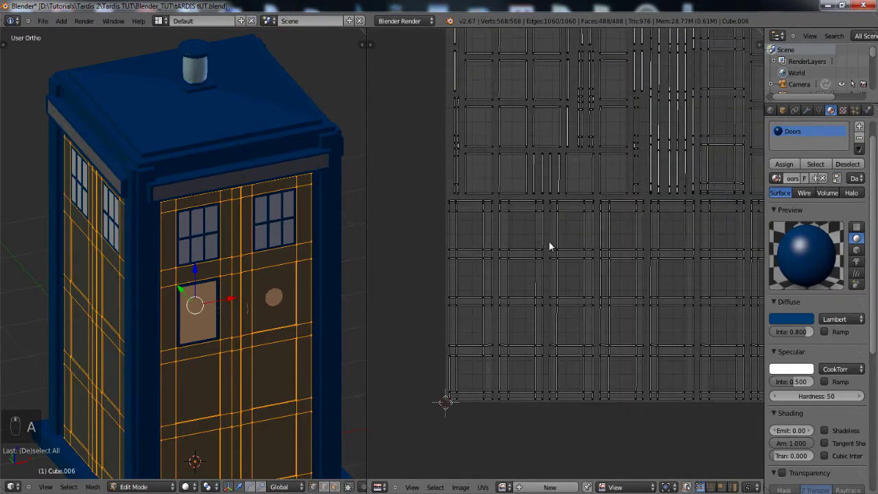
middle_click_drag(476, 227, 442, 226)
key("b")
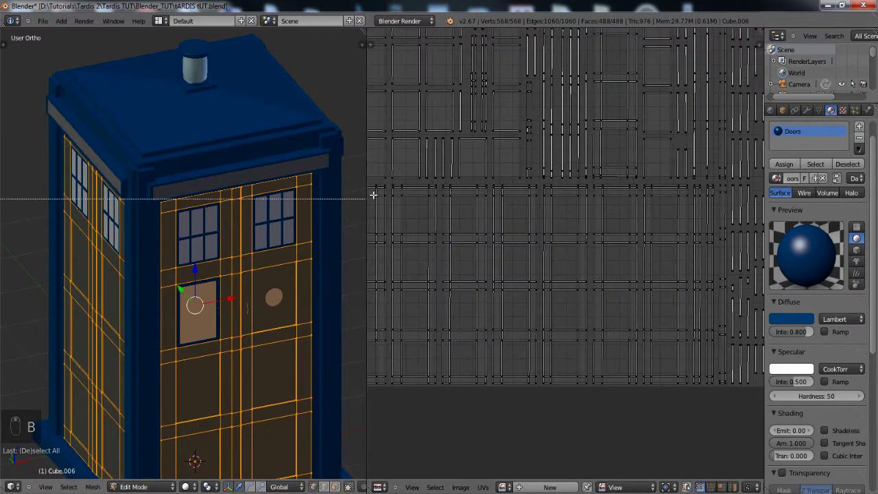
left_click_drag(391, 188, 692, 191)
scroll(567, 212, "left", 3, "ctrl")
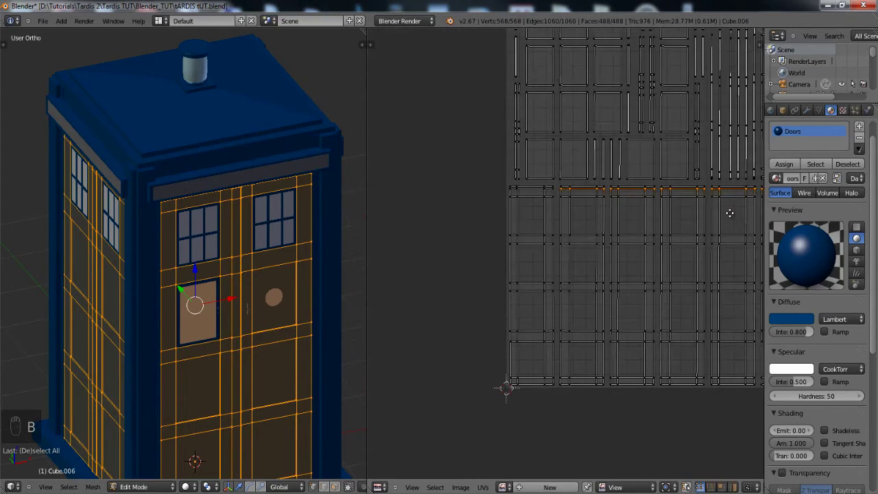
scroll(566, 203, "up", 1)
key("b")
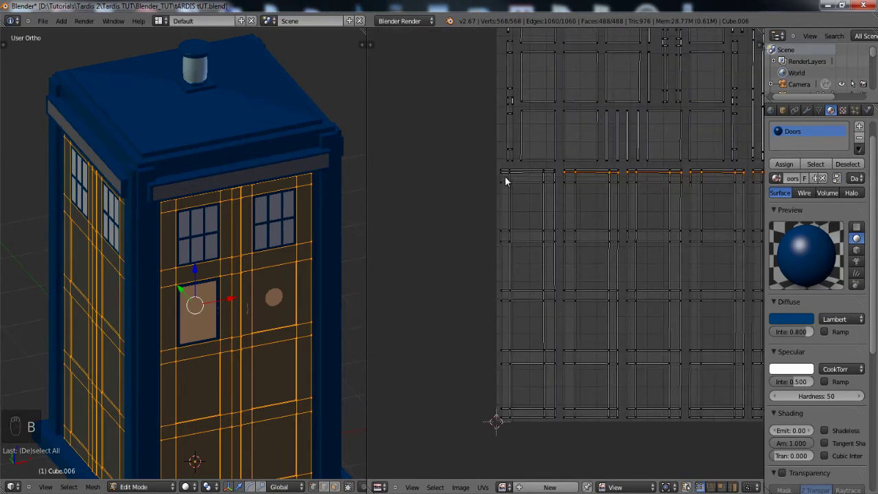
left_click_drag(497, 172, 559, 177)
key("b")
key("s")
key("ctrl+z")
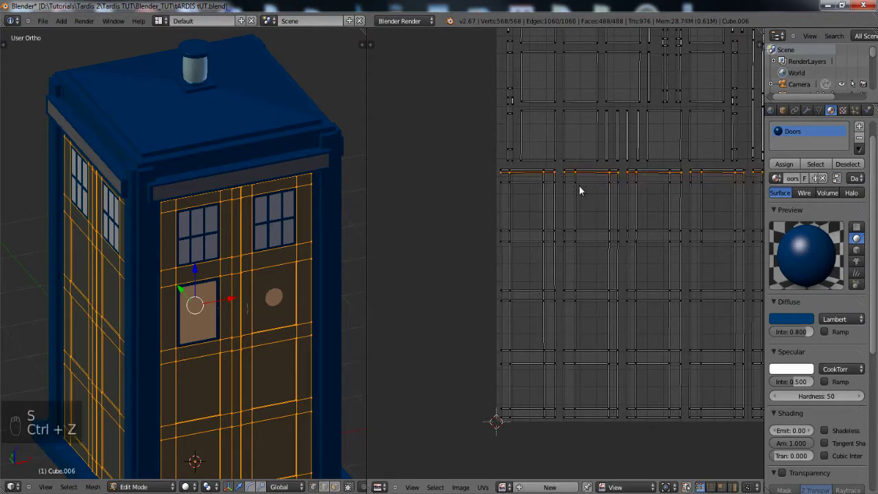
key("s")
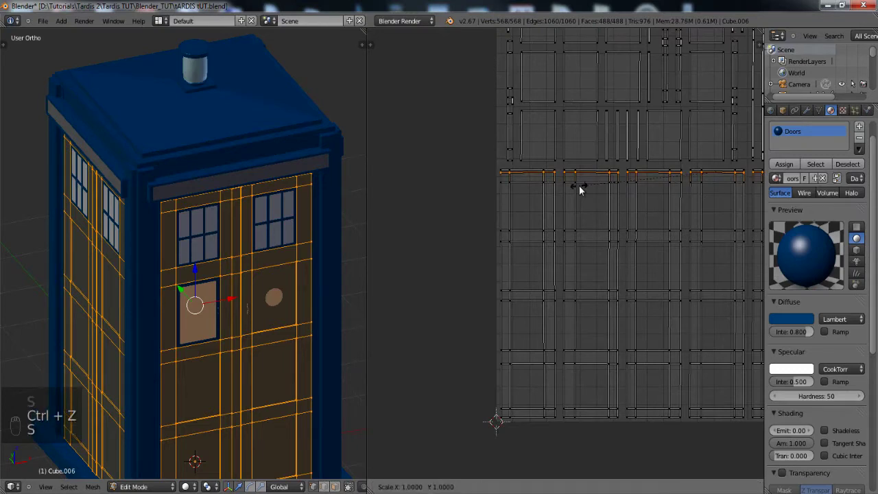
left_click(579, 185)
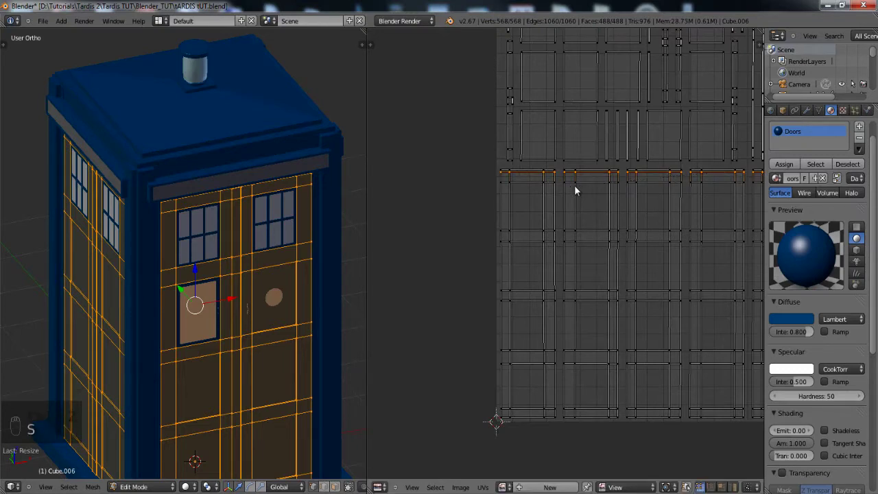
- Flatten the third row of vertices across the seven door islands into a straight horizontal line
key("a")
scroll(535, 199, "down", 3)
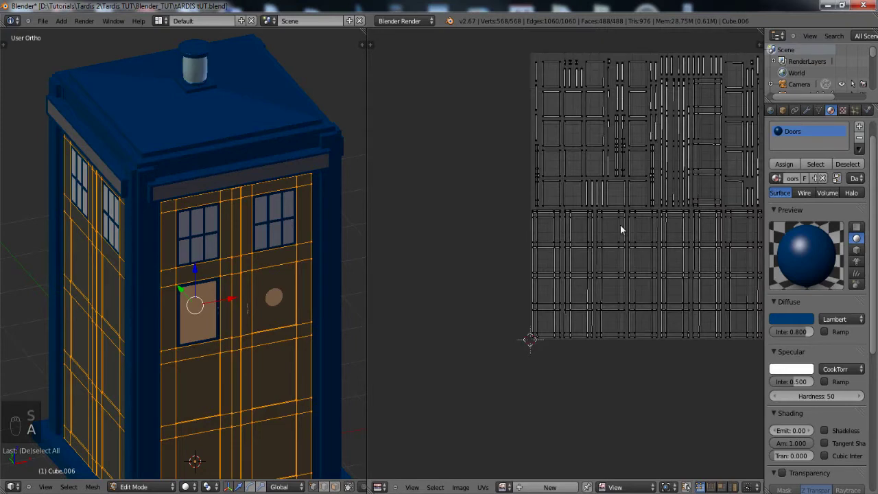
middle_click_drag(620, 225, 493, 197)
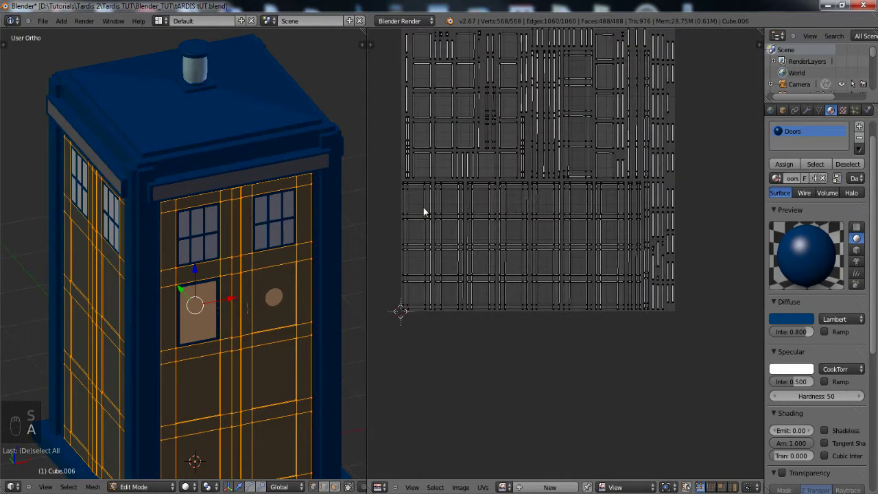
key("b")
left_click_drag(399, 184, 626, 193)
key("s")
left_click(593, 211)
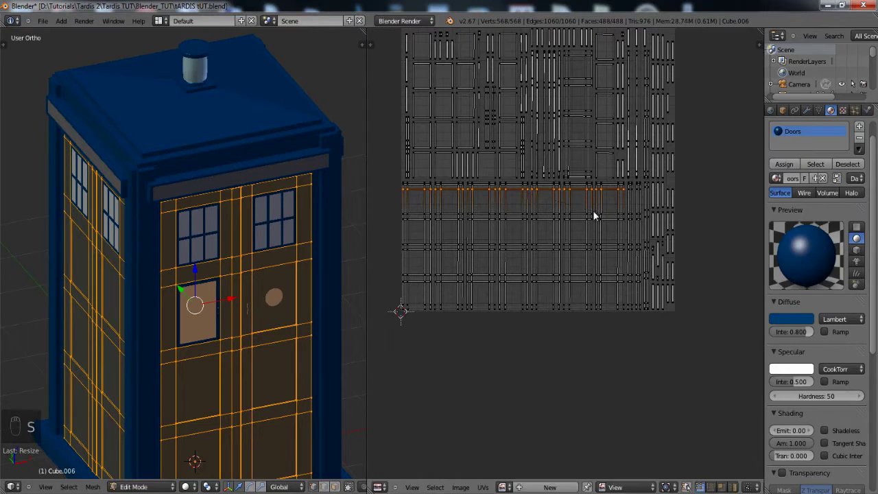
- Flatten the fourth row of vertices across the seven door islands into a straight horizontal line
key("a")
key("b")
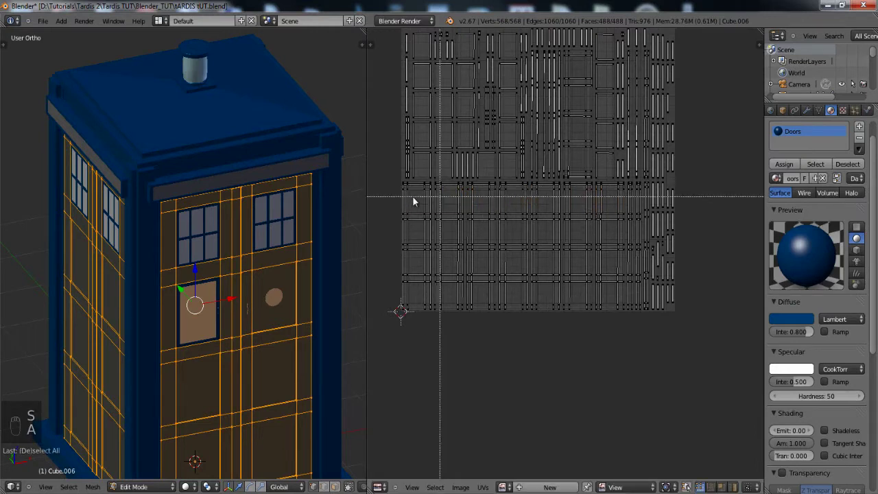
left_click_drag(392, 207, 626, 215)
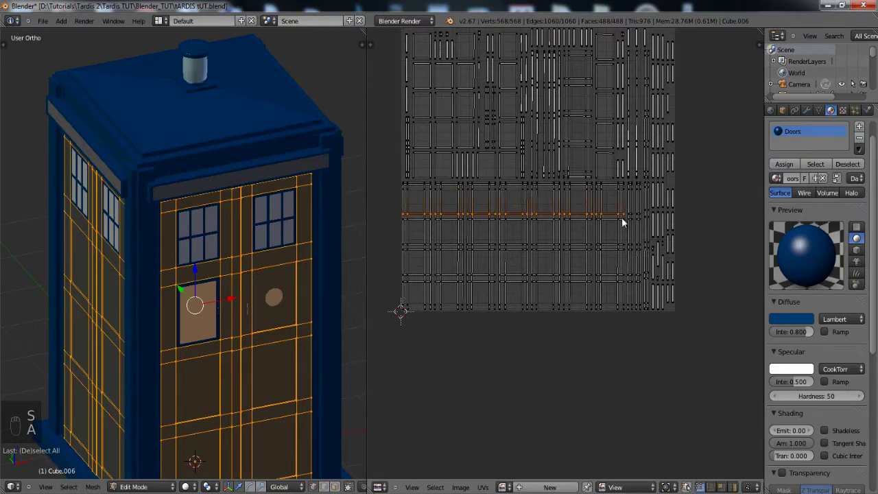
key("s")
left_click(611, 225)
- Straighten the left outer edge of the first door island into a vertical line by scaling its vertices flat along X
scroll(514, 225, "up", 1)
scroll(552, 204, "up", 1)
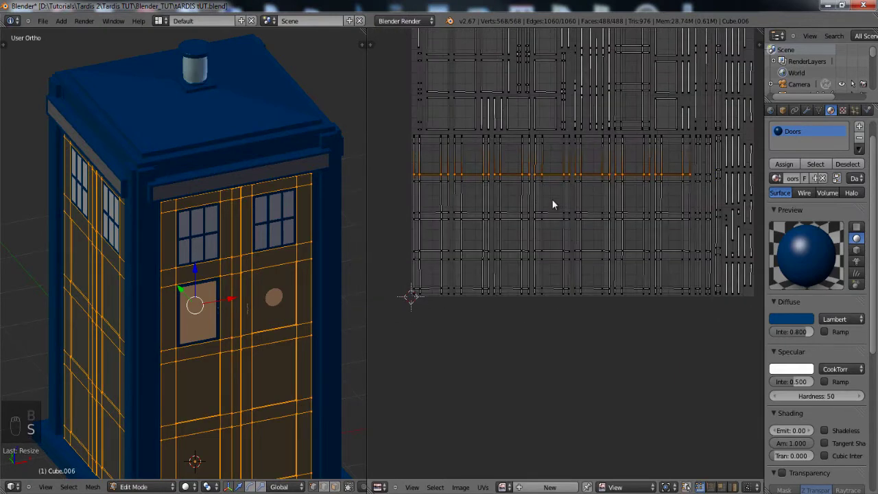
scroll(516, 233, "up", 1)
scroll(557, 259, "up", 1)
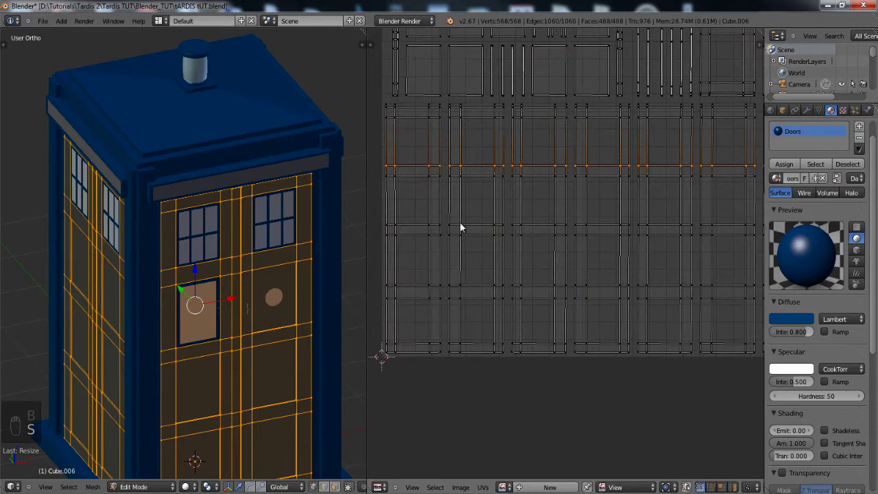
key("a")
scroll(439, 192, "down", 1)
key("b")
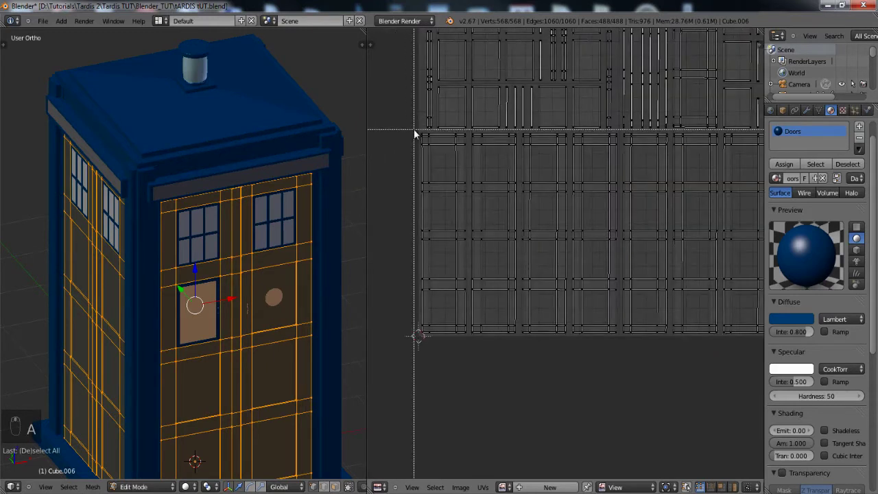
left_click_drag(419, 327, 432, 347)
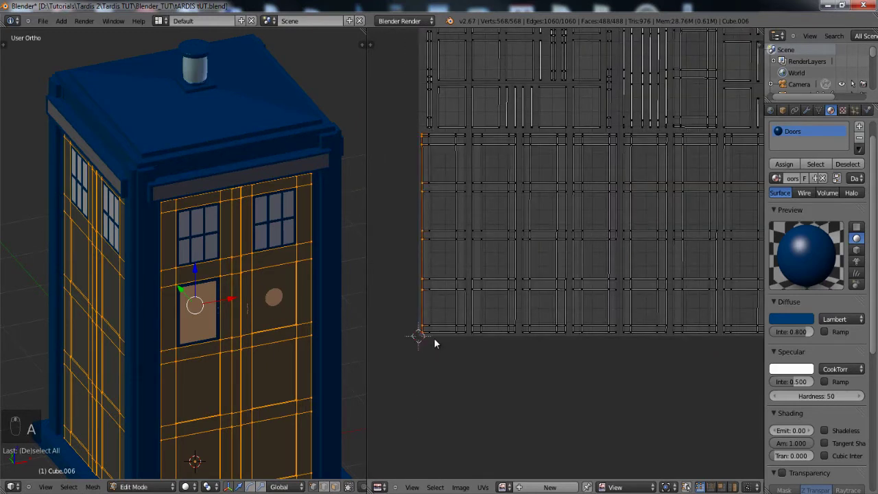
key("s")
left_click(434, 337)
- Straighten the third vertical line of vertices in the first door island by scaling it flat along X
key("a")
key("b")
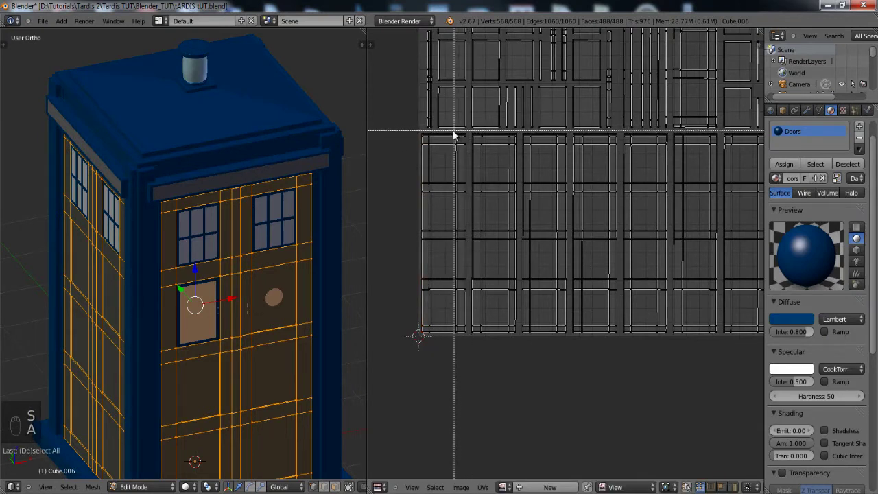
left_click_drag(453, 135, 459, 338)
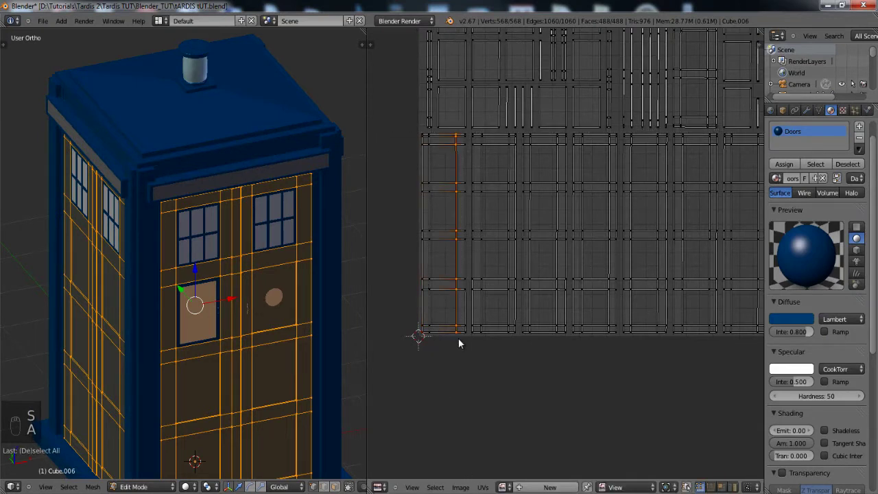
key("s")
left_click(458, 338)
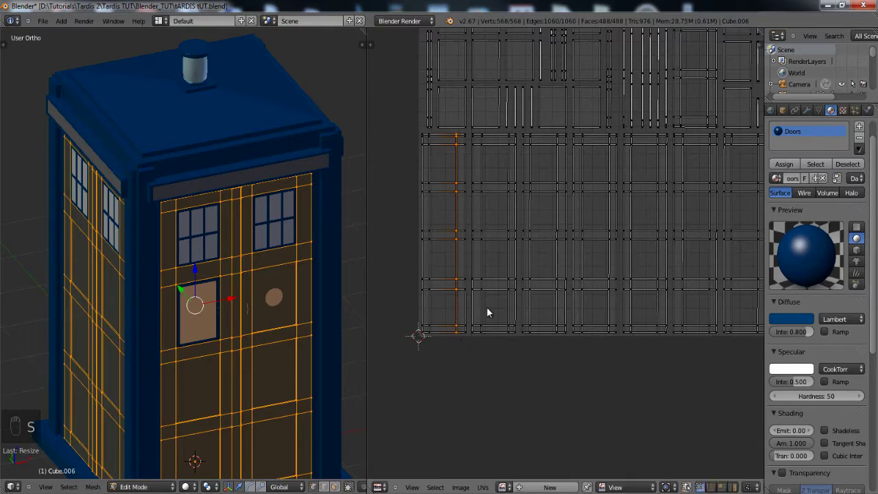
middle_click_drag(557, 311, 448, 325)
middle_click_drag(566, 278, 575, 416)
middle_click_drag(476, 293, 547, 277)
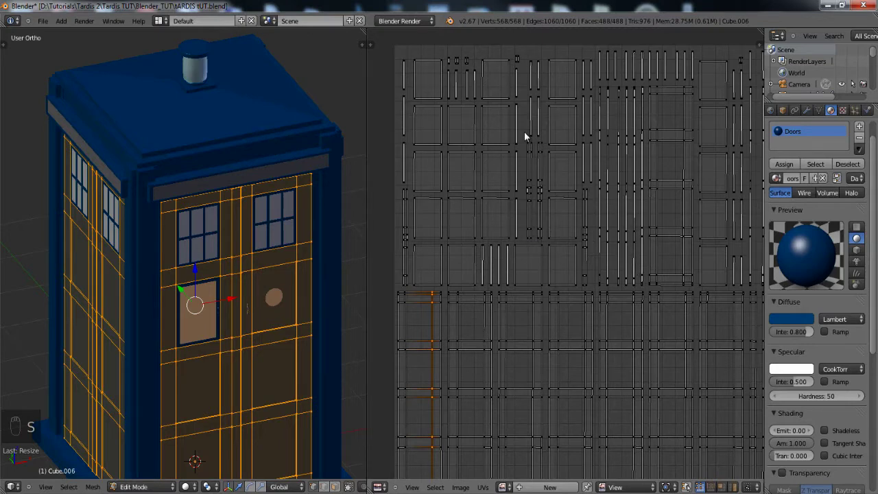
- Inspect the door UV islands across the whole layout for vertex lines that are still crooked
scroll(506, 234, "up", 1)
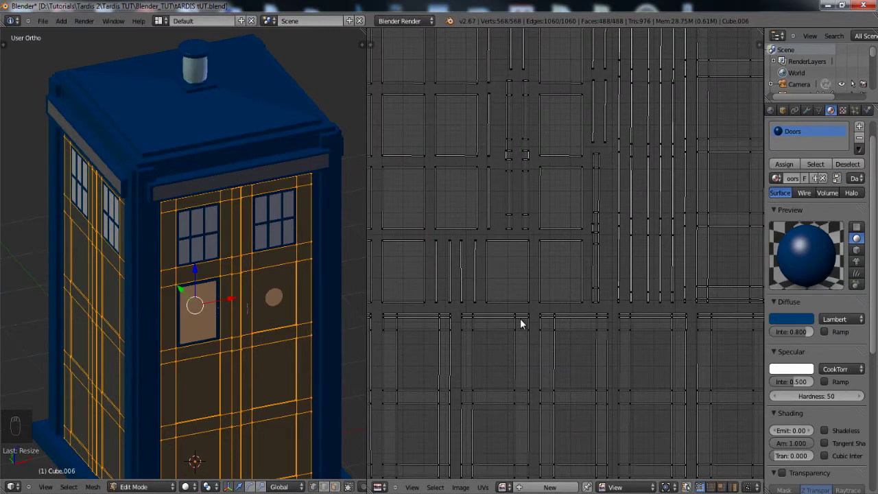
scroll(525, 329, "up", 2)
scroll(524, 346, "down", 4)
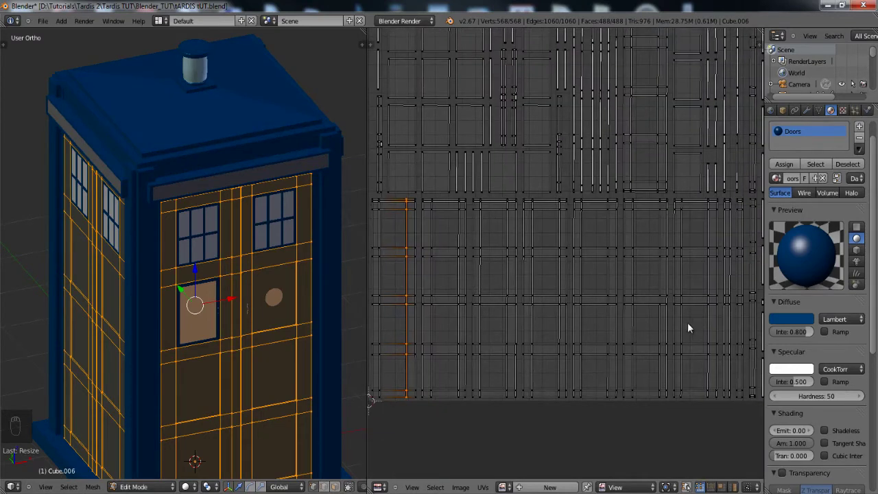
scroll(499, 259, "up", 3)
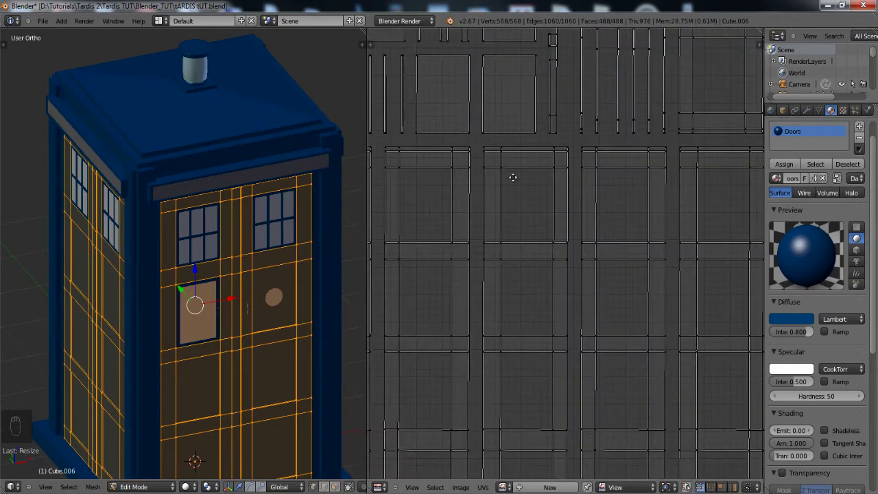
middle_click_drag(513, 178, 690, 235)
scroll(573, 260, "down", 2)
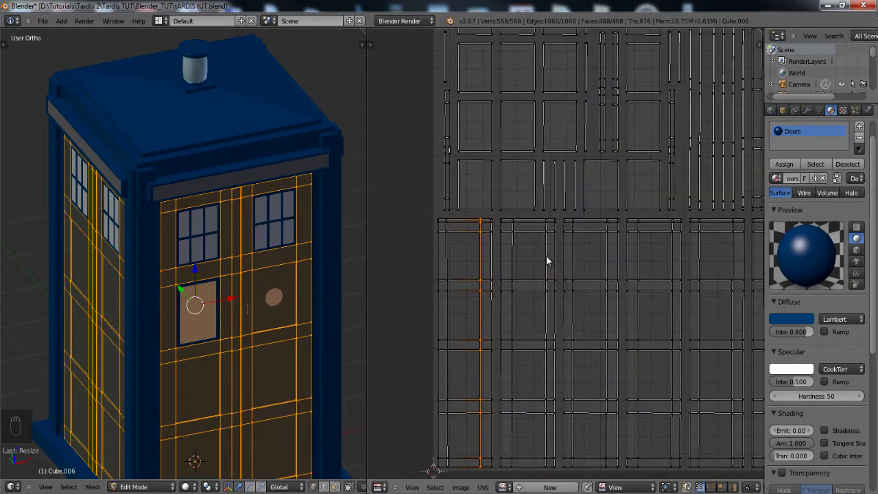
scroll(548, 258, "down", 1)
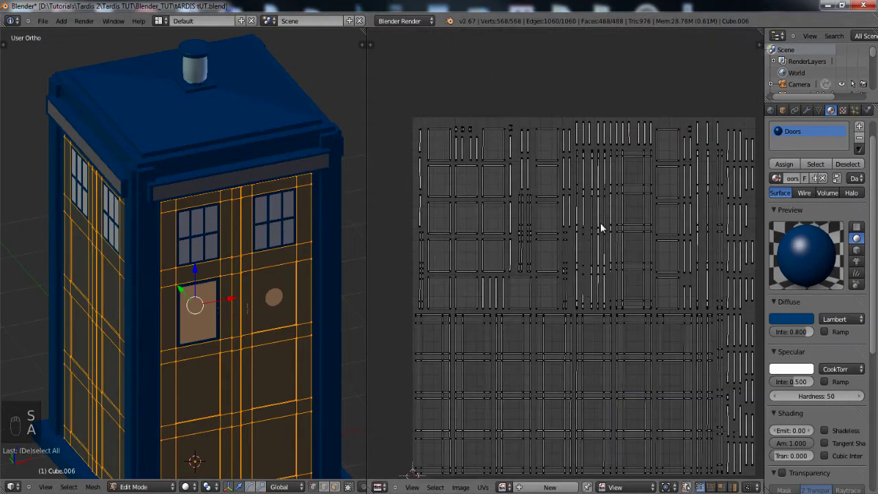
scroll(601, 227, "up", 2)
middle_click_drag(613, 297, 533, 64)
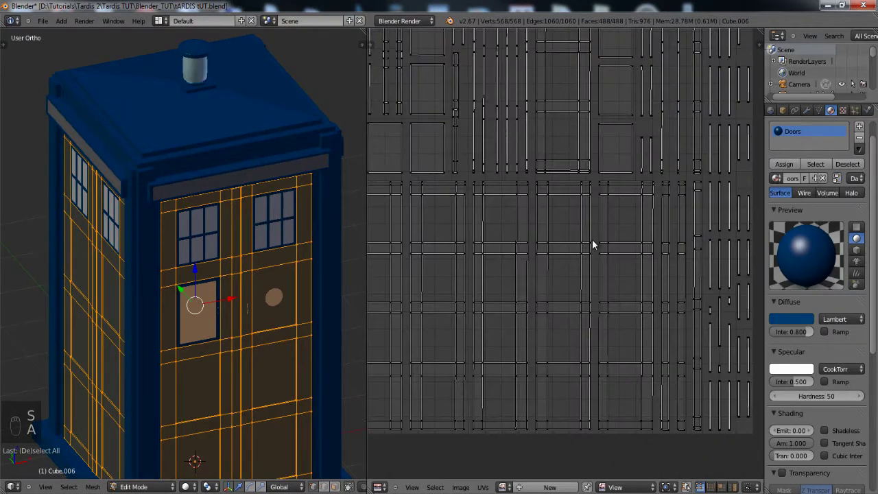
middle_click_drag(491, 258, 588, 259)
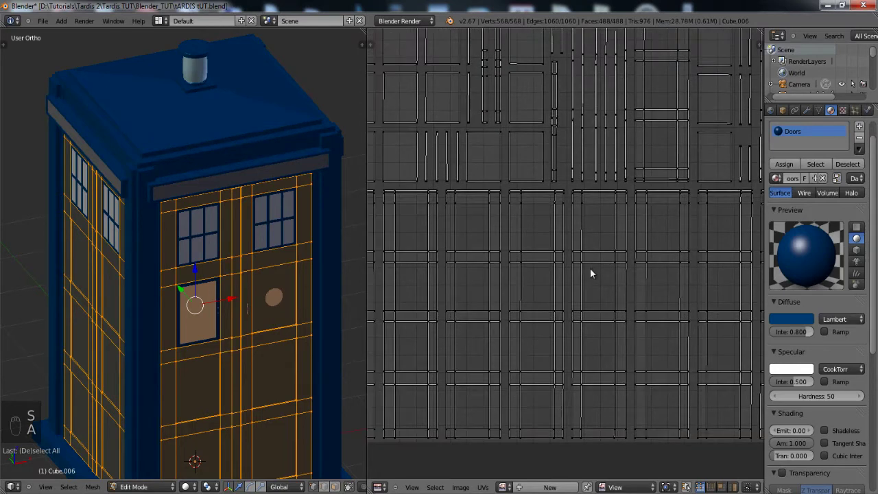
scroll(589, 271, "down", 2)
middle_click_drag(569, 84, 555, 140)
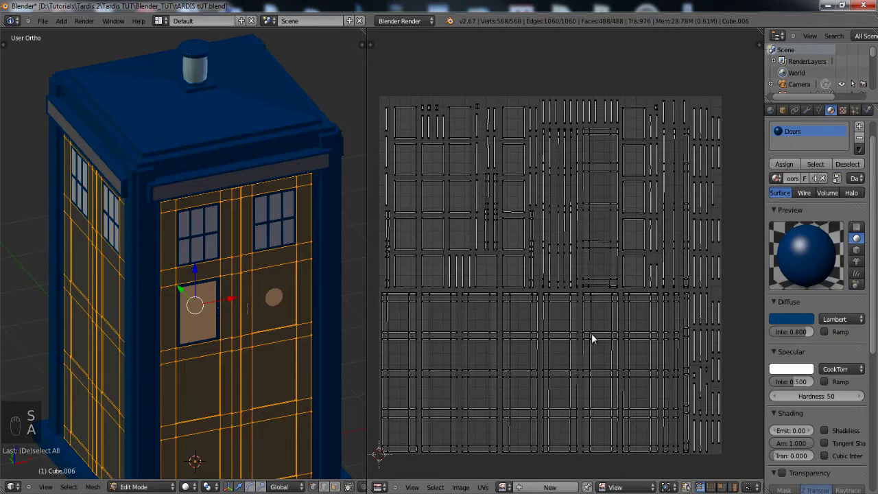
middle_click_drag(545, 248, 573, 187)
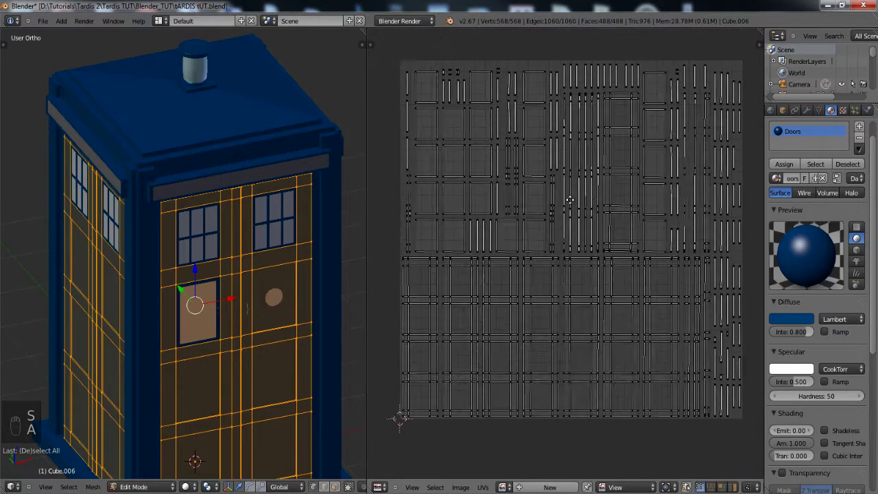
- Select all of the doors' UVs and open Export UV Layout for them
key("a")
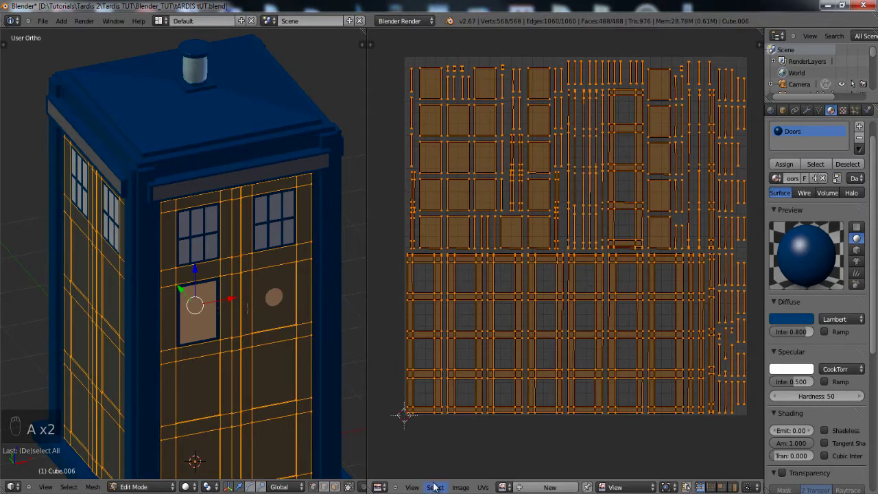
left_click(483, 487)
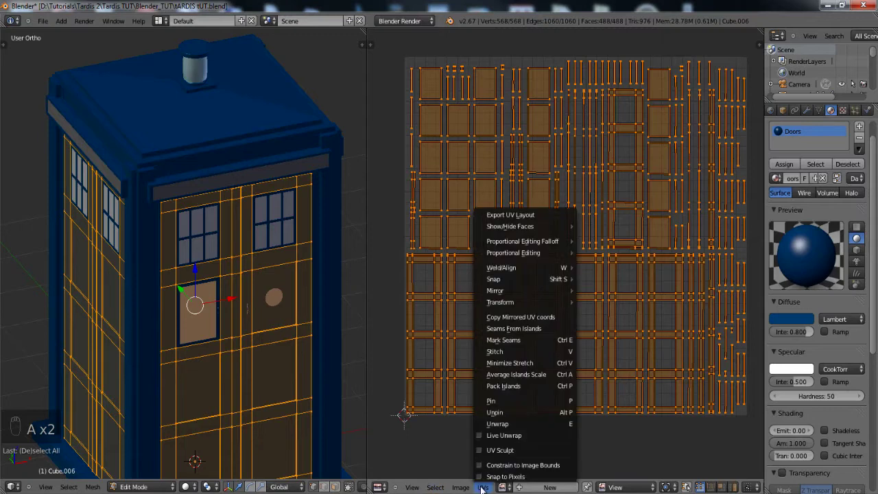
left_click(546, 191)
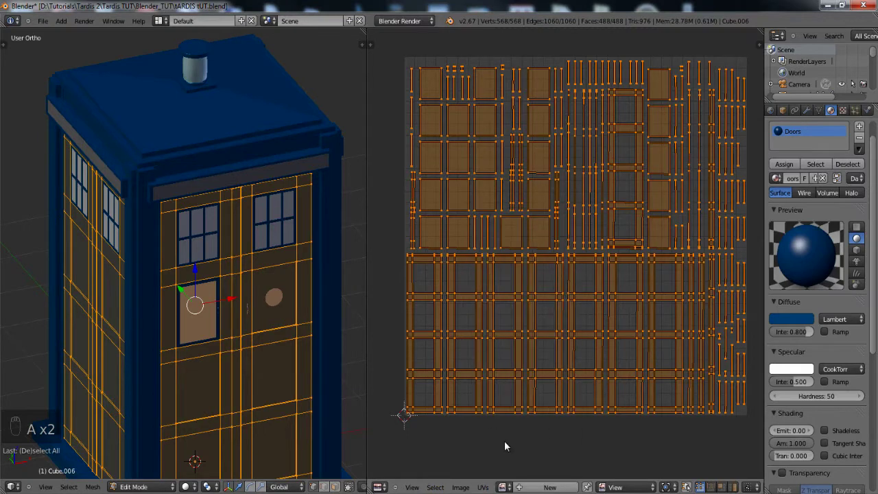
left_click(482, 487)
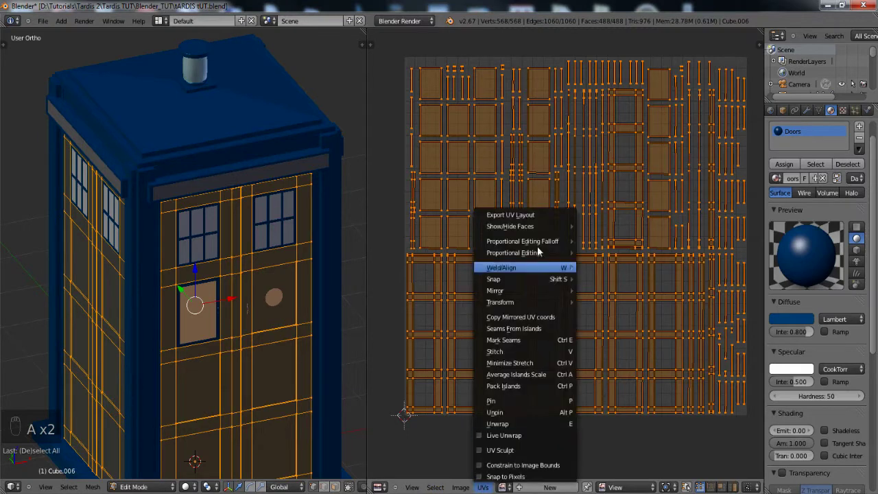
left_click(511, 217)
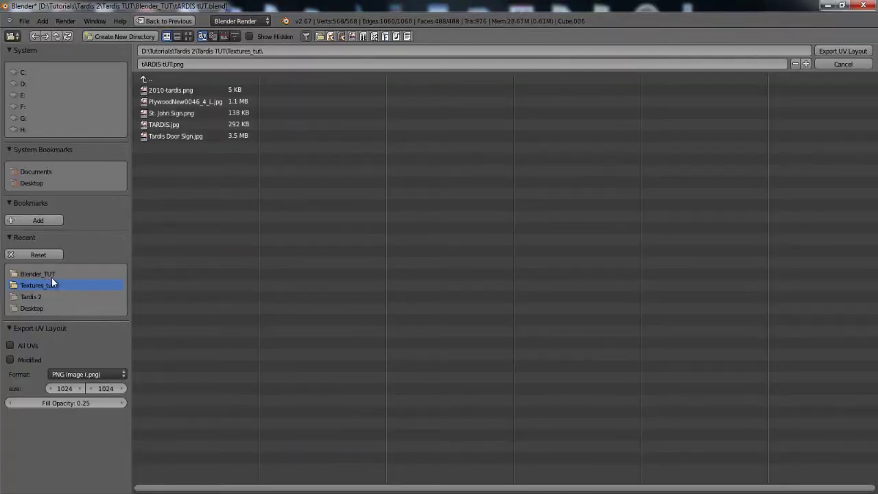
- Browse to D:\Tutorials\Tardis 2\Tardis TUT and create a new folder named UV'S there
left_click(25, 83)
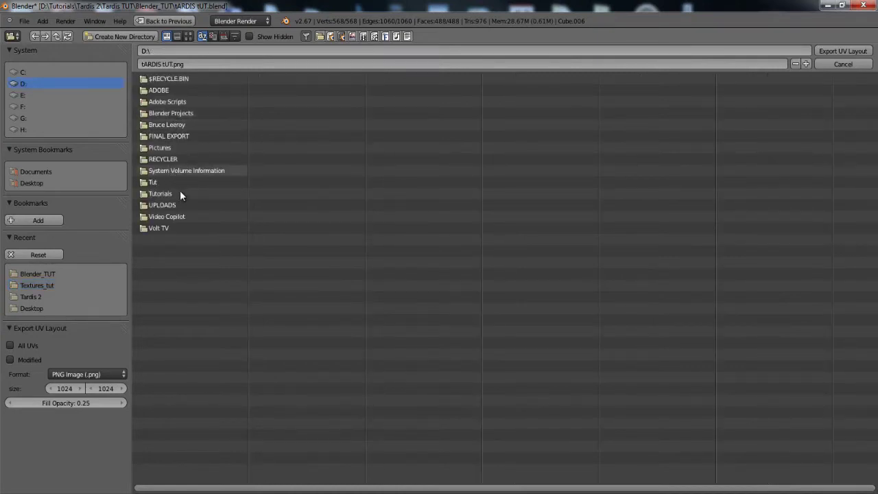
double_click(162, 195)
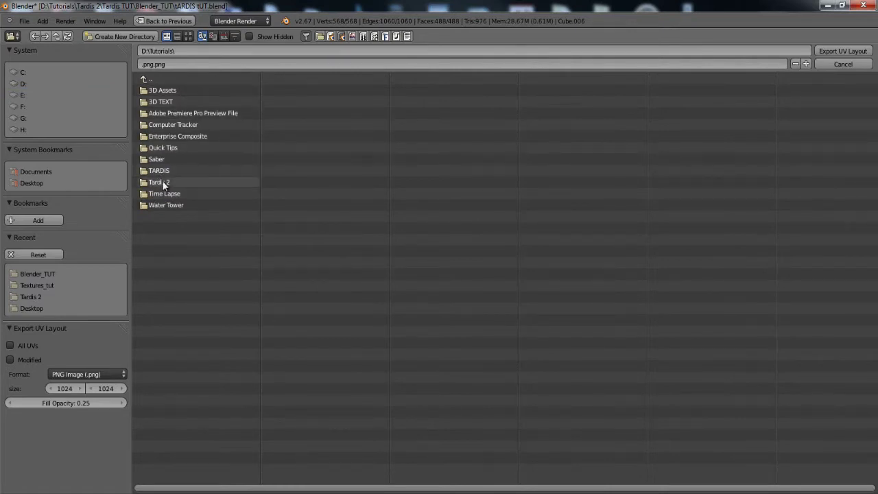
double_click(162, 181)
double_click(160, 91)
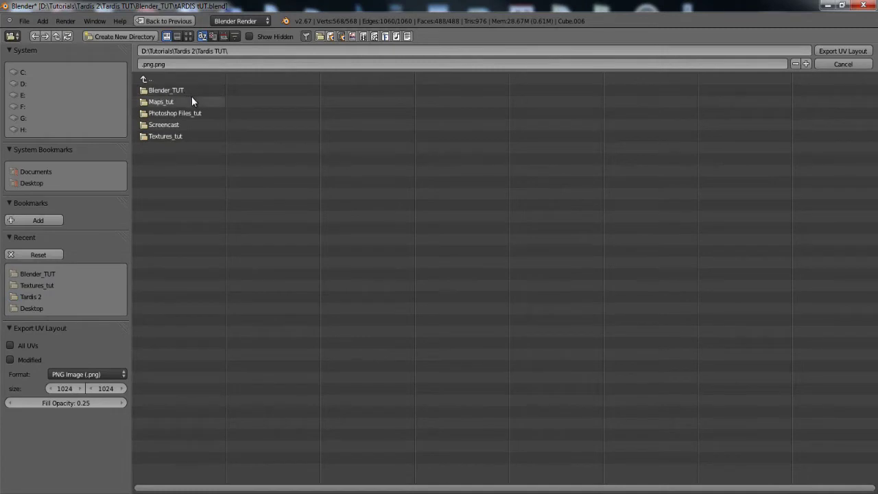
left_click(114, 38)
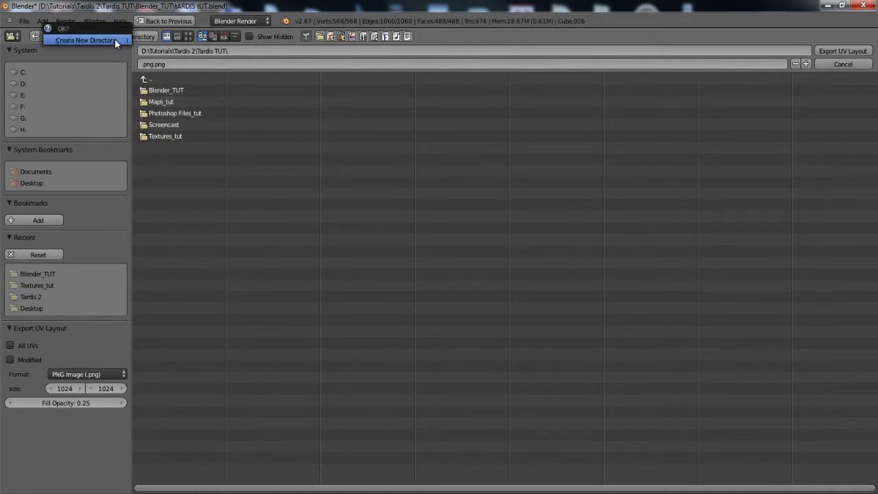
left_click(112, 38)
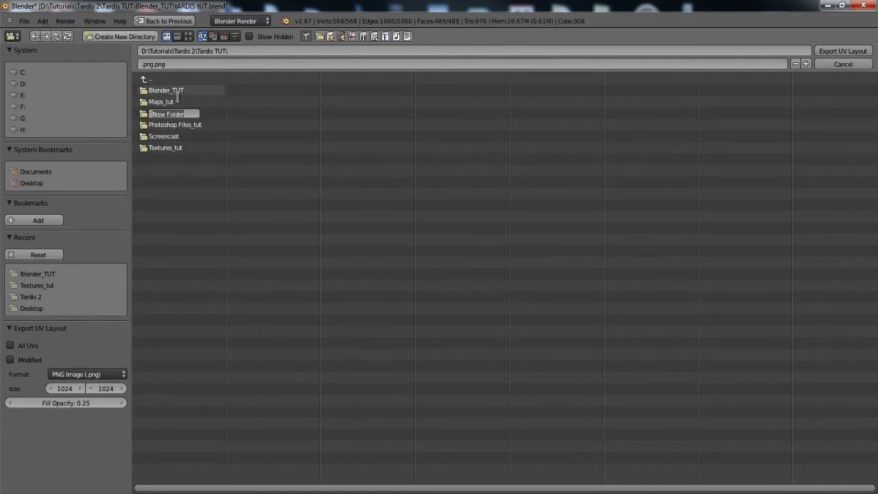
type("UV")
type("S")
key("Return")
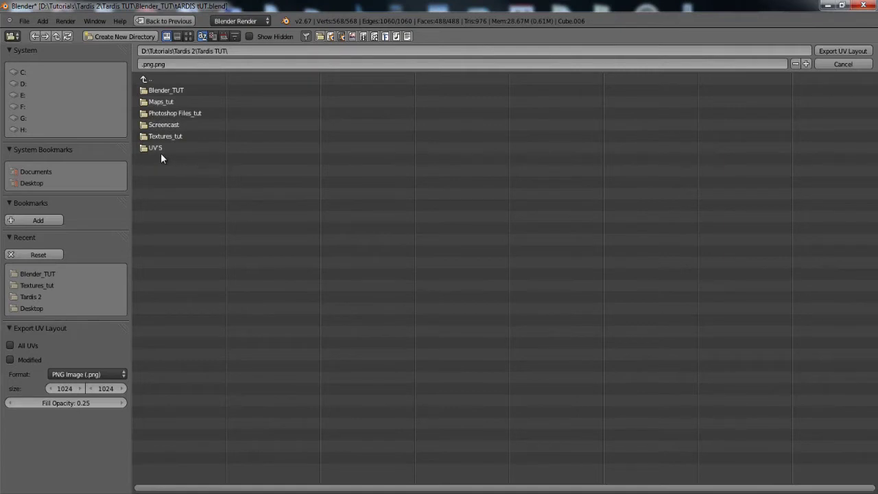
- Name the file Doors and export the UV layout as a PNG into the UV'S folder
left_click(163, 65)
key("ctrl+a")
type("dOOR")
key("BackSpace")
key("BackSpace")
key("BackSpace")
key("BackSpace")
type("dOOR")
key("BackSpace")
key("BackSpace")
key("BackSpace")
key("BackSpace")
type("Doors")
key("Return")
left_click(160, 148)
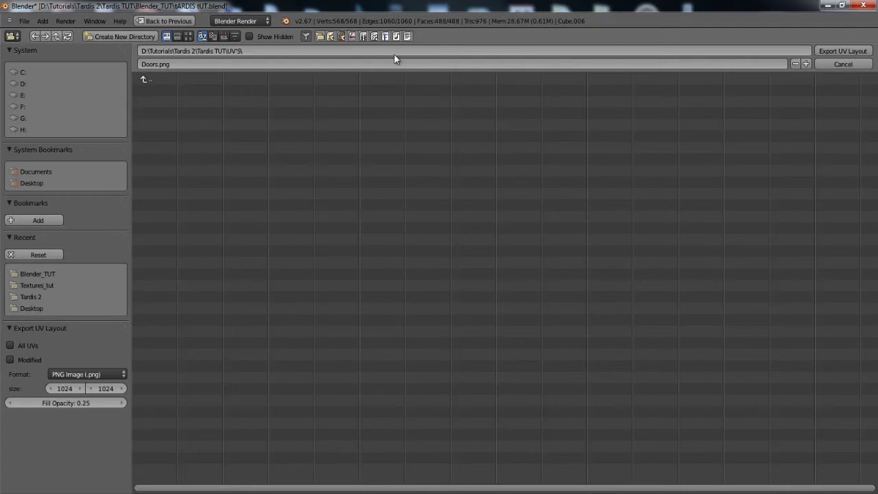
left_click(837, 50)
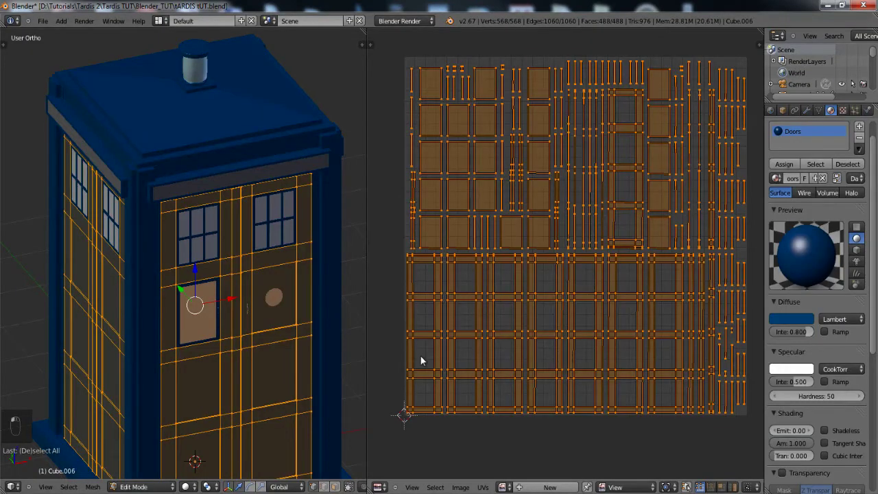
- Switch to Windows Explorer to check the exported Doors image in the UV'S folder, and close that window
left_click(10, 491)
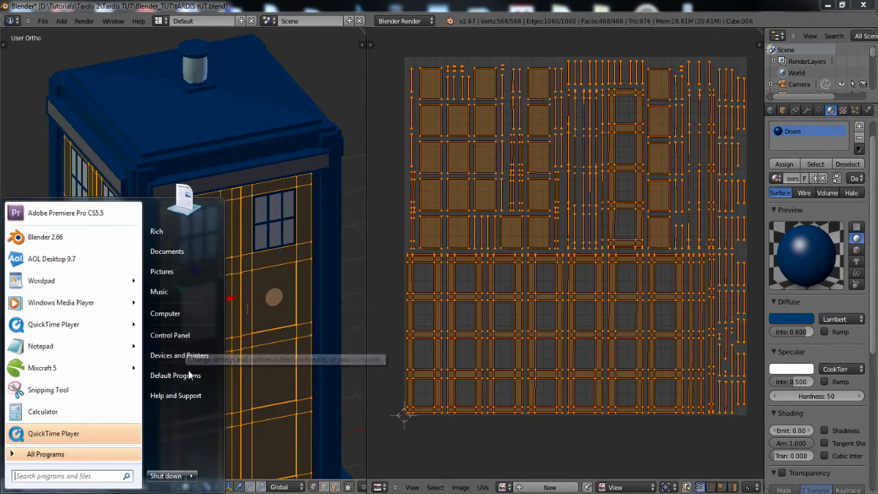
key("Escape")
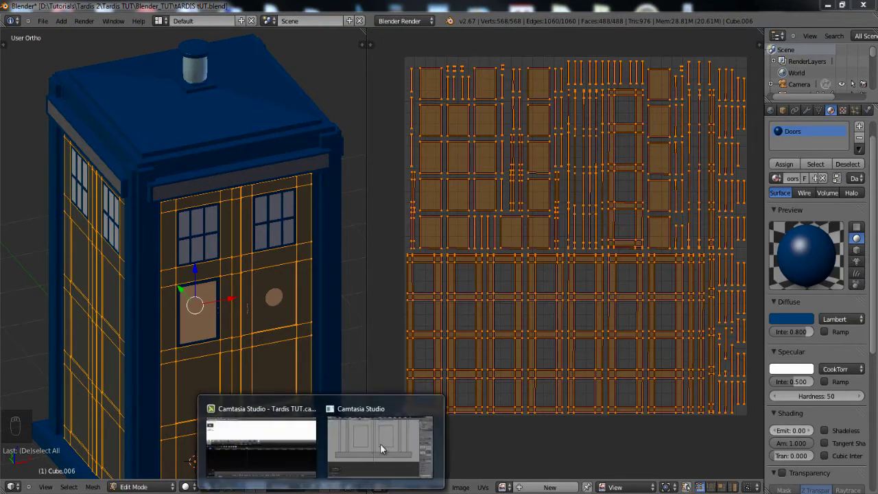
left_click(380, 443)
left_click(494, 112)
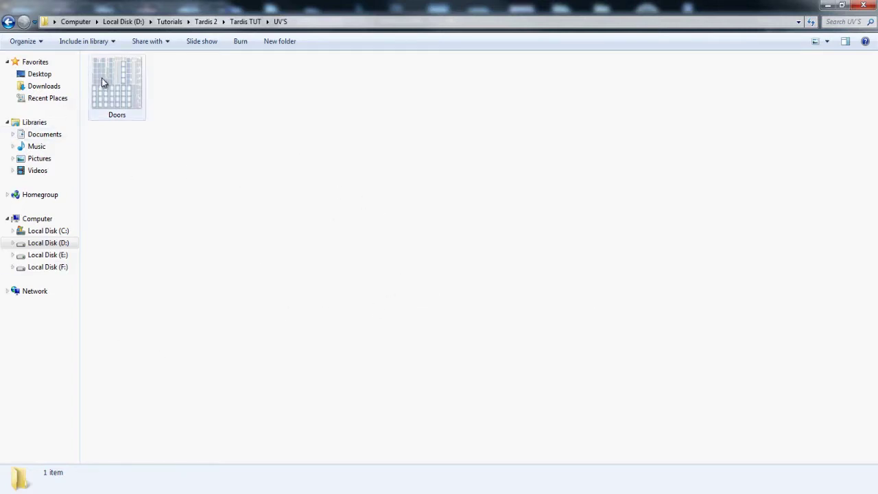
left_click(863, 5)
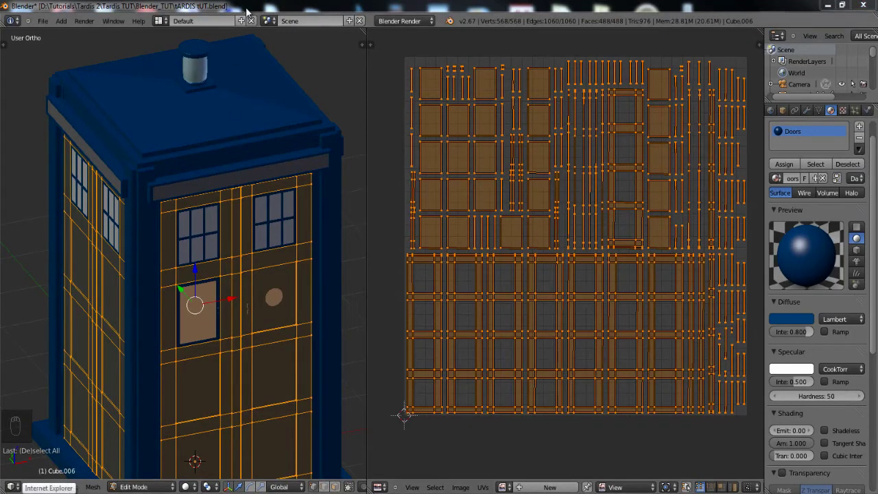
- Return the doors to Object Mode and save the blend file
key("Tab")
middle_click_drag(260, 333, 267, 327)
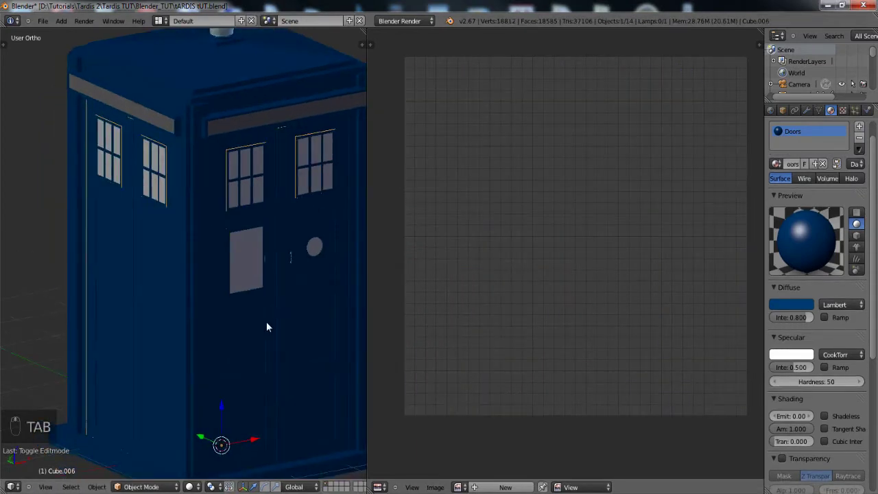
key("ctrl+s")
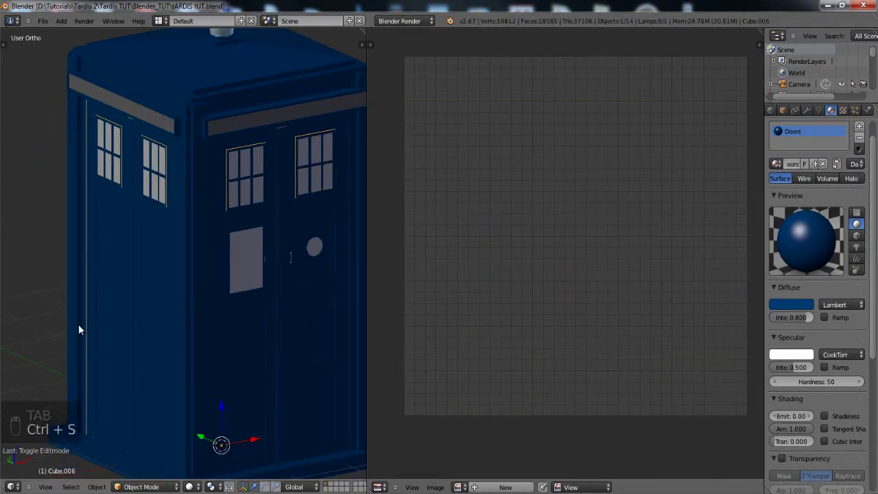
- Select the TARDIS corner posts, enter Edit Mode in front view and select all of their geometry
middle_click_drag(79, 324, 106, 323)
right_click(119, 193)
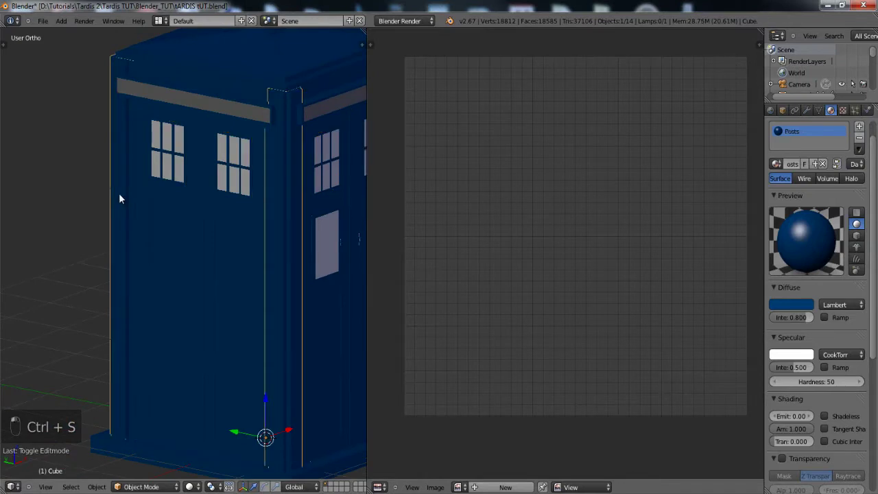
key("u")
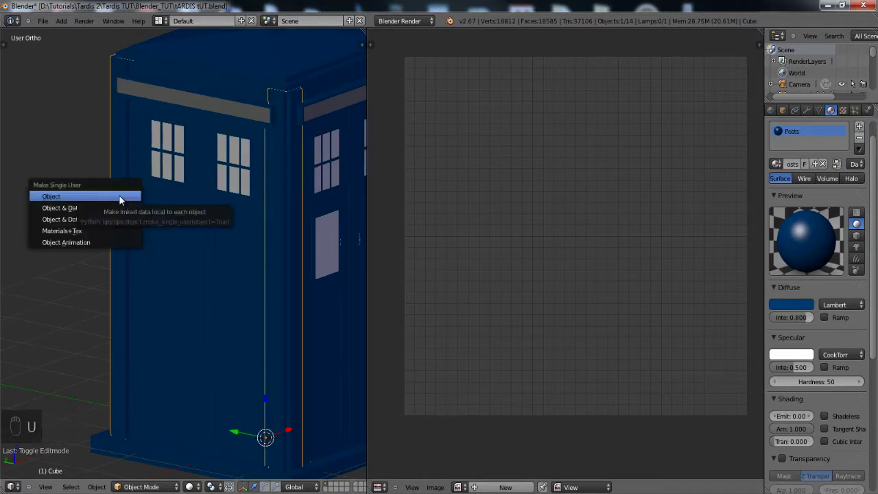
key("Tab")
key("KP_1")
key("a")
key("a")
key("a")
key("a")
key("a")
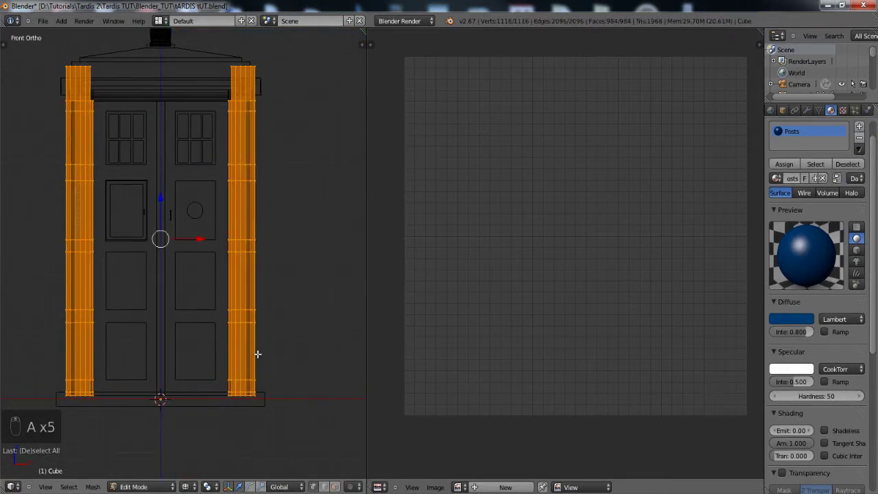
- Unwrap the posts with Smart UV Project using an island margin of 0.06
key("u")
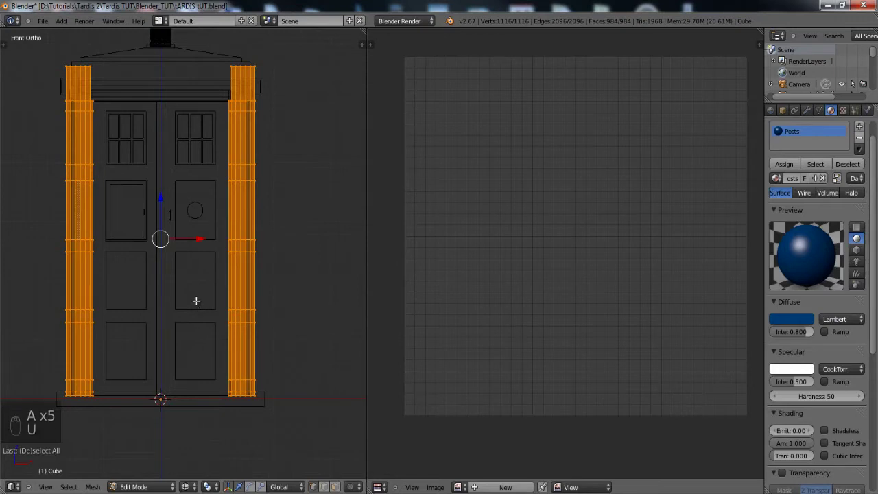
key("u")
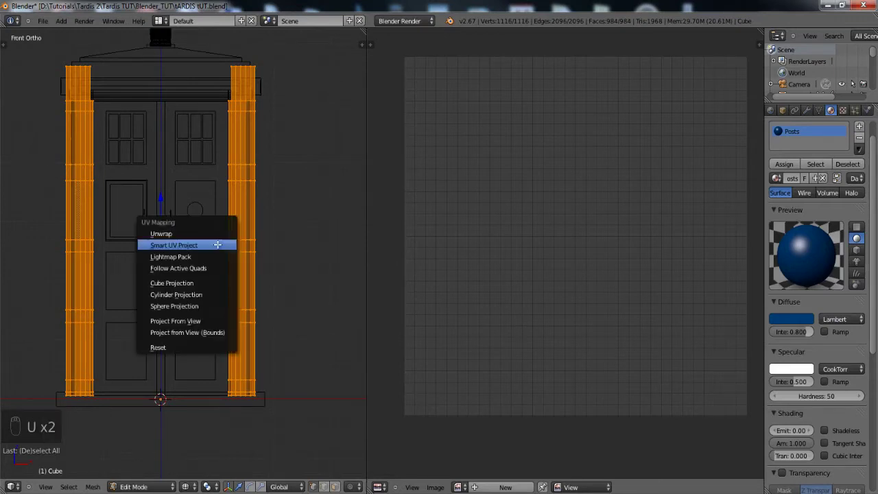
left_click(168, 245)
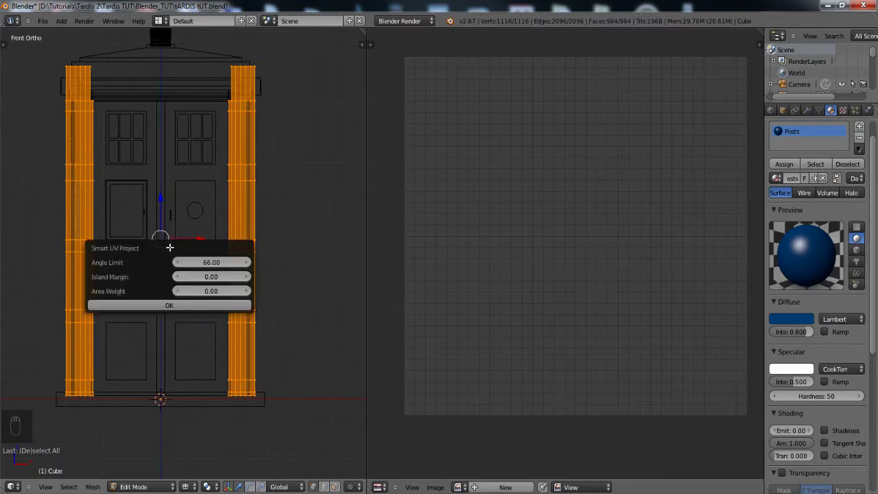
left_click(248, 277)
left_click(247, 277)
left_click(246, 277)
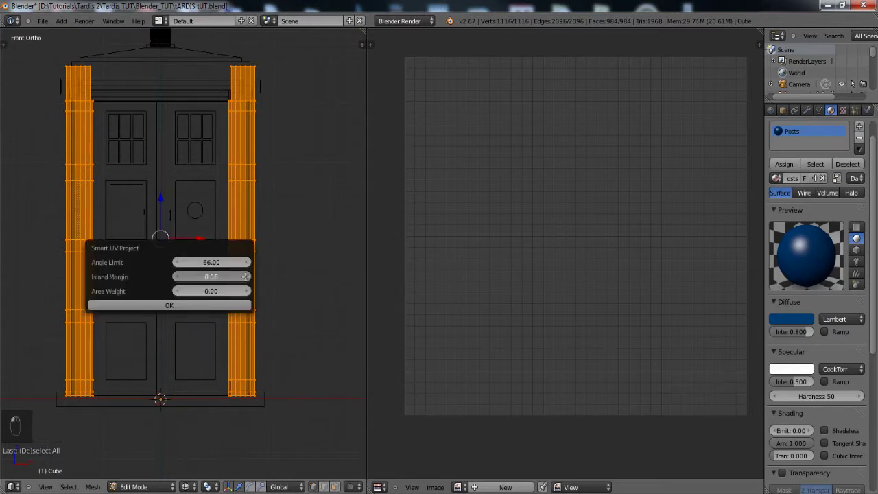
left_click(167, 306)
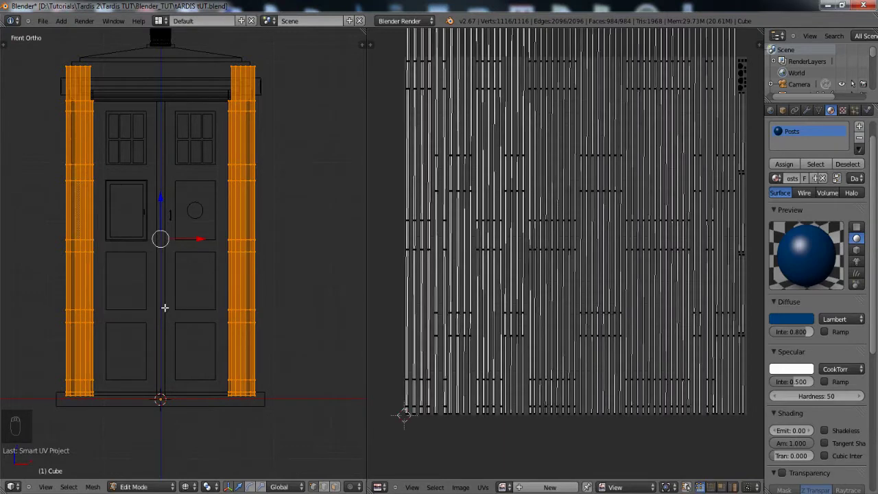
scroll(590, 326, "down", 5)
scroll(543, 335, "up", 3)
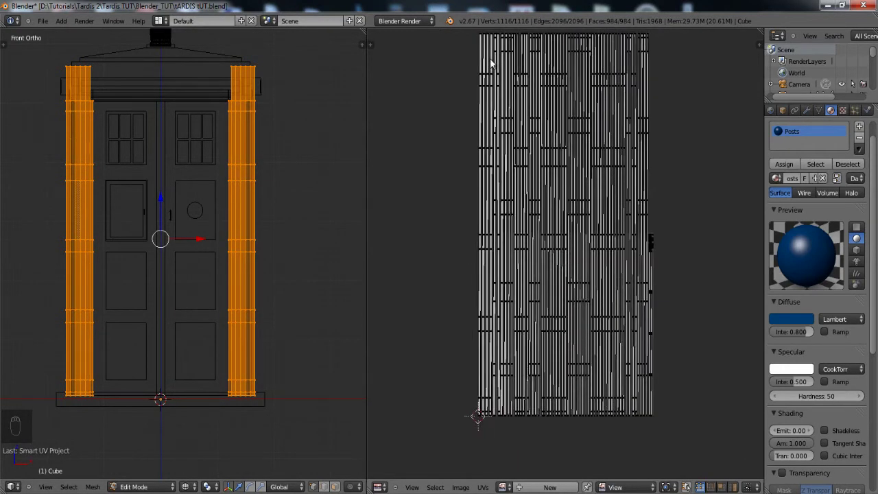
- Return the posts to Object Mode and apply their scale
key("Tab")
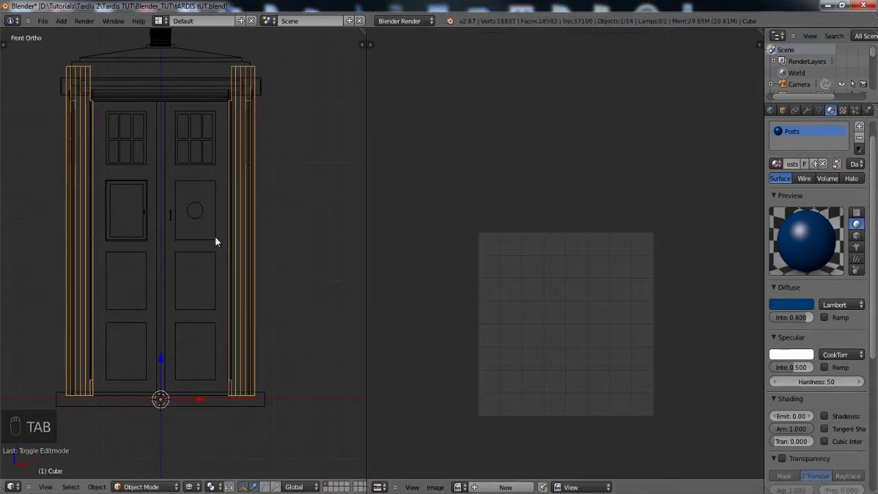
key("ctrl+a")
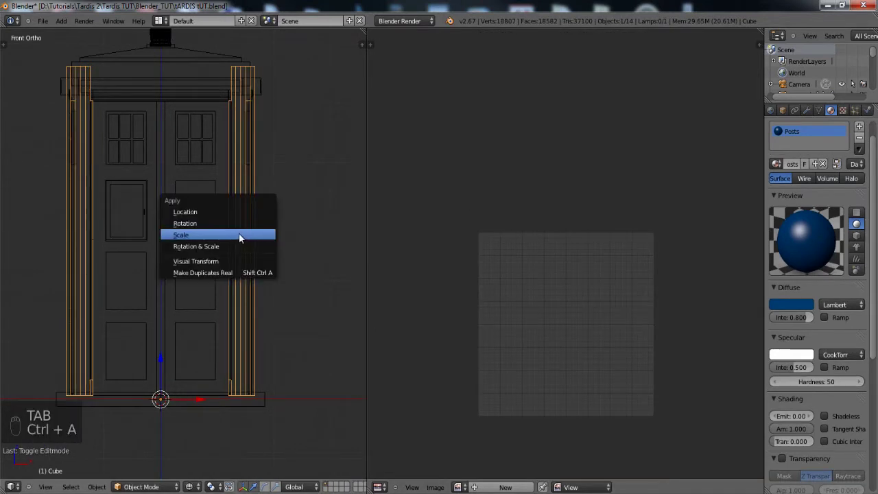
left_click(178, 236)
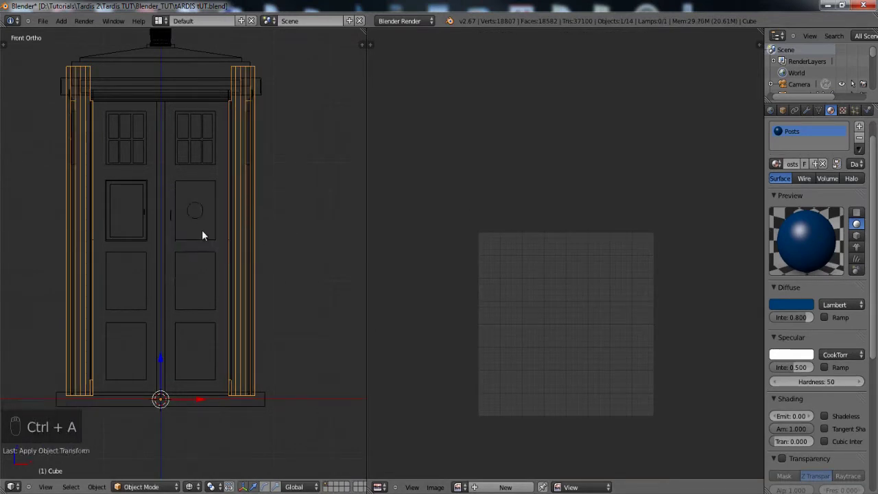
- Unwrap the posts again in Edit Mode with Smart UV Project and an increased island margin
key("Tab")
key("u")
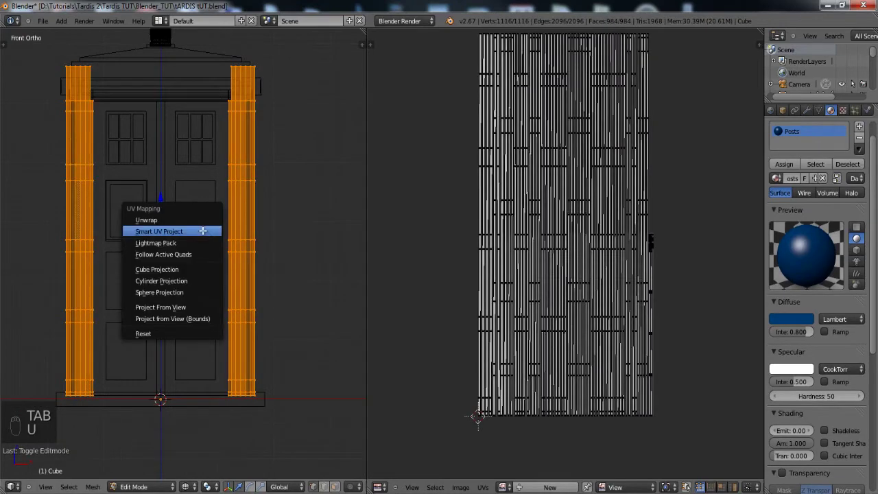
left_click(179, 230)
left_click(255, 261)
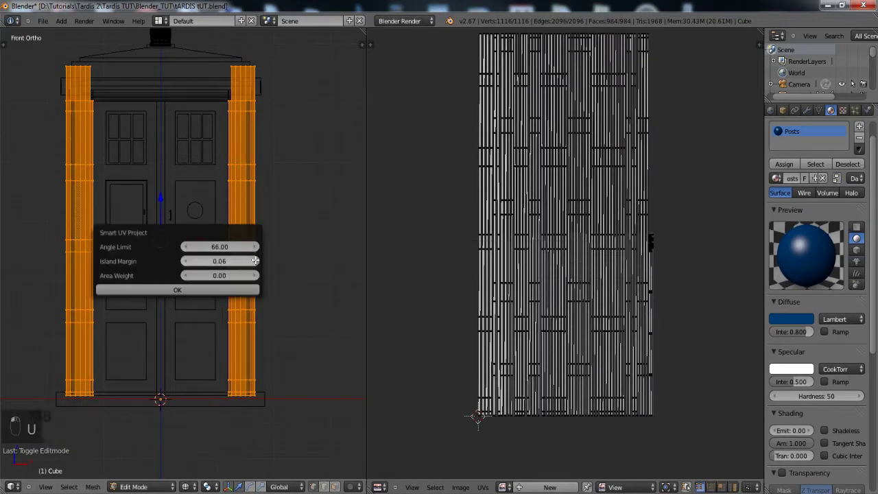
left_click(256, 260)
left_click(256, 260)
left_click(241, 290)
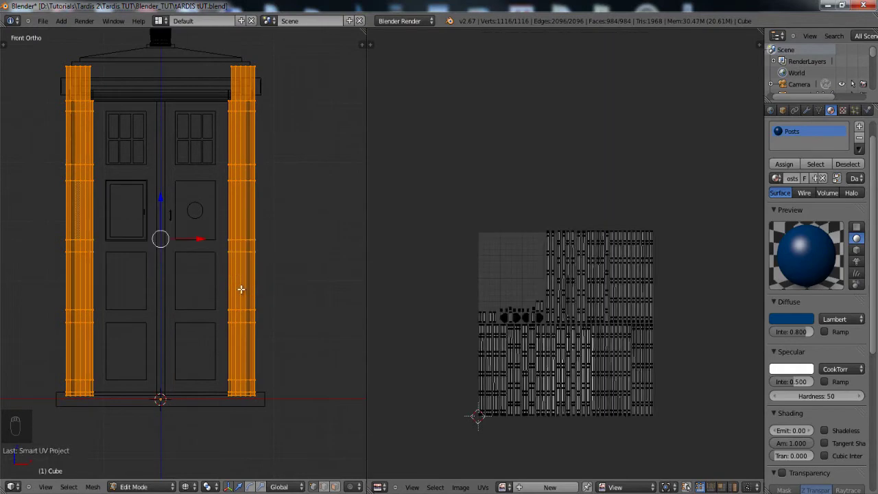
- Select all of the posts' UV islands and scale them down slightly towards the edges of the UV square
scroll(556, 358, "up", 5)
middle_click_drag(489, 416, 511, 253)
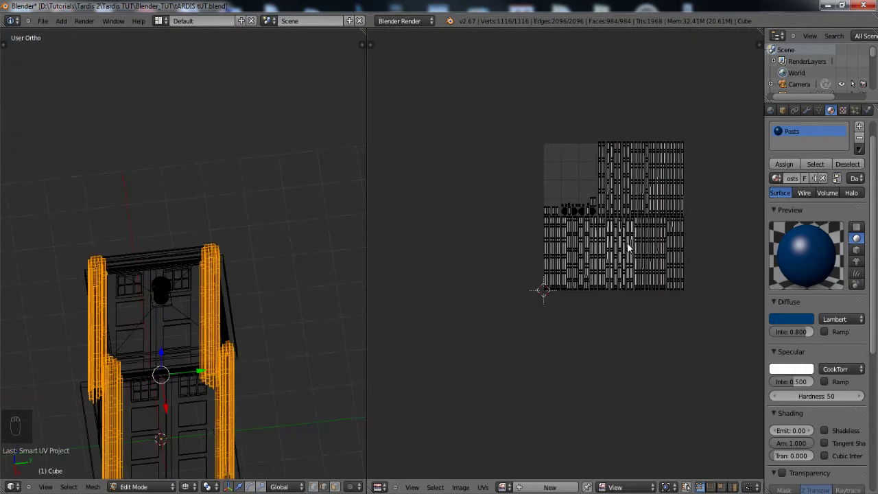
scroll(622, 247, "up", 6)
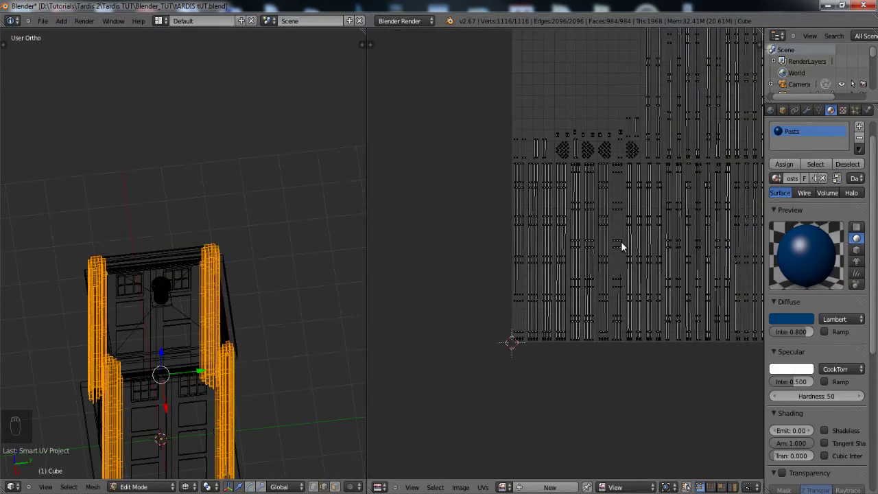
middle_click_drag(417, 364, 205, 362)
middle_click_drag(628, 163, 596, 449)
scroll(587, 333, "up", 2)
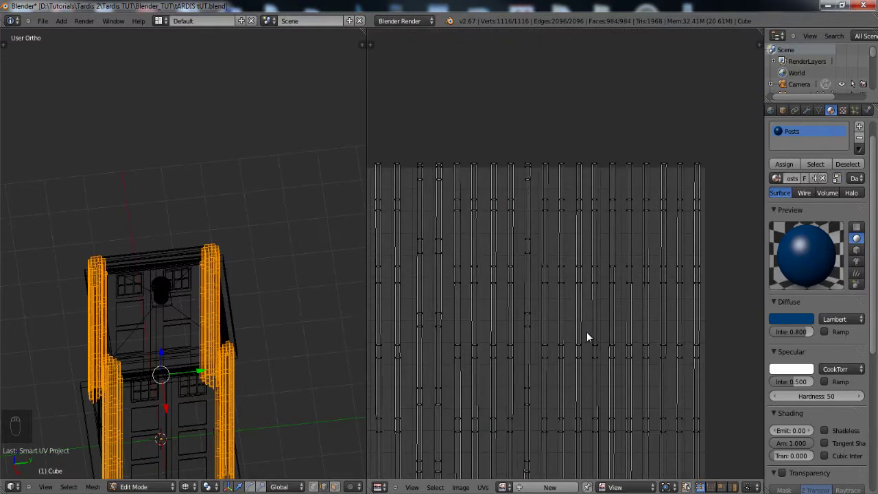
middle_click_drag(588, 296, 668, 310)
scroll(663, 323, "down", 2)
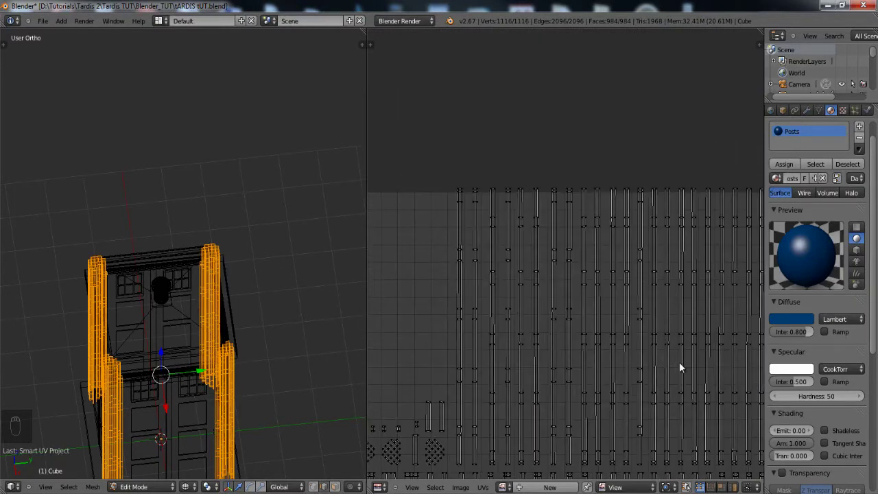
key("a")
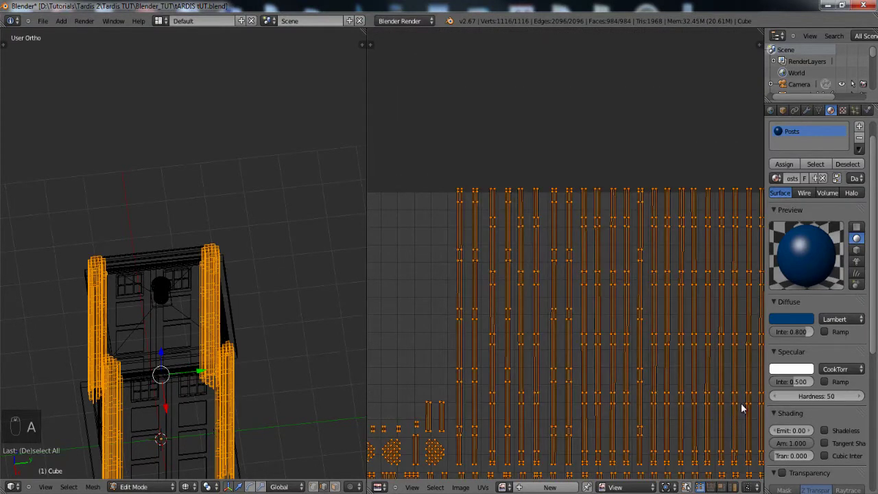
key("s")
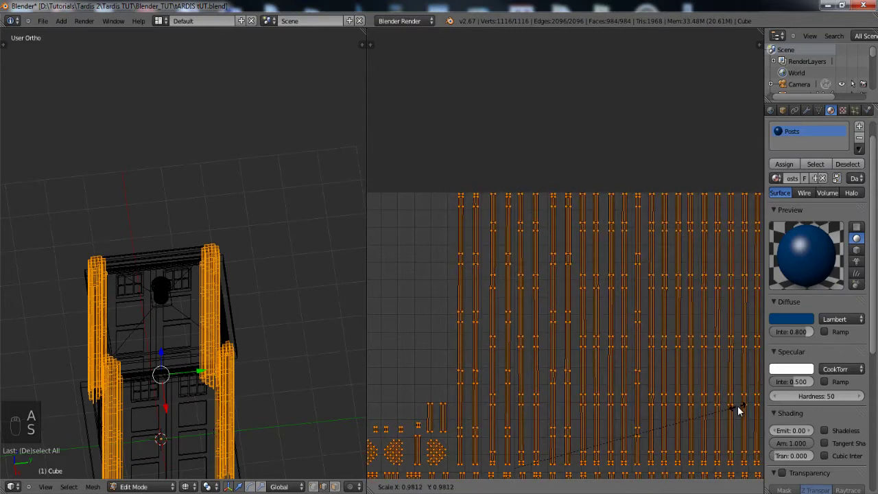
left_click(737, 405)
- Adjust the UV islands' vertical position and enlarge them slightly so they sit just inside the UV square's lower and left edges
middle_click_drag(544, 395, 662, 161)
key("g")
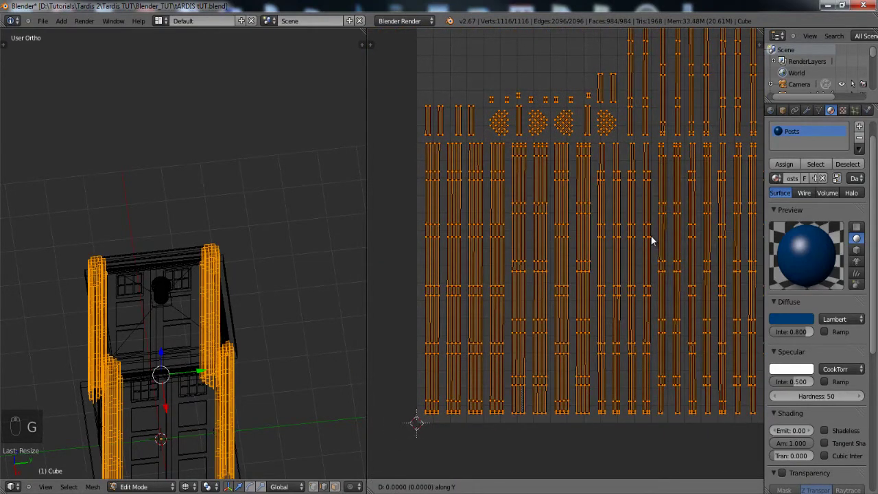
left_click(650, 242)
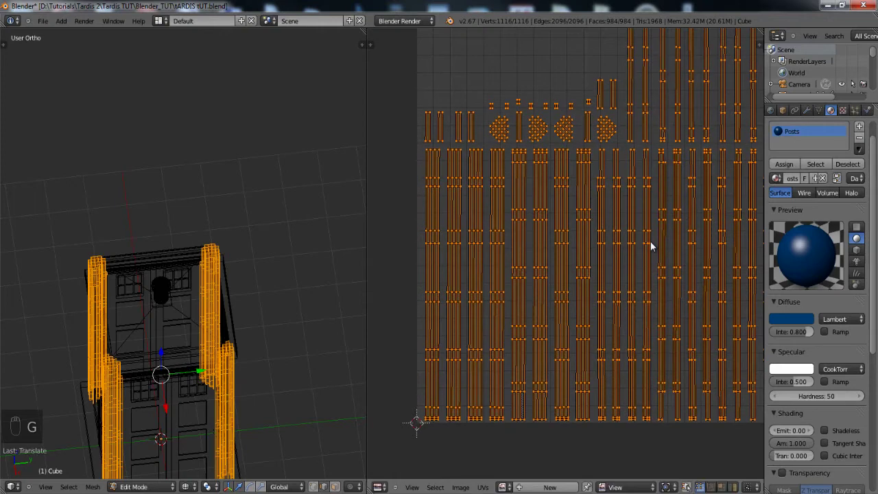
key("s")
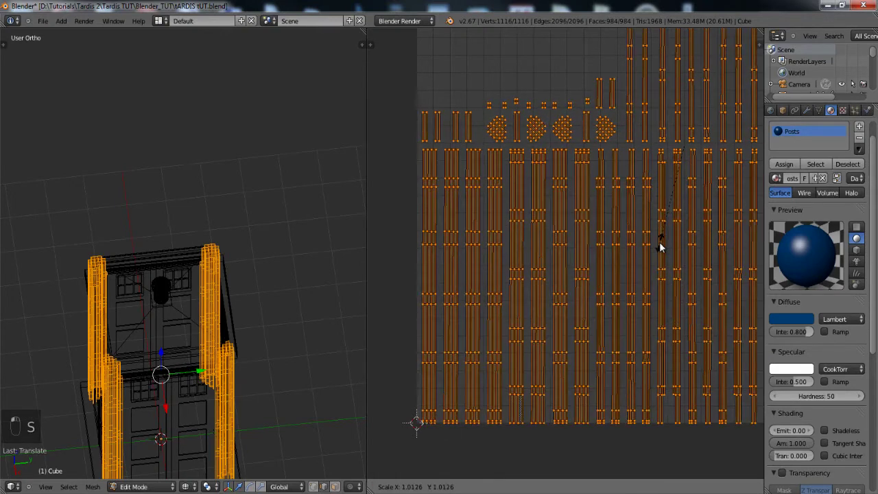
left_click(659, 247)
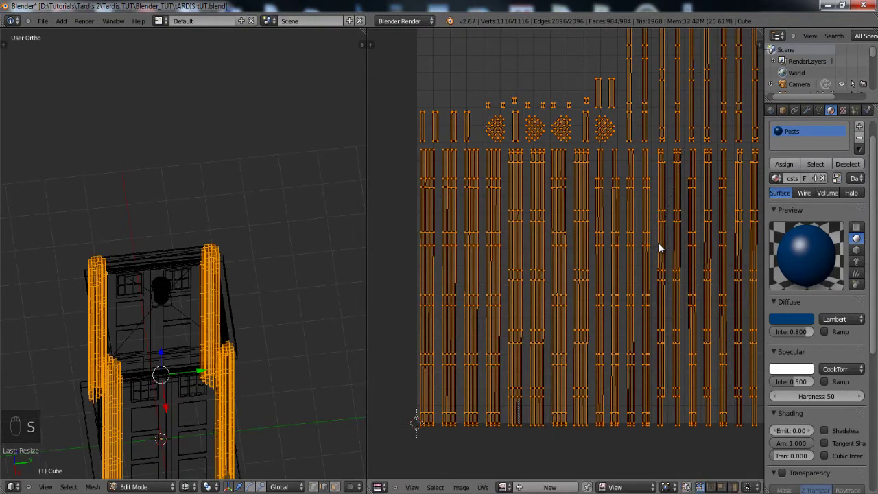
key("g")
left_click(658, 214)
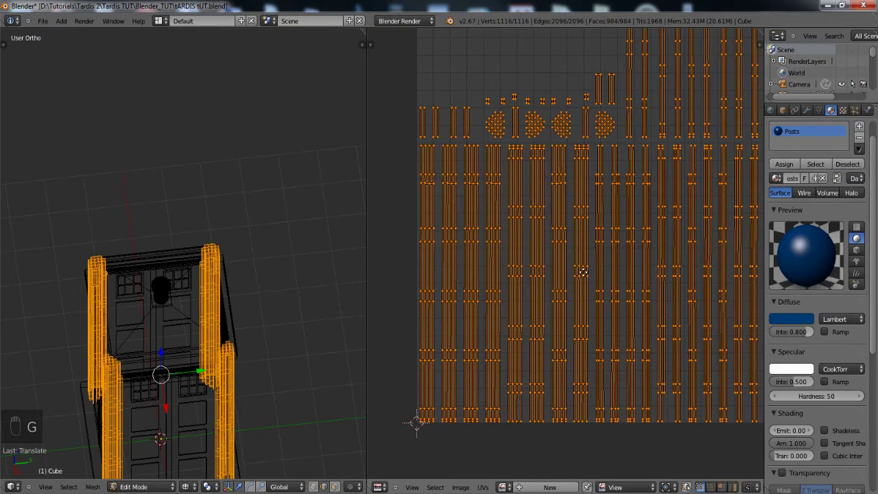
- Scale the UV islands down to about 0.99 so they fit within the UV square's upper edge
middle_click_drag(583, 272, 412, 473)
middle_click_drag(532, 319, 494, 353)
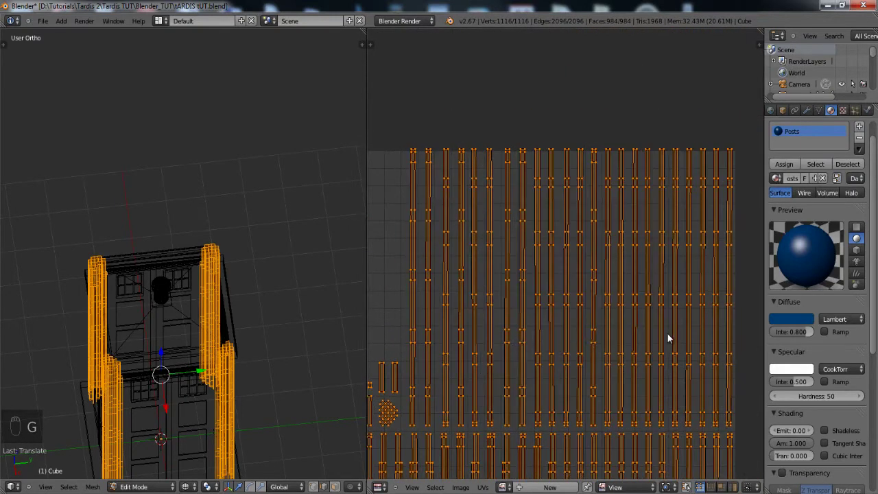
key("s")
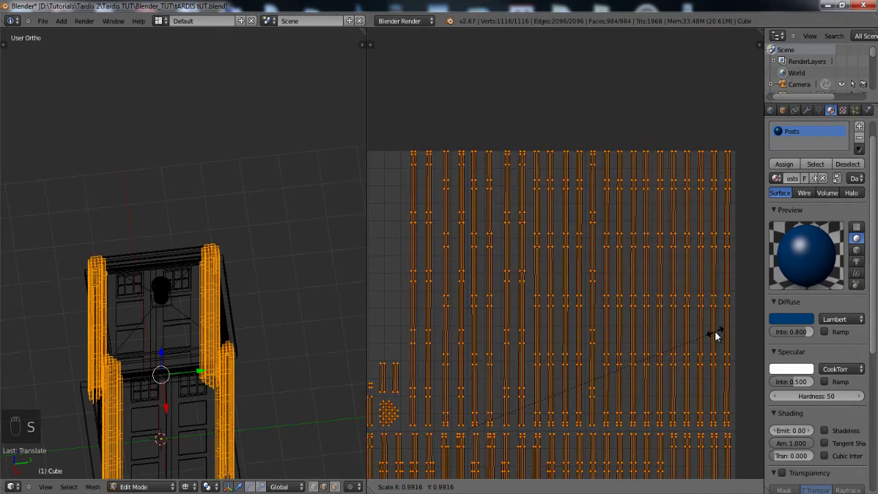
left_click(715, 331)
scroll(503, 304, "up", 5)
middle_click_drag(508, 216, 505, 368)
scroll(583, 222, "up", 5)
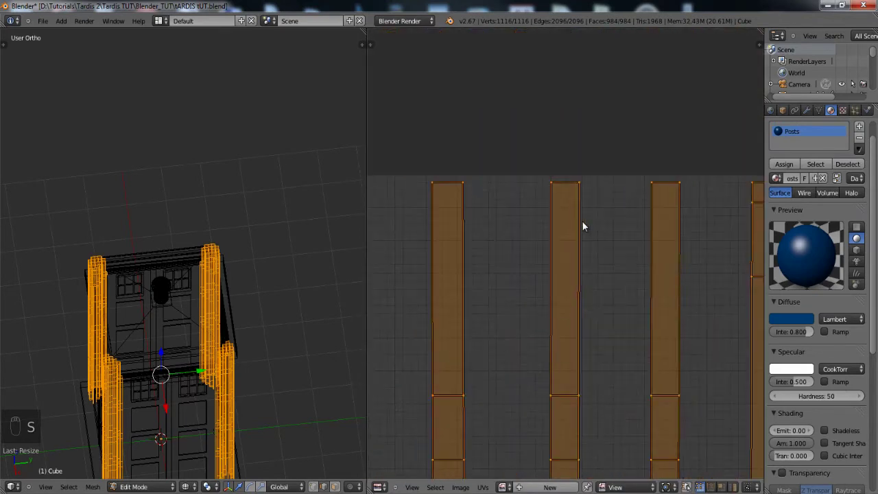
key("s")
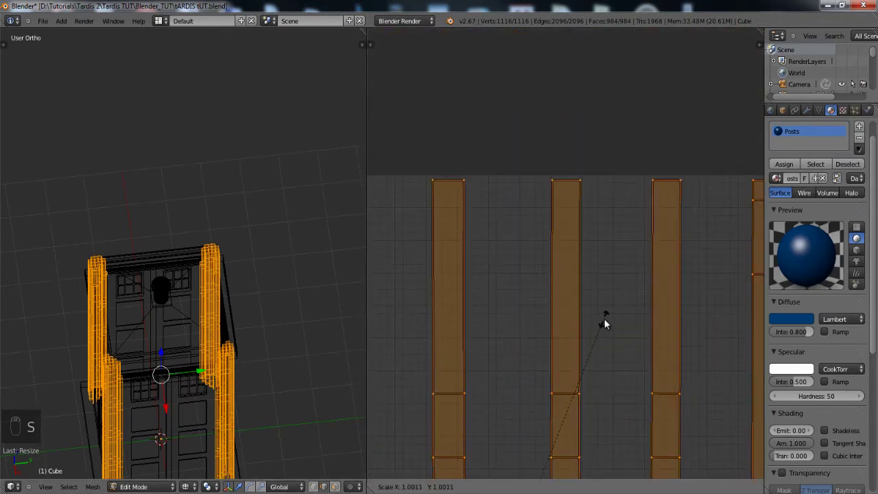
right_click(606, 320)
- Start exporting the posts' UV layout and choose the UV'S folder as the destination
scroll(536, 350, "down", 8)
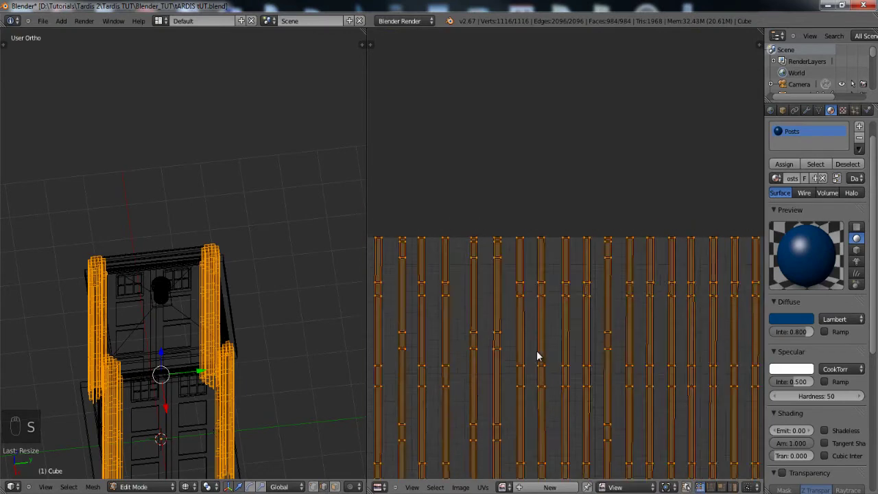
scroll(506, 391, "up", 1)
middle_click_drag(500, 402, 508, 229)
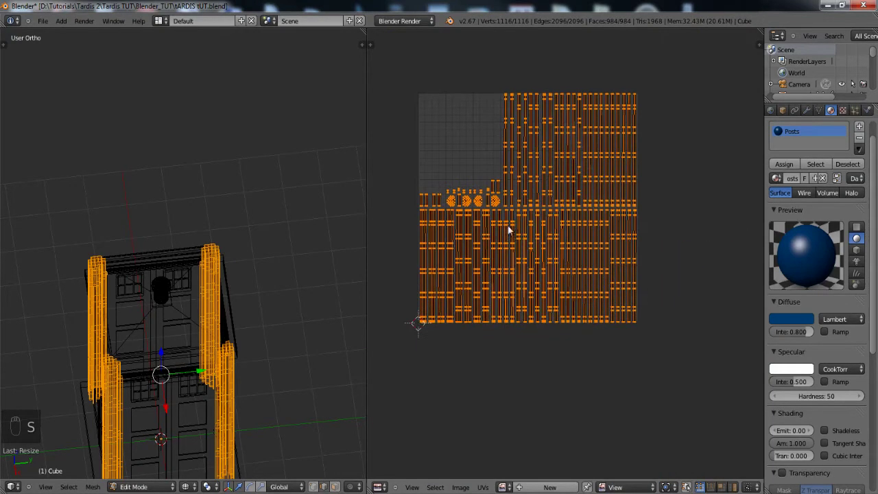
left_click(483, 487)
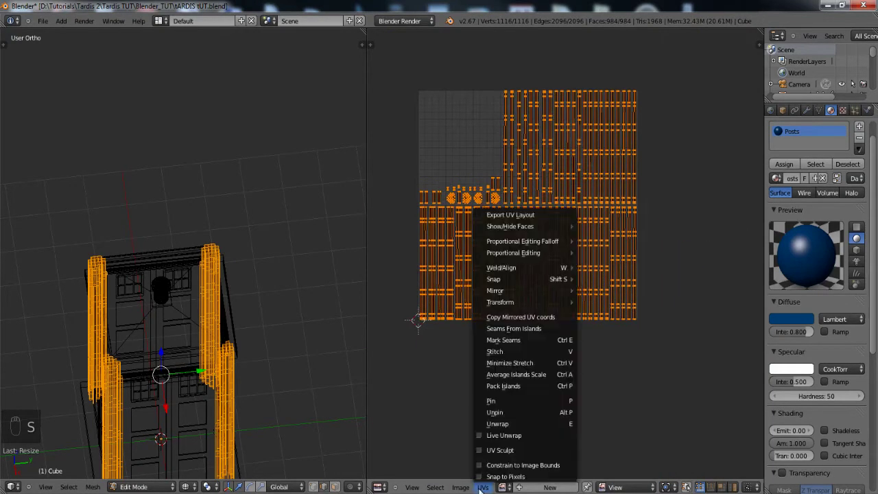
left_click(518, 212)
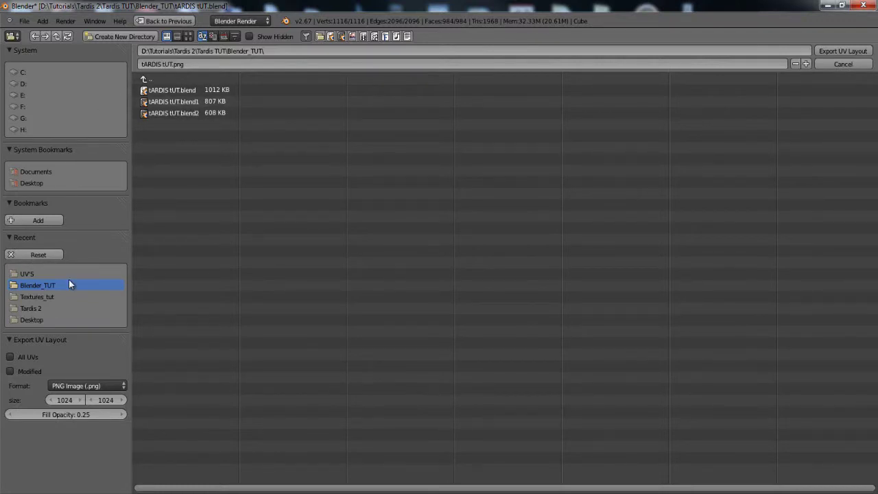
left_click(25, 274)
- Name the file Posts and export the UV layout as a 1024 by 1024 PNG image
left_click(171, 64)
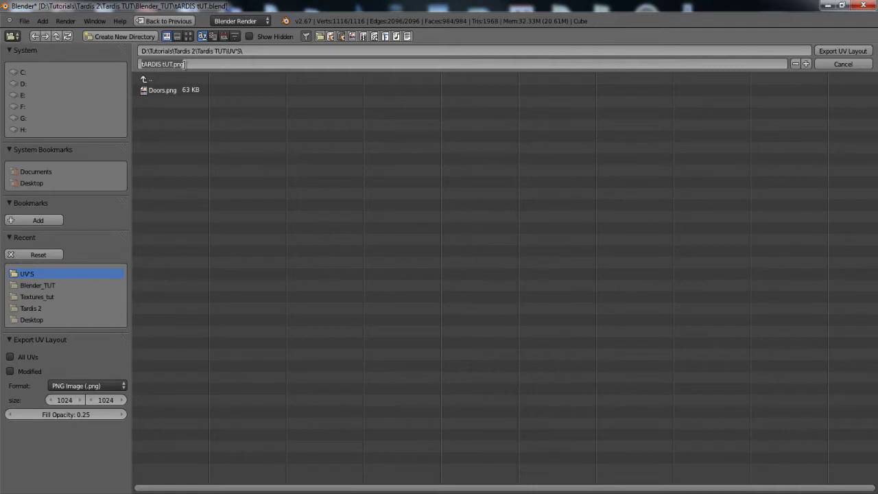
key("ctrl+a")
type("tA")
type("sts")
key("Return")
left_click(836, 53)
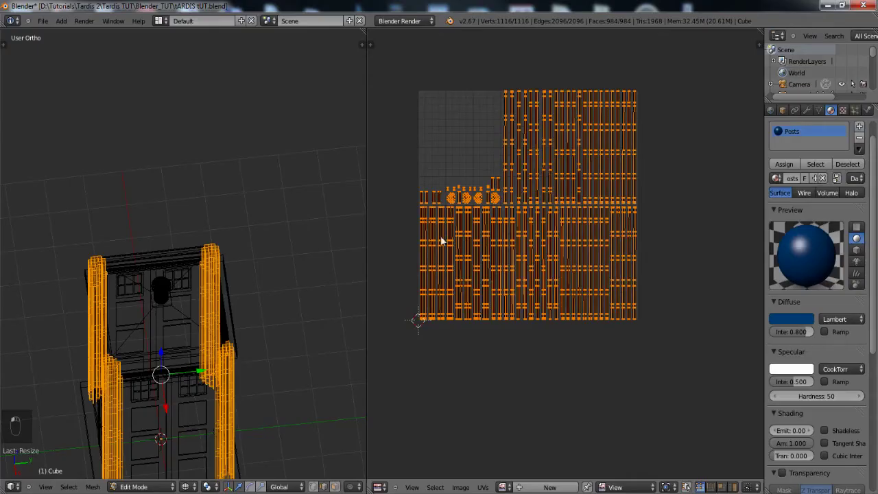
- Return the posts to Object Mode and display the TARDIS in solid shading
key("Tab")
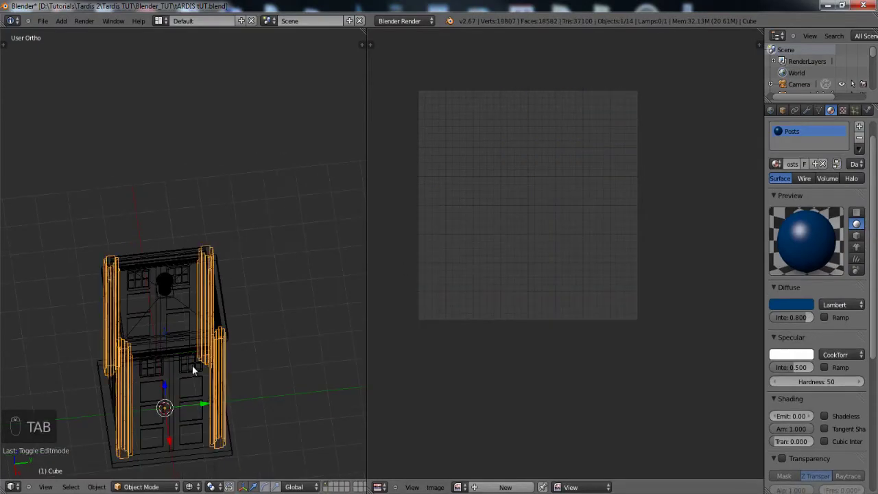
key("z")
middle_click_drag(191, 373, 229, 308)
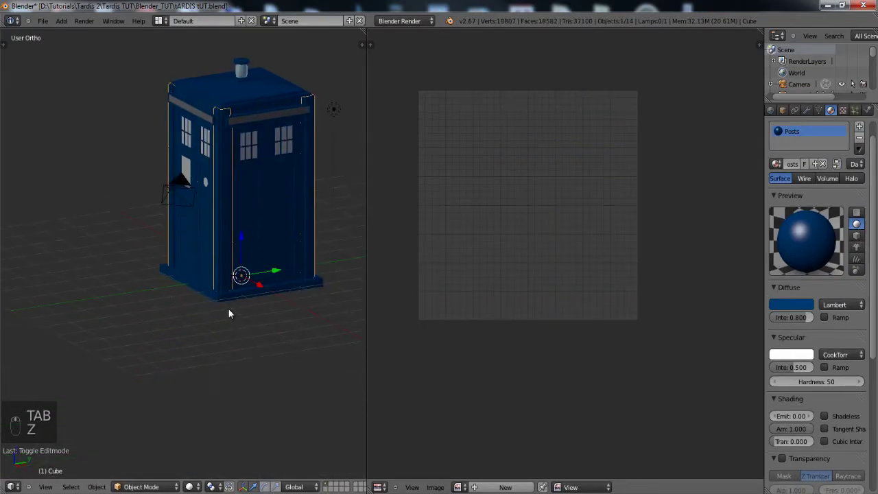
- Select the TARDIS base, enter Edit Mode and unwrap its ring of four side faces
right_click(229, 296)
scroll(224, 339, "up", 4)
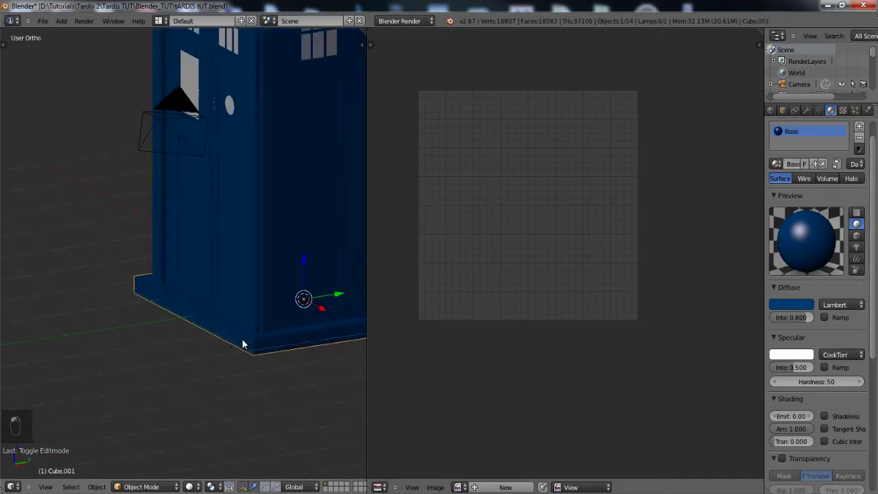
key("Tab")
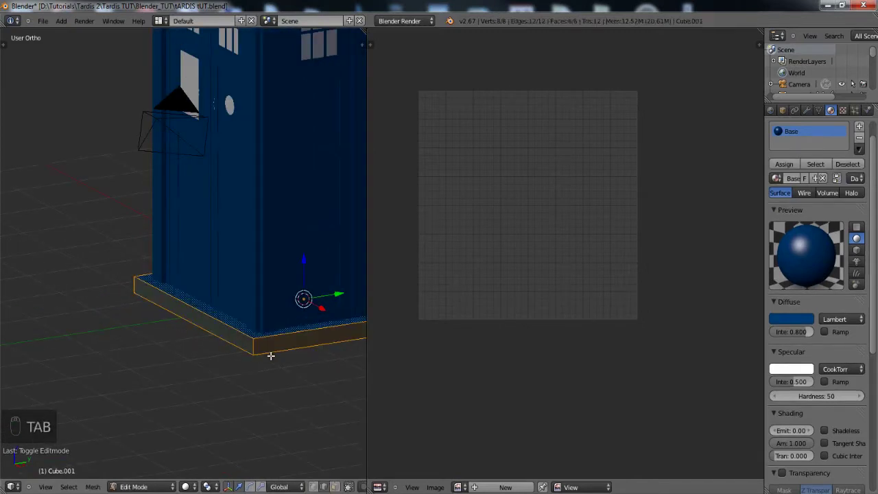
scroll(231, 318, "up", 4)
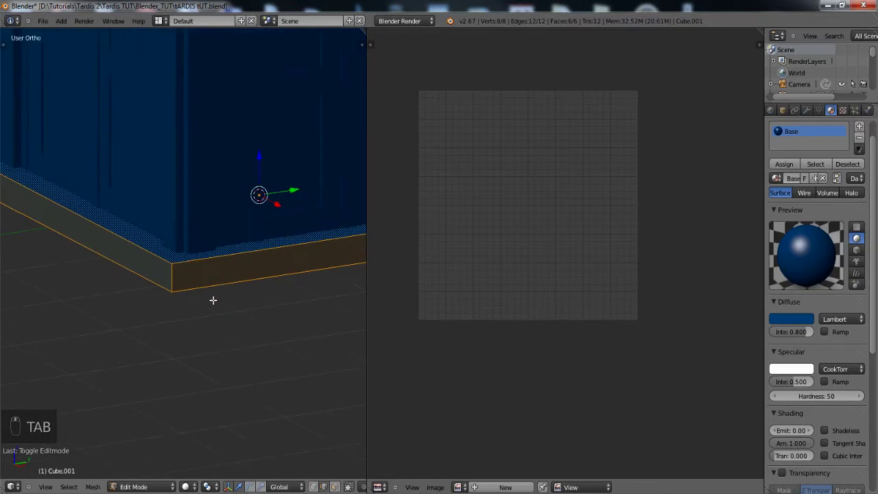
left_click(335, 486)
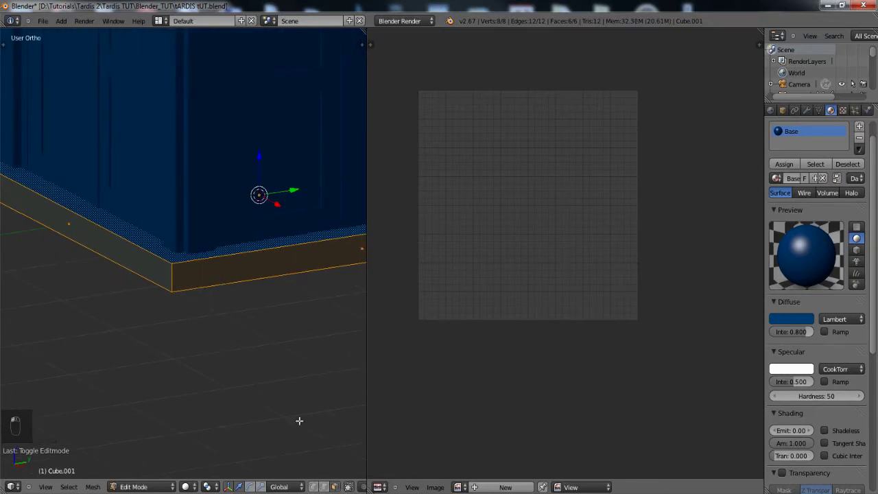
right_click(172, 280, "shift")
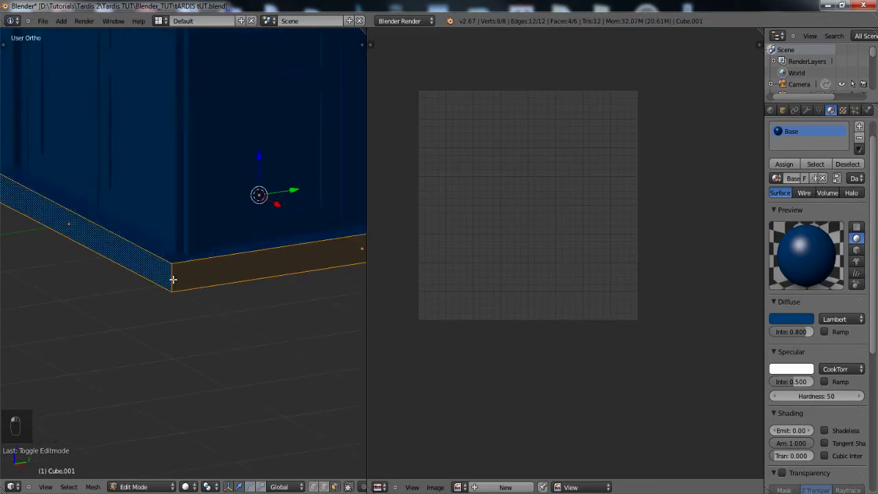
key("u")
left_click(170, 272)
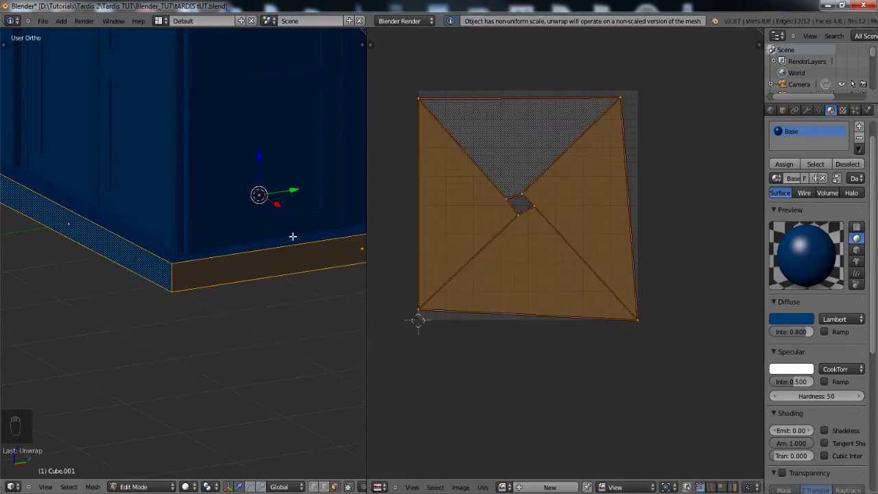
- Return the base to Object Mode and select every object in the scene
scroll(190, 277, "down", 2)
scroll(187, 281, "up", 5)
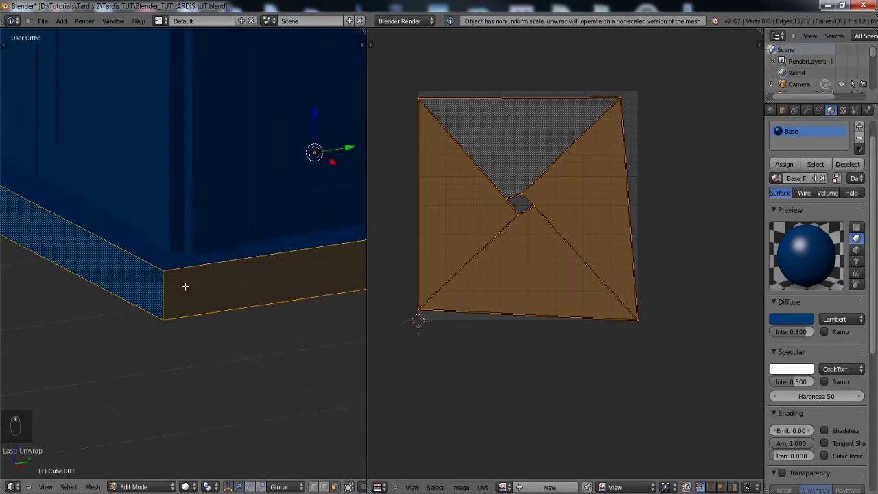
key("Tab")
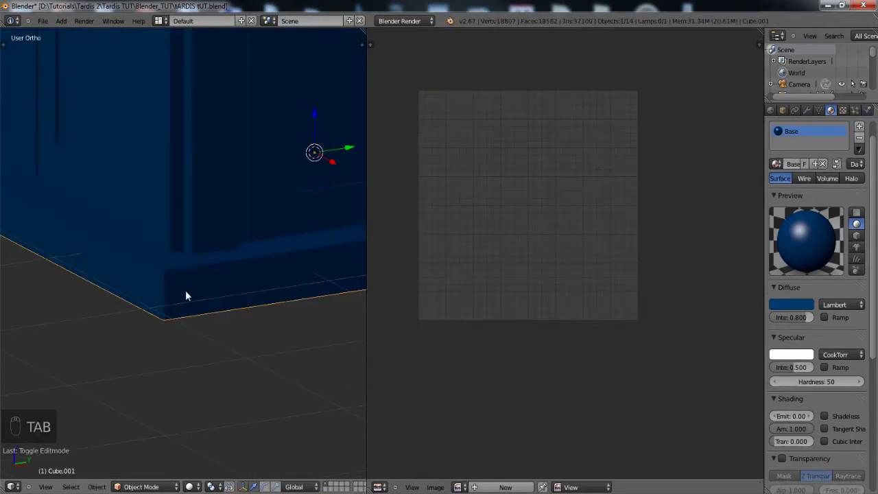
scroll(185, 293, "down", 6)
key("a")
key("a")
key("a")
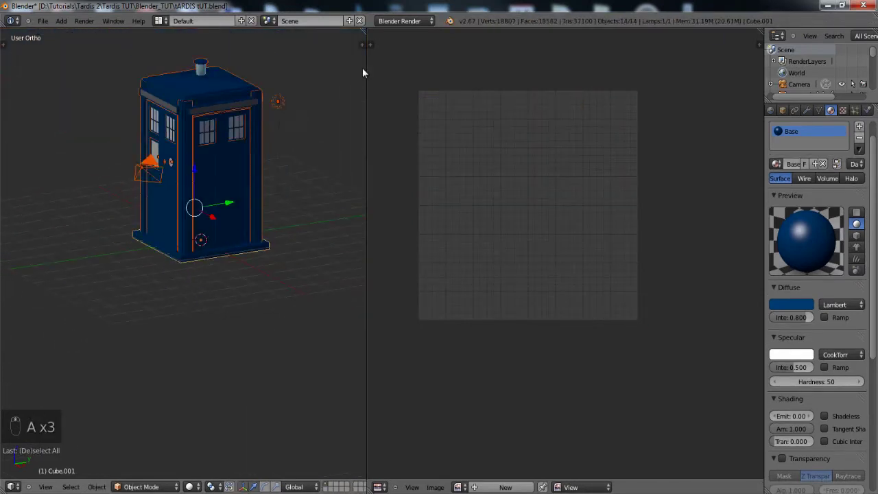
- Deselect the camera and the lamp, and apply Scale to the remaining selected objects
middle_click_drag(209, 184, 125, 218)
right_click(76, 218, "shift")
right_click(76, 218, "shift")
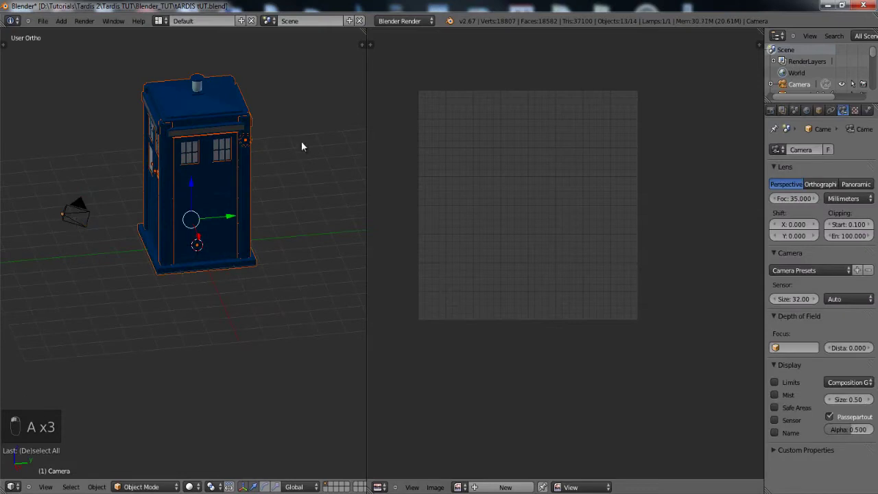
middle_click_drag(301, 141, 317, 106)
right_click(317, 106, "shift")
right_click(317, 106, "shift")
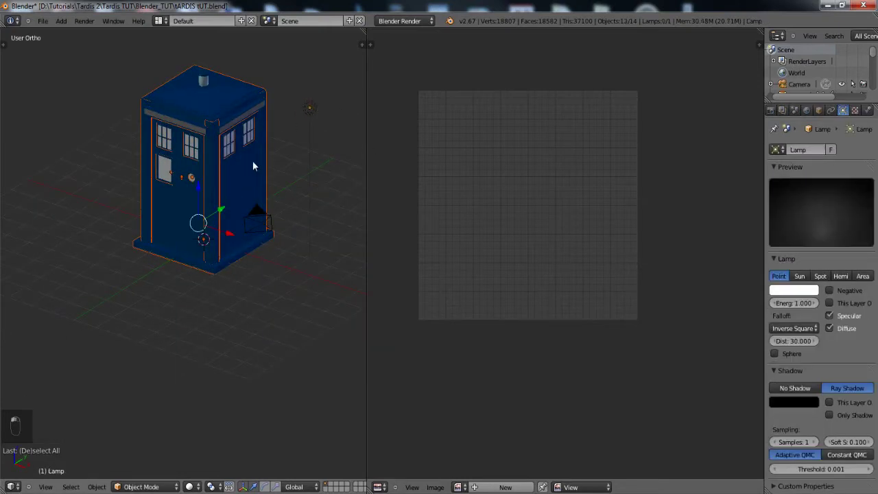
key("ctrl+a")
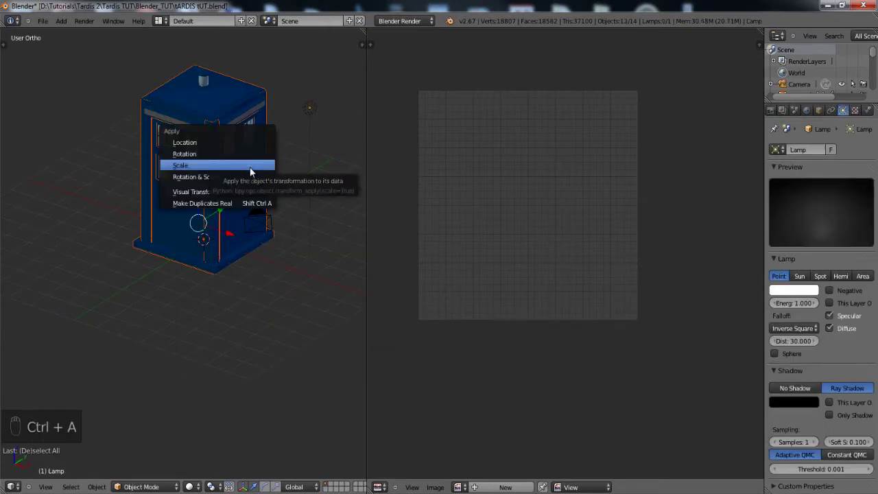
left_click(252, 169)
- Edit the base on its own and mark a seam on one vertical corner edge
scroll(278, 237, "up", 8)
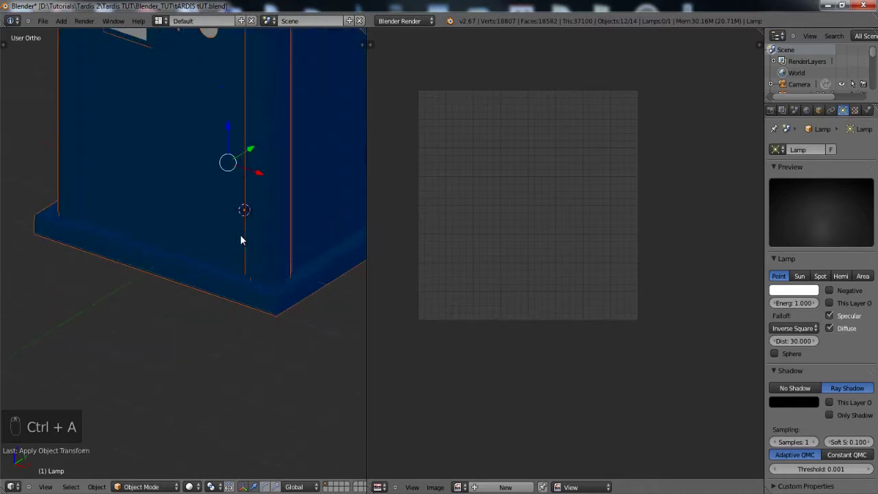
right_click(212, 300)
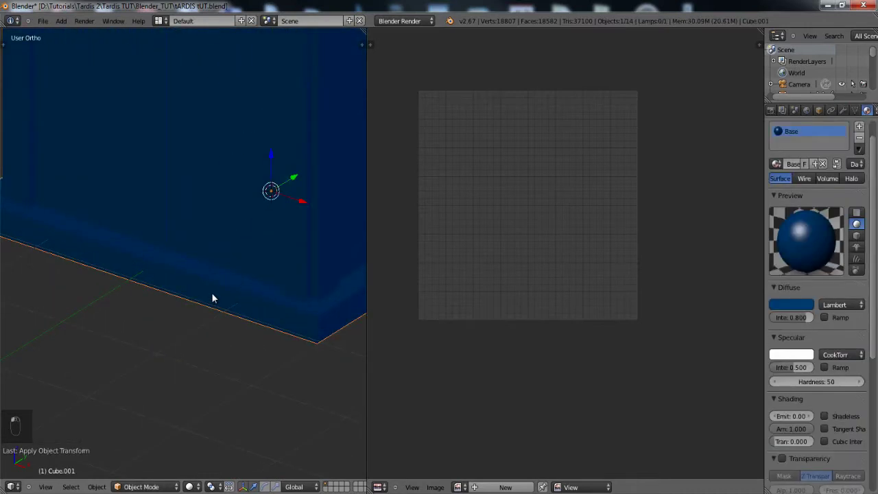
key("Tab")
left_click(324, 486)
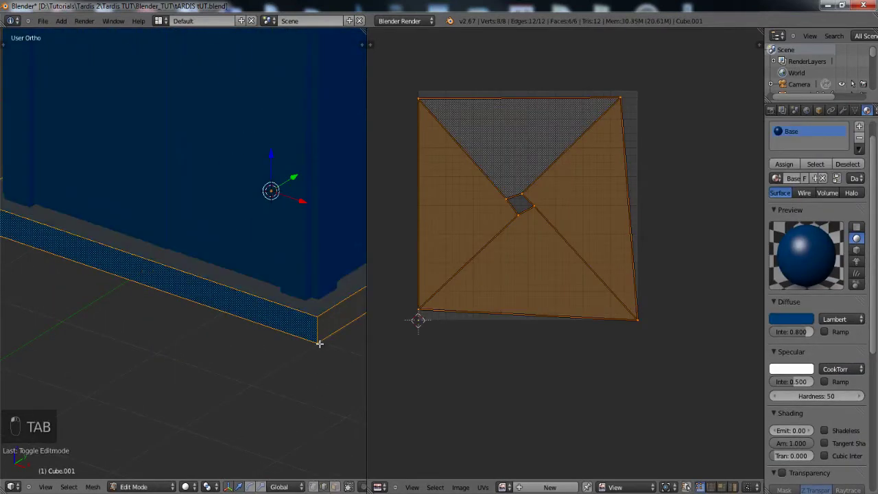
right_click(317, 332)
key("ctrl+e")
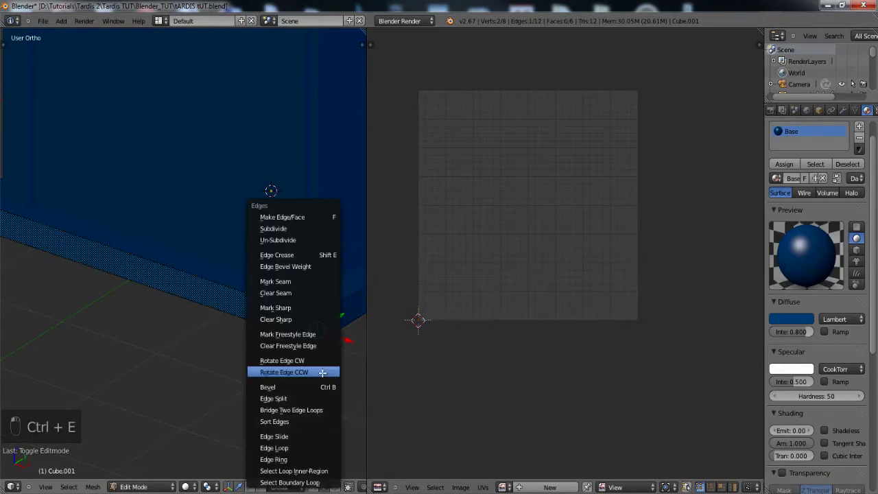
left_click(287, 283)
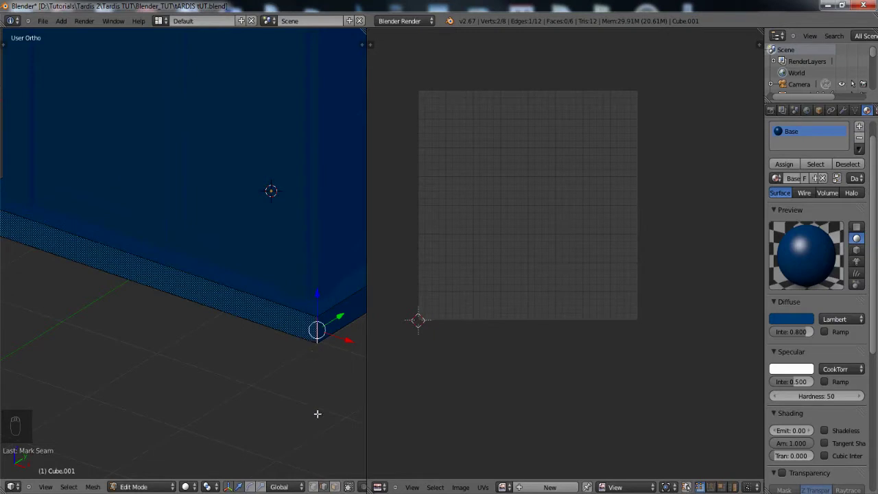
- Select the base's ring of four side faces and unwrap it along the marked seam
right_click(317, 331, "alt")
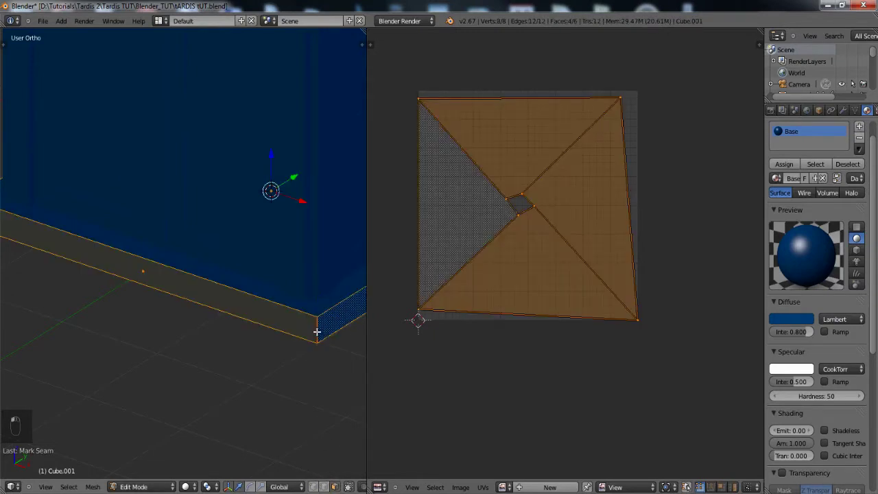
key("u")
left_click(317, 331)
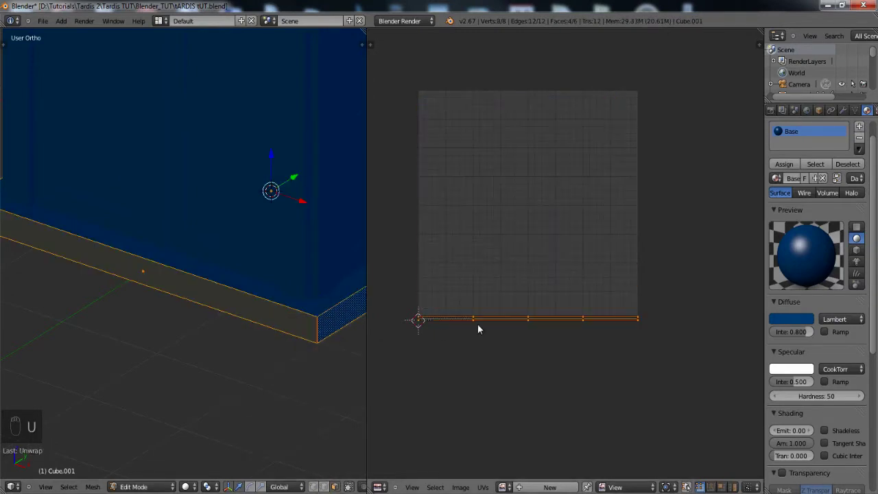
- Rotate the base's side UV strip by 90 degrees and move it just inside the UV square's right edge
scroll(451, 368, "up", 1)
middle_click_drag(445, 374, 610, 334)
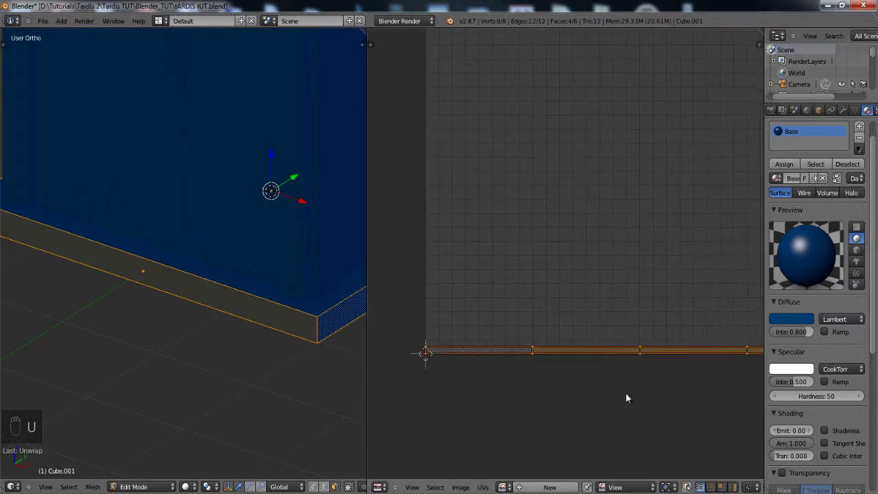
key("r")
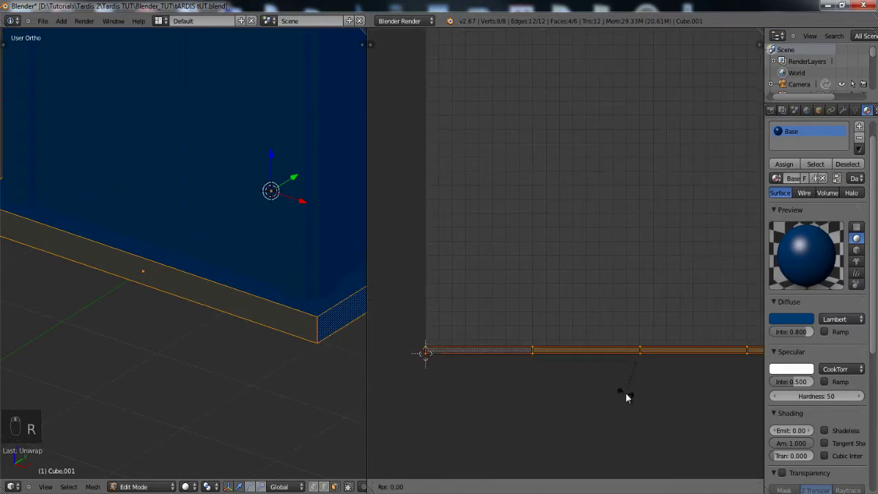
type("90")
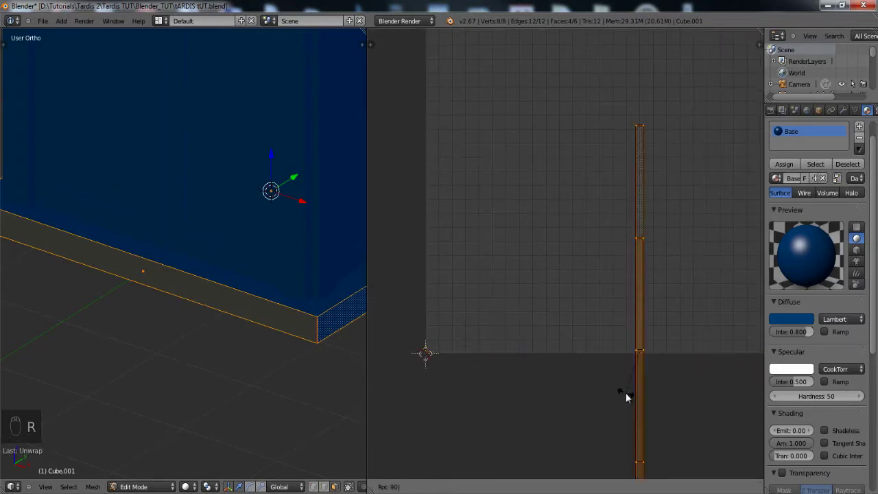
key("Return")
middle_click_drag(662, 385, 559, 462)
scroll(559, 439, "down", 4)
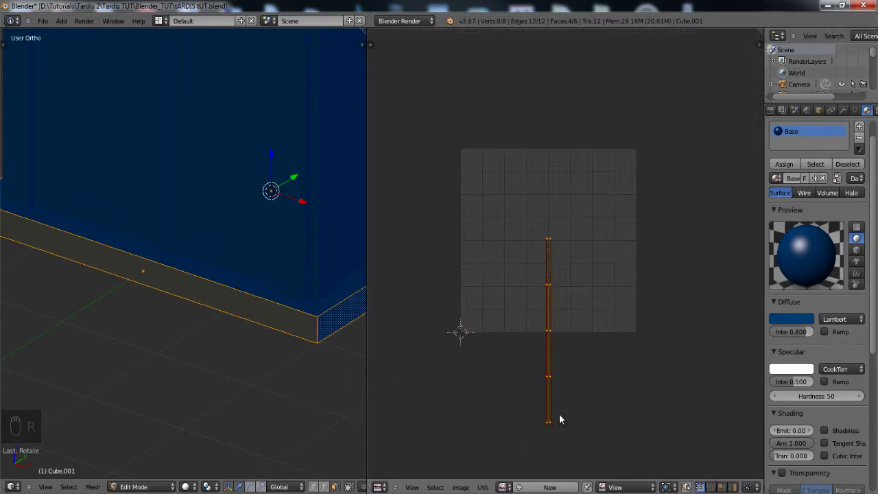
key("g")
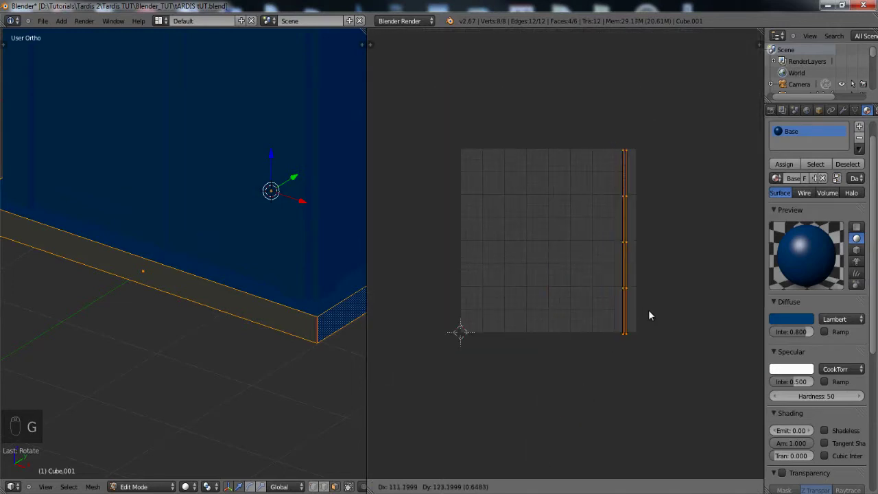
left_click(654, 314)
- Scale the side UV strip to span the UV square's full height and adjust its position along Y
scroll(657, 334, "up", 4)
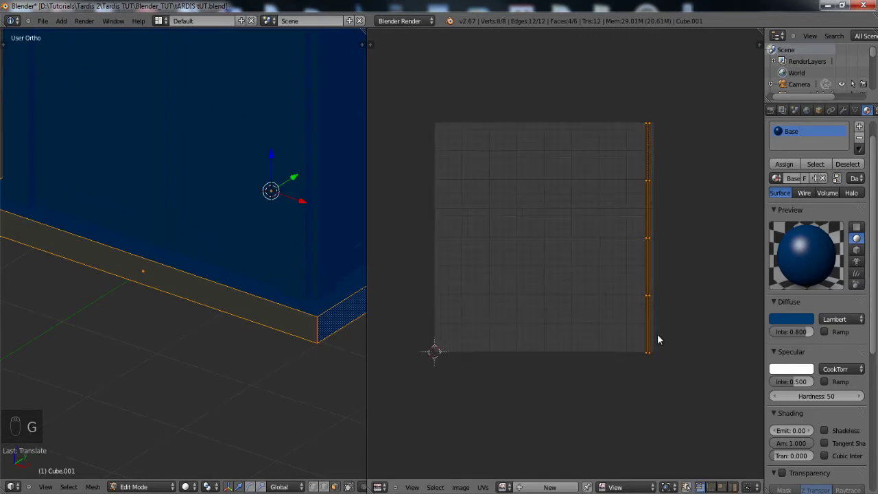
middle_click_drag(694, 339, 485, 268)
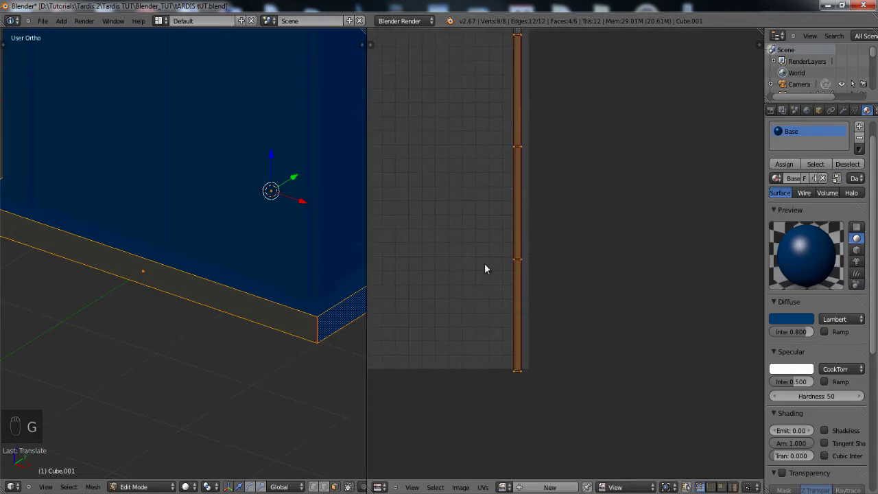
key("s")
left_click(640, 356)
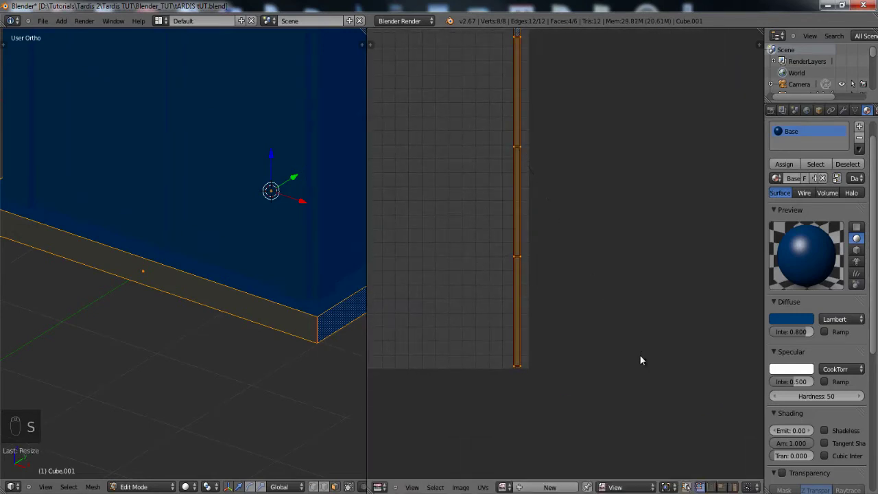
middle_click_drag(597, 286, 598, 374)
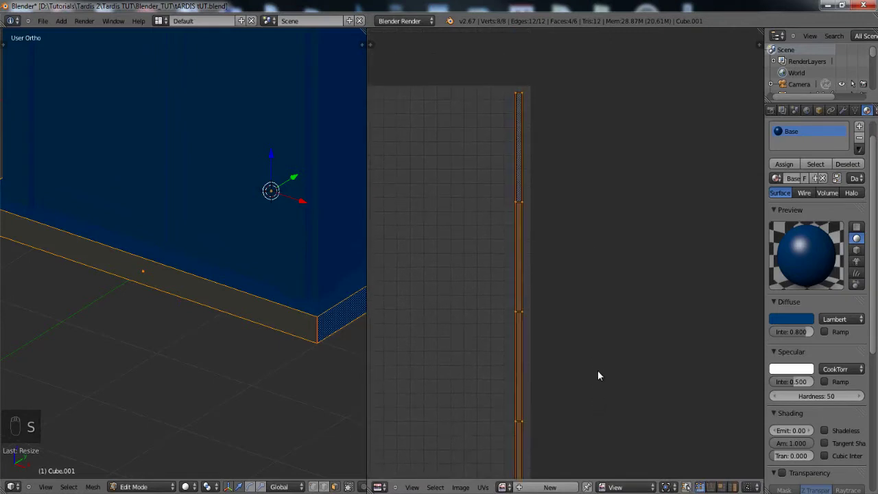
key("s")
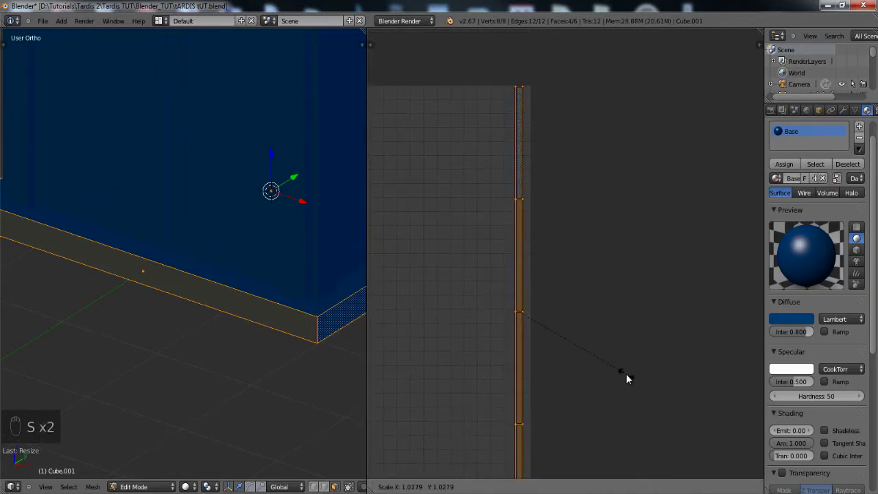
key("g")
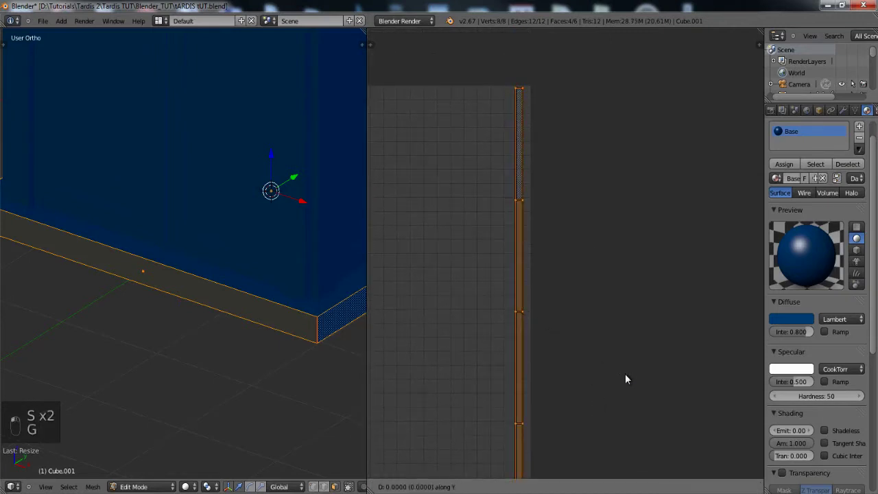
left_click(623, 376)
scroll(605, 398, "down", 3)
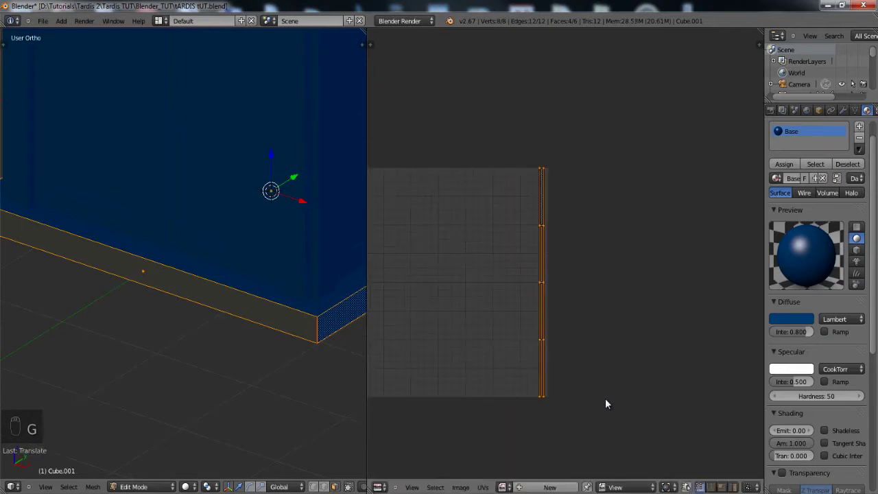
scroll(558, 412, "up", 4)
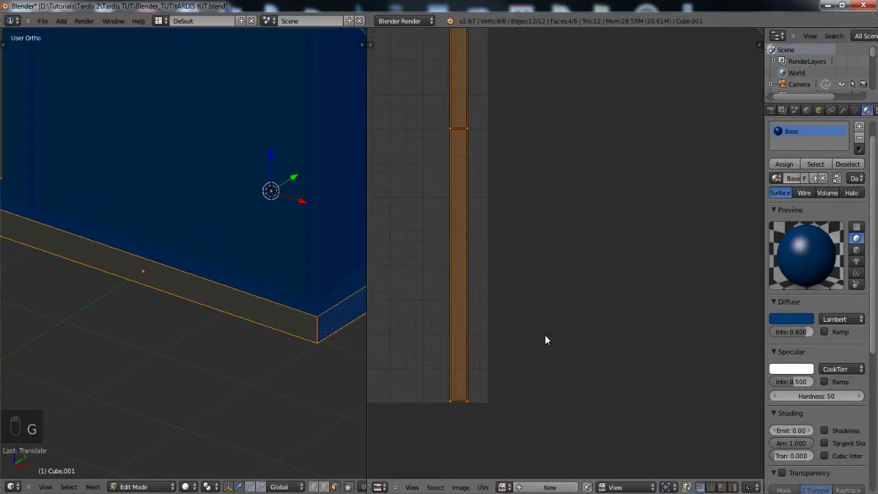
scroll(479, 214, "down", 5)
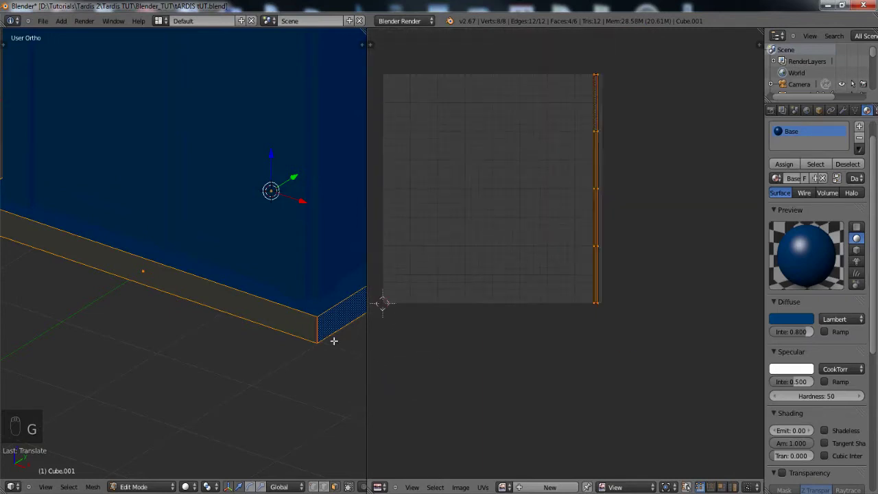
- Invert the base's face selection to its top and bottom faces and unwrap them
middle_click_drag(334, 348, 255, 238)
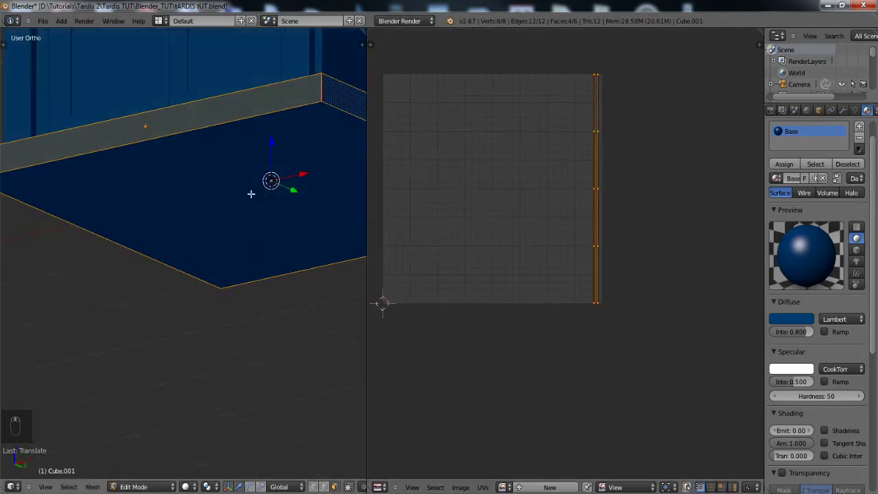
key("ctrl+i")
middle_click_drag(229, 172, 218, 353)
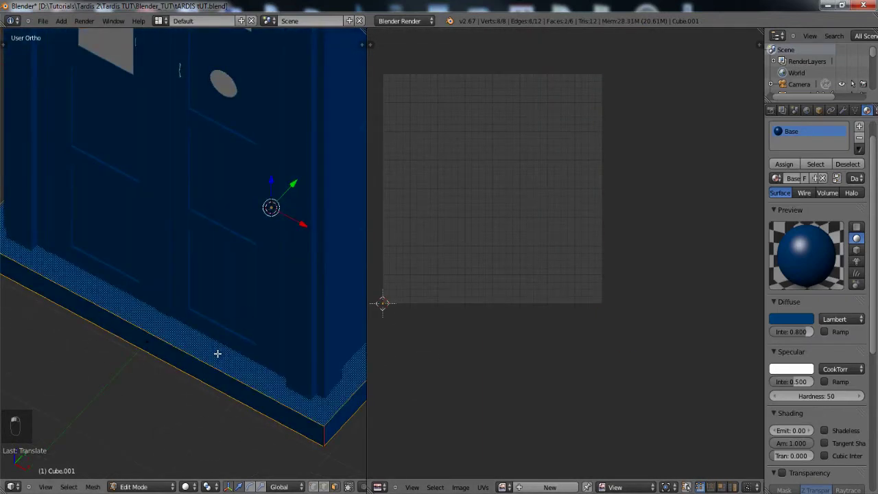
key("u")
left_click(219, 356)
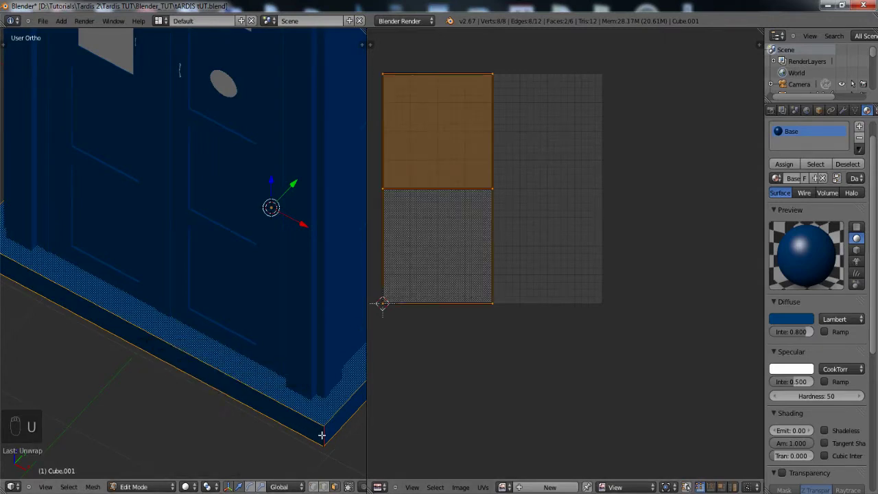
- Select all of the base's faces, export their UV layout as Base.png in the UV'S folder, and leave mesh editing
key("a")
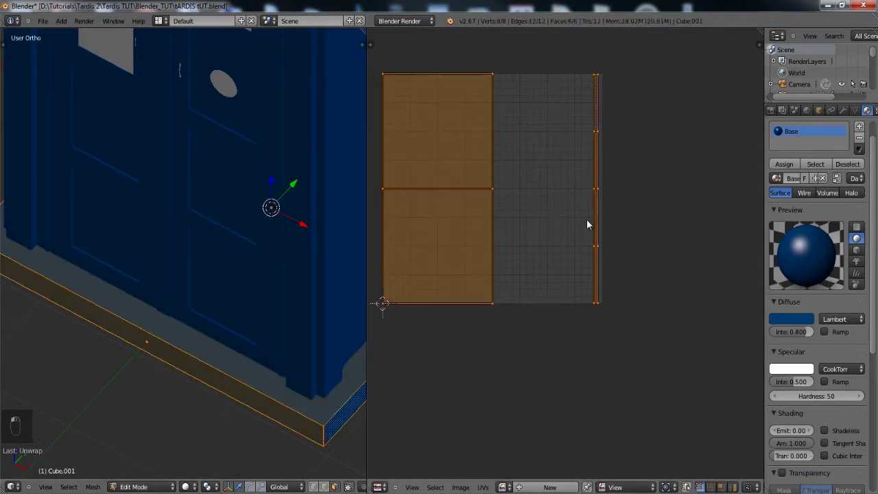
left_click(483, 487)
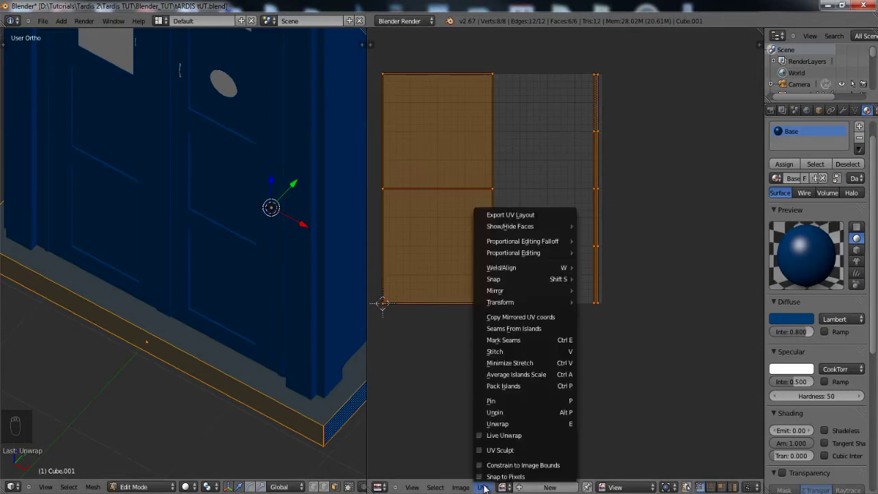
left_click(509, 214)
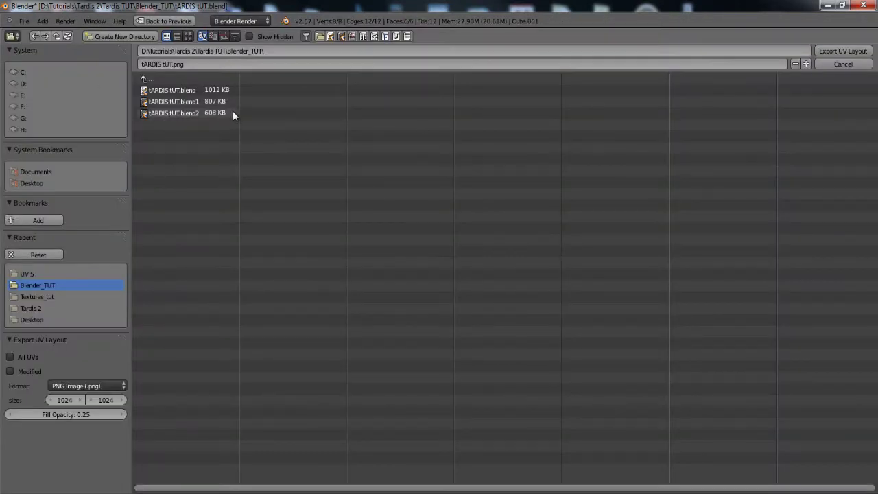
left_click(26, 274)
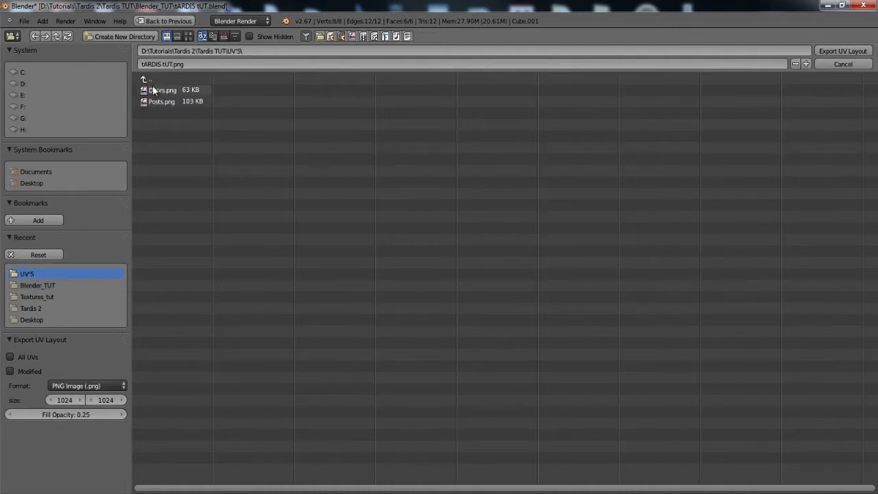
left_click(169, 65)
key("BackSpace")
type("Base.png")
key("Return")
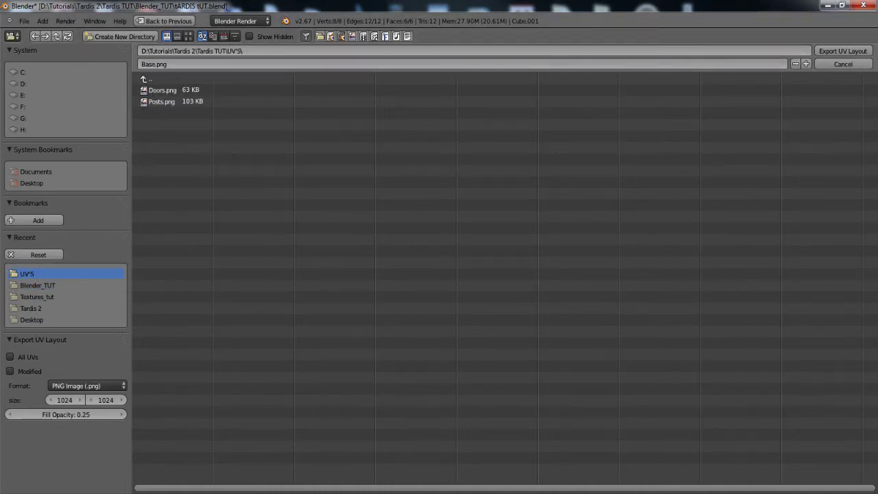
left_click(828, 51)
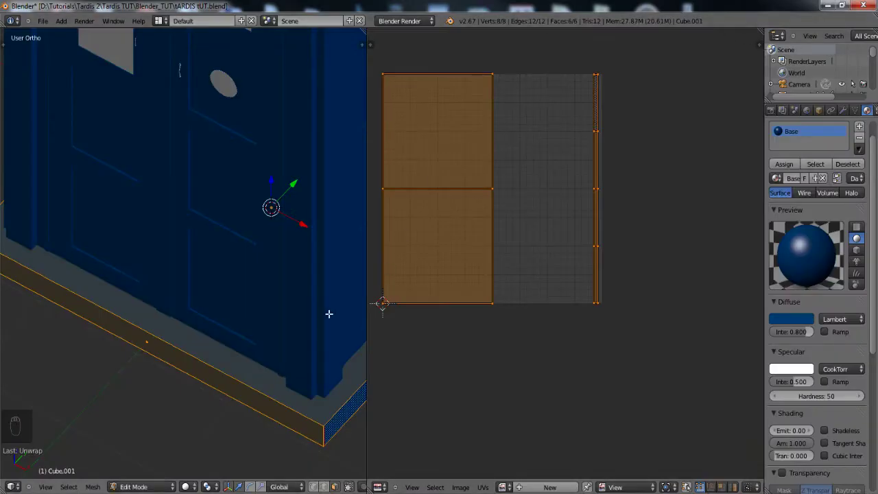
key("Tab")
- Select the round St John graphic disc on the door and start editing its mesh with nothing selected
scroll(294, 294, "down", 2)
scroll(204, 261, "up", 1)
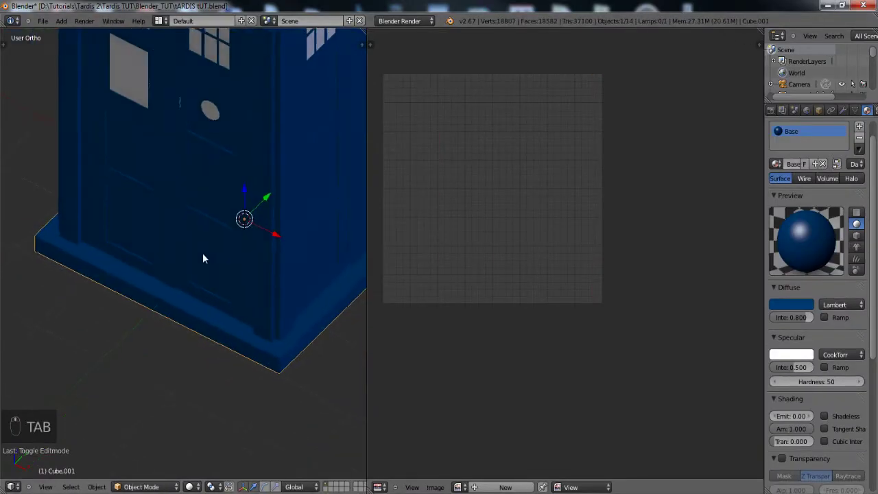
scroll(203, 262, "down", 1)
scroll(210, 253, "up", 3, "shift")
scroll(214, 268, "up", 2)
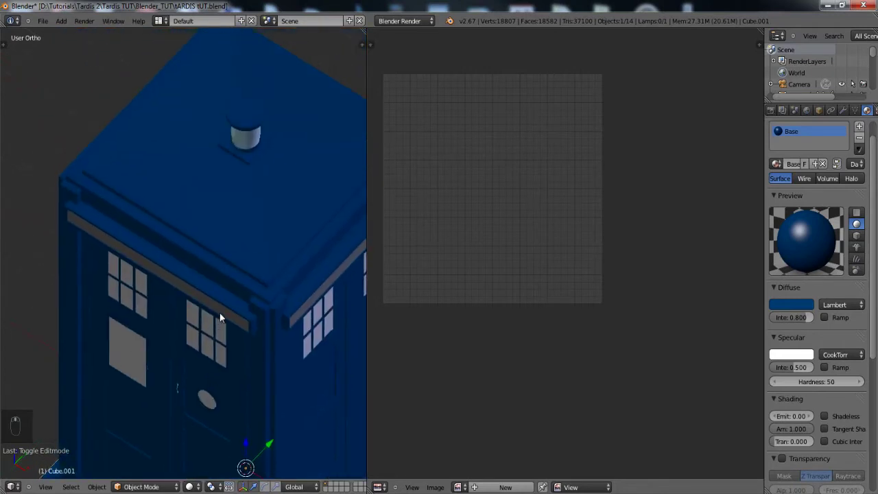
scroll(228, 260, "down", 4, "shift")
scroll(218, 340, "up", 2, "shift")
scroll(150, 256, "up", 3)
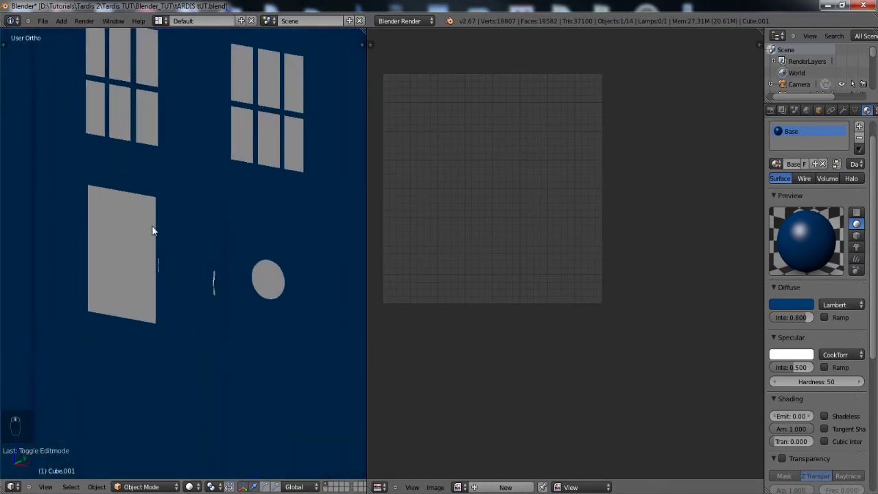
right_click(268, 278)
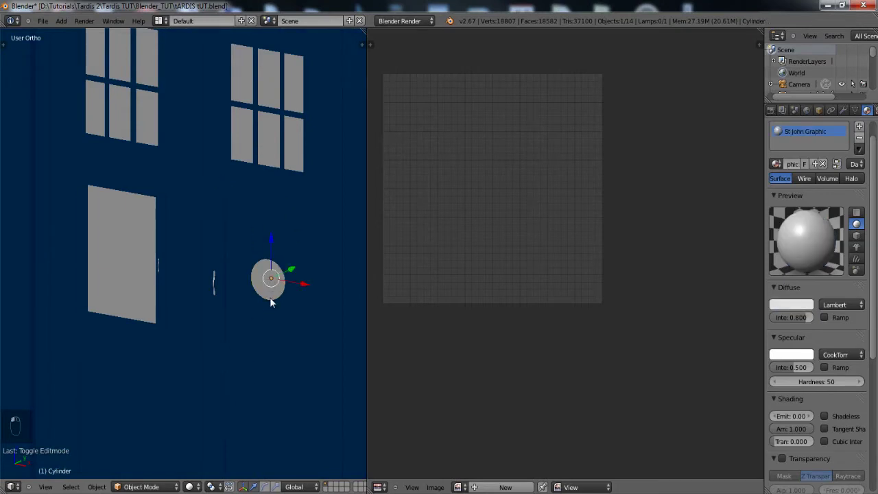
key("Tab")
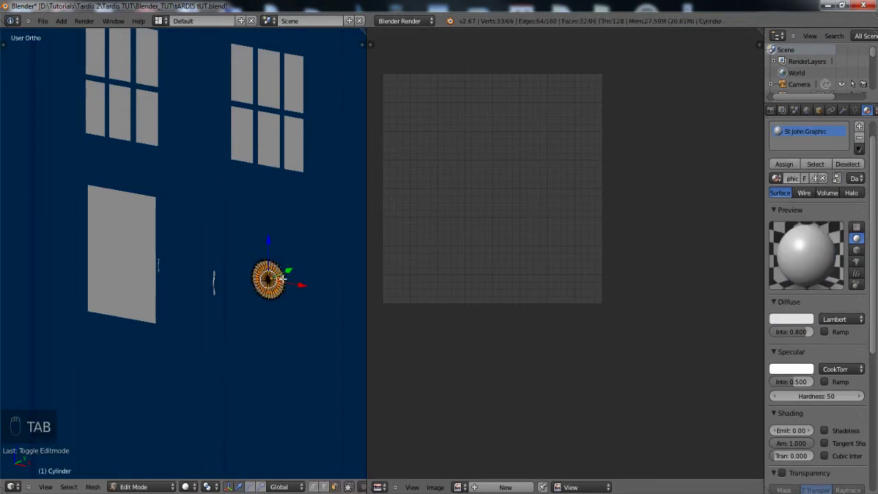
middle_click_drag(304, 326, 188, 302, "shift")
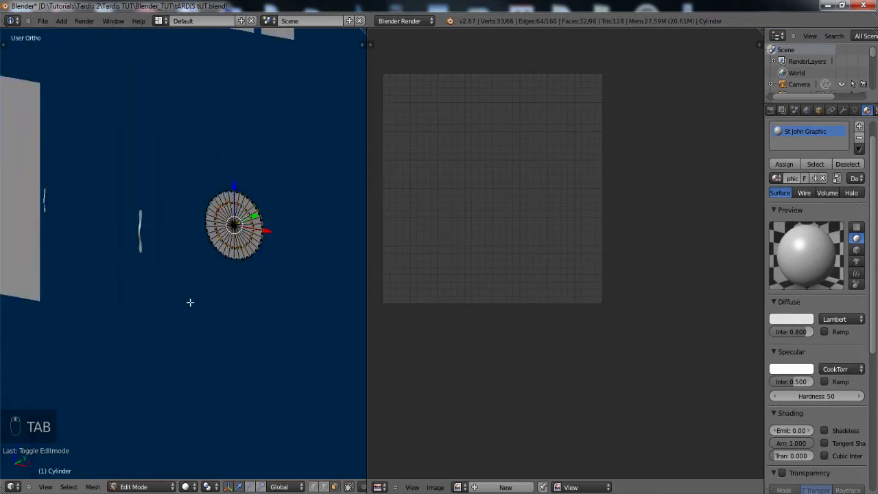
key("KP_Decimal")
key("a")
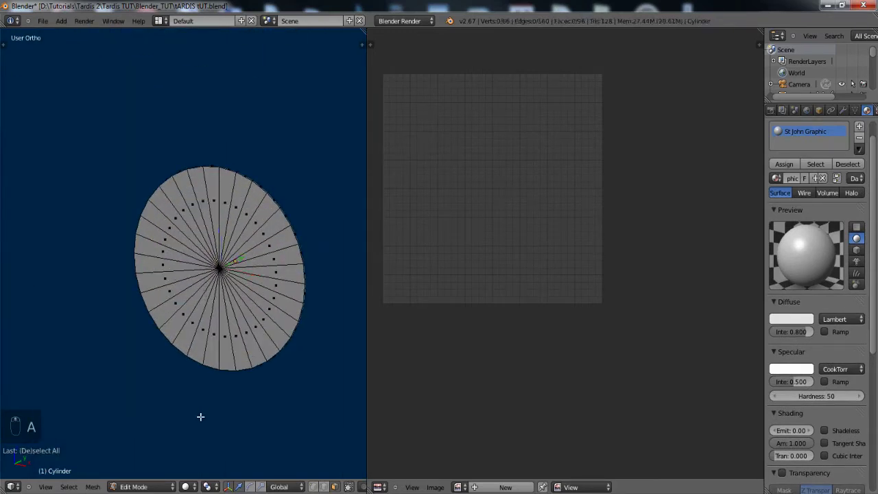
- Select the front faces of the St John disc, unwrap them, and inspect the circular UV outline before leaving mesh editing
key("c")
mouse_move(229, 320)
left_mouse_down()
mouse_move(184, 290)
mouse_move(237, 313)
left_mouse_up()
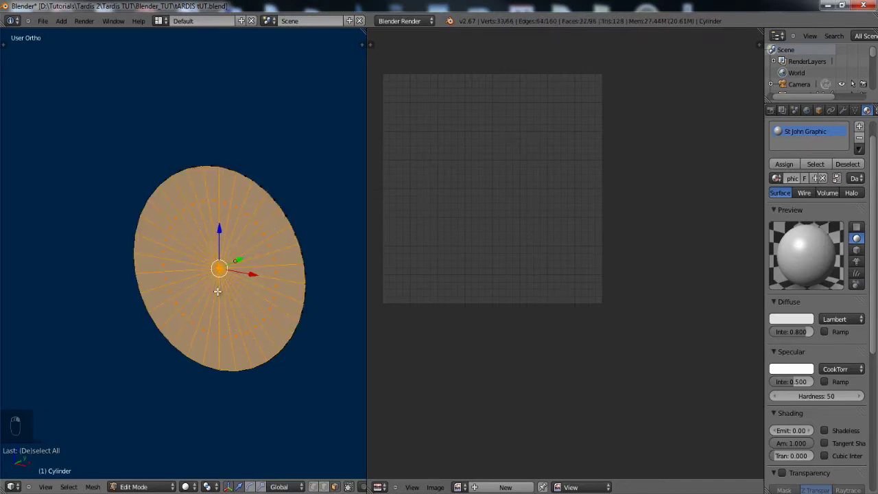
key("u")
left_click(219, 290)
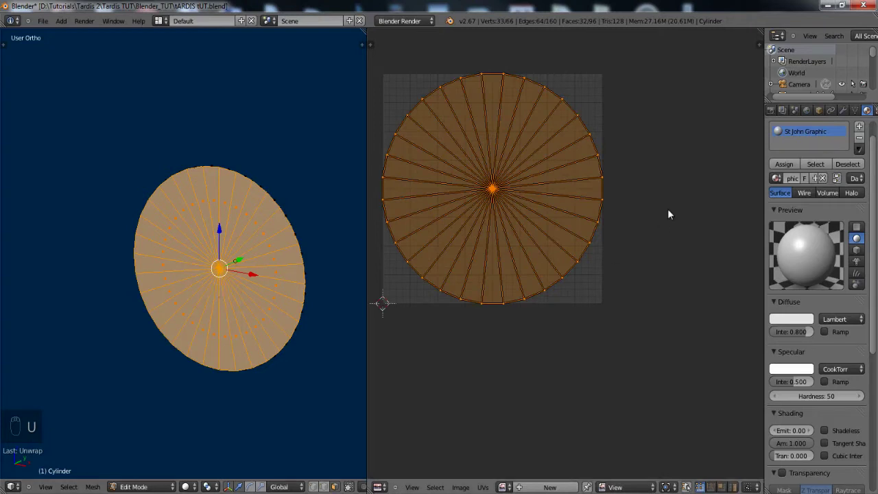
scroll(594, 319, "up", 5)
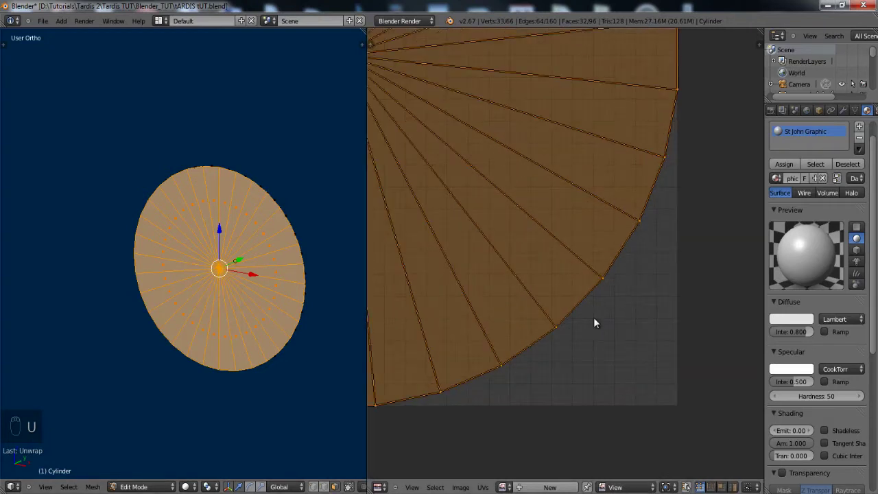
scroll(557, 340, "up", 8)
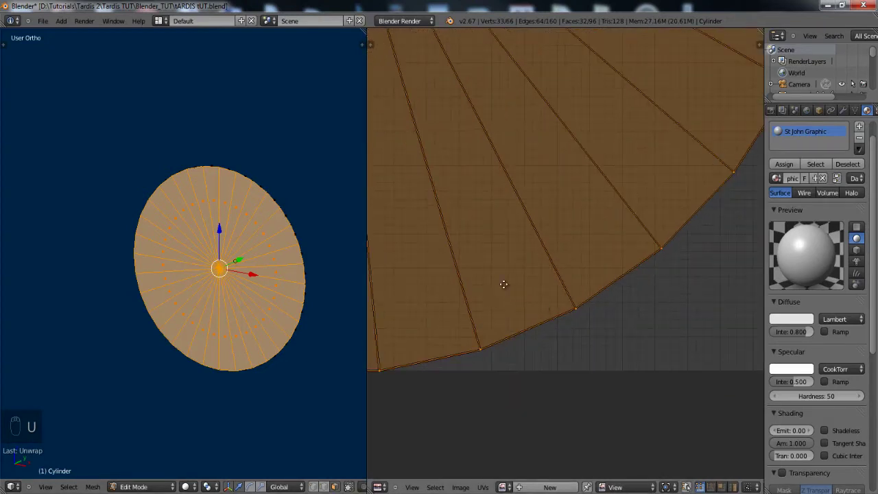
scroll(623, 264, "down", 6)
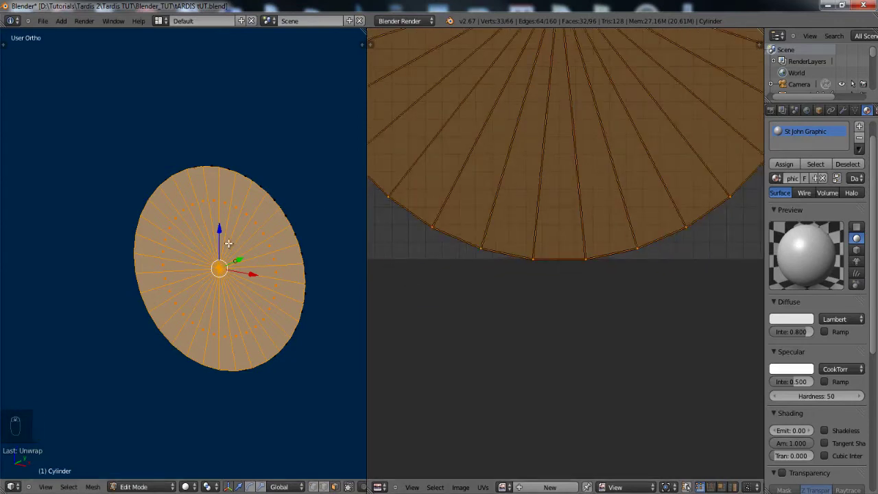
scroll(226, 267, "down", 3)
key("Tab")
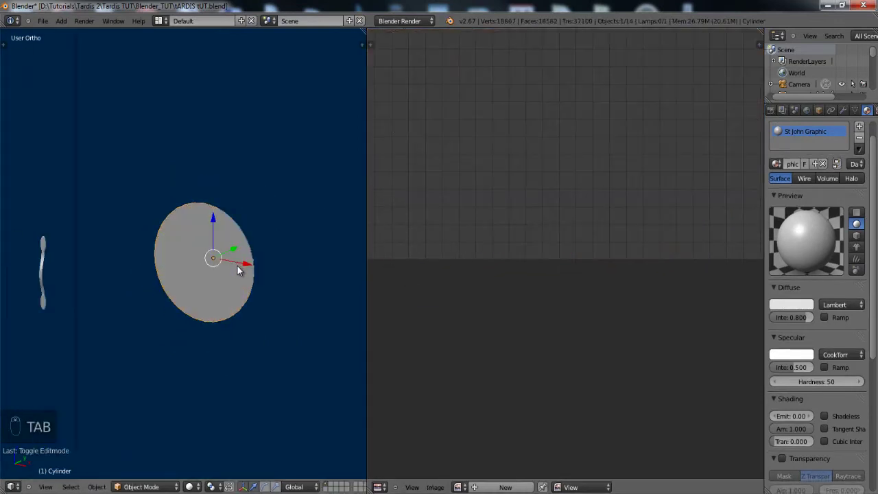
- Add level 2 subdivision to the St John disc and check its smoothing in wireframe and solid shading
key("ctrl+2")
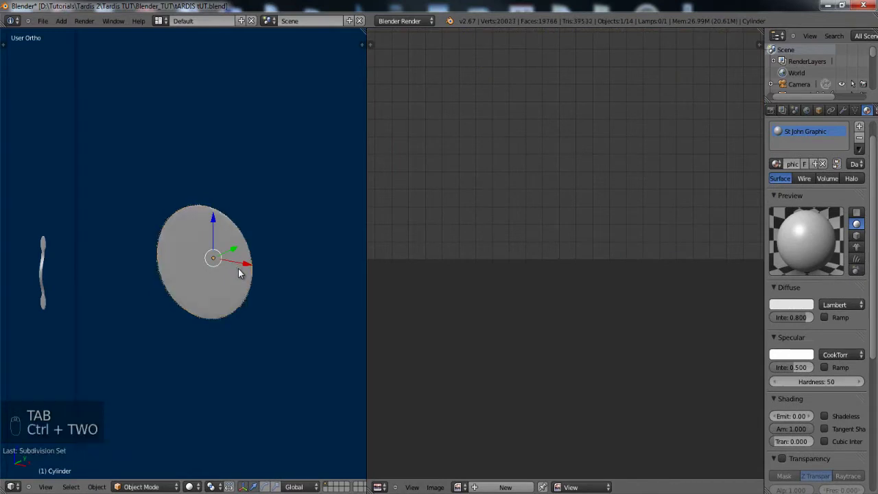
scroll(239, 271, "up", 5)
scroll(246, 272, "up", 1)
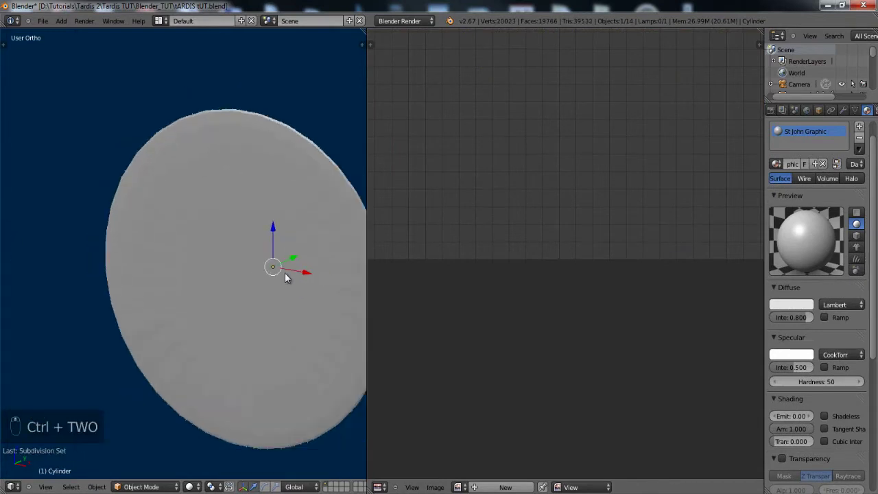
key("z")
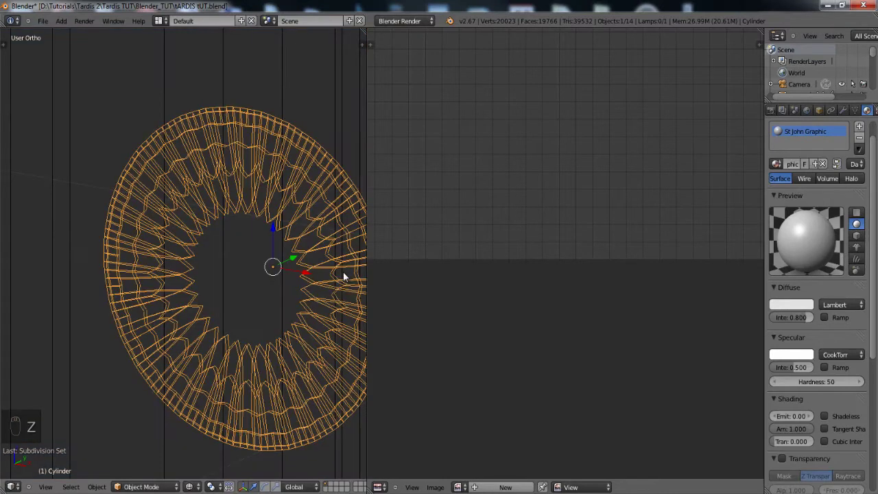
key("z")
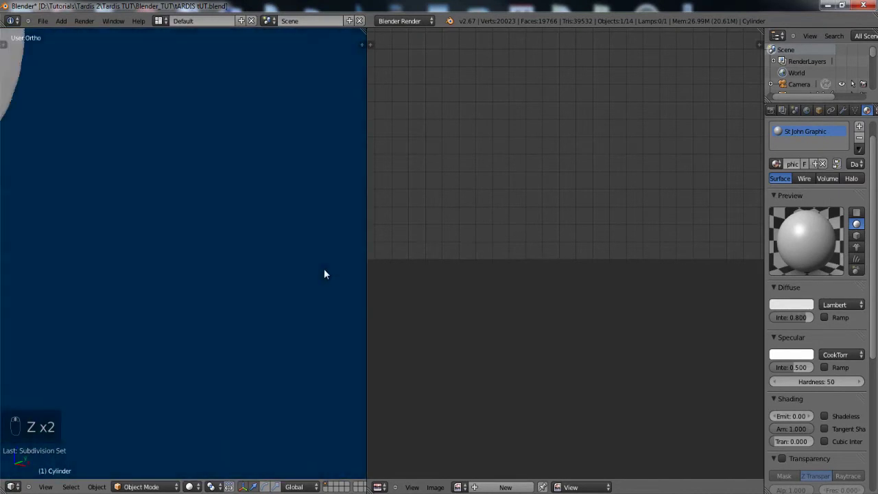
scroll(210, 273, "down", 2)
middle_click_drag(172, 235, 259, 306, "shift")
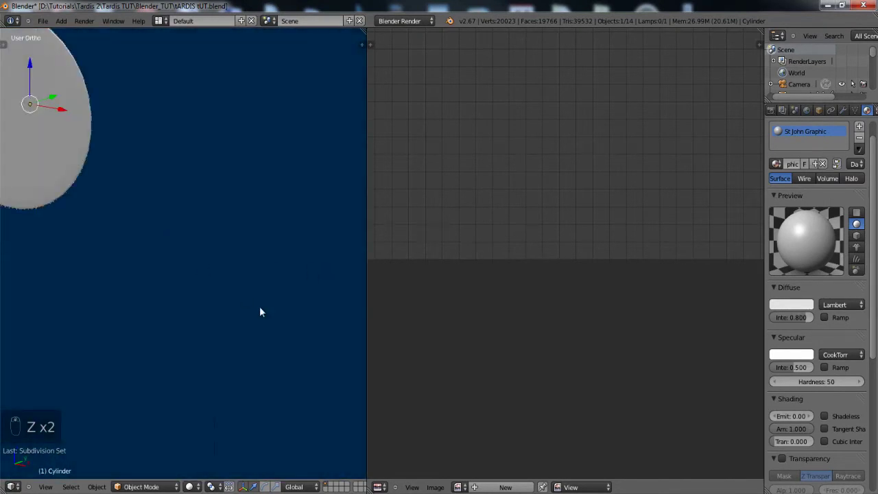
- Edit the disc's mesh by vertices and delete the centre vertex of its front face
key("Tab")
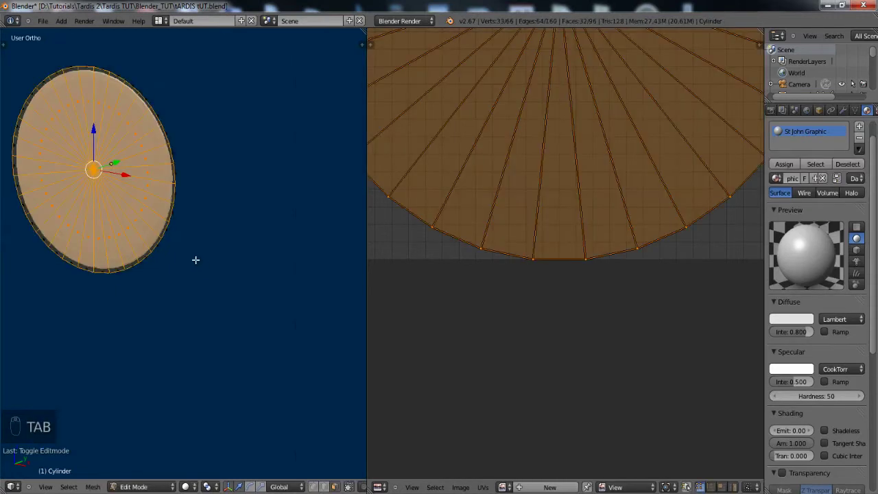
middle_click_drag(196, 260, 200, 262)
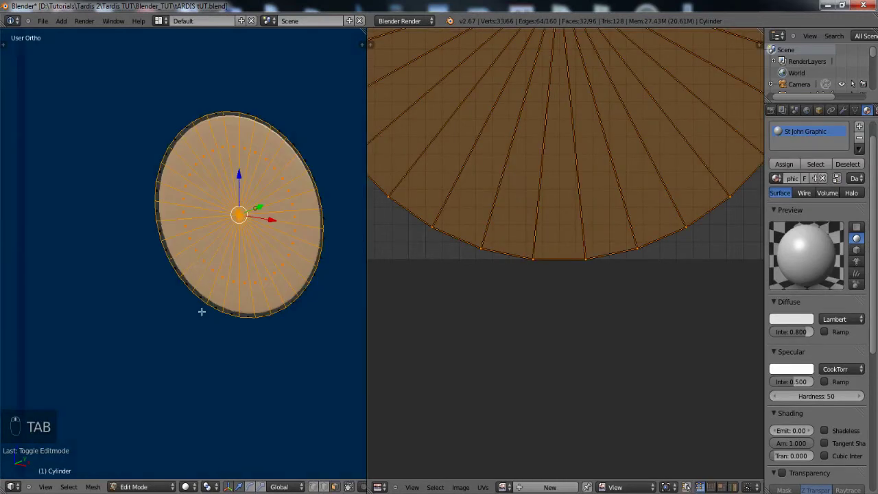
left_click(314, 486)
scroll(262, 334, "up", 2)
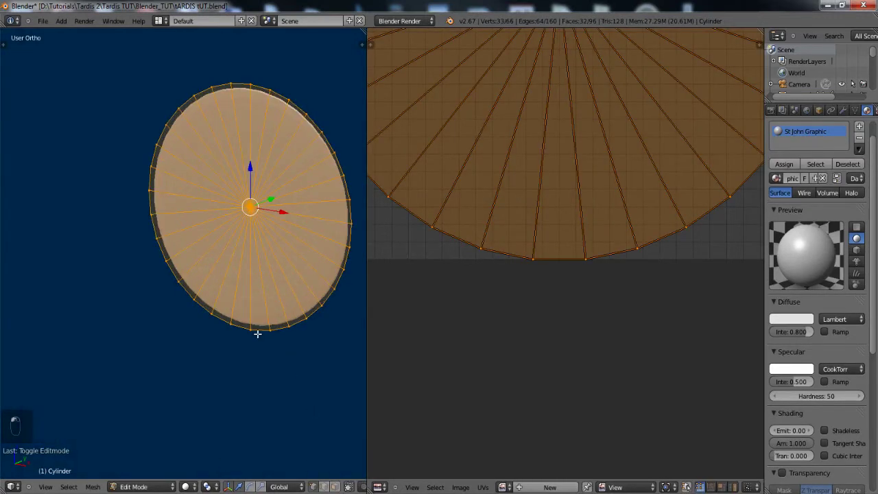
left_click(263, 201)
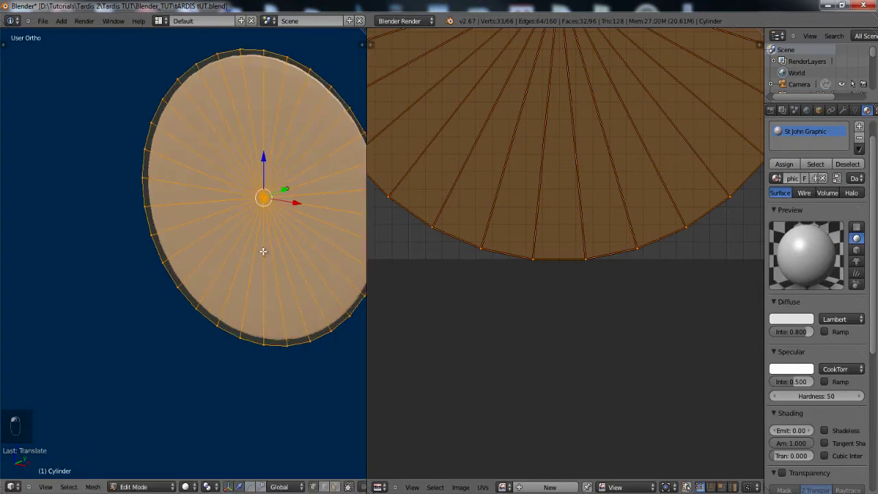
key("a")
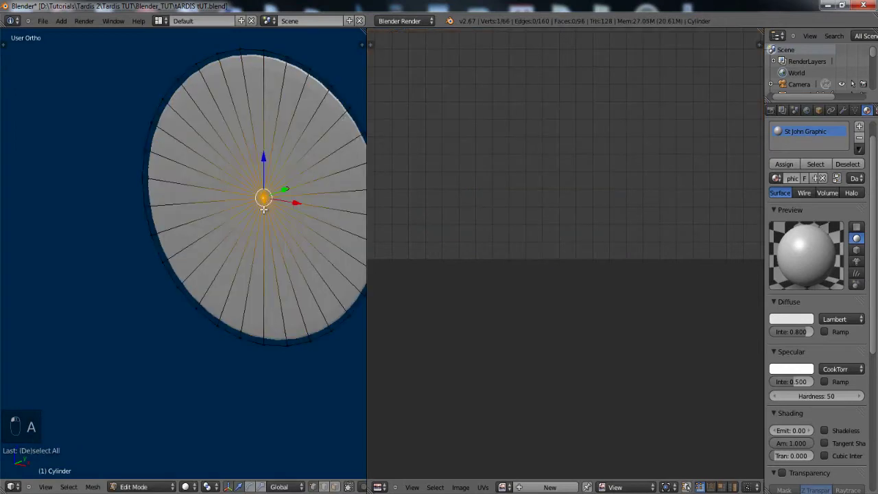
key("Delete")
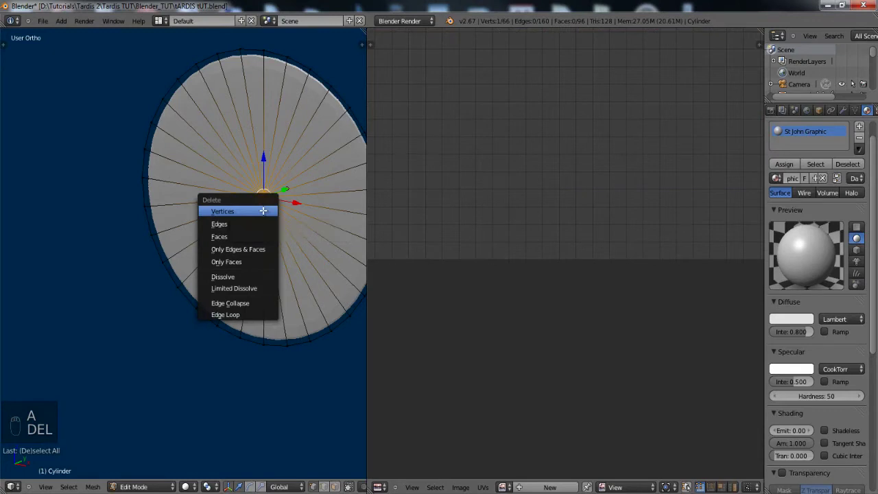
left_click(262, 212)
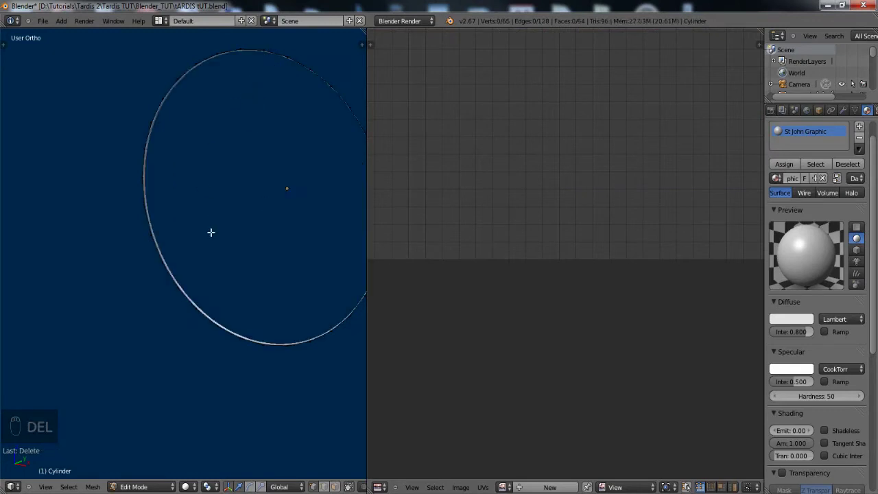
- Select the open edge loop at the front rim of the disc and extrude two concentric rings from it, each scaled inward
right_click(191, 304, "alt")
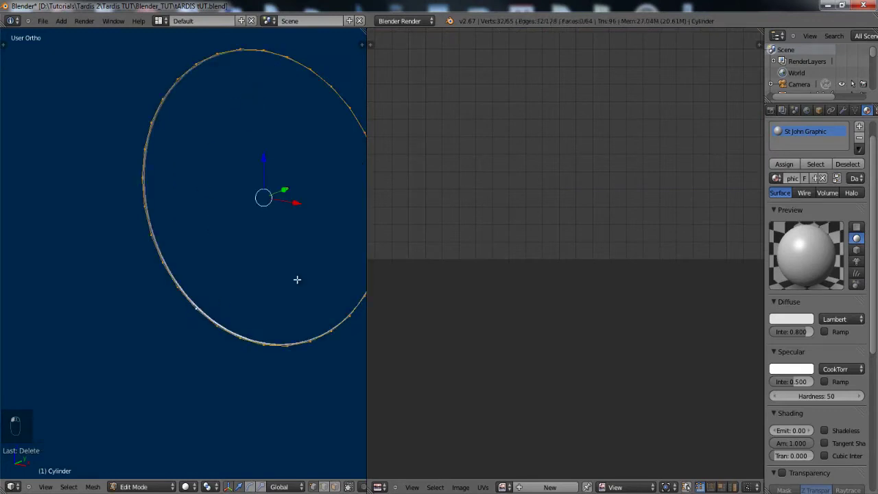
key("e")
right_click(333, 327)
key("s")
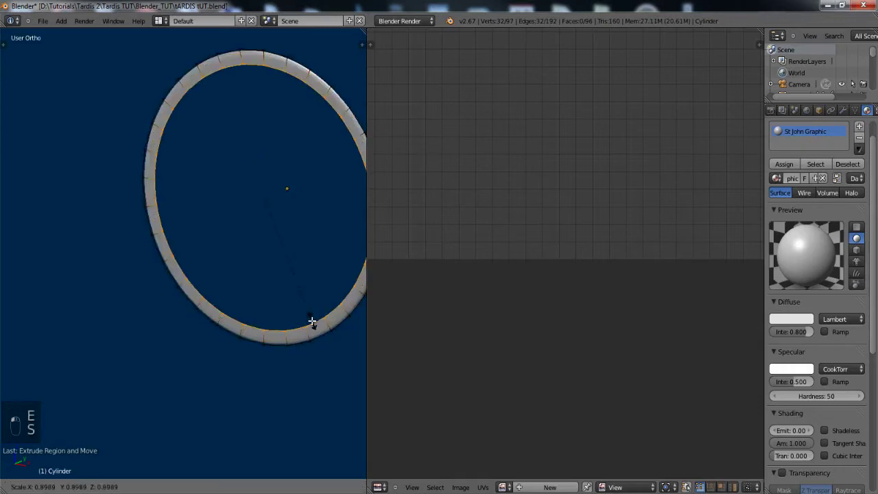
left_click(302, 318)
key("e")
right_click(326, 341)
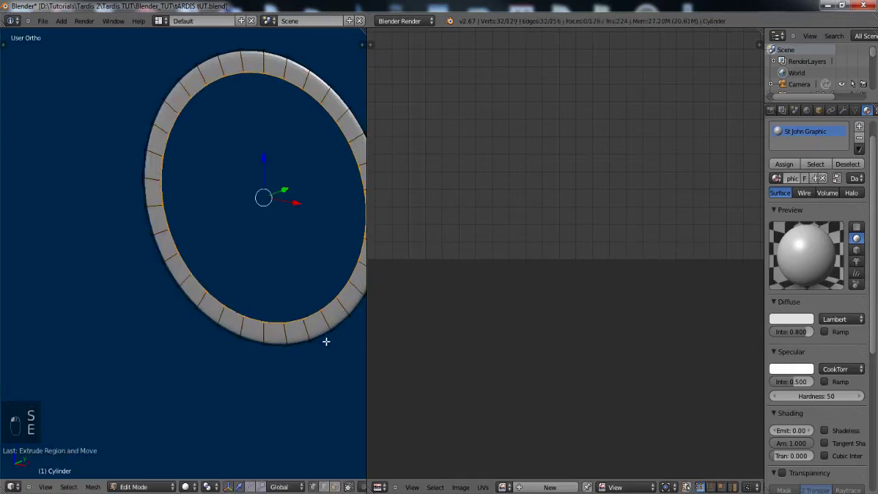
key("s")
left_click(279, 295)
- Extrude the disc's inner loop twice more, scaling each ring inward until only a tiny hole remains at the centre
key("e")
right_click(325, 337)
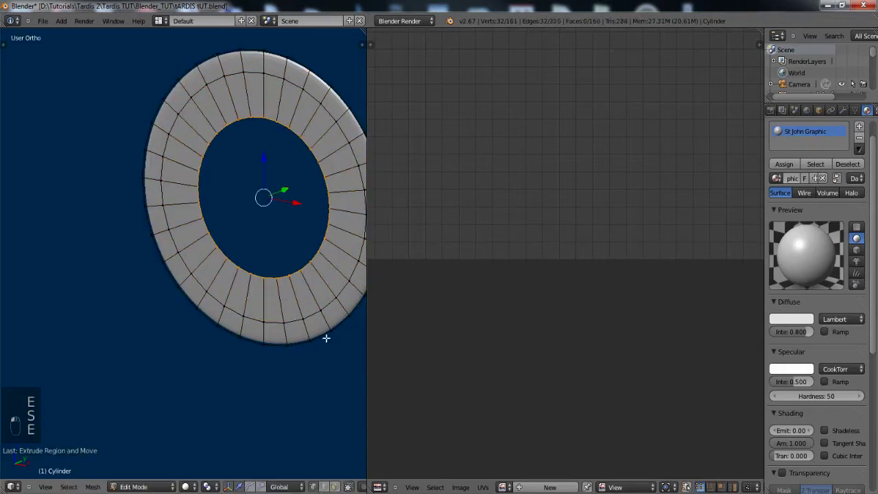
key("s")
left_click(276, 276)
key("e")
right_click(278, 278)
key("s")
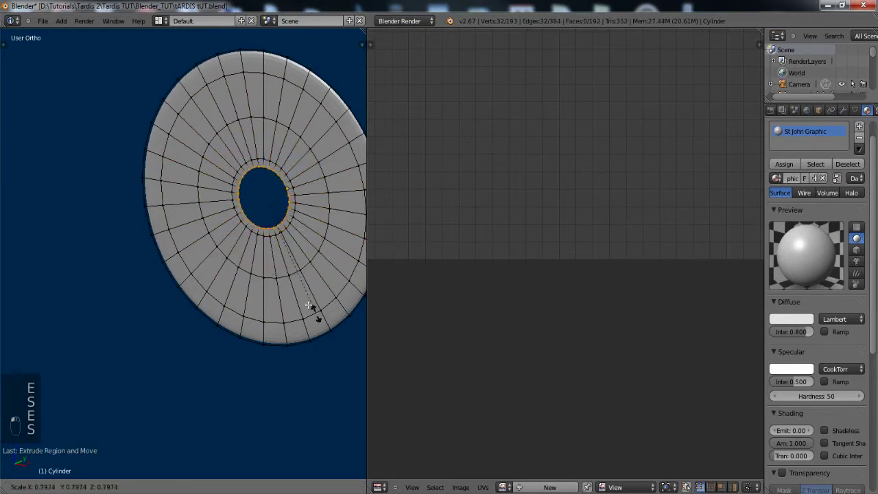
left_click(280, 247)
- Extrude the smallest loop once more and merge the new vertices at centre to close the disc's front face
key("e")
right_click(283, 250)
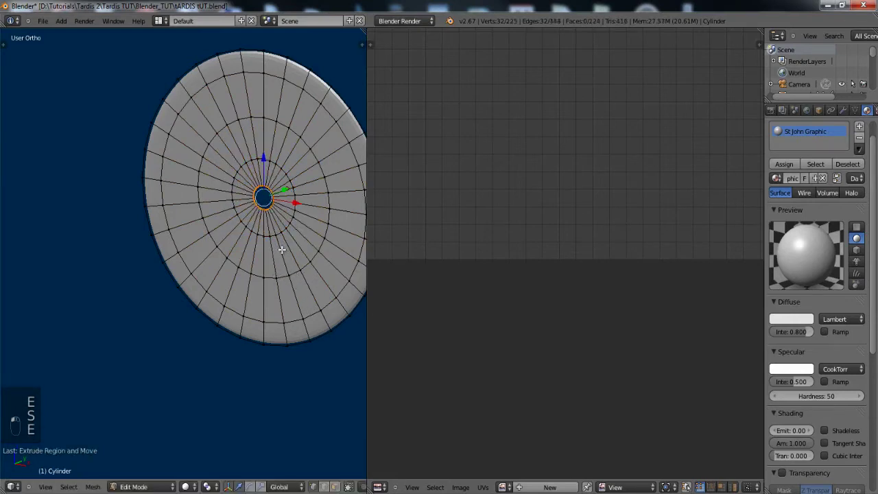
key("alt+m")
left_click(311, 281)
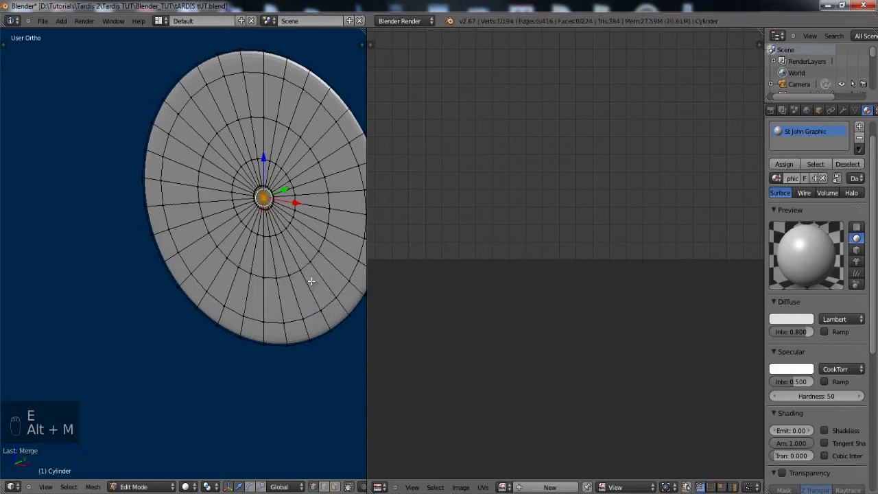
scroll(299, 251, "down", 2)
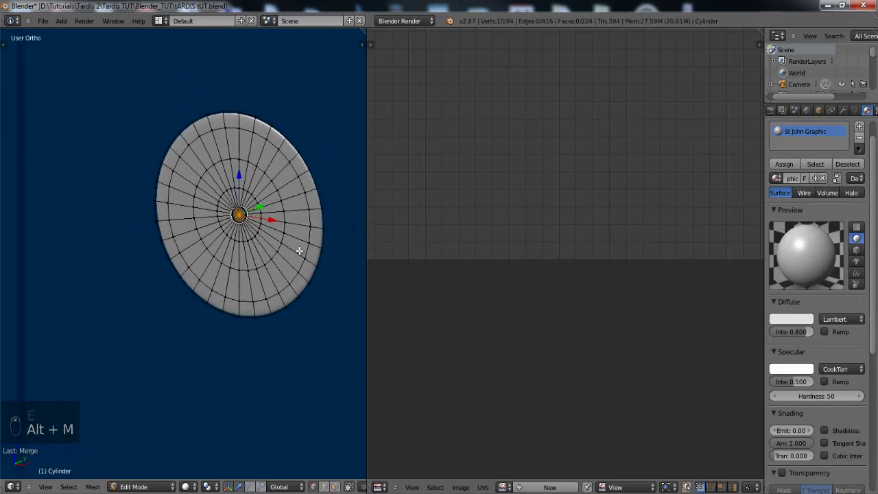
- Apply one pass of vertex smoothing to the centre vertex and leave mesh editing to check the disc's surface
left_click(4, 44)
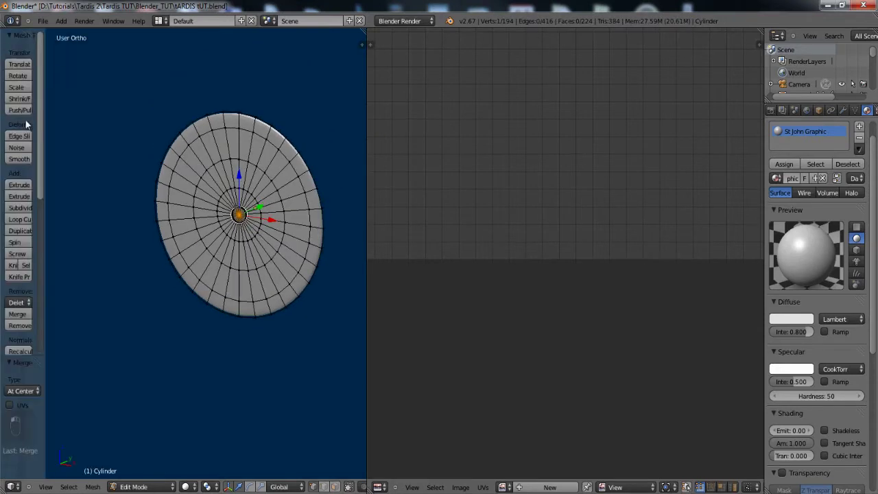
left_click(18, 160)
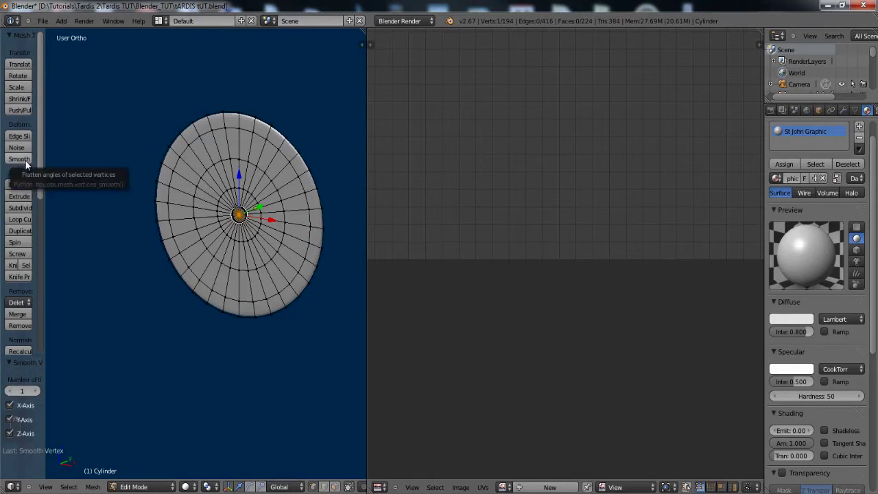
key("Tab")
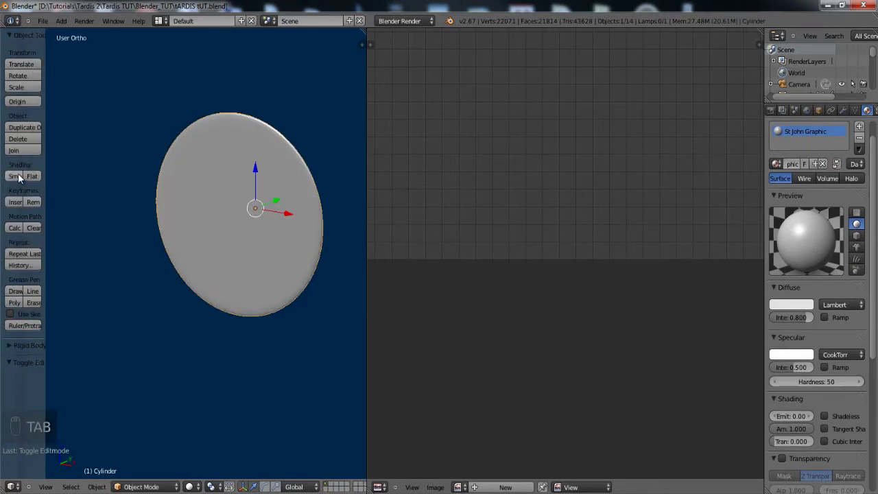
scroll(262, 191, "up", 1)
- In wireframe from the side, add a single loop cut around the disc's rim and slide it close to the front edge
key("Tab")
scroll(305, 195, "up", 2)
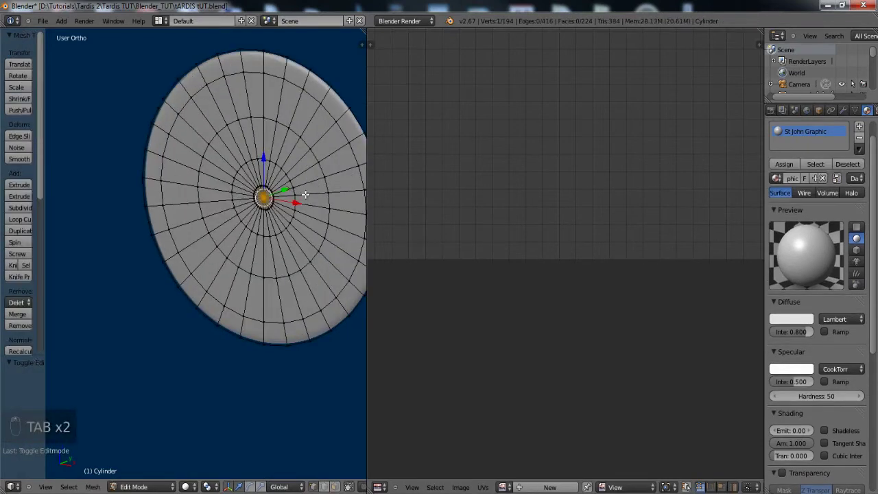
scroll(326, 303, "up", 3)
key("KP_Decimal")
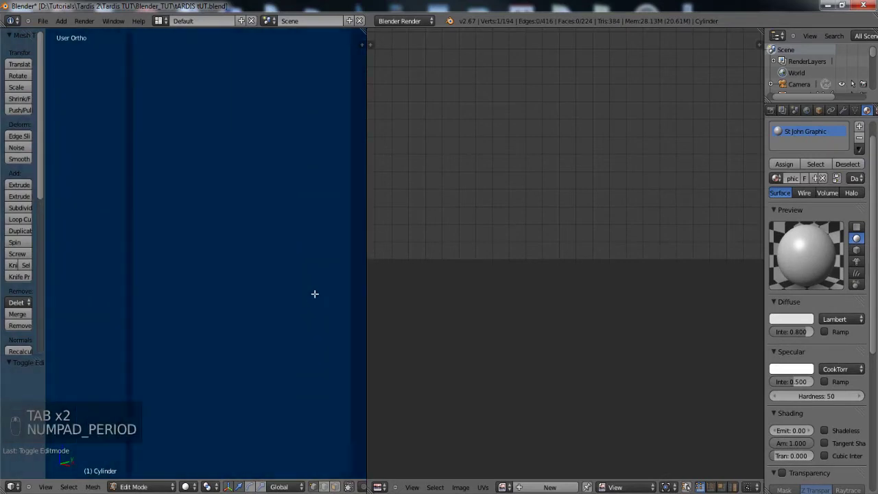
middle_click_drag(302, 292, 251, 293)
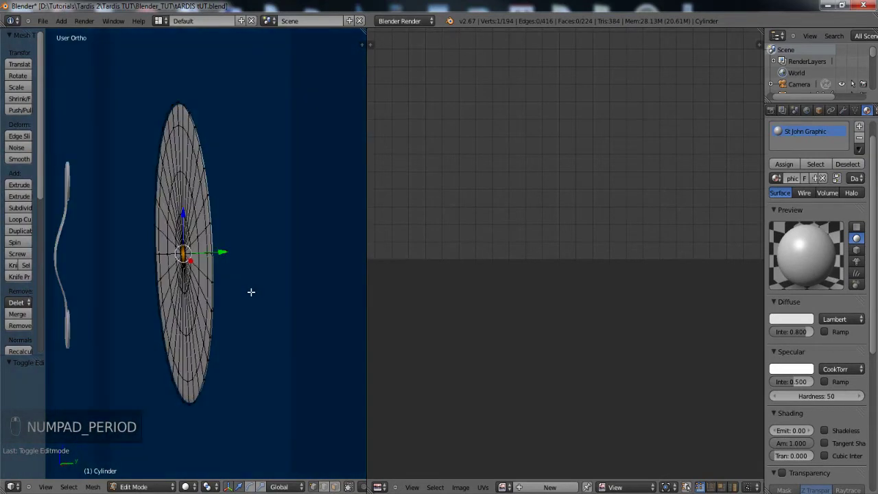
key("z")
scroll(233, 294, "up", 4)
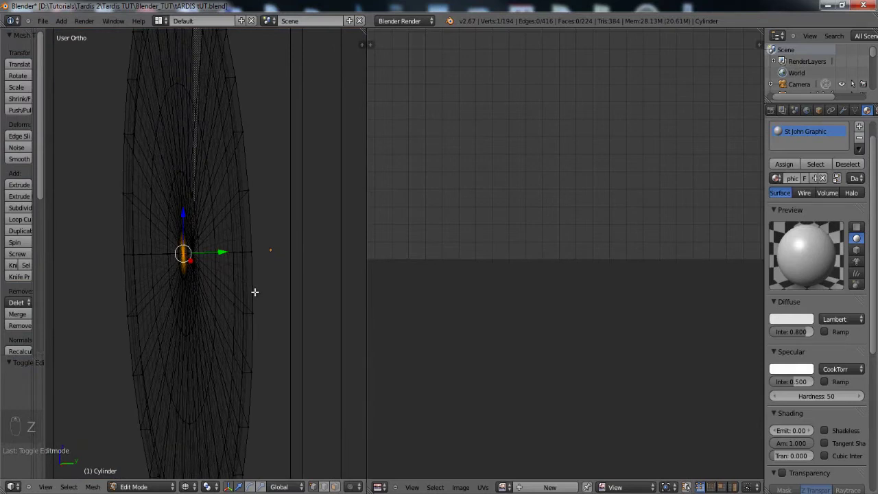
key("ctrl+r")
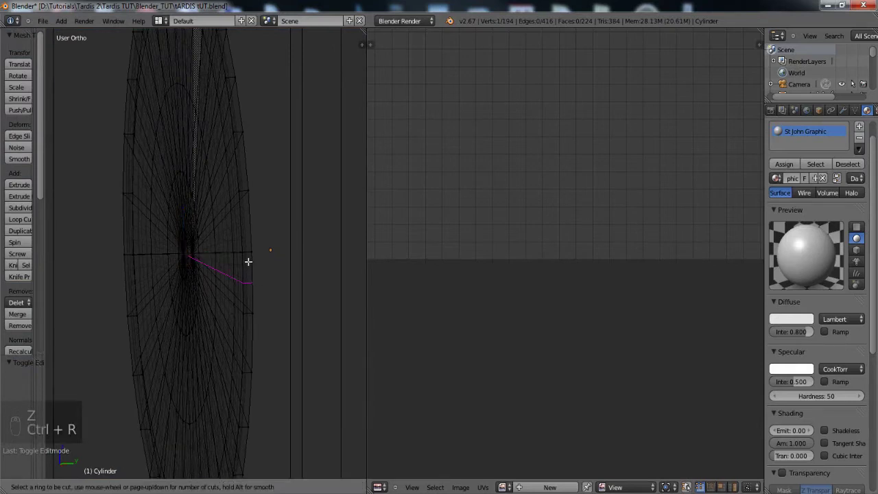
left_click(245, 188)
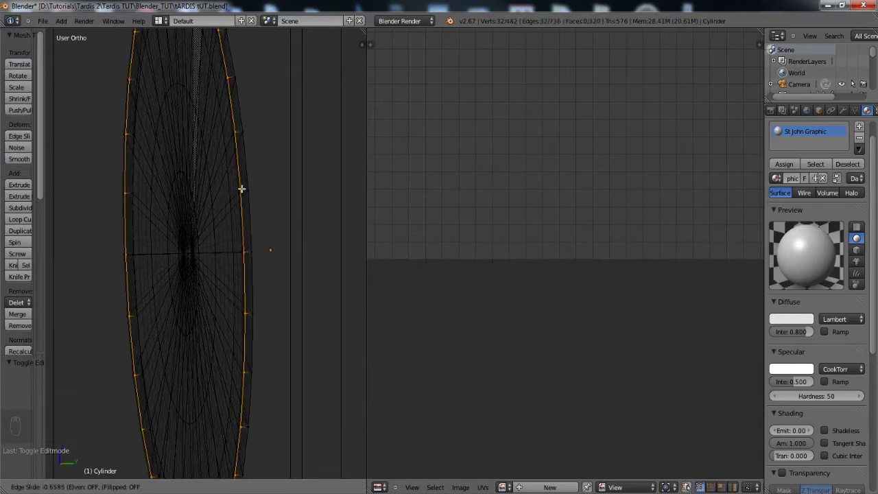
left_click(240, 189)
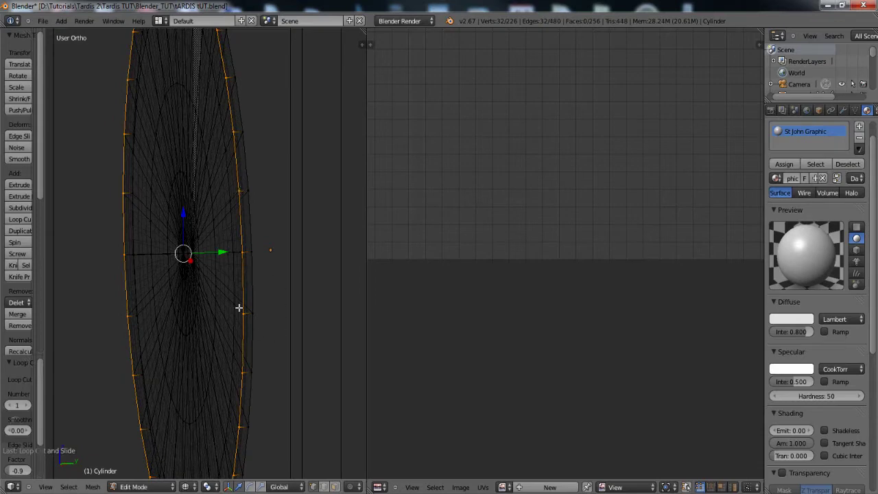
- Return to solid shading outside mesh editing and examine the disc's front face and sharpened rim
key("z")
key("Tab")
scroll(238, 306, "up", 5)
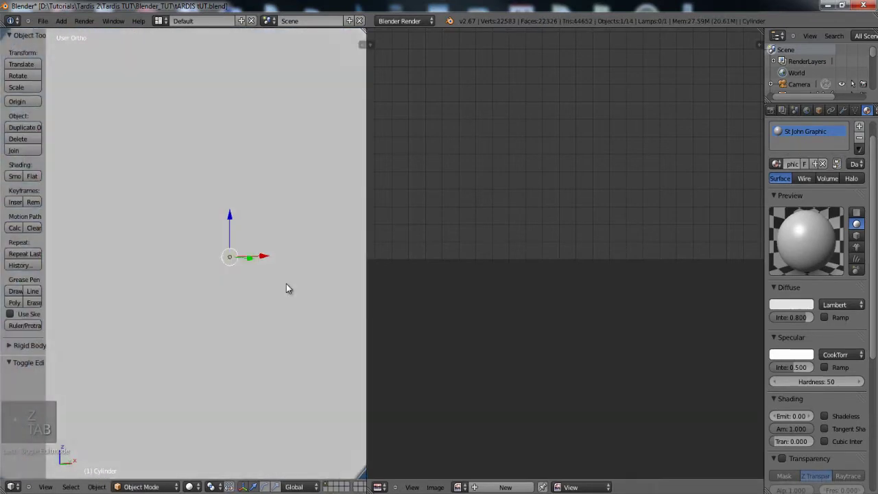
scroll(278, 288, "down", 4)
- Edit the disc's mesh and select all five concentric edge loops of the front face, from the outer rim inward
key("Tab")
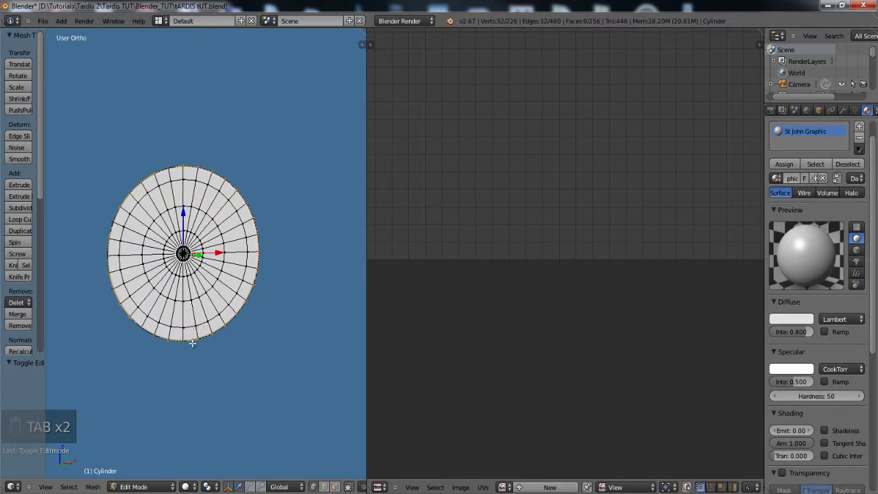
scroll(193, 343, "up", 7)
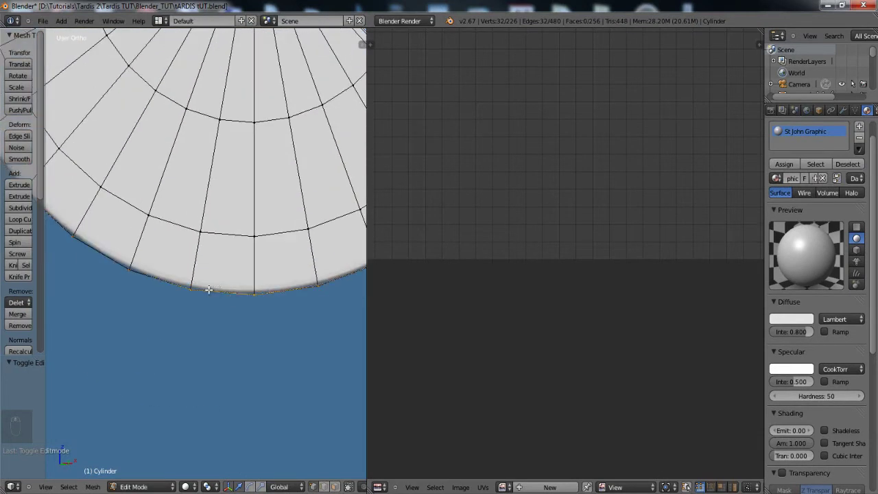
right_click(138, 273, "alt")
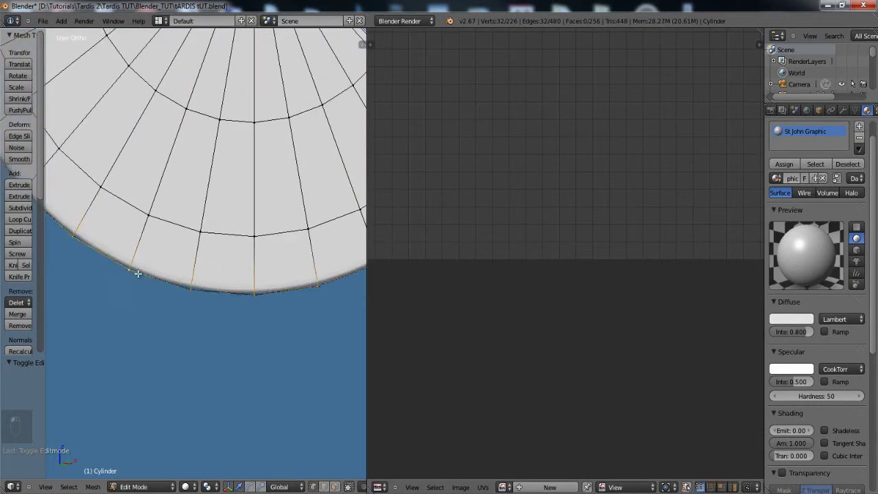
right_click(177, 219, "alt+shift")
right_click(206, 115, "alt+shift")
scroll(243, 147, "down", 2)
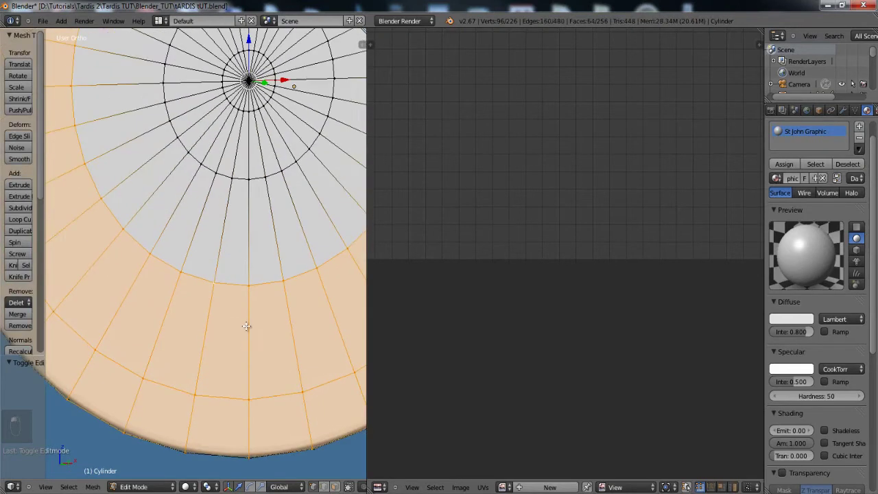
right_click(238, 119, "alt+shift")
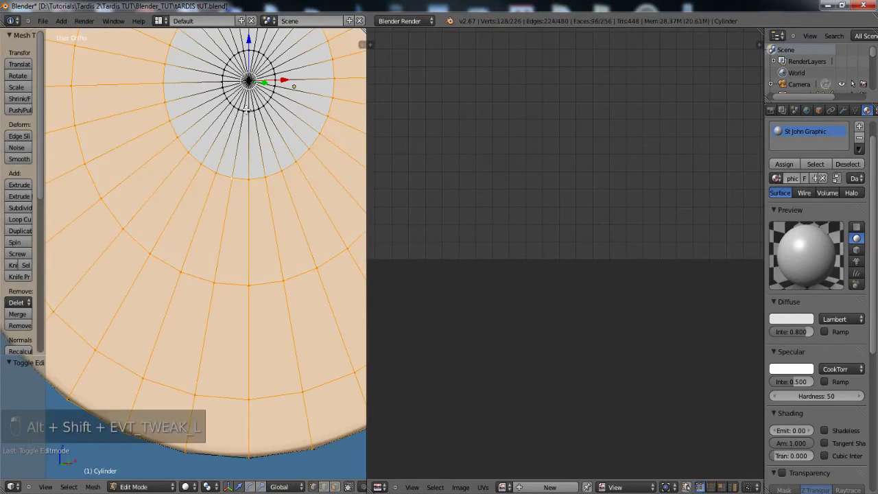
right_click(248, 111, "alt+shift")
- Hide the transform manipulator, add the centre vertex to the selection, and unwrap the disc's front faces
middle_click_drag(258, 140, 254, 252, "shift")
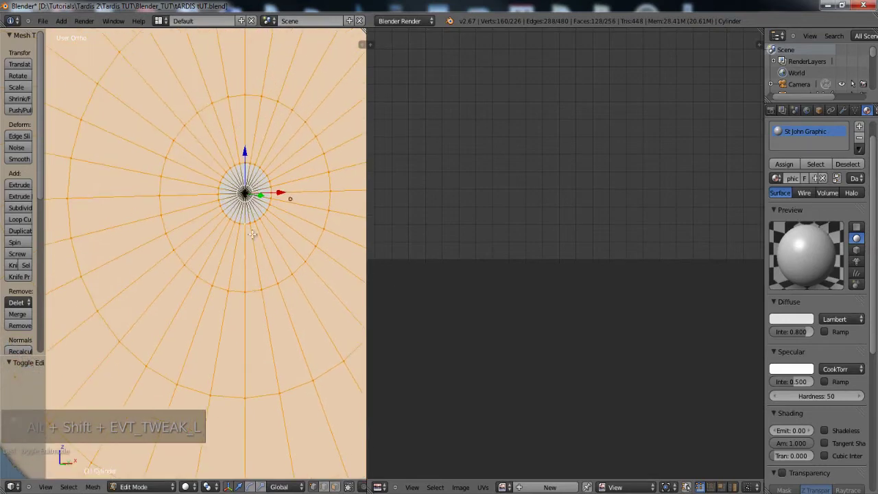
scroll(253, 235, "up", 1)
key("ctrl+space")
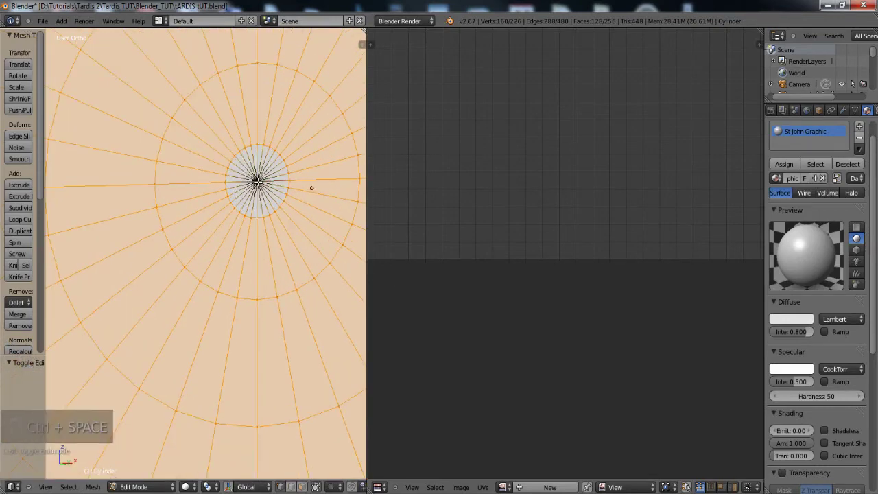
right_click(258, 181, "shift")
scroll(261, 254, "down", 5)
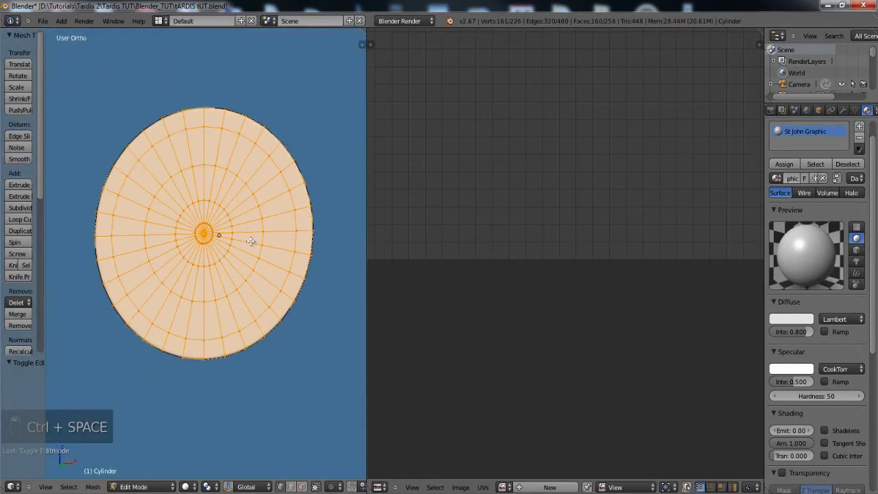
key("u")
left_click(254, 240)
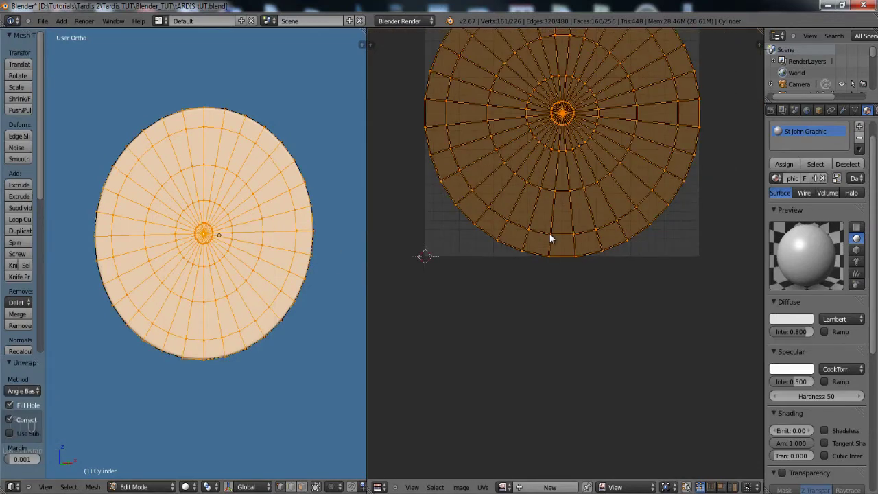
scroll(550, 239, "down", 3)
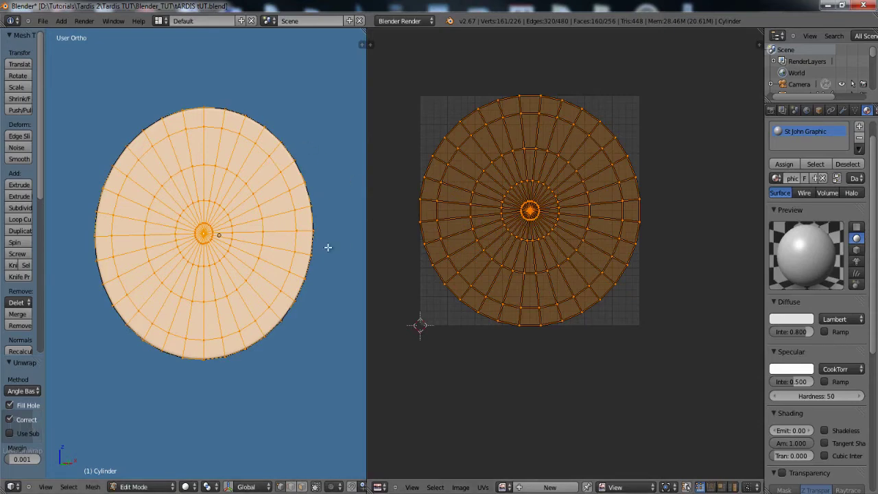
- Export the disc's UV layout as St John.png into the UV'S folder and leave mesh editing
left_click(483, 487)
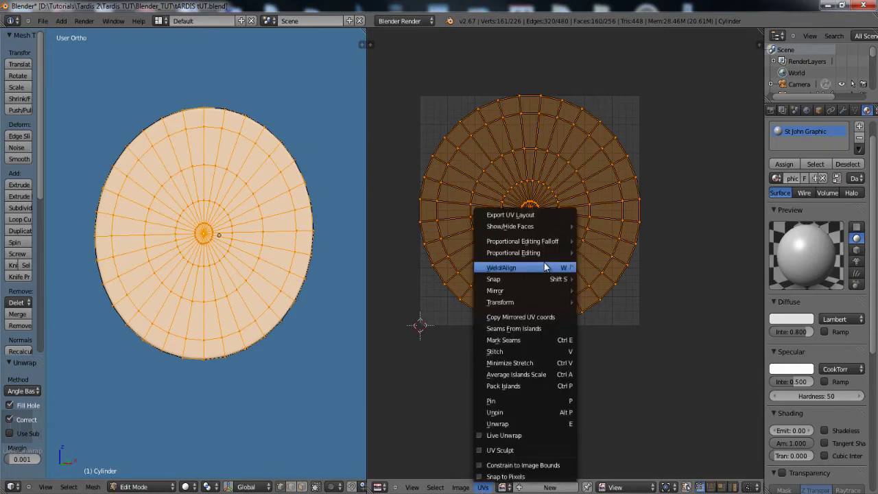
mouse_move(538, 269)
left_click(529, 215)
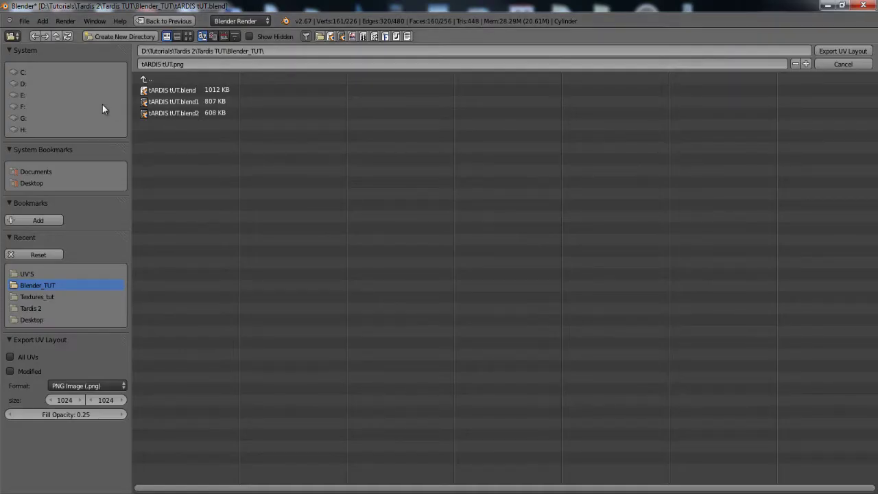
left_click(35, 273)
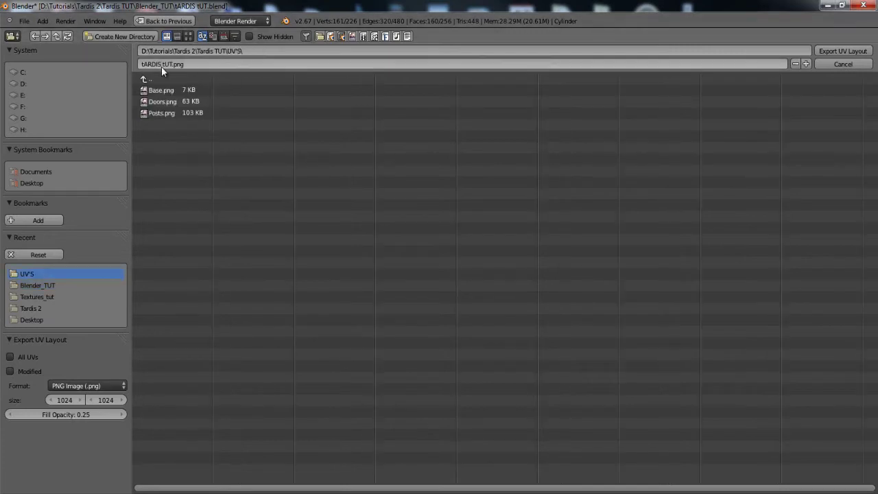
left_click(184, 64)
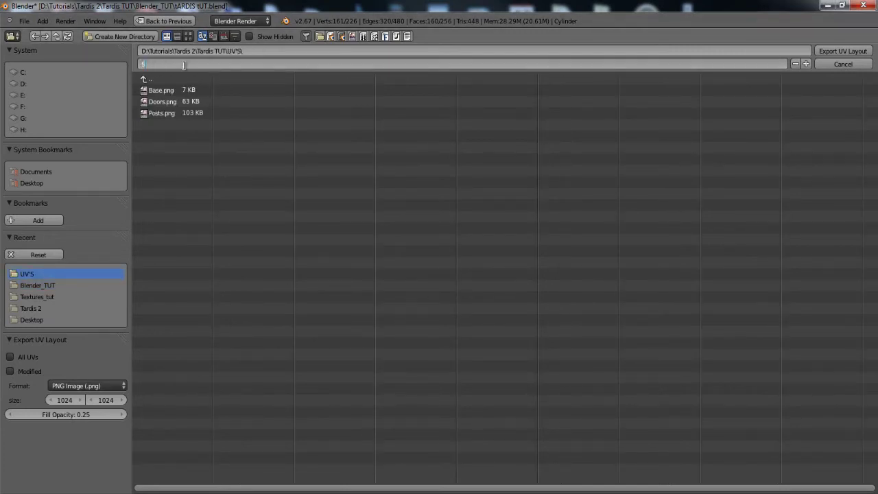
type("St John")
key("Return")
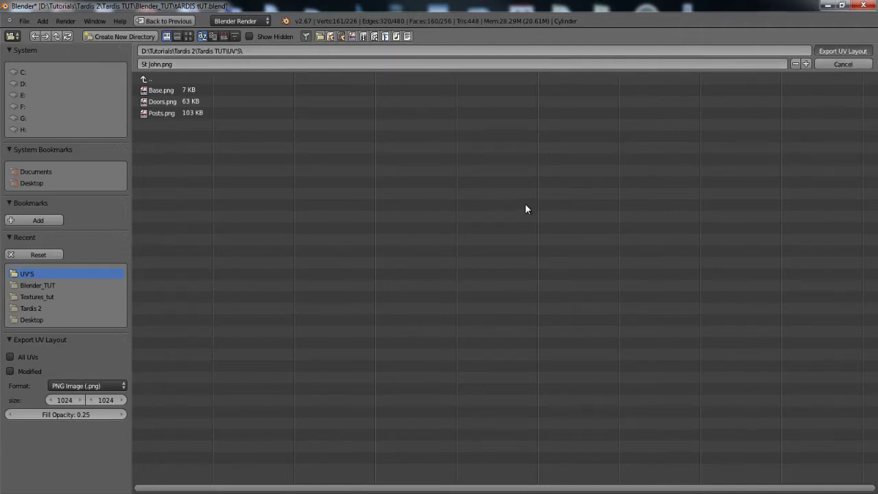
key("Return")
key("Tab")
scroll(250, 269, "down", 5)
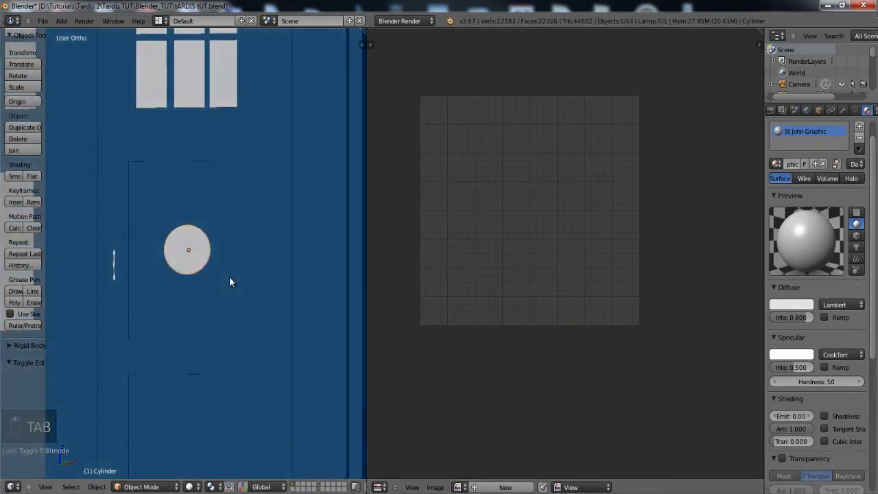
- Edit the phone door's mesh in face selection, select the four frame faces around the panel, and unwrap them
middle_click_drag(229, 279, 297, 291)
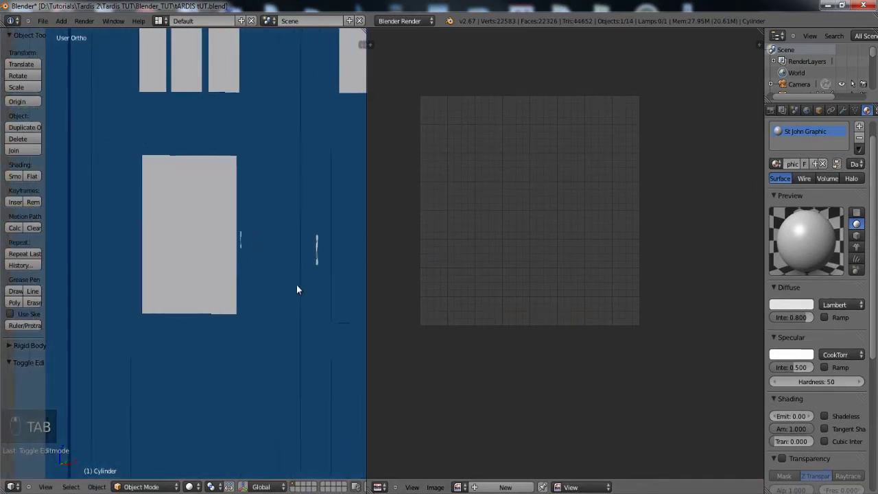
right_click(215, 151)
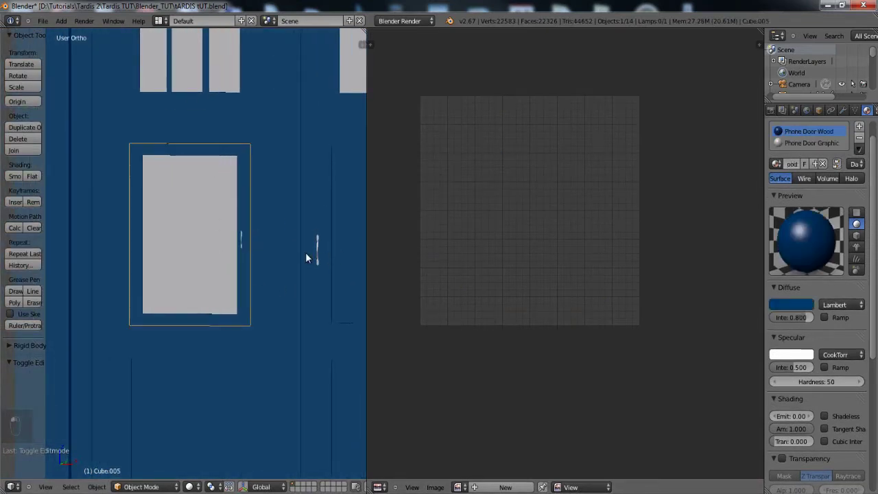
key("Tab")
scroll(144, 199, "up", 3)
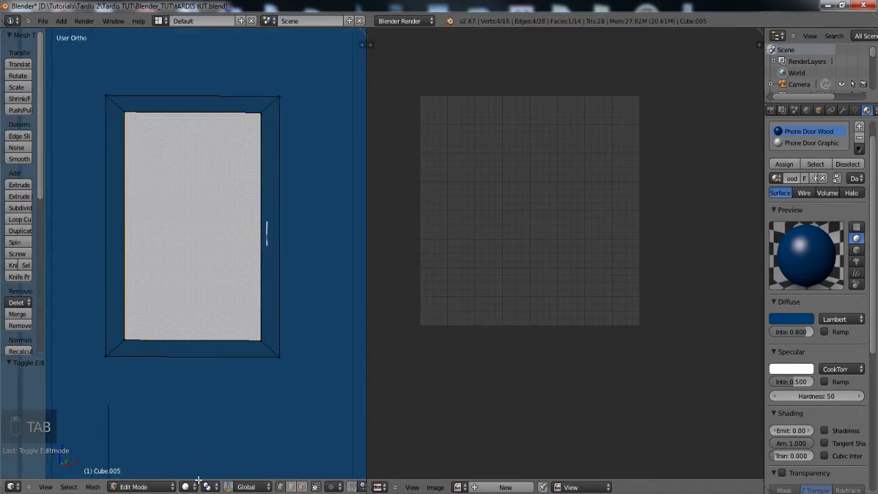
scroll(215, 345, "up", 5)
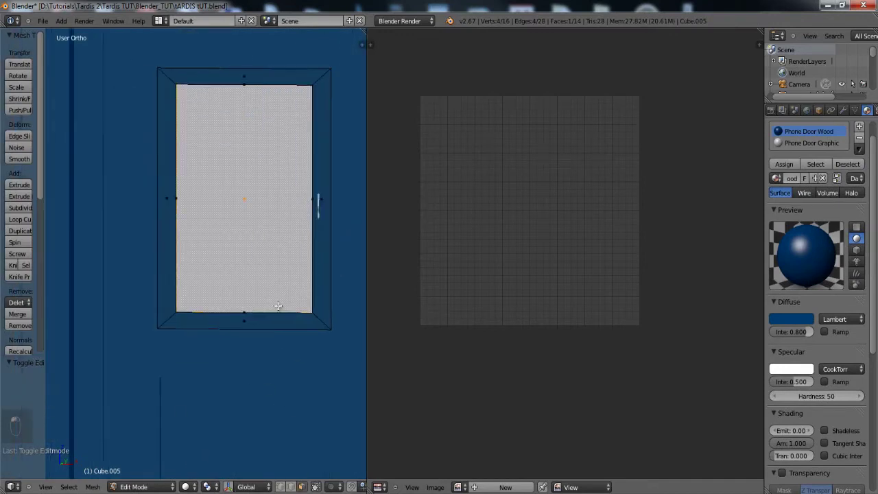
right_click(204, 349, "alt")
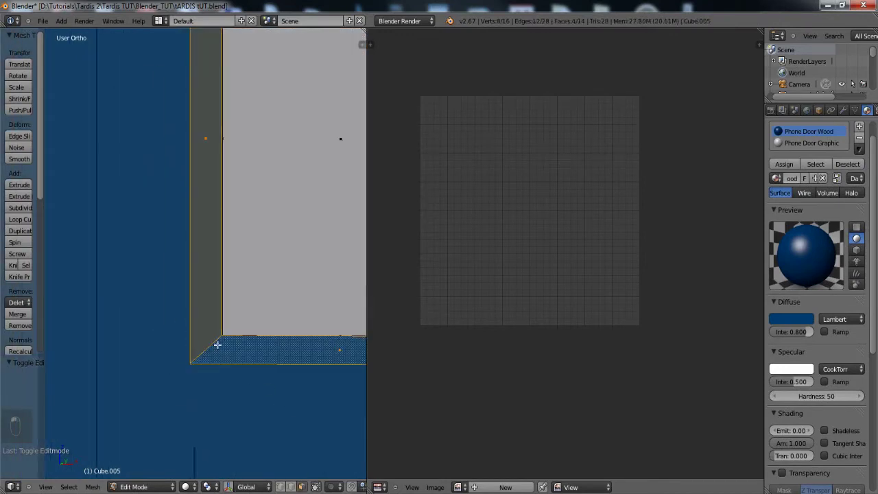
scroll(233, 335, "down", 4)
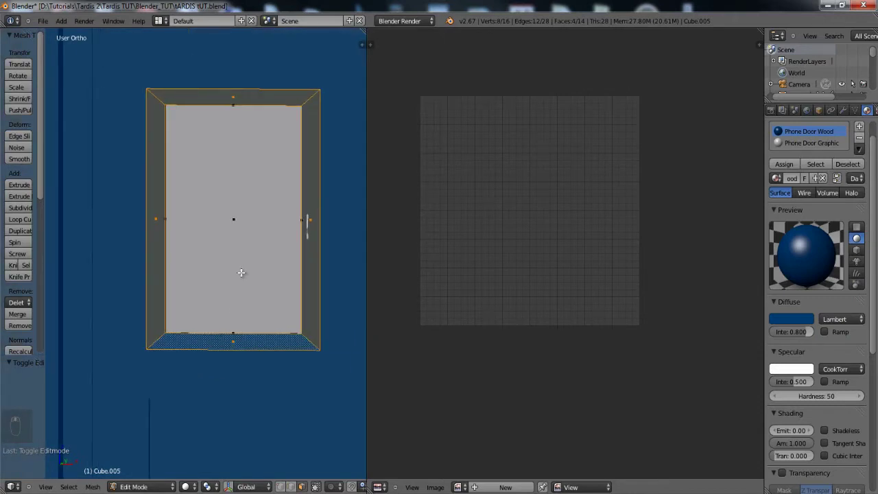
key("u")
left_click(241, 272)
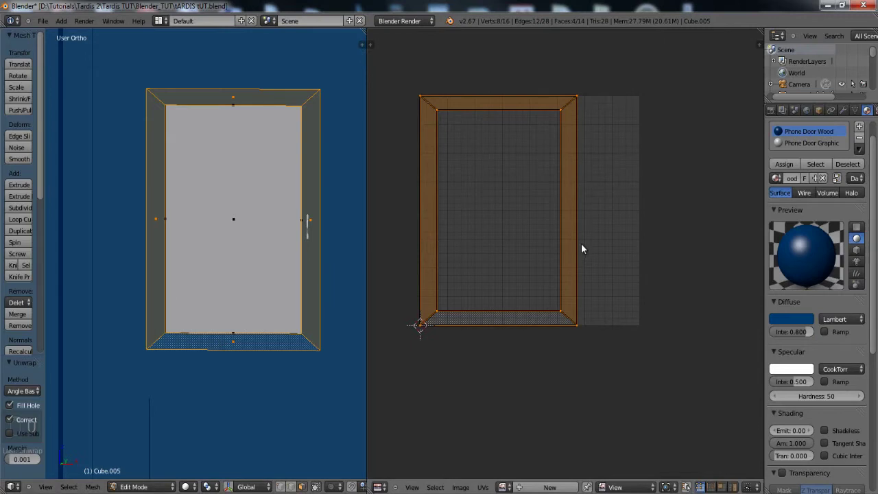
- Scale the door frame's UV island to about 0.62 and move it into the upper-left corner of the UV space
scroll(274, 253, "up", 1)
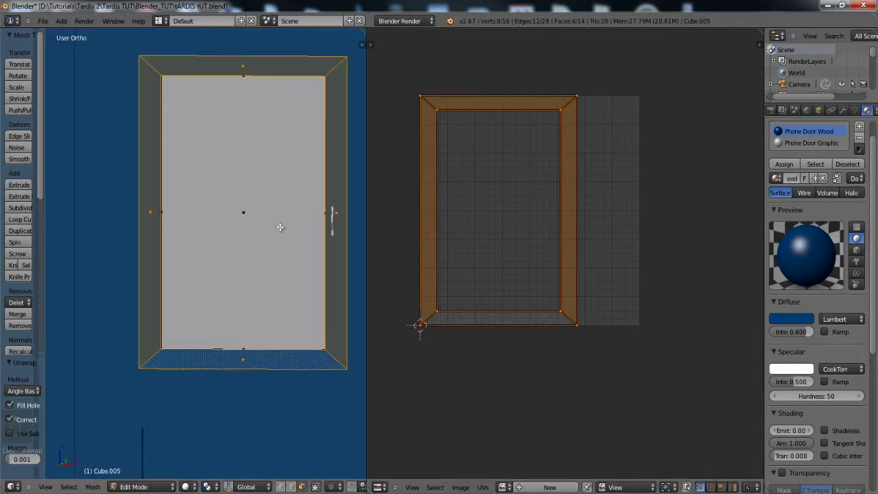
key("s")
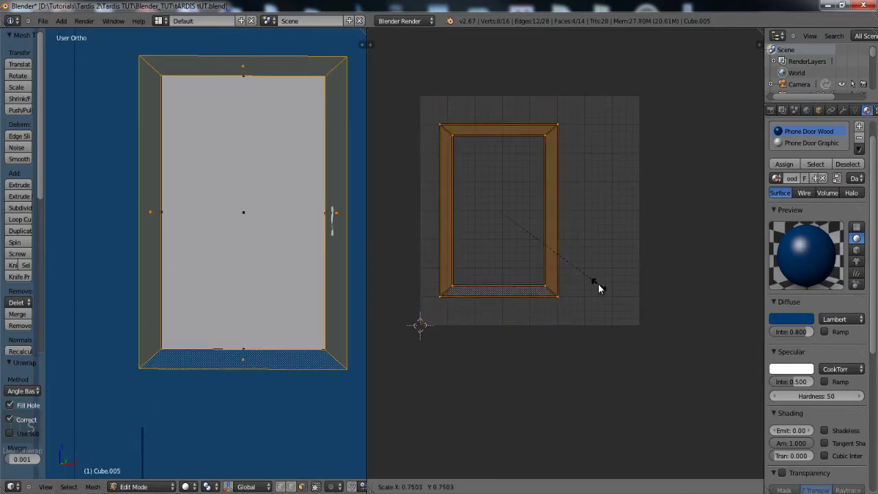
left_click(580, 272)
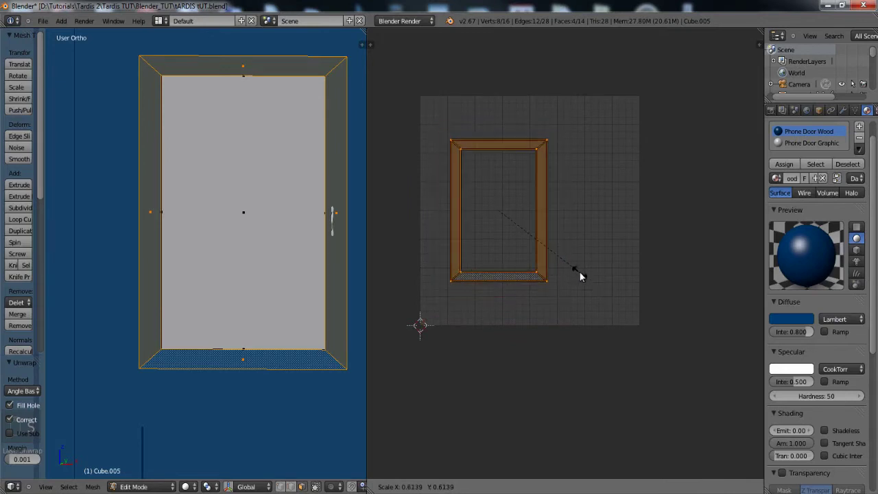
key("g")
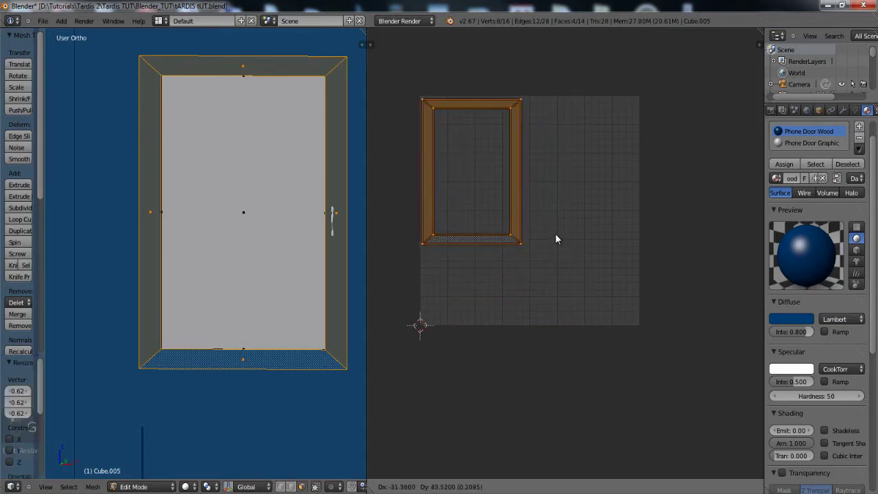
left_click(556, 238)
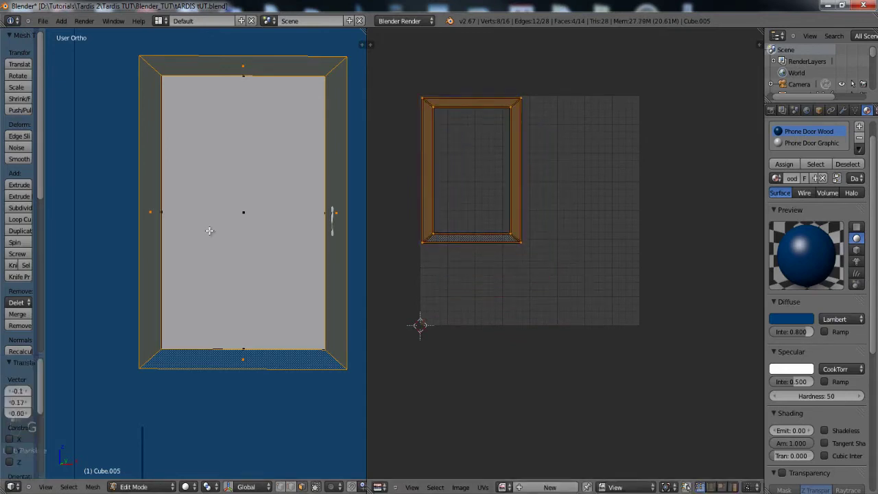
- Unwrap the phone door's centre panel, scale its UV island to about 0.50, and move it to the lower-right corner of the UV space
right_click(242, 213)
key("u")
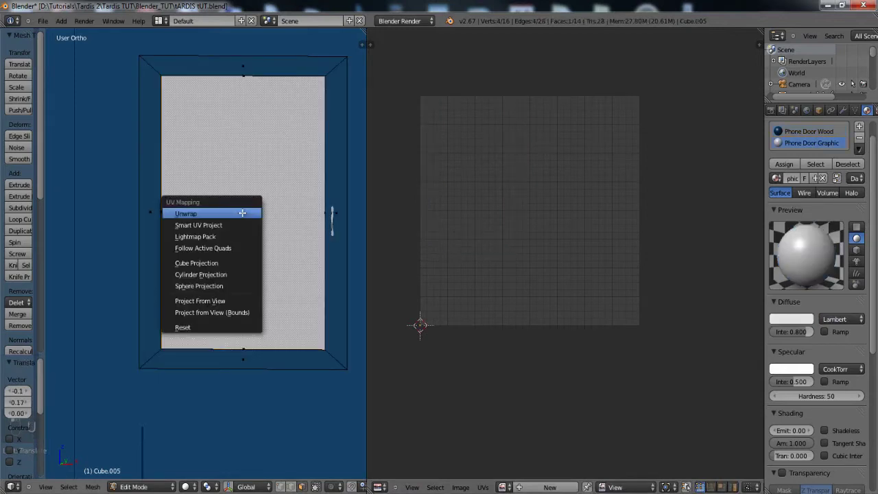
left_click(243, 214)
key("s")
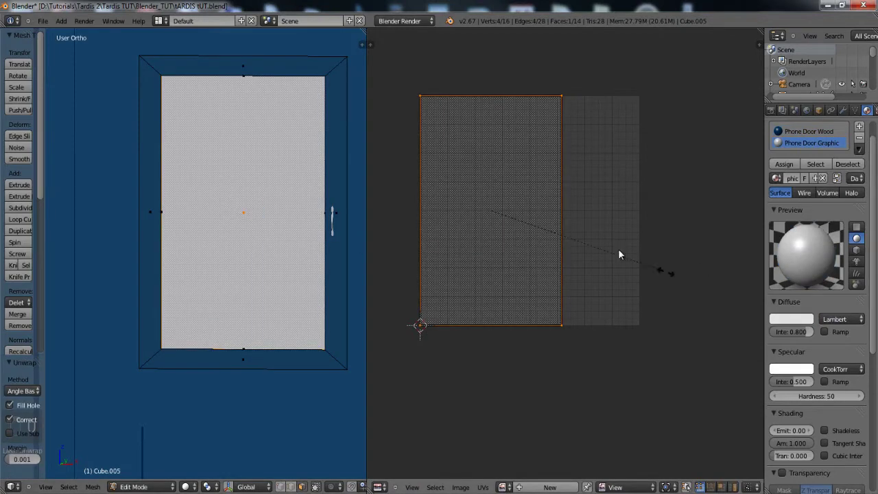
left_click(581, 243)
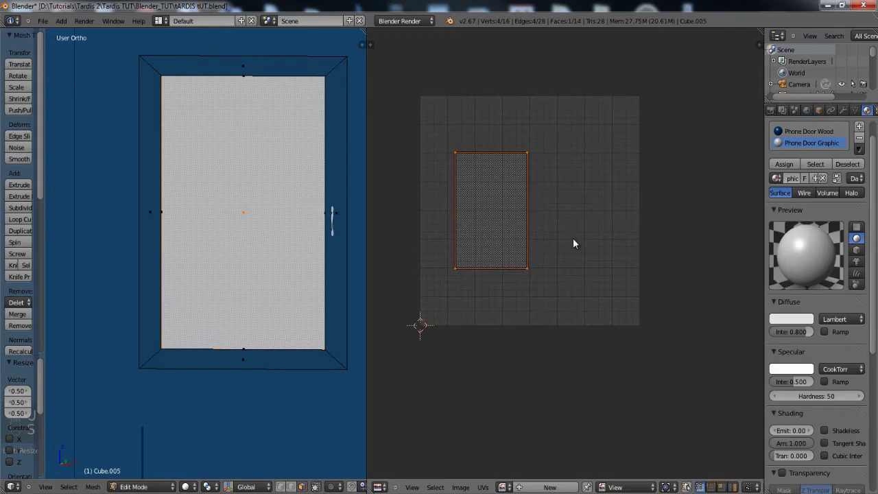
key("g")
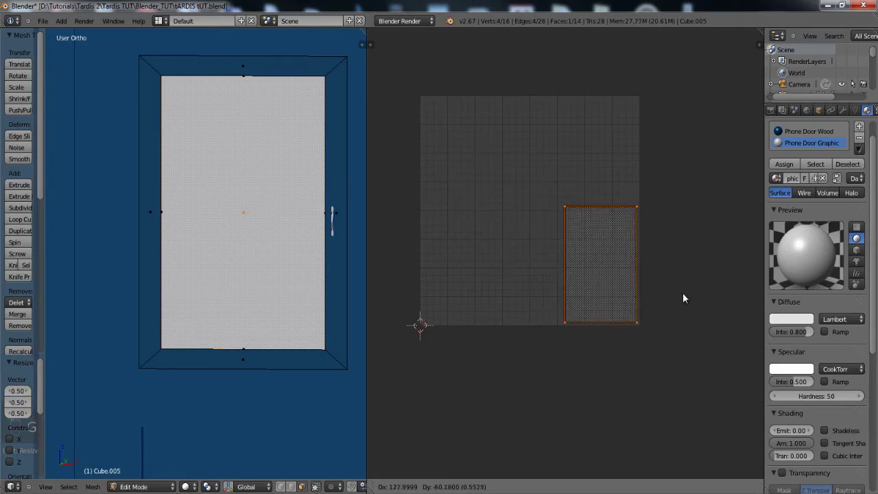
left_click(683, 292)
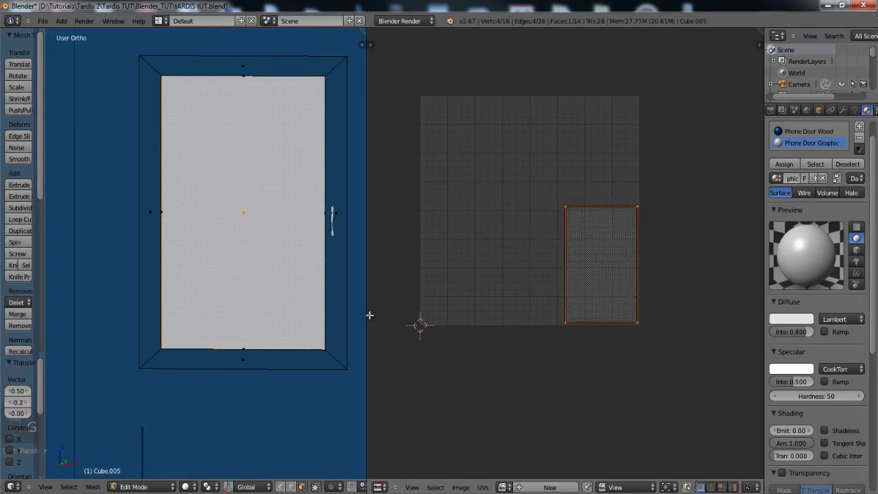
- Add the four frame faces to the panel selection to display both UV islands together
right_click(156, 356, "shift")
key("ctrl+l")
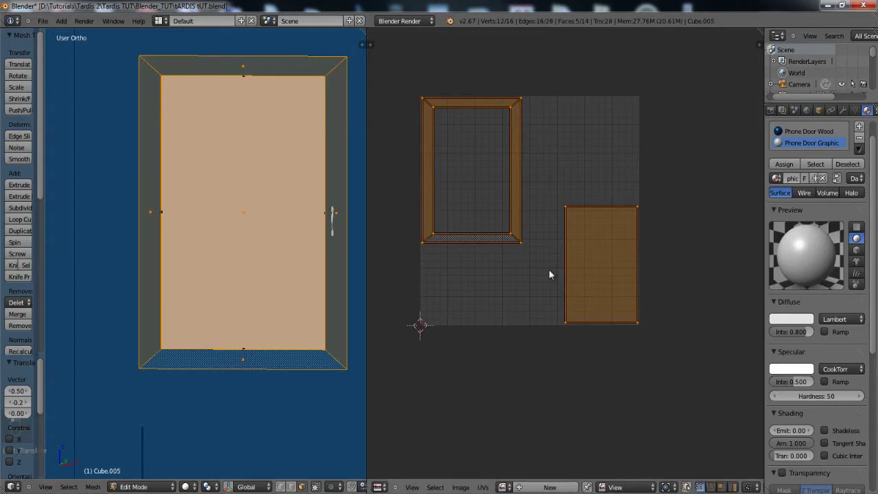
scroll(499, 235, "up", 2)
middle_click_drag(494, 247, 515, 253)
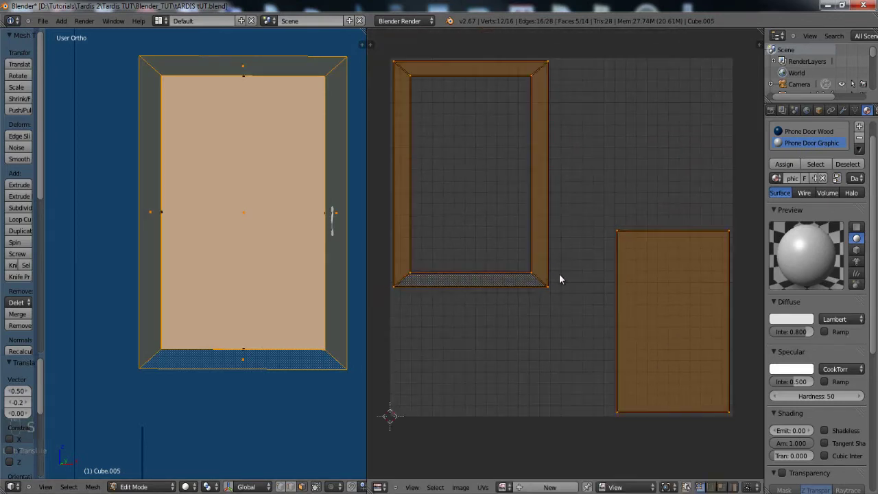
- Select only the frame's UV island, enlarge it by about 1.20, and refit it in the UV space's upper-left corner
key("a")
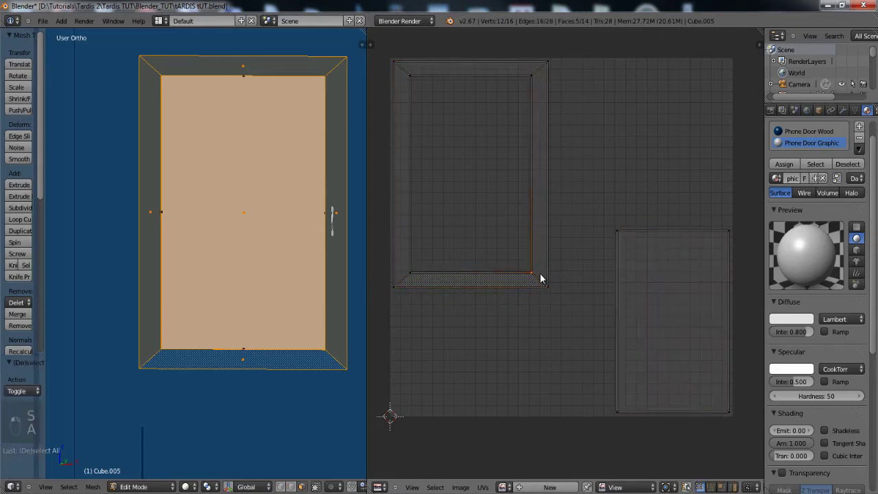
key("l")
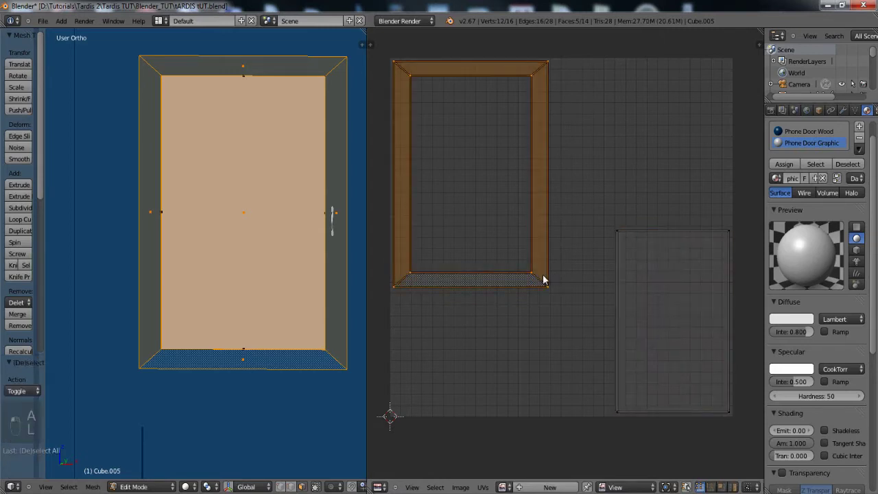
key("s")
left_click(549, 284)
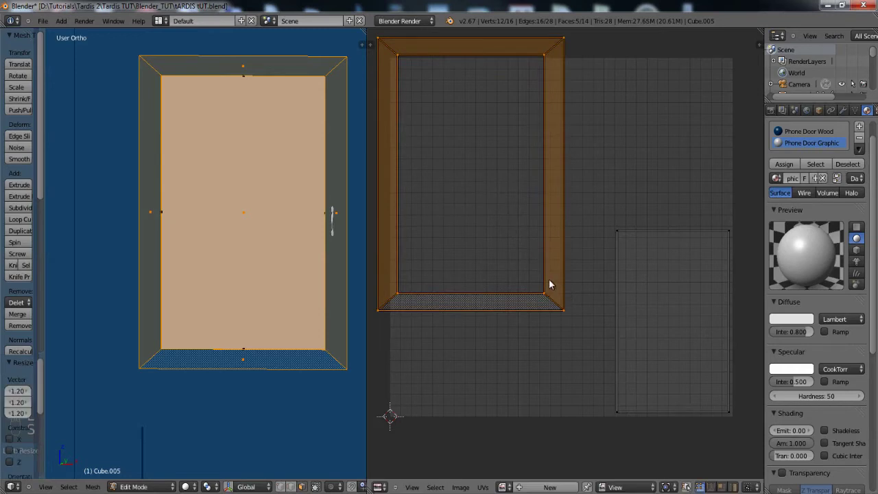
key("g")
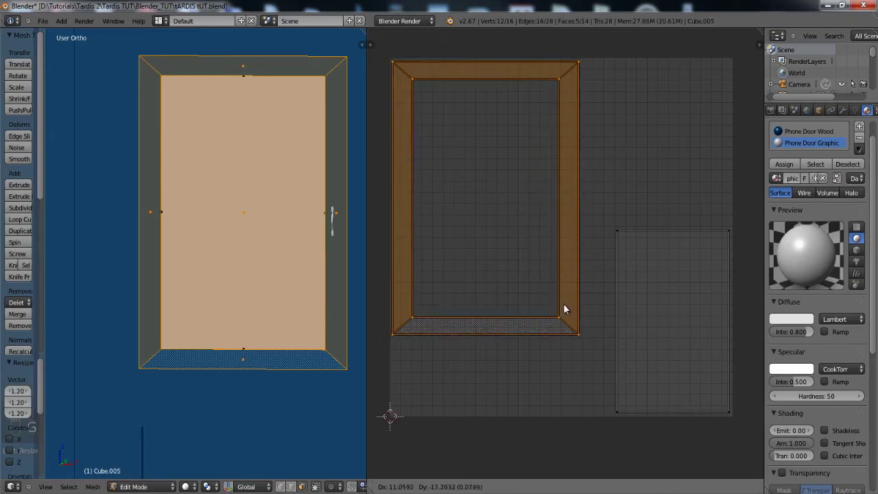
left_click(564, 302)
right_click(638, 273)
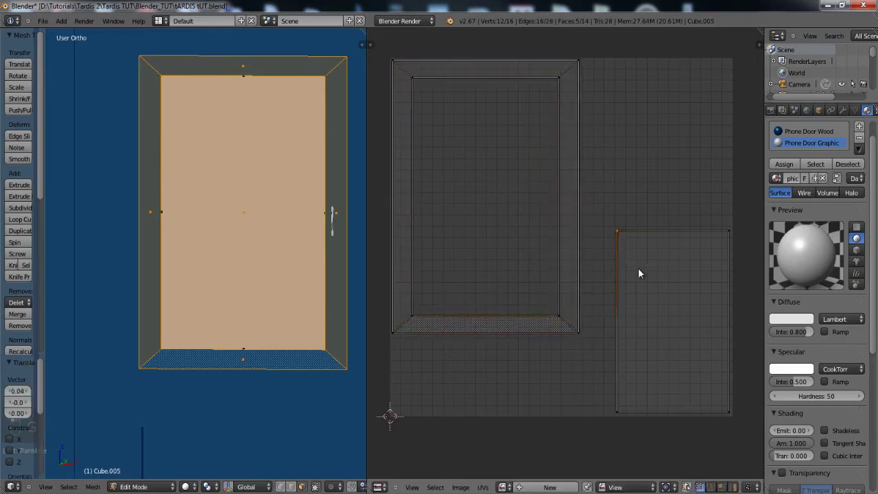
key("ctrl+z")
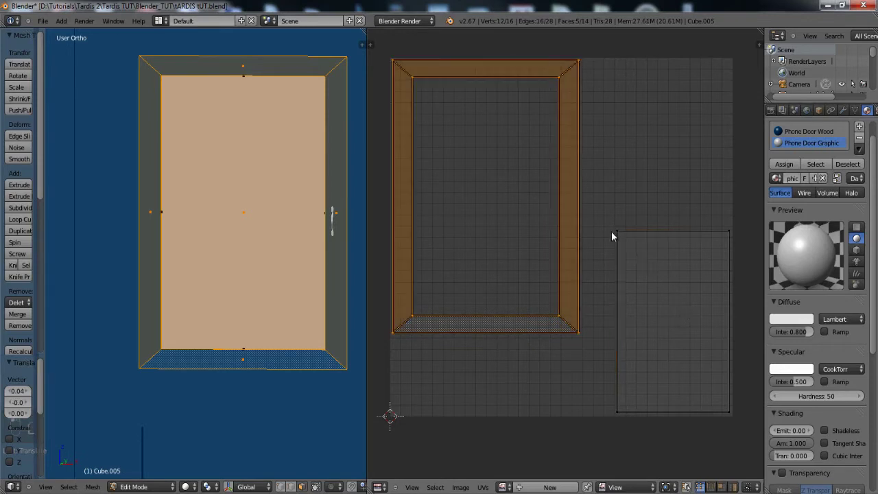
left_click_drag(611, 231, 662, 262)
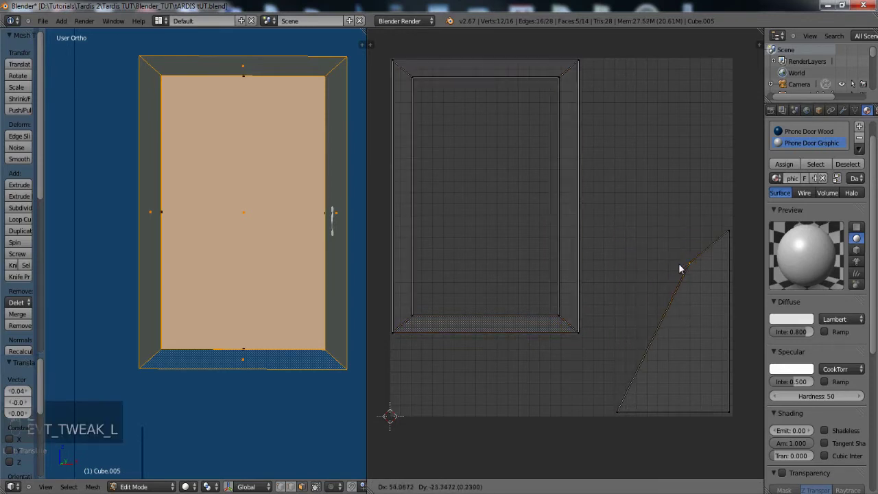
right_click(676, 264)
- Select the panel's UV island, enlarge it by about 1.34, and fit it beside the frame in the UV space's lower-right corner
key("l")
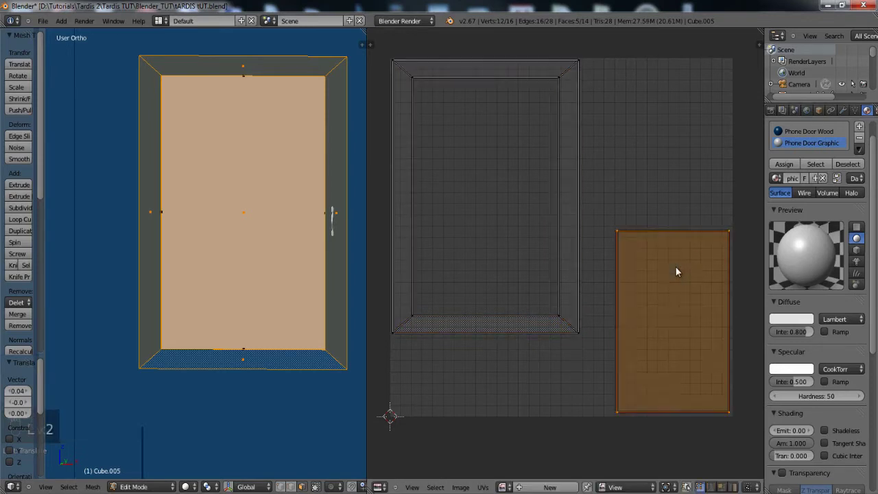
key("s")
left_click(712, 291)
key("g")
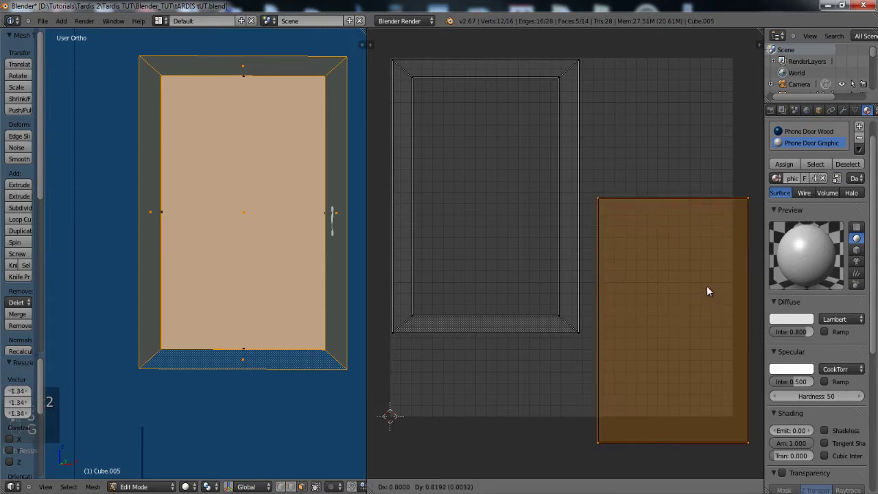
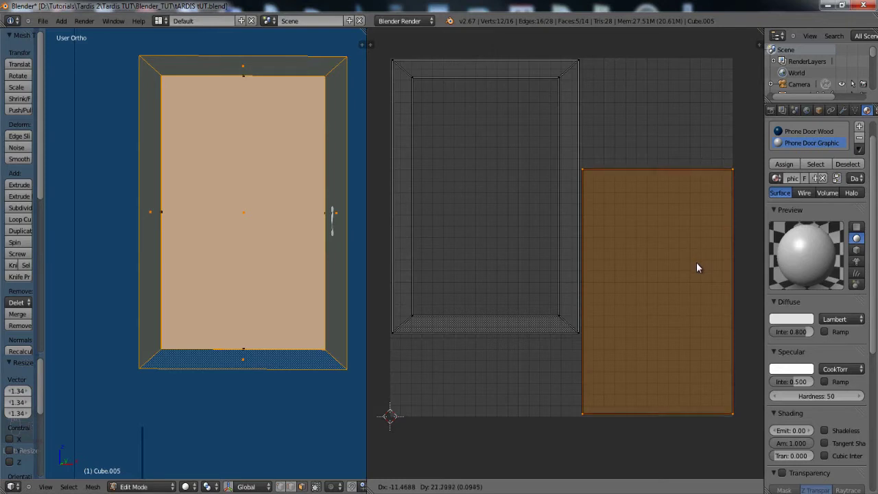
left_click(697, 262)
- Examine the panel island's outer edges against the UV space boundary and its spacing from the frame island
middle_click_drag(740, 297, 638, 212)
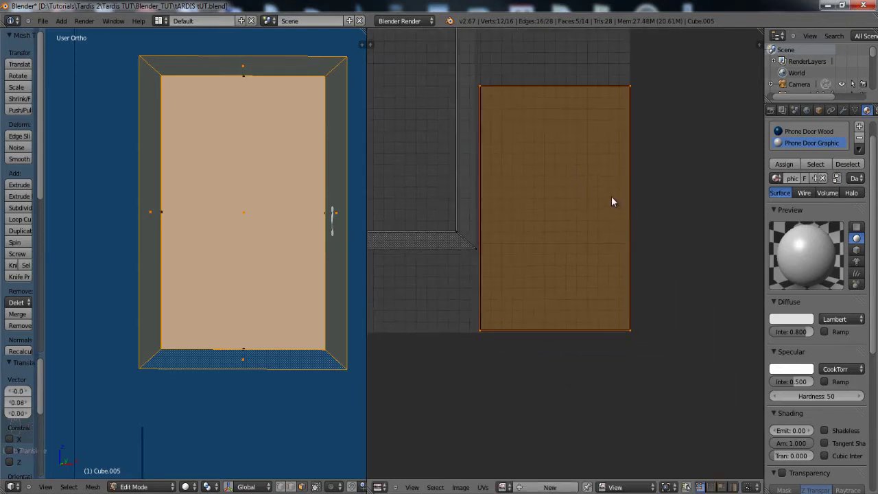
scroll(611, 196, "up", 4)
middle_click_drag(673, 362, 520, 251)
scroll(608, 307, "up", 5)
scroll(614, 364, "up", 6)
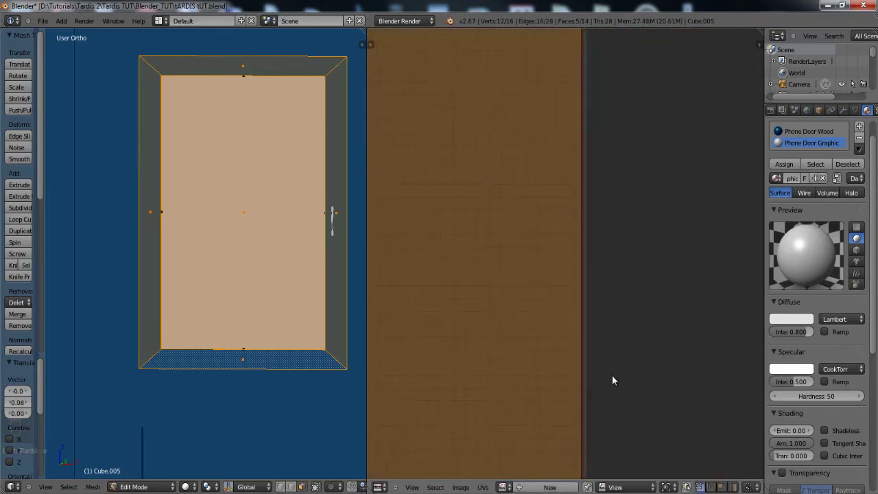
middle_click_drag(606, 392, 633, 74)
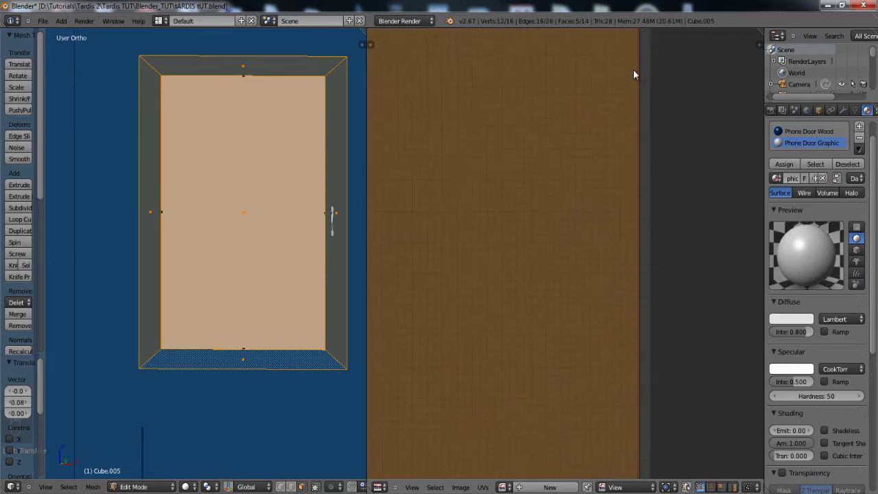
scroll(558, 247, "down", 8)
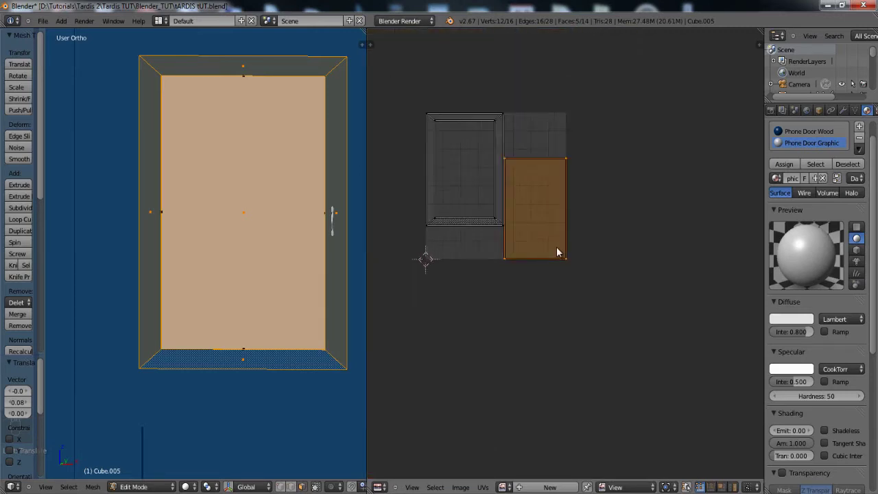
scroll(557, 247, "up", 6)
middle_click_drag(561, 237, 611, 185)
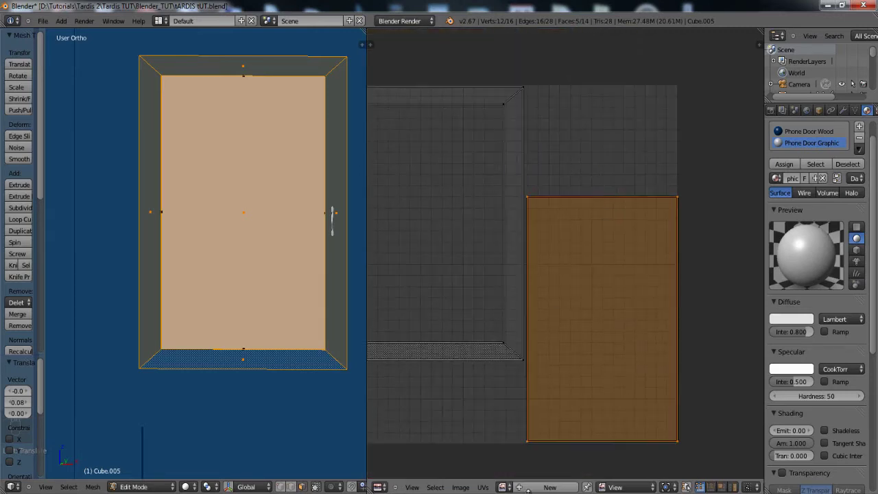
- Export the phone door's UV layout as Phone Door.png into the UV'S folder, keeping the 1024 × 1024 PNG settings
left_click(483, 487)
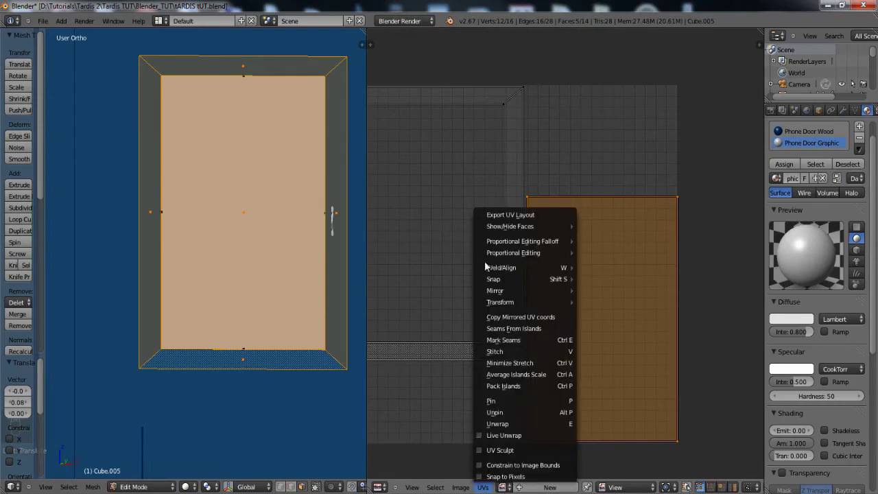
left_click(521, 214)
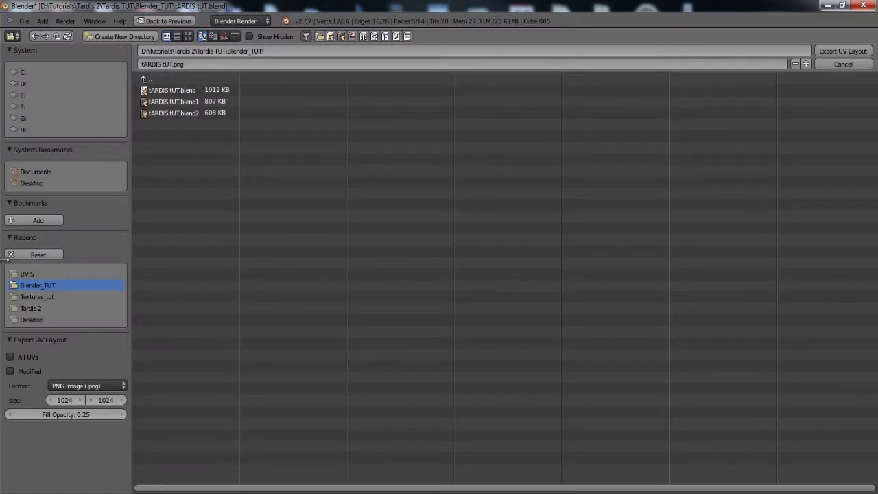
left_click(34, 276)
left_click(179, 64)
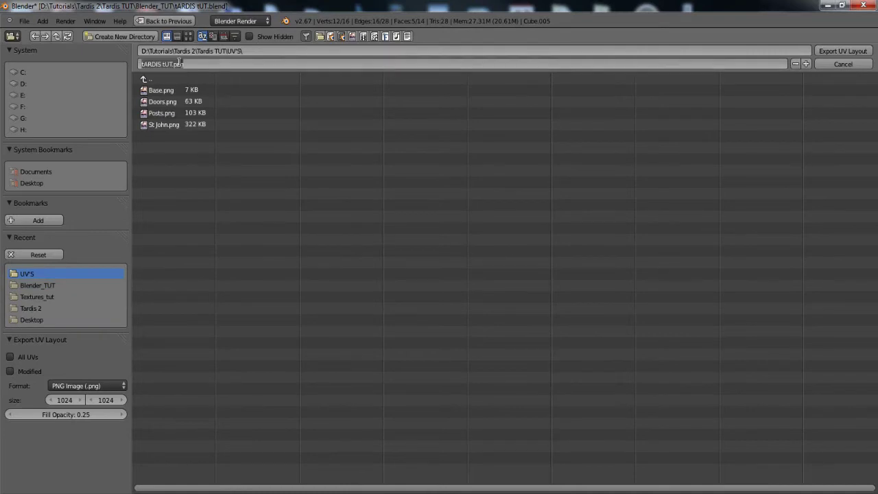
type("t")
type("hone Door")
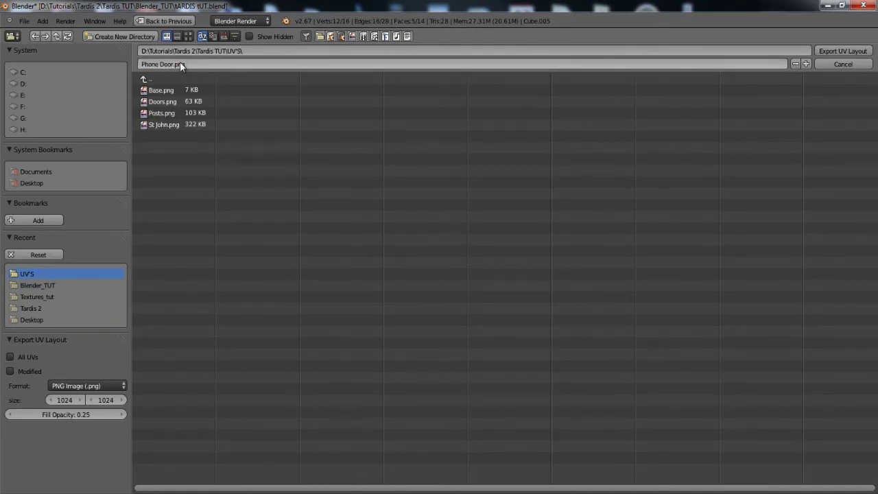
key("Return")
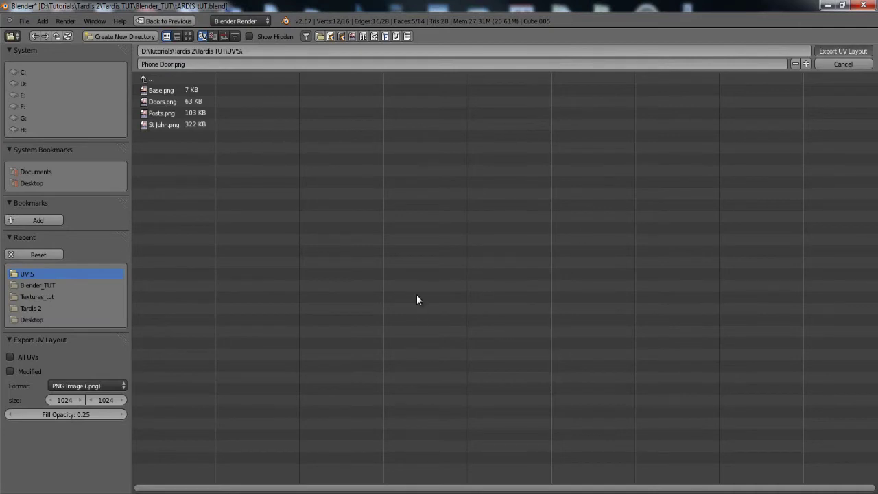
key("Return")
- Finish editing the phone door, select the window frames object and open its mesh for editing in front view
key("Tab")
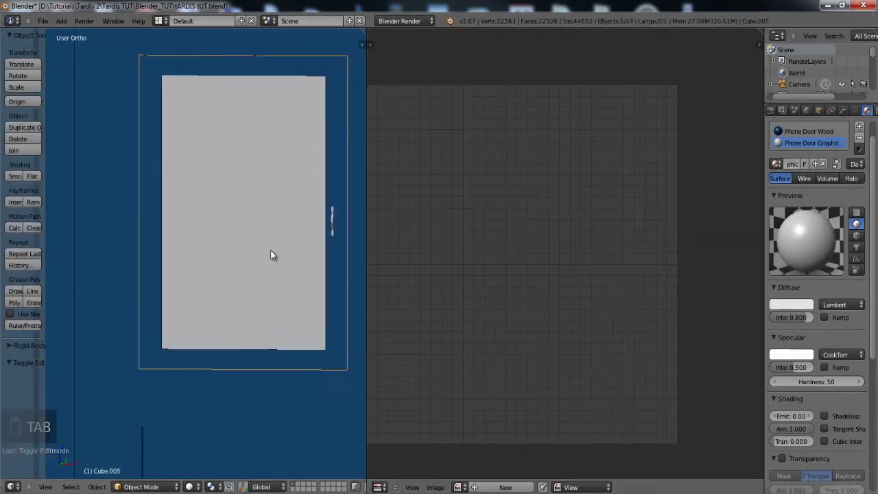
scroll(270, 255, "down", 3)
middle_click_drag(265, 242, 253, 314, "shift")
middle_click_drag(289, 164, 229, 171, "shift")
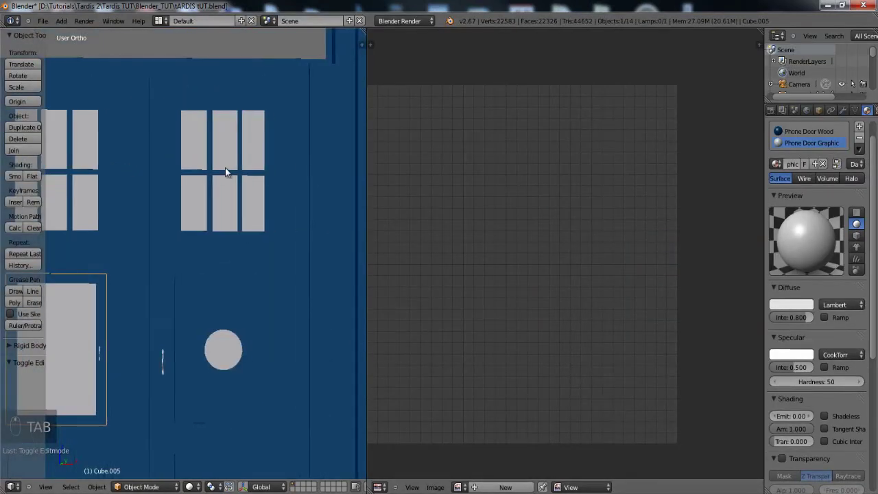
right_click(229, 178)
key("KP_1")
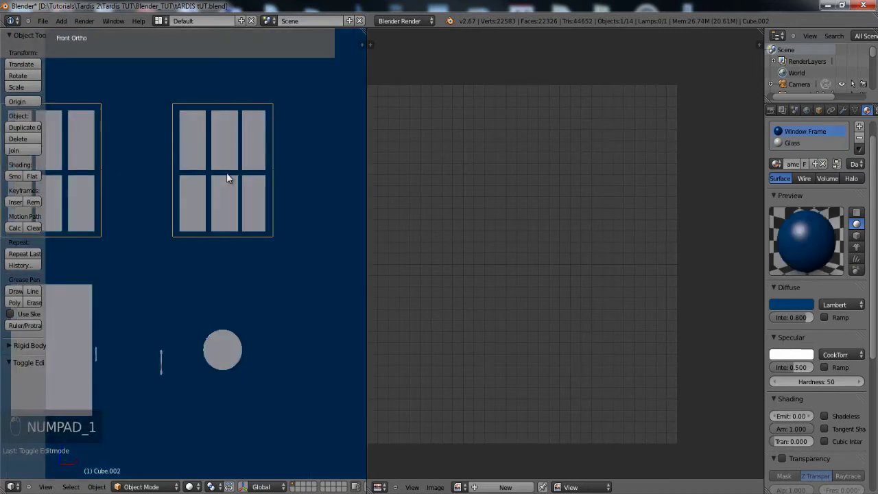
key("Tab")
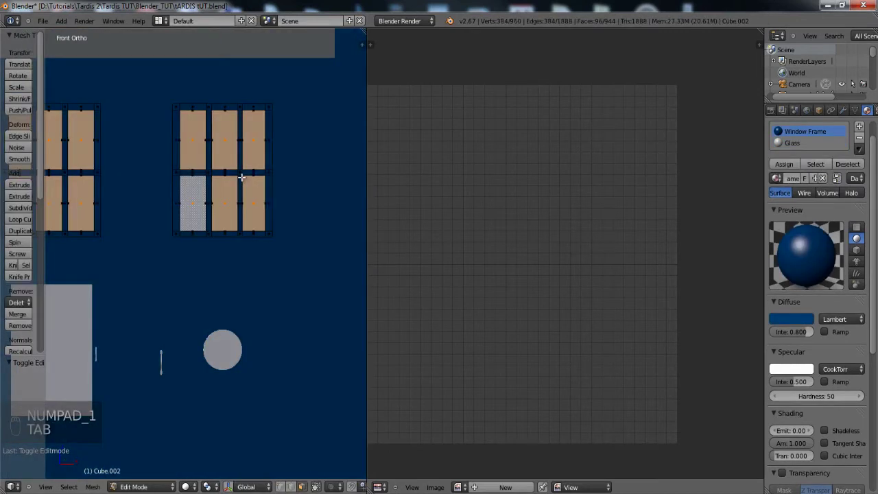
- Show the window mesh as wireframe in top view and clear the face selection
scroll(192, 208, "down", 2)
middle_click_drag(227, 253, 273, 352)
key("z")
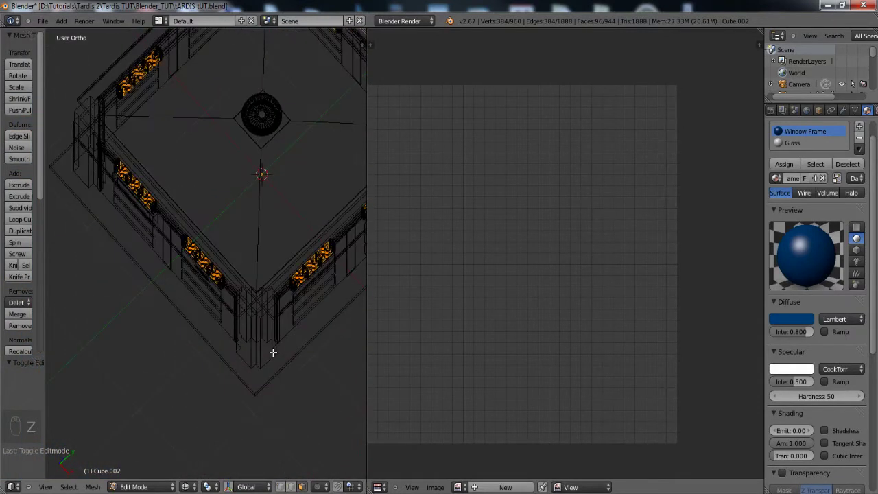
key("KP_7")
scroll(170, 177, "down", 3)
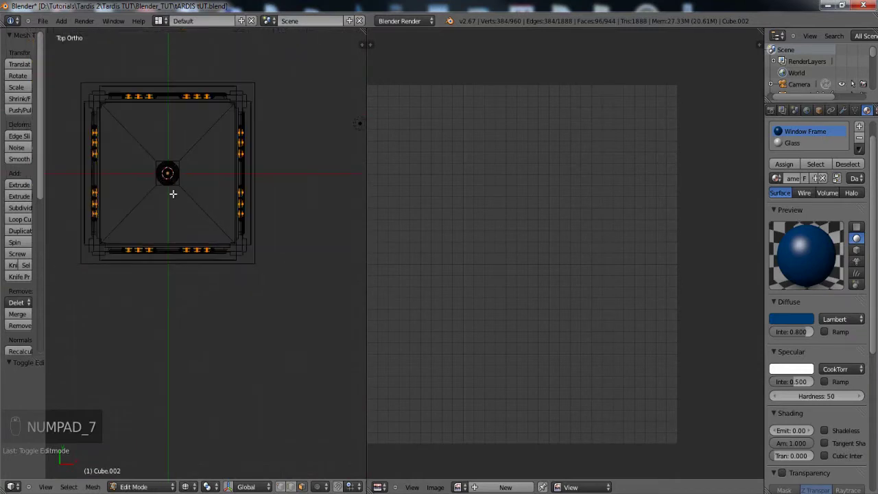
key("a")
key("a")
middle_click_drag(157, 180, 257, 202, "shift")
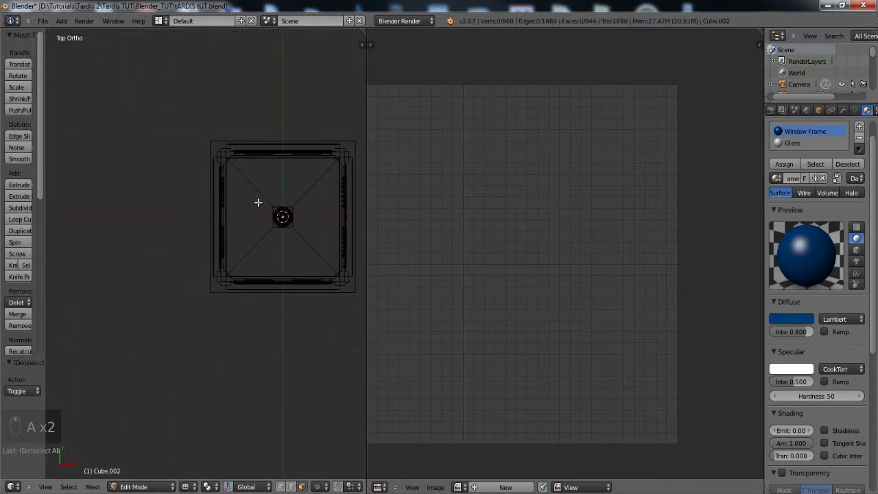
scroll(246, 203, "up", 3)
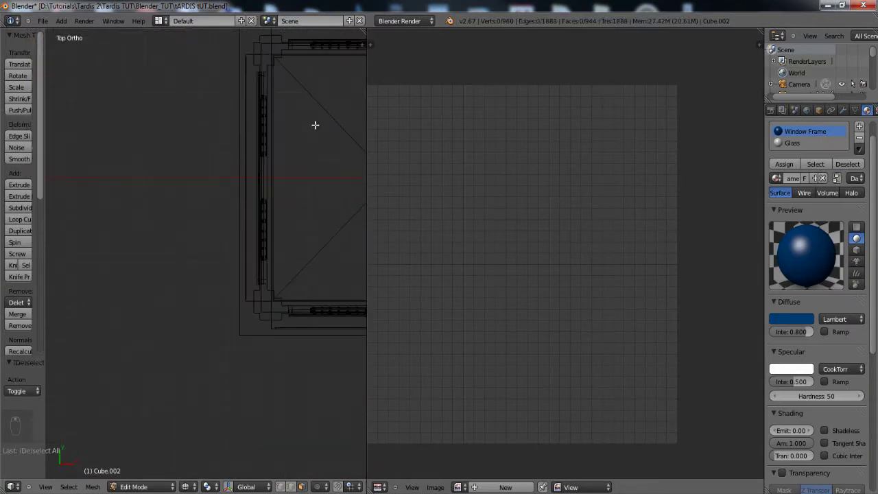
middle_click_drag(308, 128, 226, 158, "shift")
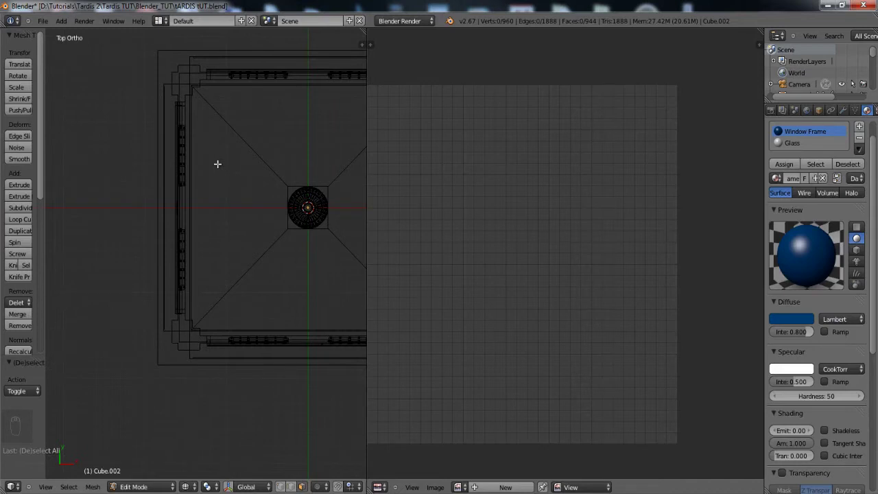
- Maximize the 3D view and box-select the inward-facing window faces on all four sides of the TARDIS
key("ctrl+Up")
middle_click_drag(481, 230, 177, 209, "shift")
scroll(243, 214, "down", 3)
middle_click_drag(310, 201, 232, 245, "shift")
scroll(231, 245, "down", 2)
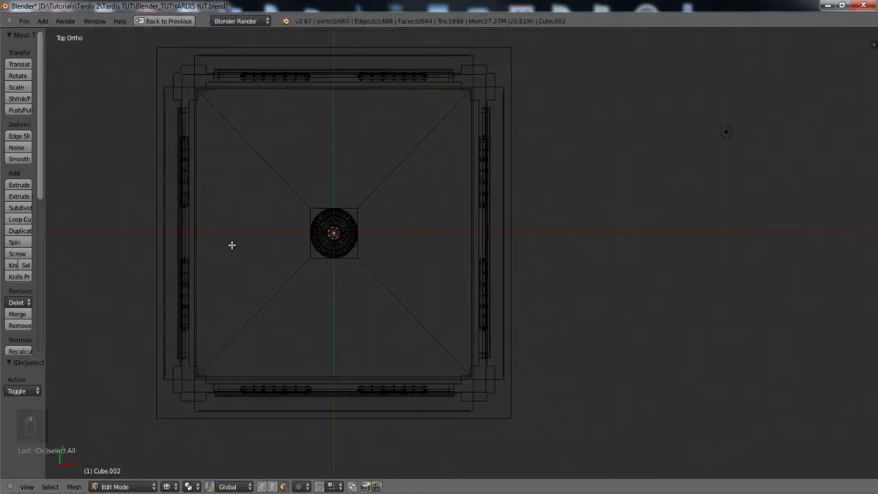
key("b")
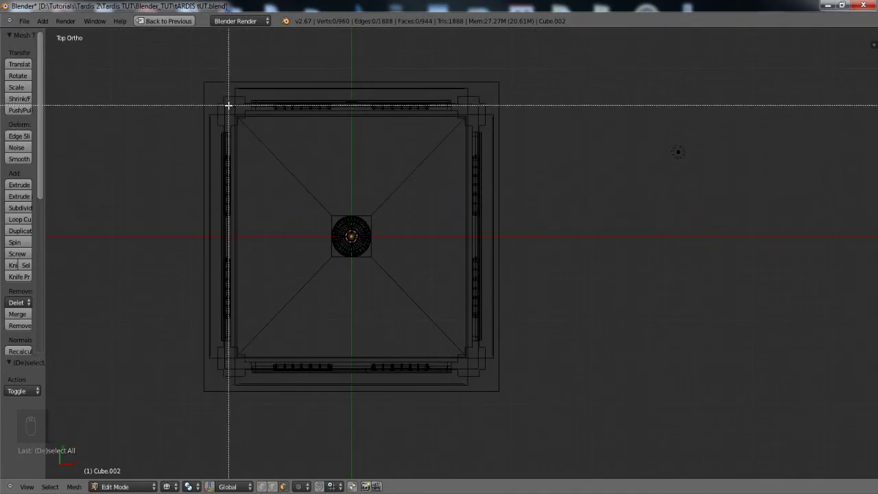
left_click_drag(229, 105, 474, 365)
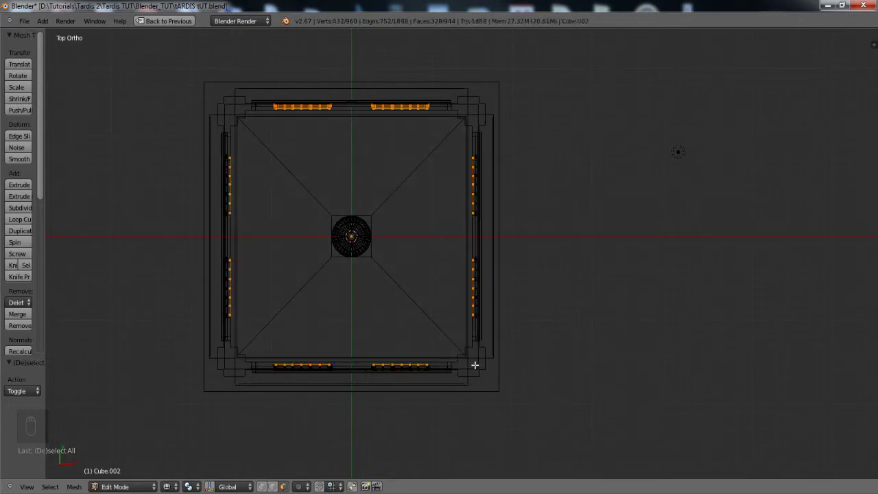
- Deselect the rear windows' outer frame faces and delete the remaining inward-facing faces of all windows
scroll(396, 167, "up", 2)
middle_click_drag(400, 159, 394, 191)
key("z")
key("z")
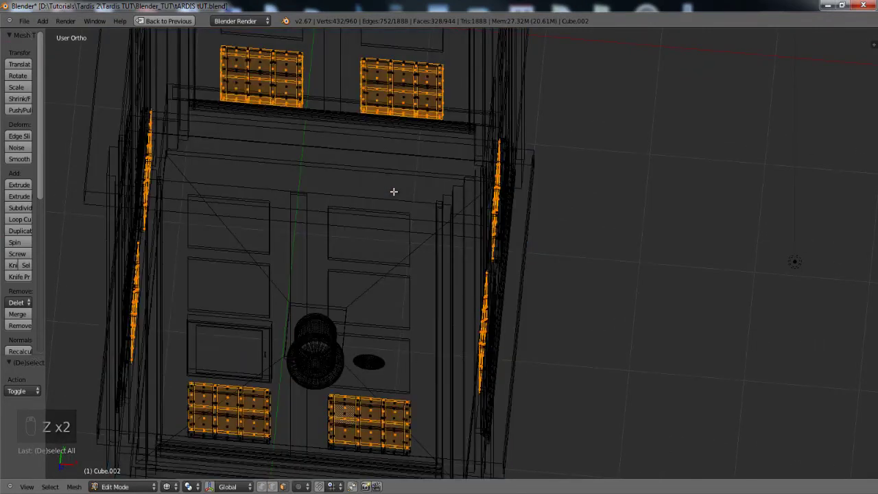
key("KP_7")
middle_click_drag(280, 104, 281, 219, "shift")
scroll(281, 221, "up", 3)
scroll(281, 220, "down", 1)
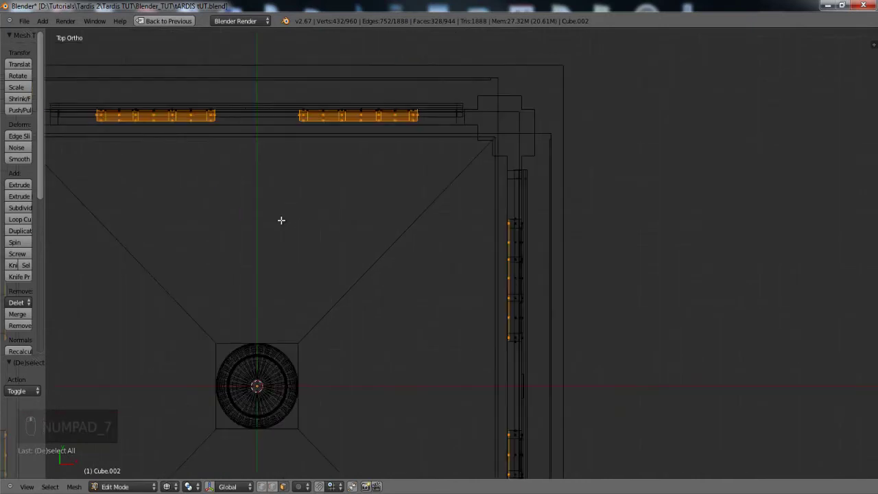
scroll(281, 220, "down", 1)
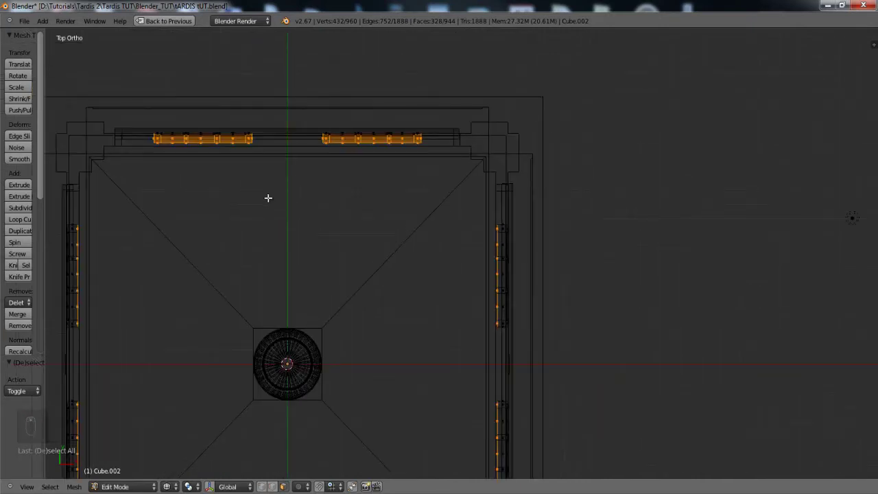
key("b")
middle_click_drag(105, 93, 466, 140)
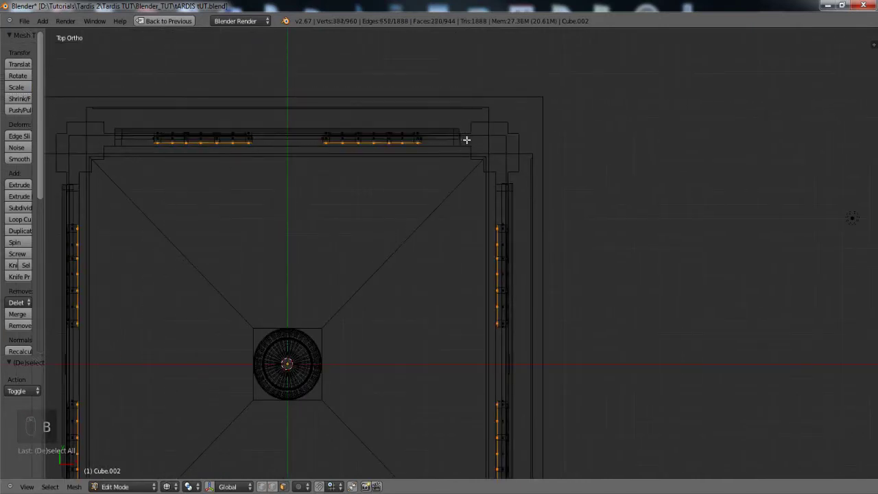
scroll(355, 304, "down", 2)
key("Delete")
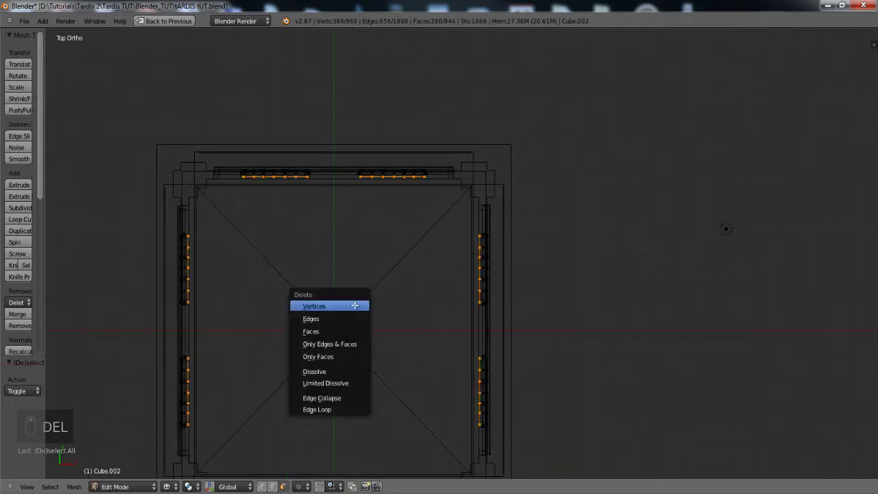
left_click(347, 328)
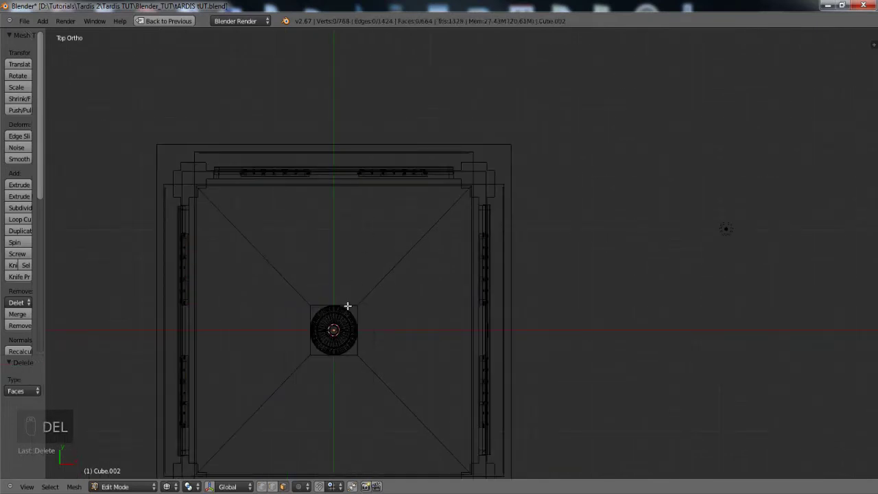
- In front wireframe view, box-select the three lower panes of the left door window, including the matching rear faces
key("z")
mouse_move(349, 284)
middle_mouse_down()
mouse_move(373, 201)
mouse_move(404, 167)
mouse_move(498, 155)
mouse_move(588, 161)
middle_mouse_up()
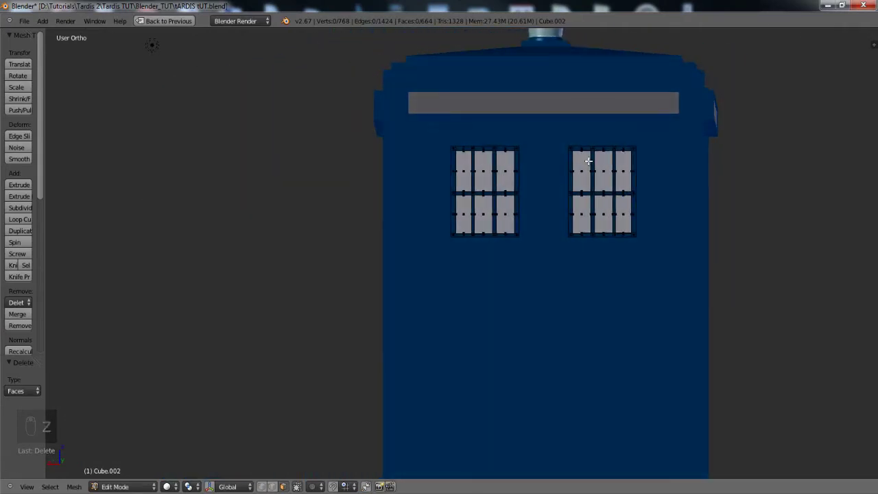
key("KP_1")
key("z")
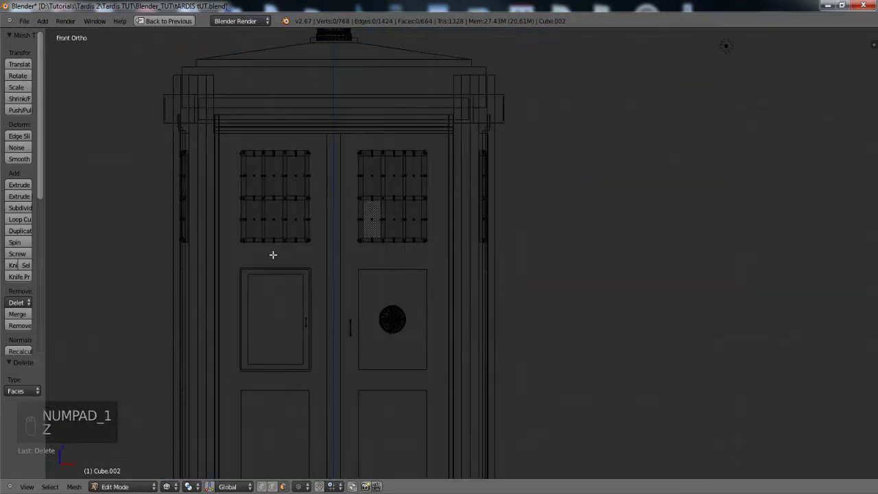
scroll(400, 252, "up", 2)
scroll(388, 239, "up", 2, "ctrl")
key("b")
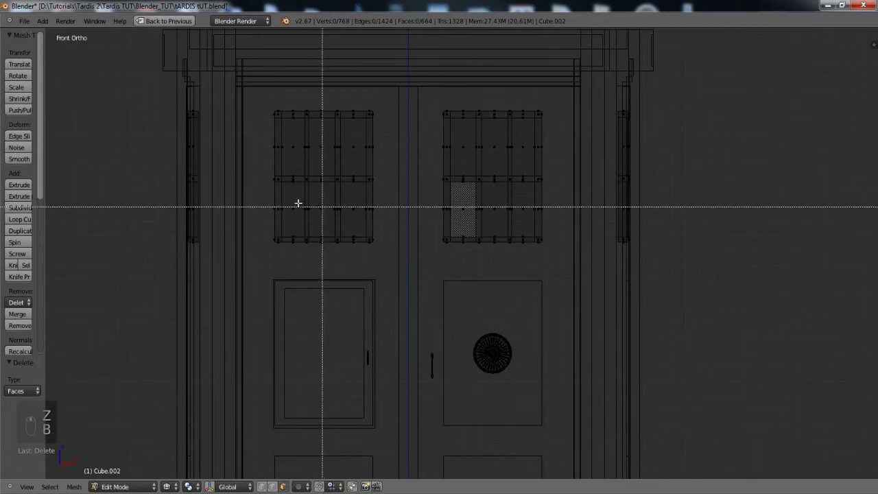
left_click_drag(292, 207, 357, 207)
key("b")
key("b")
key("b")
key("b")
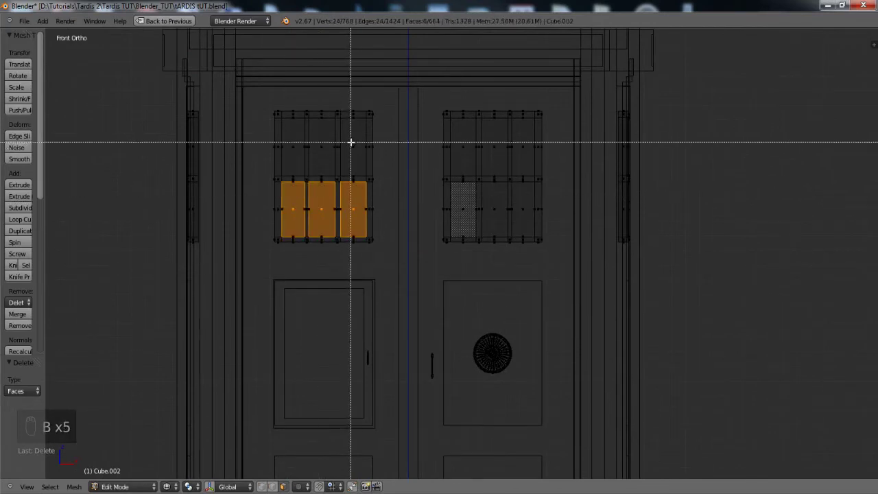
- Add the left window's three upper panes and all six panes of the right window to the selection
left_click_drag(351, 141, 299, 154)
key("b")
key("b")
key("b")
left_click_drag(456, 143, 528, 151)
key("b")
key("b")
key("b")
left_click_drag(490, 203, 528, 218)
key("b")
key("b")
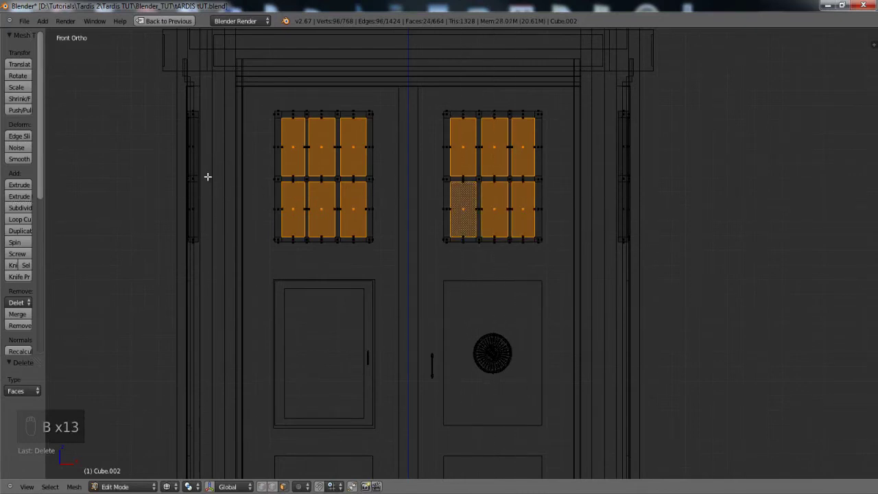
- From the right orthographic view, add the six glass pane faces of the left-hand door window to the selection
key("KP_3")
key("b")
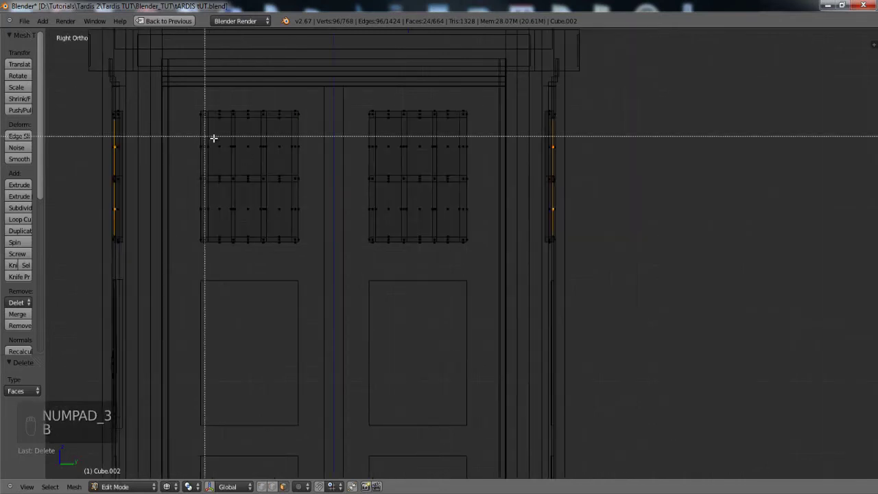
left_click_drag(214, 140, 283, 156)
key("b")
key("b")
key("b")
left_click_drag(277, 203, 251, 221)
key("b")
key("b")
left_click_drag(214, 200, 251, 209)
- Add the six glass pane faces of the right-hand door window to the selection in the side view
key("b")
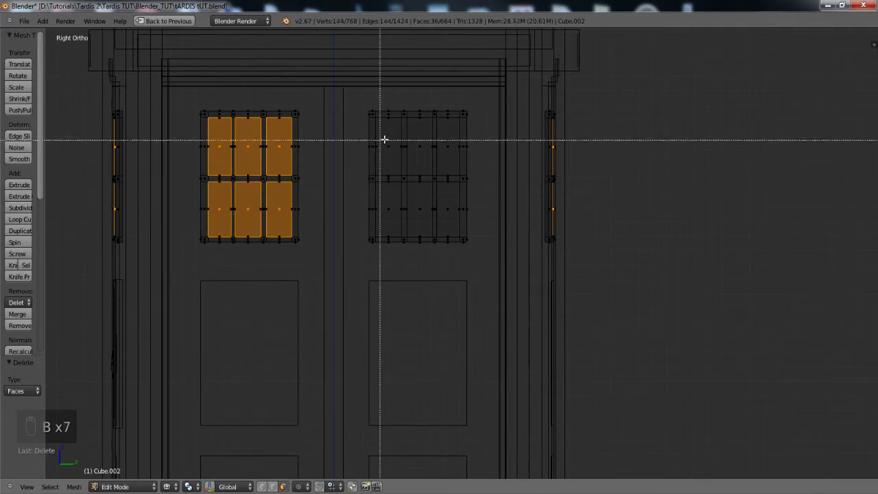
left_click_drag(387, 142, 395, 158)
key("b")
left_click_drag(416, 144, 451, 155)
key("b")
key("b")
mouse_move(446, 204)
left_mouse_down()
mouse_move(423, 208)
mouse_move(449, 216)
left_mouse_up()
key("b")
key("b")
key("b")
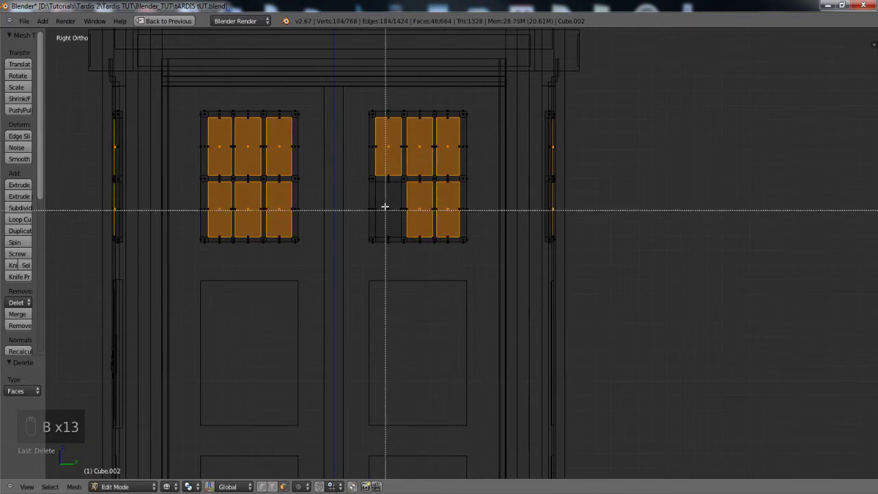
left_click_drag(383, 204, 397, 215)
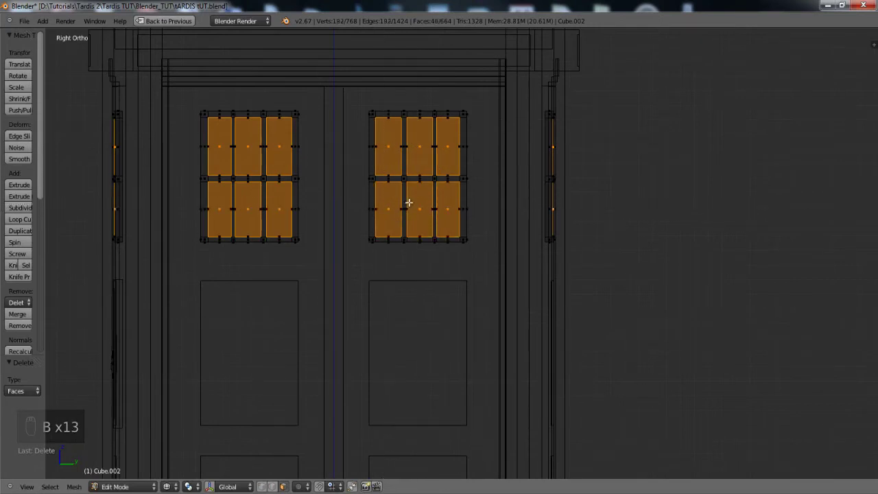
- Unwrap the selected window pane faces with the standard Unwrap and inspect them in solid shading
key("u")
left_click(410, 200)
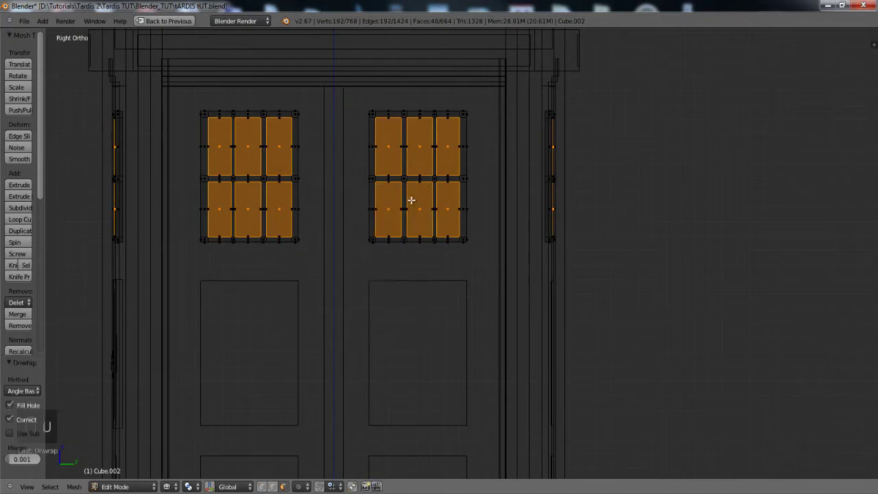
key("z")
scroll(293, 229, "up", 2)
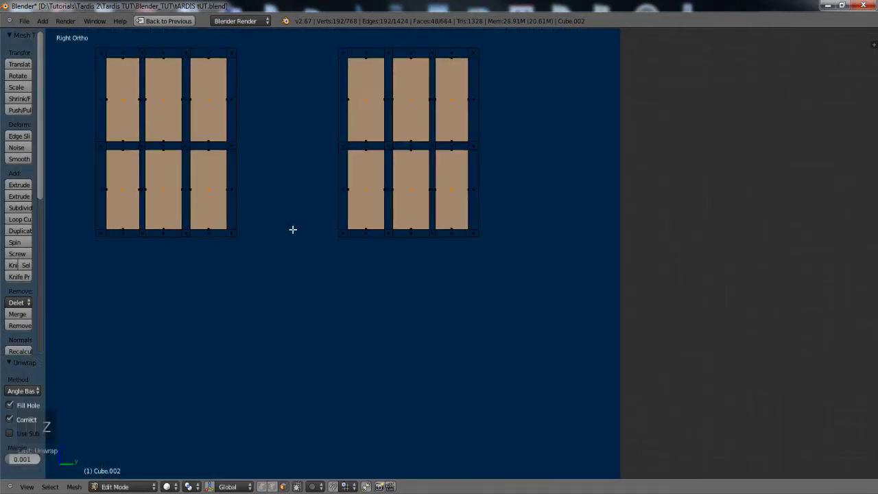
scroll(284, 236, "down", 3)
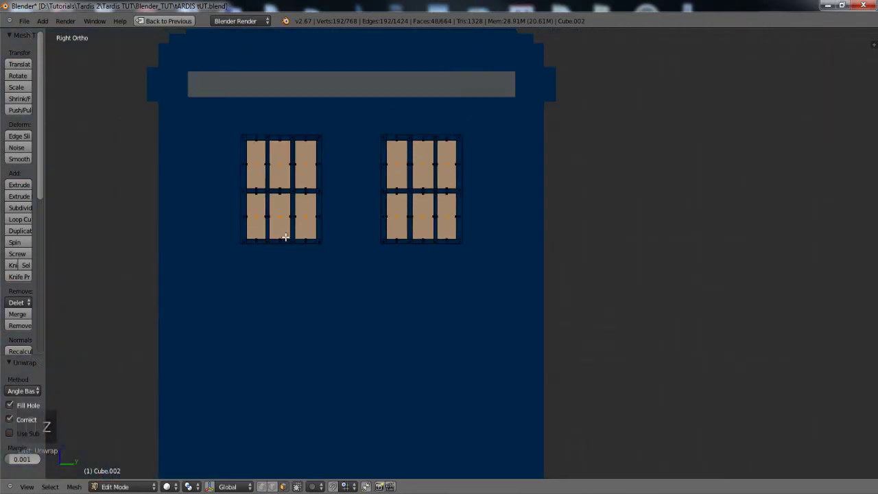
- Return to wireframe shading and select every face of the window mesh on all sides of the box
key("z")
scroll(291, 238, "down", 2)
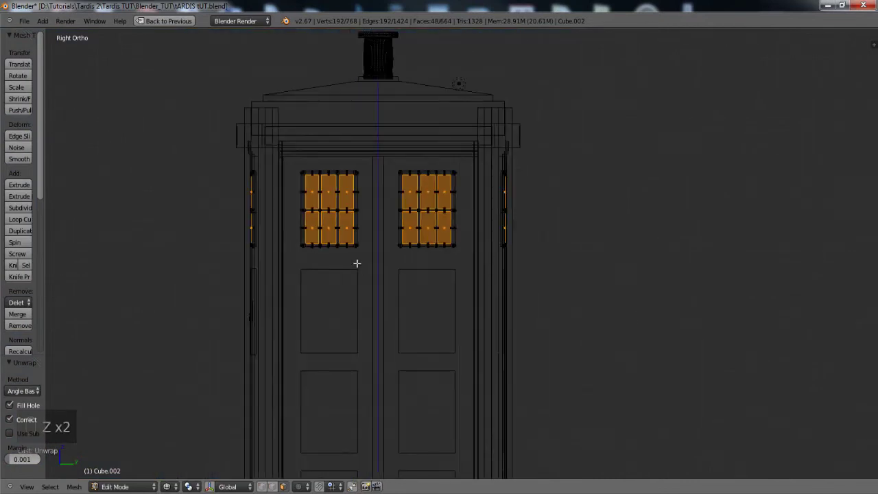
key("b")
left_click_drag(198, 130, 665, 320)
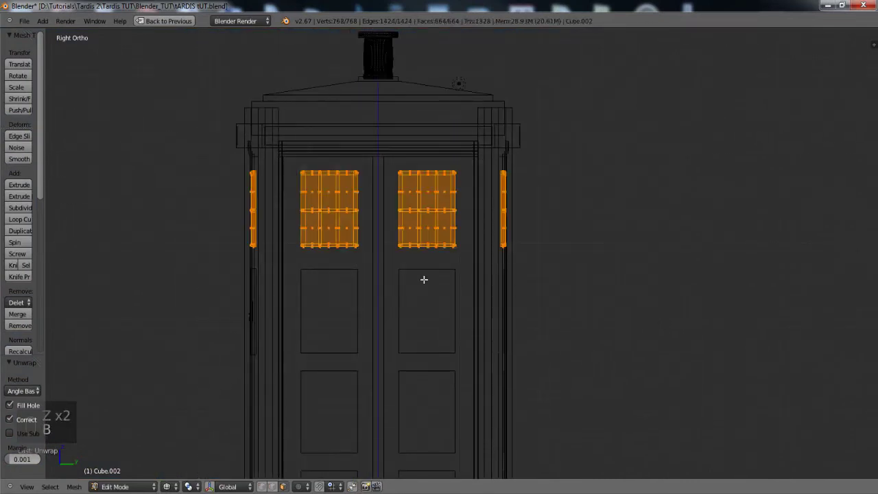
scroll(378, 259, "up", 3)
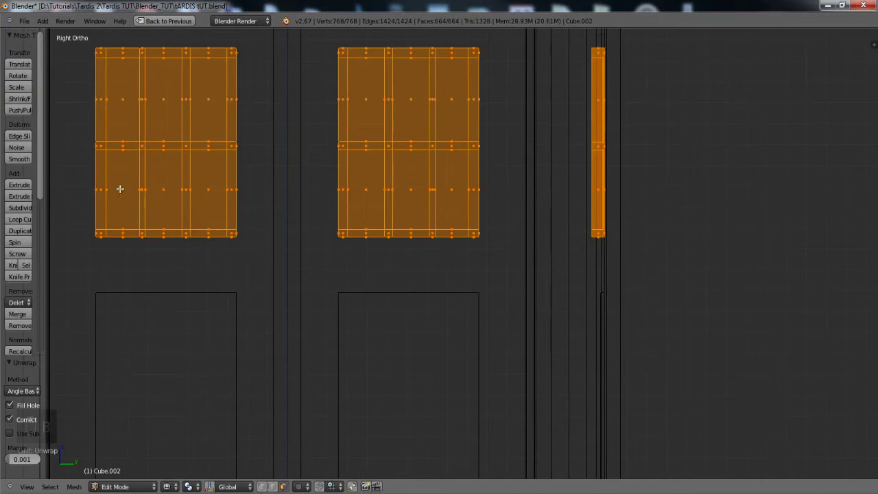
- Deselect the glass pane faces from the side and front views using circle select, keeping the window frame faces selected
key("b")
key("c")
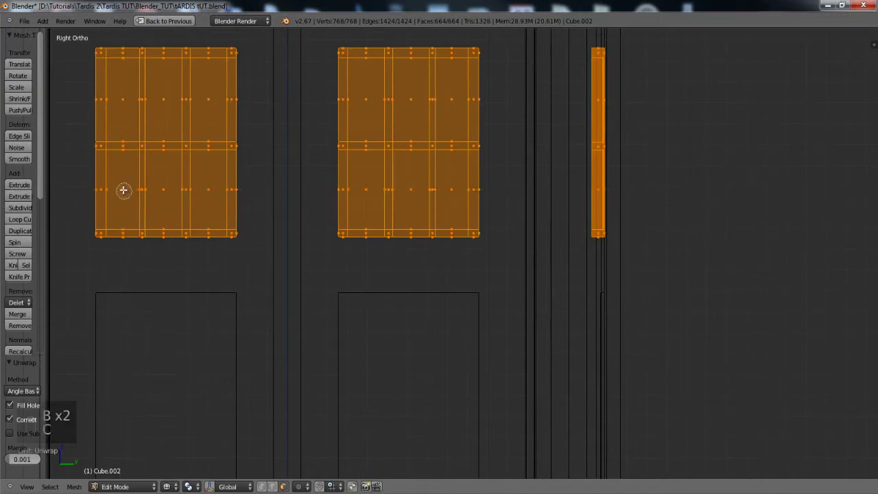
middle_click(122, 190)
mouse_move(125, 103)
middle_mouse_down()
mouse_move(158, 98)
mouse_move(162, 190)
mouse_move(267, 100)
mouse_move(368, 97)
mouse_move(451, 183)
mouse_move(368, 190)
middle_mouse_up()
key("KP_3")
key("KP_1")
key("c")
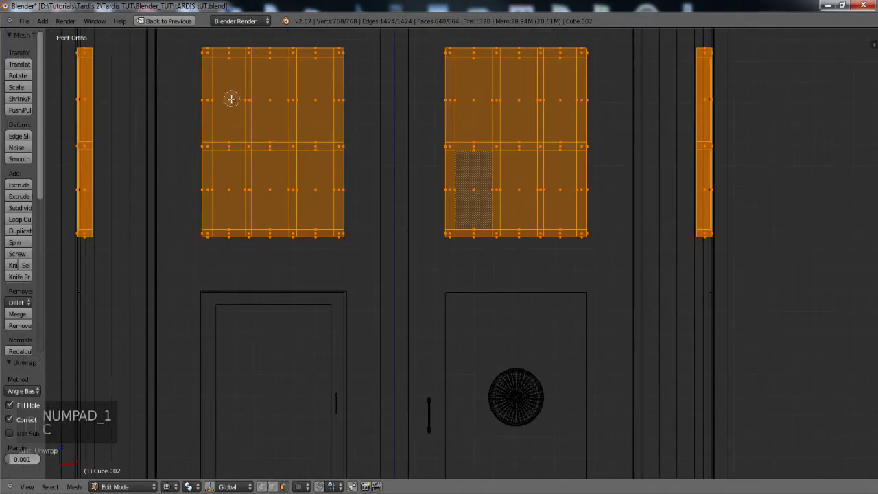
mouse_move(231, 98)
middle_mouse_down()
mouse_move(316, 98)
mouse_move(315, 190)
mouse_move(234, 183)
mouse_move(470, 176)
mouse_move(521, 104)
mouse_move(491, 190)
middle_mouse_up()
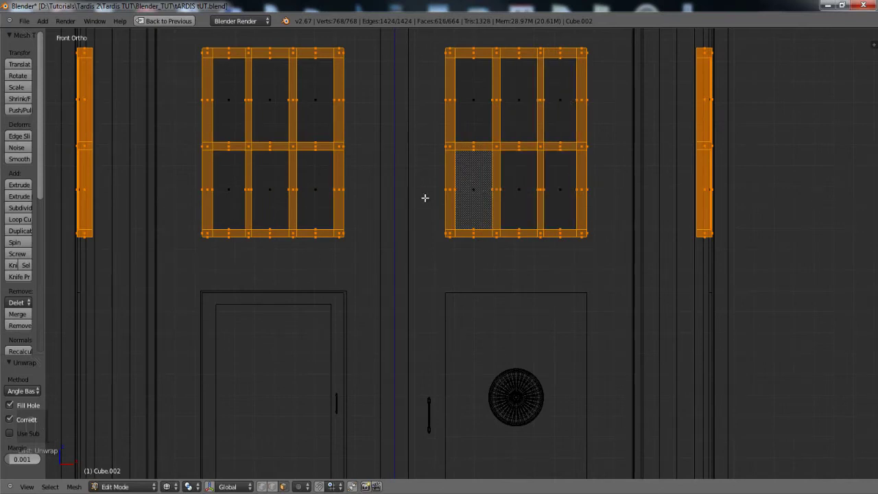
- Unwrap the selected window frame faces with the standard Unwrap and leave Edit Mode
scroll(420, 168, "up", 1)
key("u")
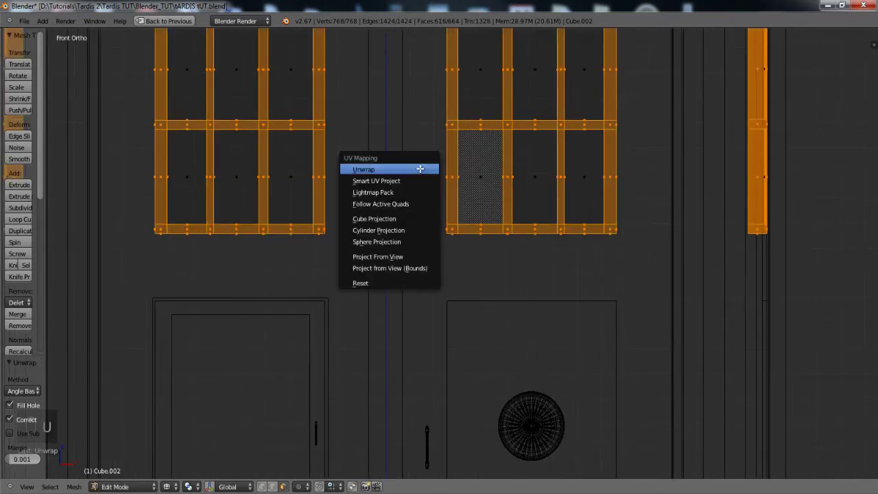
left_click(420, 171)
scroll(523, 182, "down", 4)
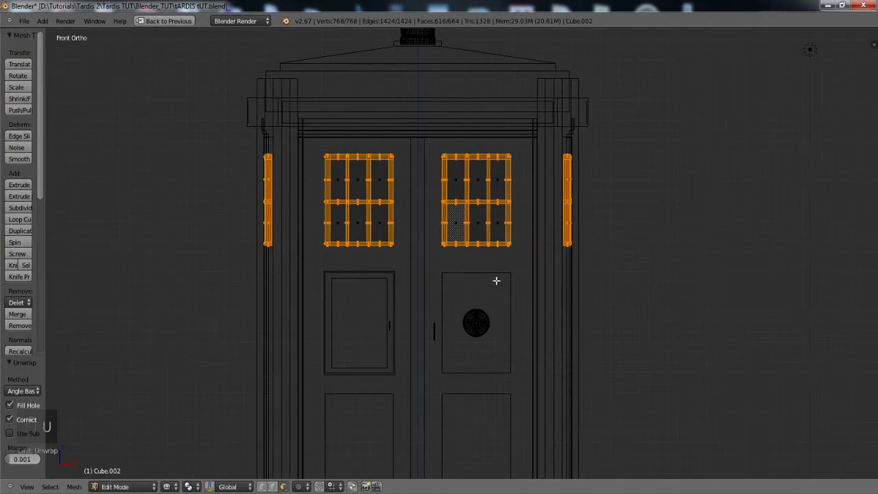
key("Tab")
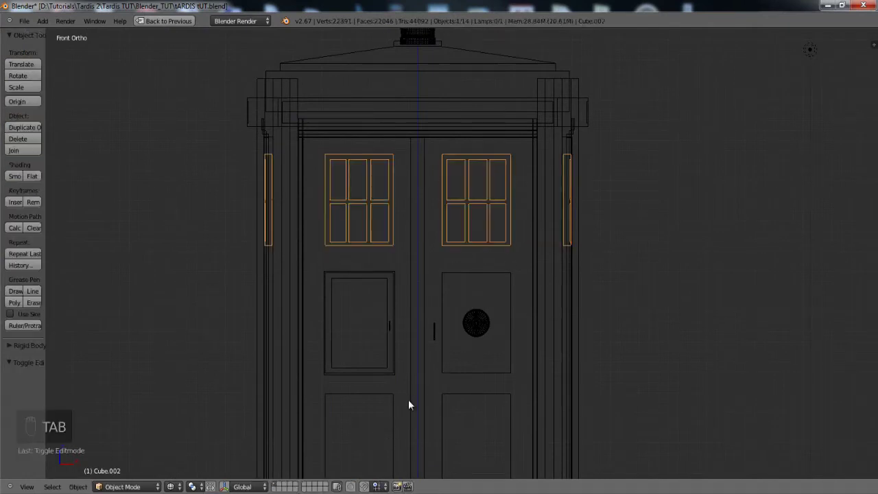
- Open the sign box mesh above the doors for editing in the split layout and make Police Box Wood its active material slot
scroll(415, 394, "up", 5, "shift")
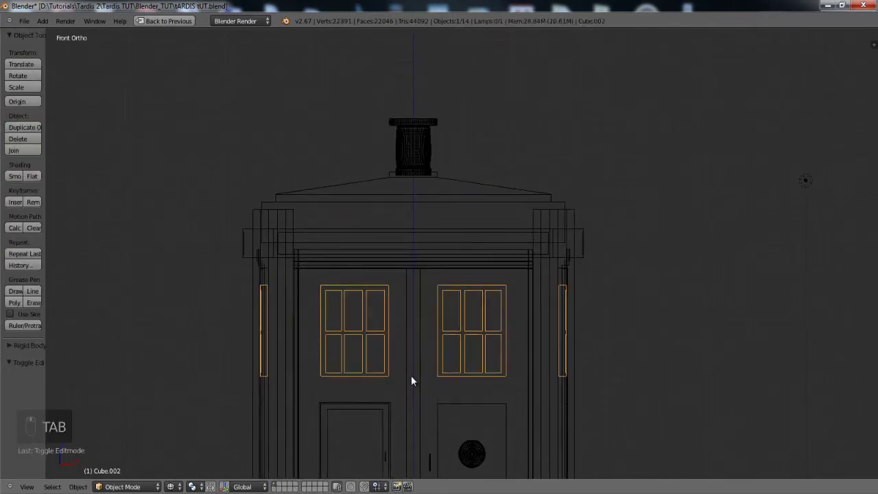
scroll(286, 234, "up", 4)
right_click(301, 208)
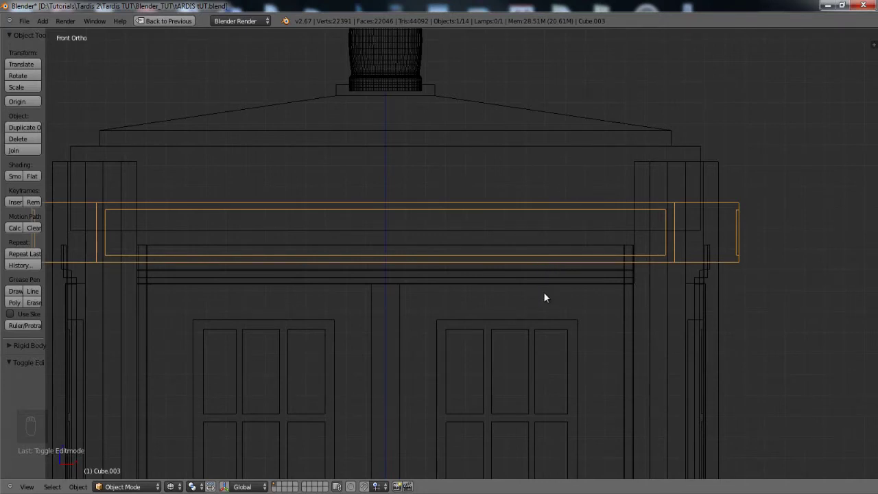
key("ctrl+Down")
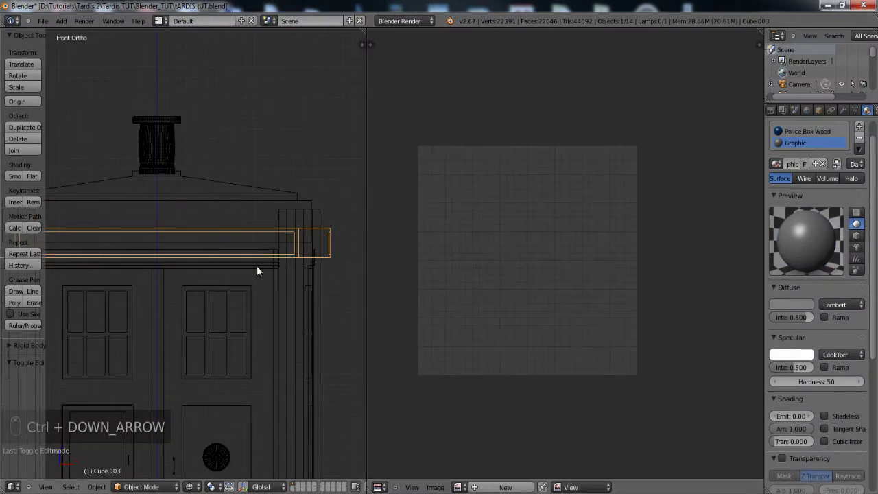
key("Tab")
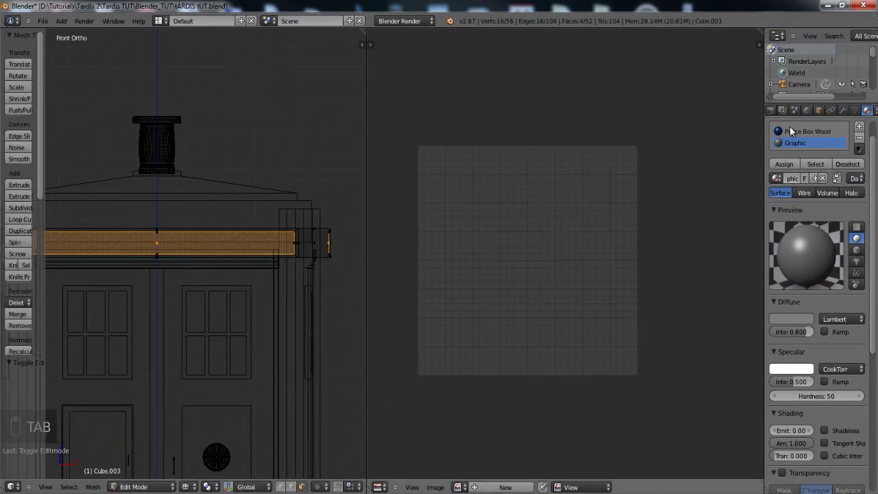
left_click(807, 131)
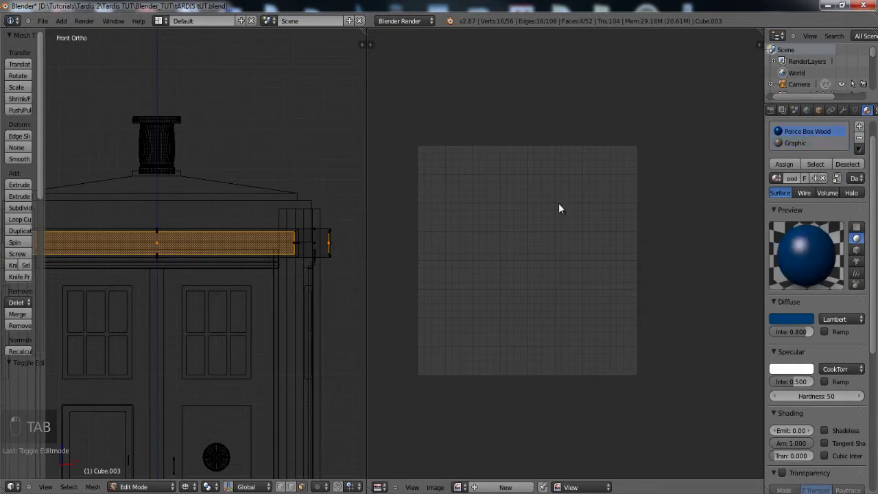
- In solid shading, mark the short top end edges of the sign boxes around the police box as seams
middle_click_drag(296, 294, 422, 292, "shift")
key("z")
mouse_move(349, 279)
middle_mouse_down()
mouse_move(306, 318)
mouse_move(327, 267)
mouse_move(190, 283)
middle_mouse_up()
scroll(190, 283, "up", 9)
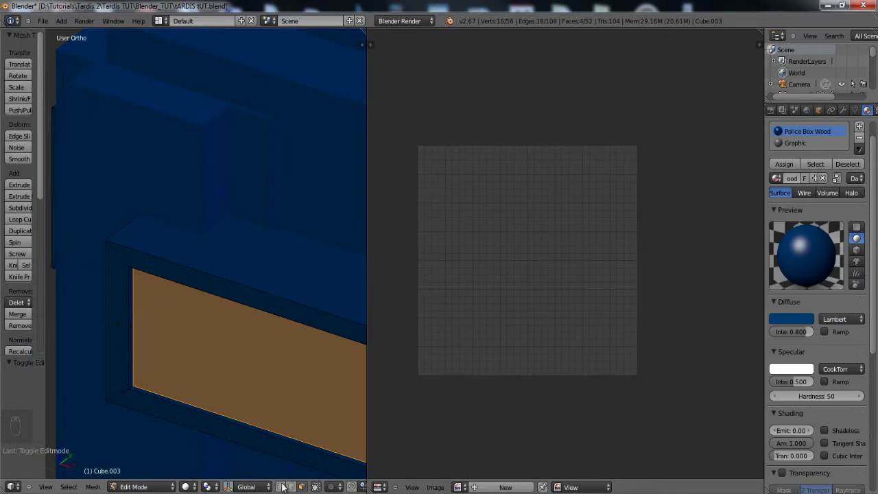
right_click(121, 233, "alt")
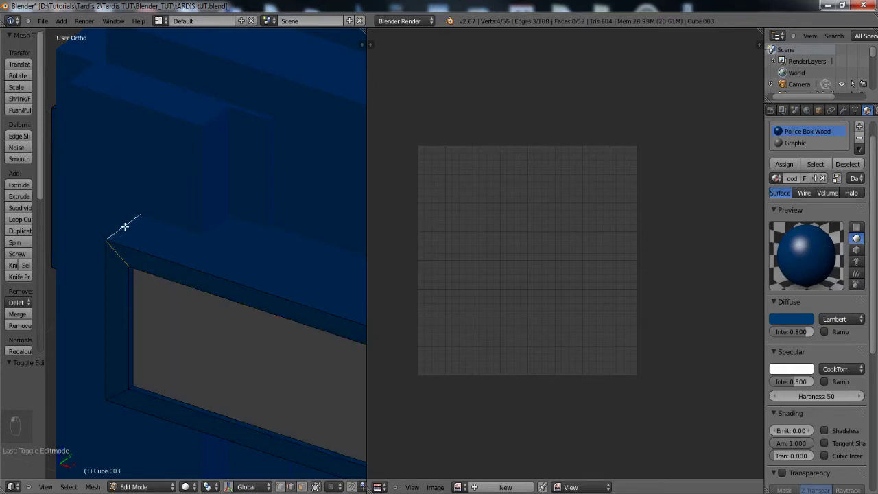
middle_click_drag(106, 331, 280, 269)
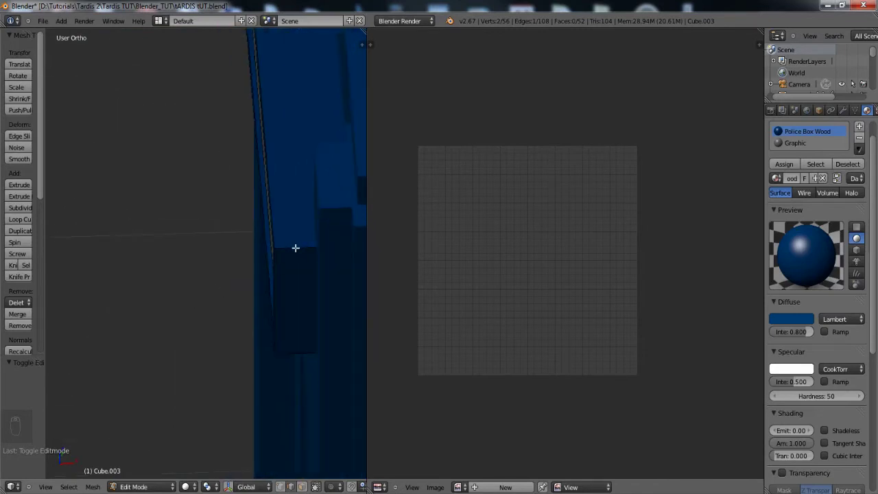
middle_click_drag(282, 243, 240, 272)
scroll(96, 278, "down", 4)
scroll(100, 273, "down", 4)
scroll(199, 287, "up", 4)
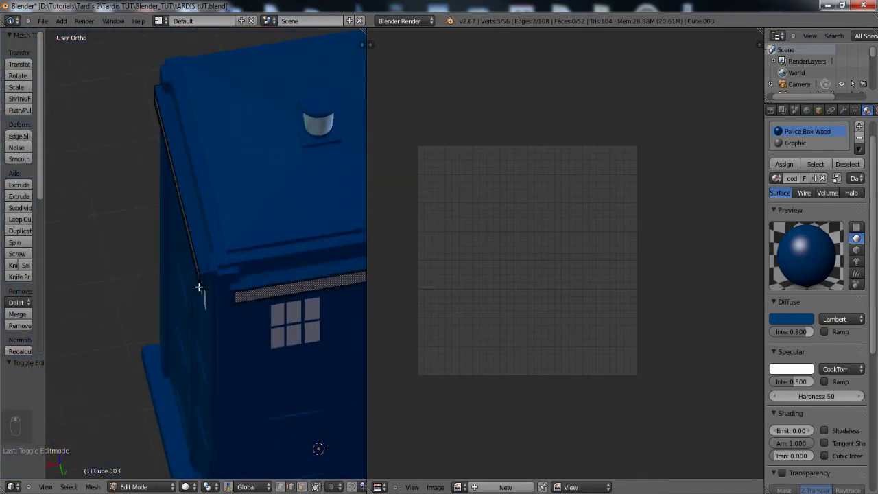
scroll(221, 312, "up", 3)
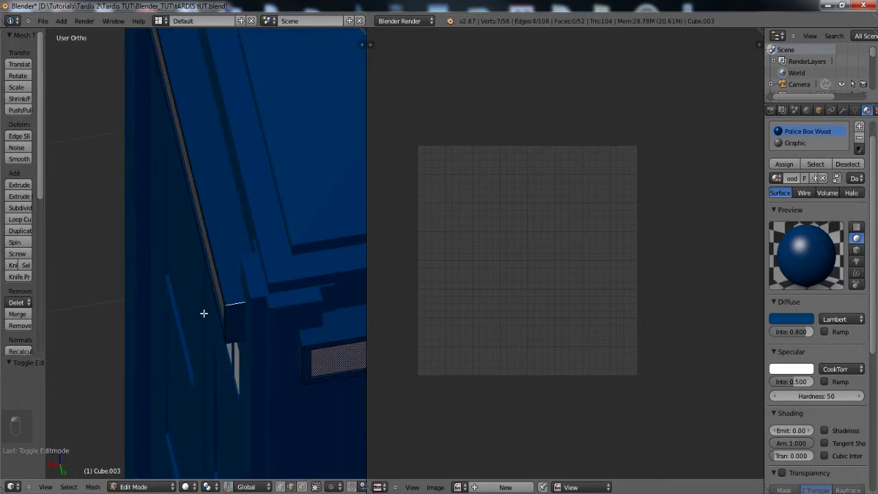
key("ctrl+e")
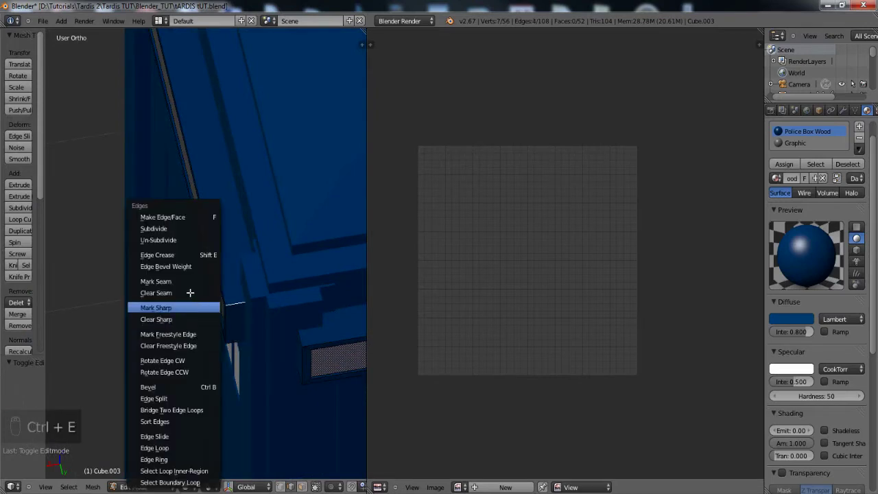
left_click(194, 280)
- Select the outer face loops running around the sign boxes on all four sides of the police box
scroll(185, 295, "down", 4)
middle_click_drag(181, 290, 202, 288)
scroll(331, 302, "up", 4)
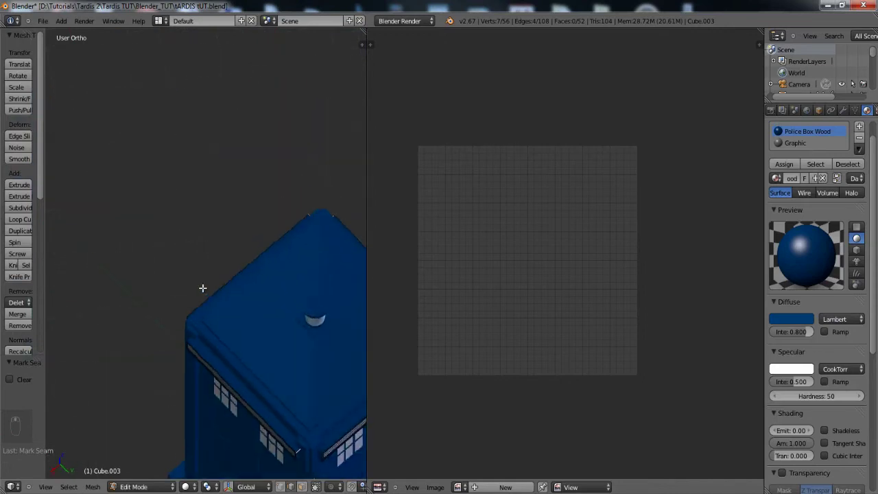
scroll(210, 366, "down", 3)
scroll(202, 285, "up", 6)
scroll(202, 286, "down", 1)
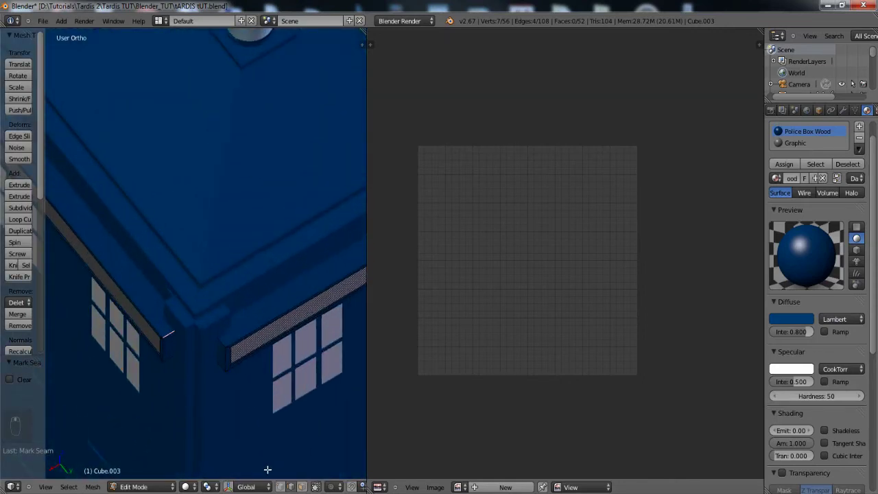
scroll(172, 404, "up", 3)
middle_click_drag(152, 386, 157, 334, "shift")
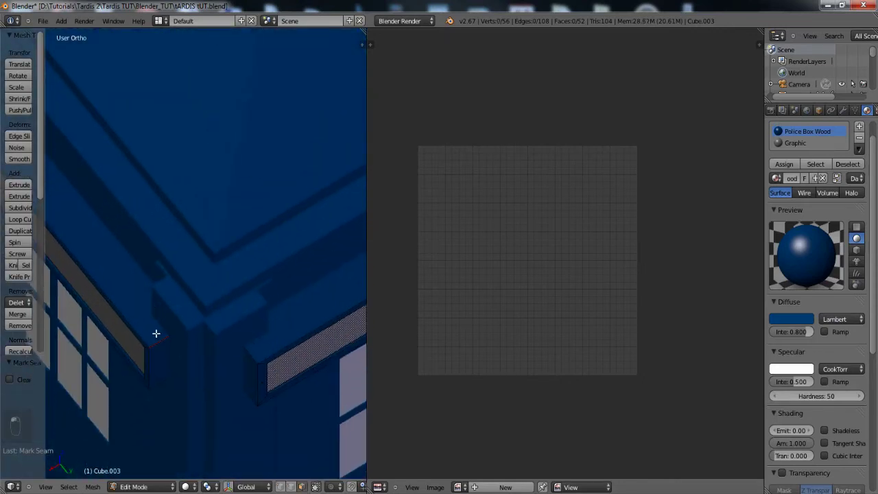
right_click(161, 341, "alt")
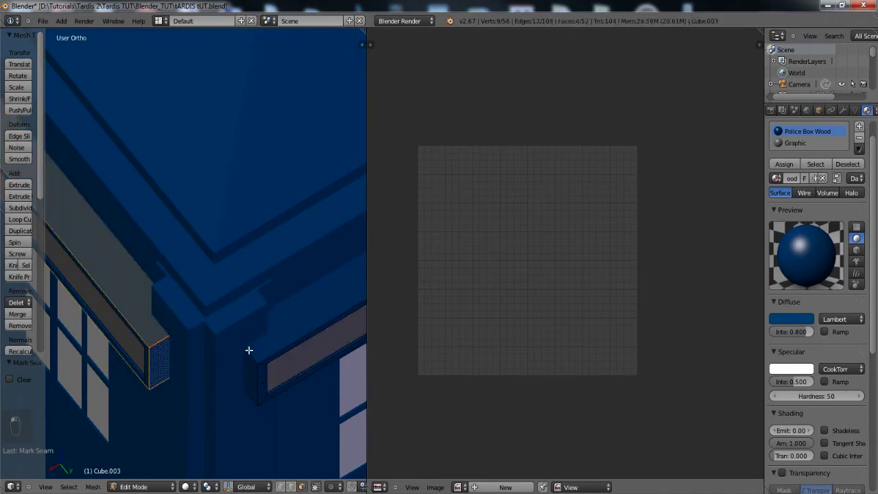
right_click(251, 354, "alt+shift")
scroll(254, 350, "down", 5)
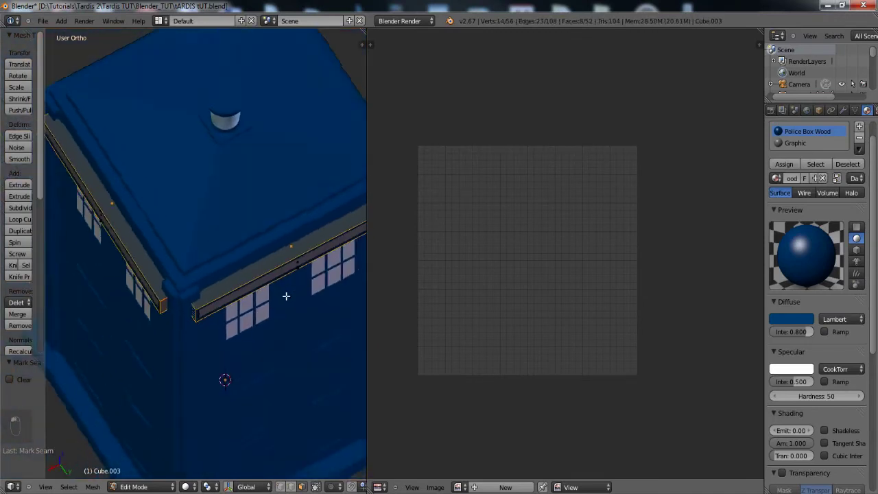
scroll(192, 269, "down", 3)
right_click(218, 299, "alt+shift")
middle_click_drag(276, 297, 177, 298)
right_click(189, 306, "alt+shift")
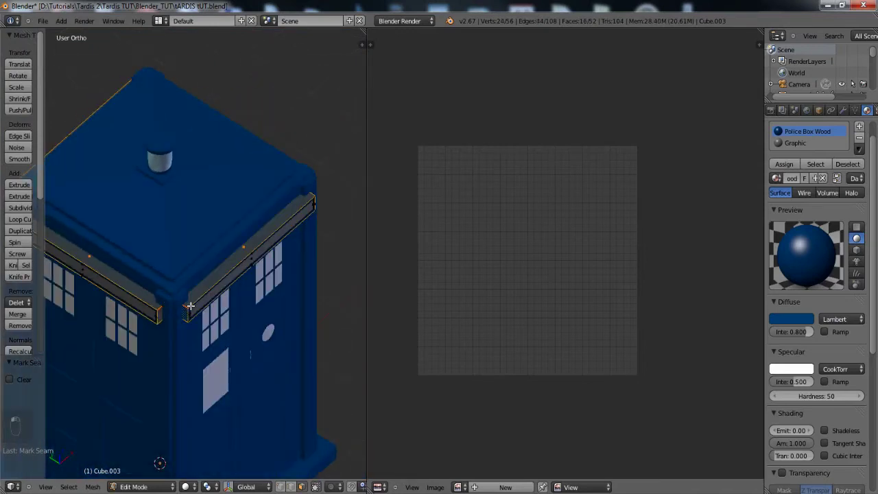
- Unwrap the selected sign box faces with the standard Unwrap and examine their layout in the UV editor
key("u")
left_click(190, 306)
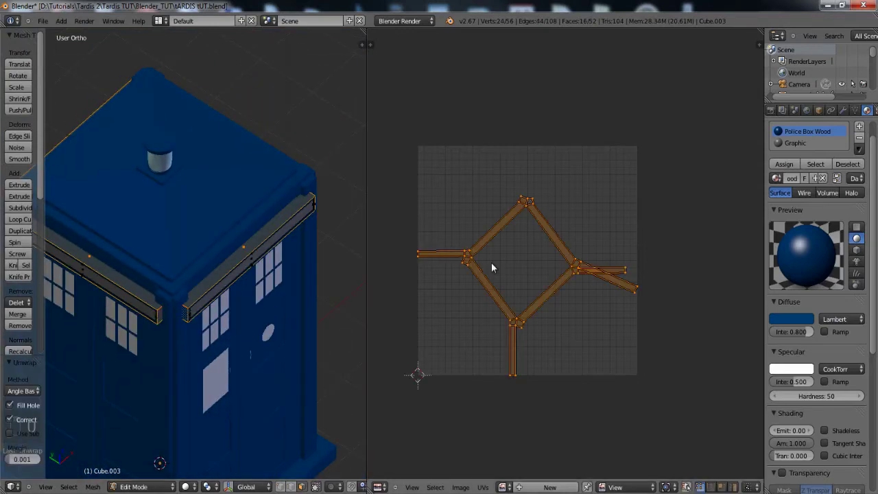
scroll(492, 268, "up", 6)
scroll(476, 282, "down", 4)
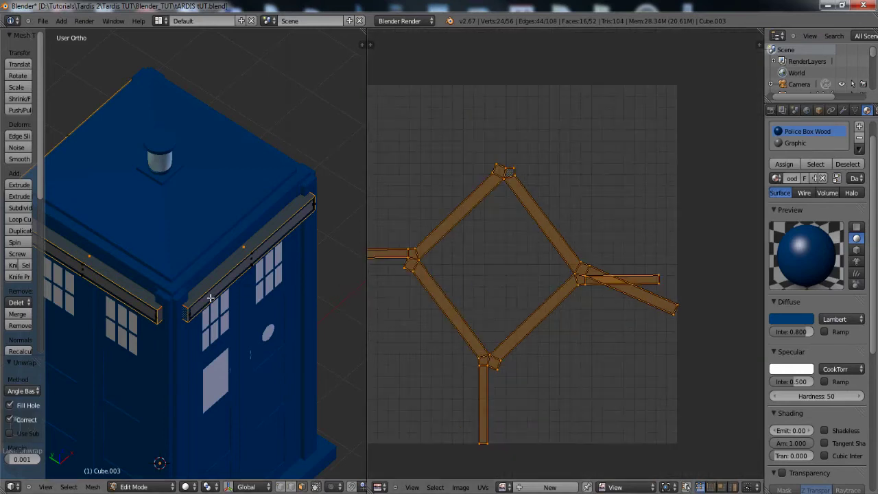
- Unwrap only the outer face loop of the sign box above the front doors and move its UV strip vertically to the grid's upper edge
key("a")
key("l")
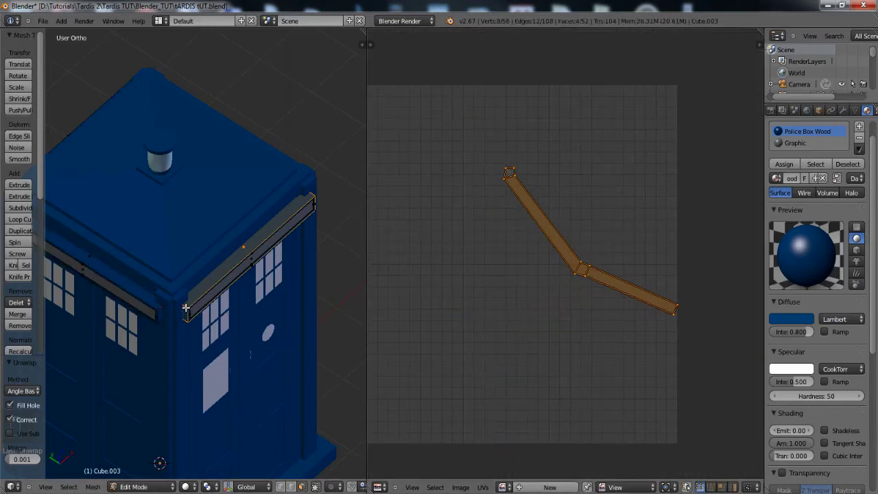
key("u")
left_click(186, 309)
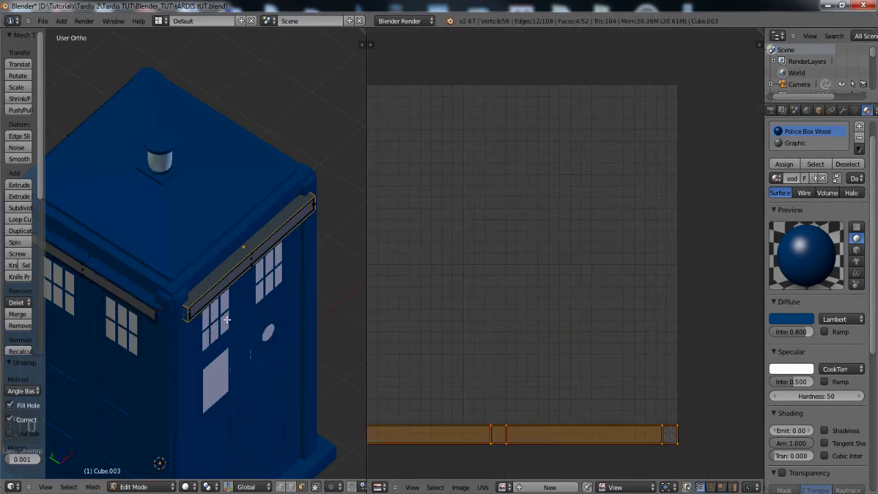
scroll(535, 374, "down", 1)
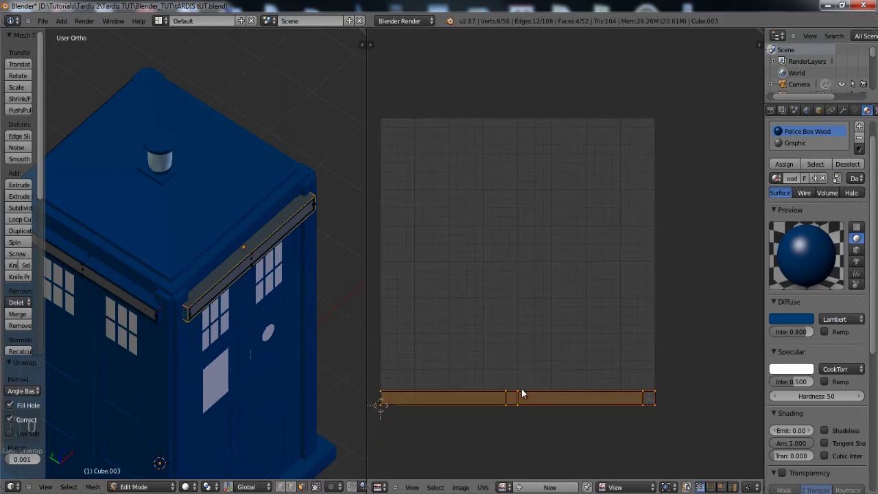
key("g")
key("y")
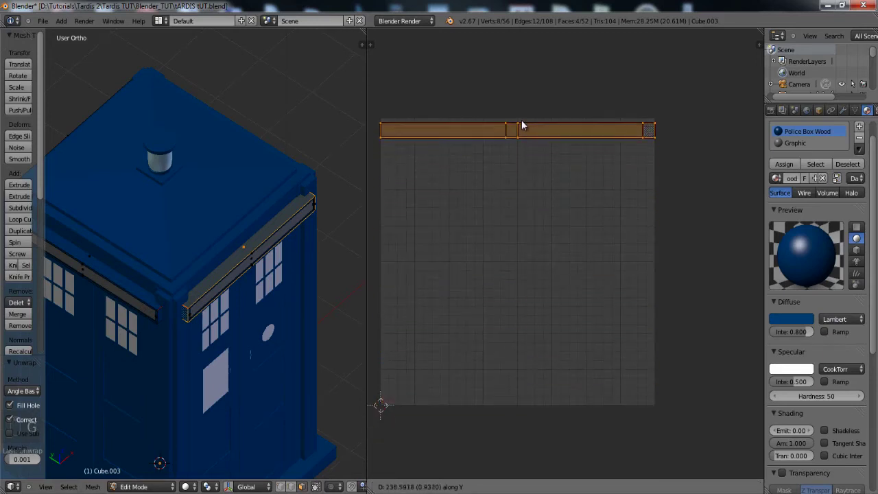
left_click(522, 123)
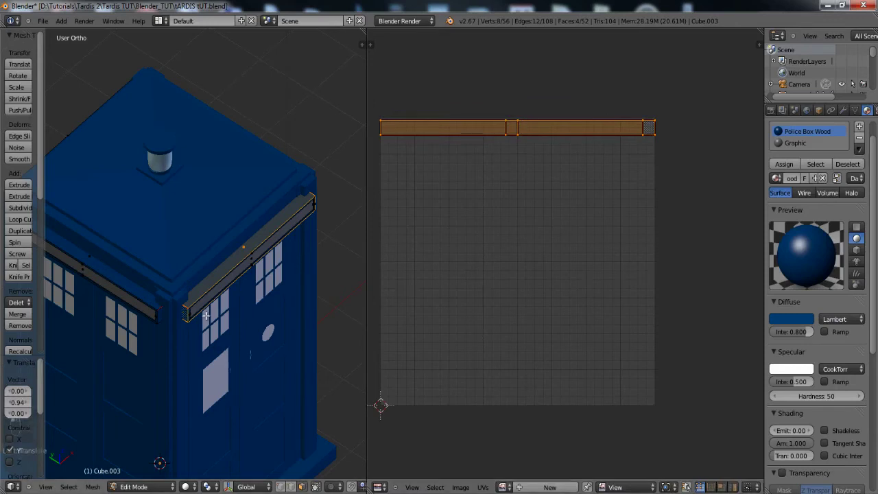
- Unwrap the outer face loop of the adjacent second sign box, including the front box's loop in the selection for reference
right_click(160, 309)
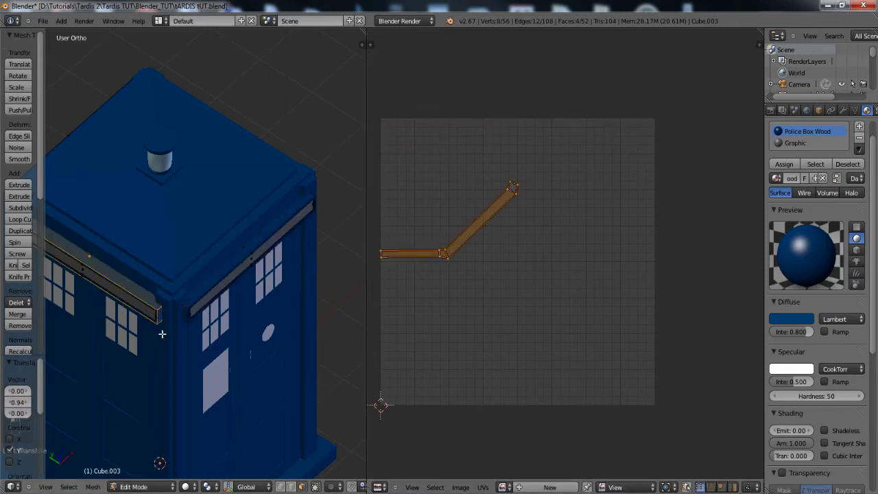
key("u")
left_click(162, 334)
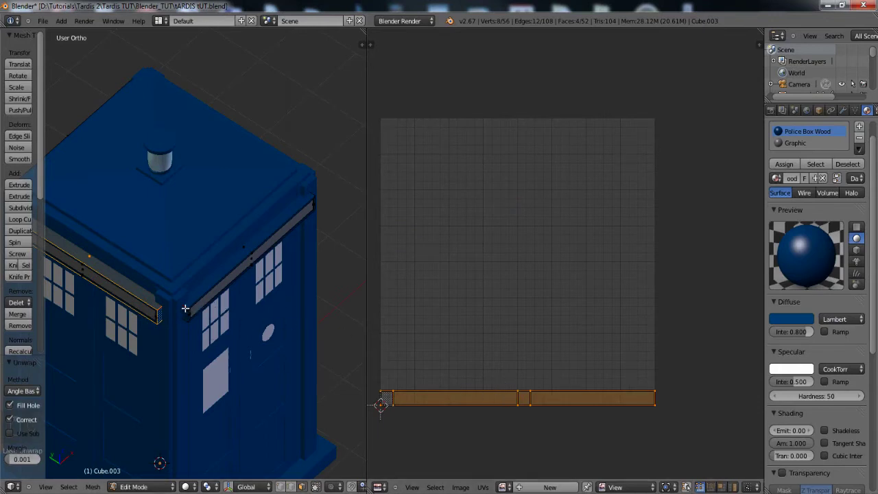
key("l")
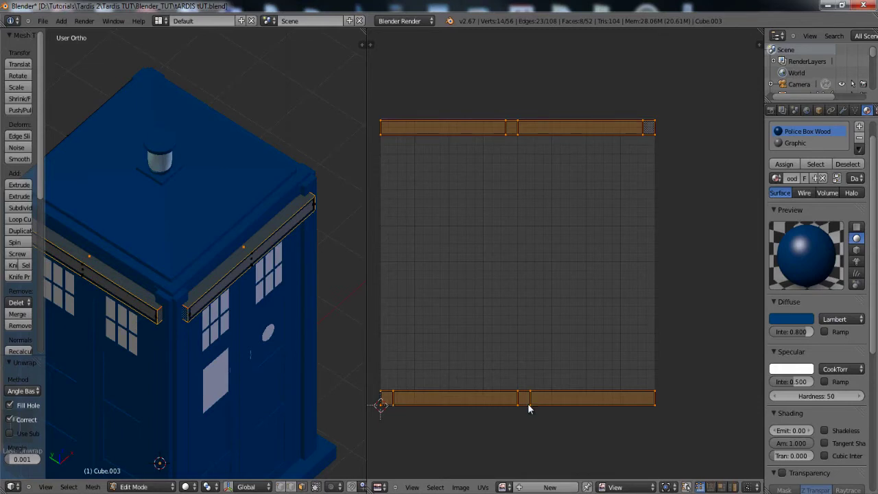
- Rotate the second sign box's UV strip by 180 degrees and move it vertically to just below the first strip
key("a")
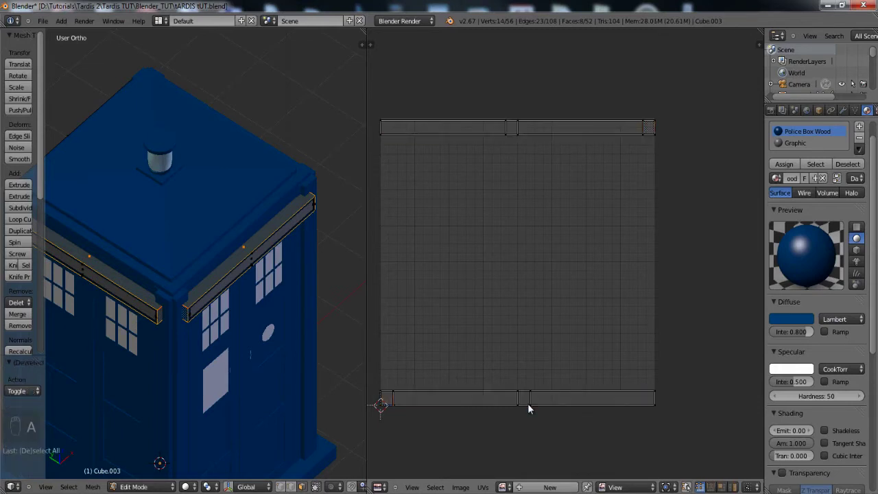
key("l")
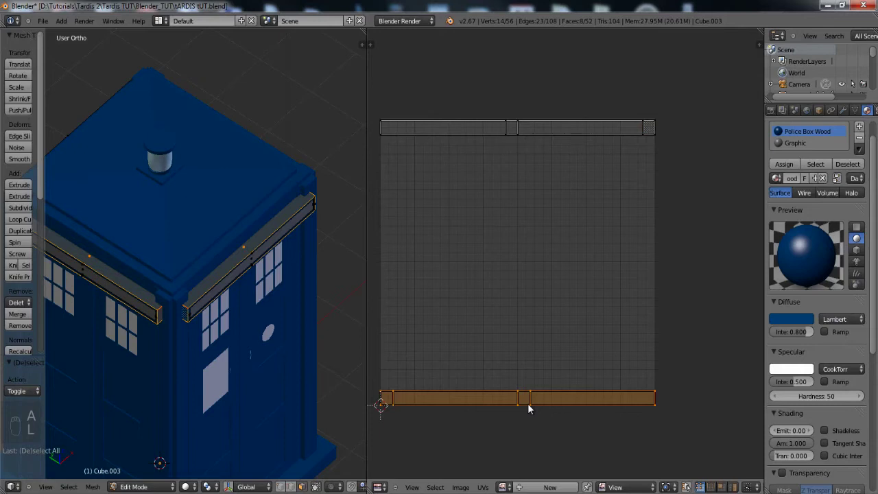
type("r180")
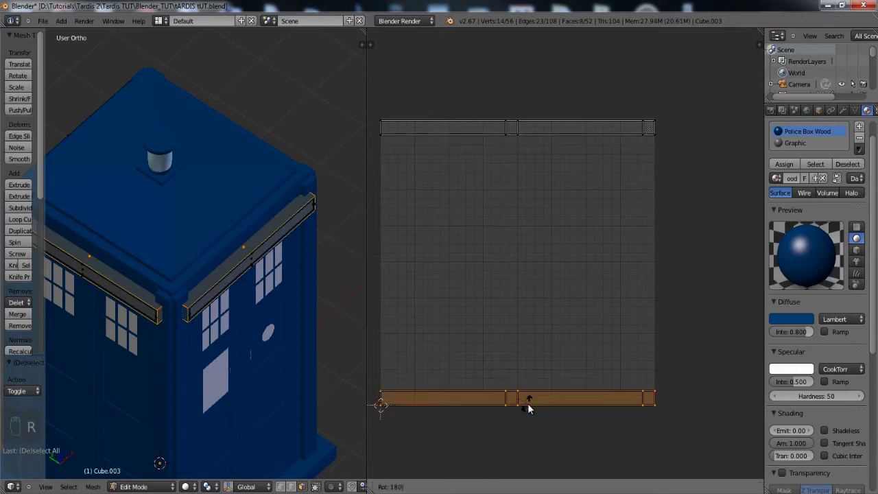
key("Return")
key("g")
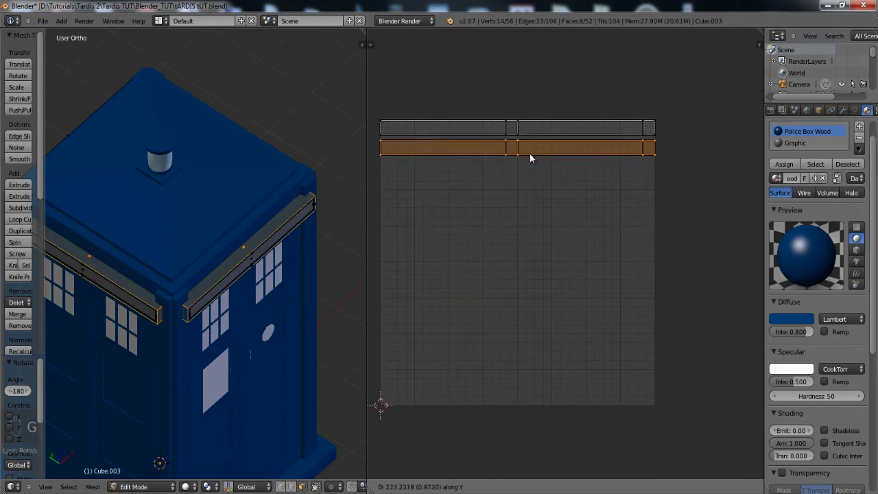
left_click(530, 156)
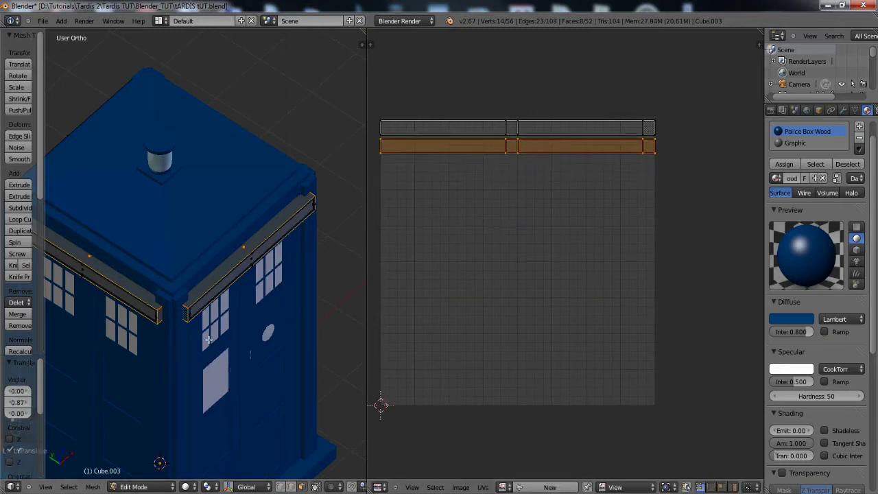
- Unwrap the outer face loop of the third sign box around the corner and add the second box's loop to the selection
middle_click_drag(210, 340, 272, 340)
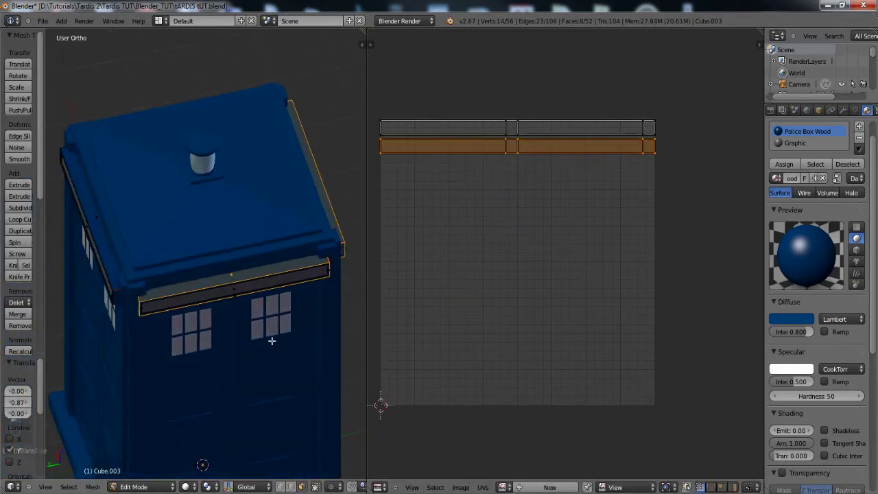
right_click(116, 292, "alt")
key("u")
left_click(110, 293)
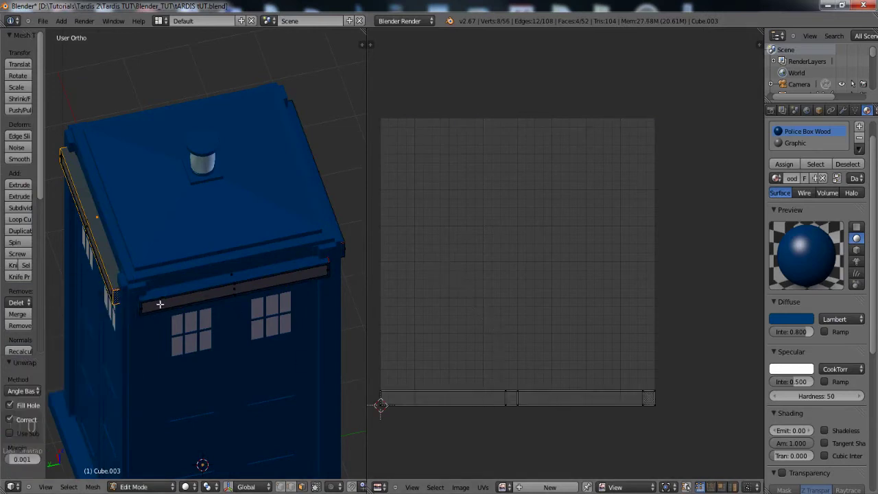
right_click(139, 300, "alt+shift")
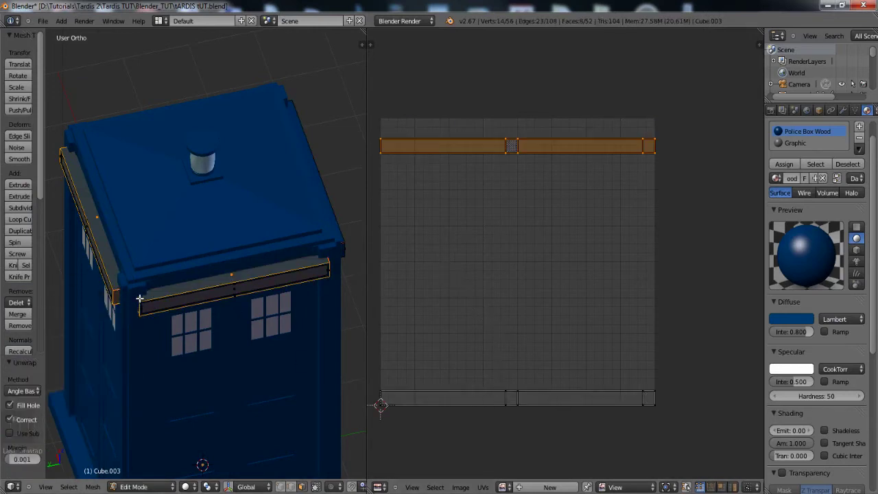
- Move the third sign box's UV strip vertically to just below the second strip
right_click(515, 406)
key("l")
key("g")
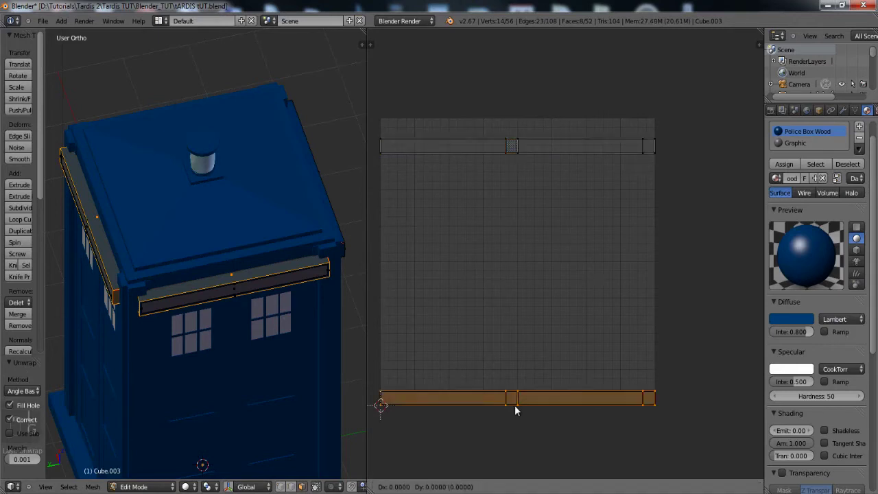
key("y")
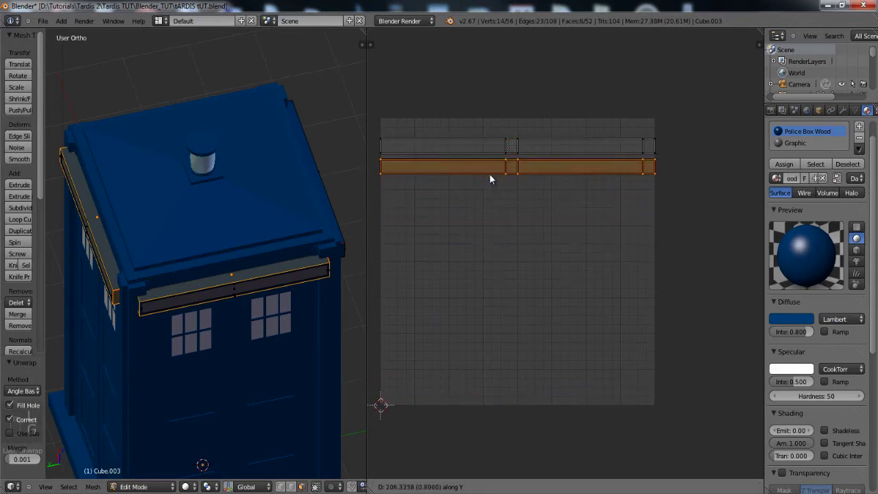
left_click(490, 178)
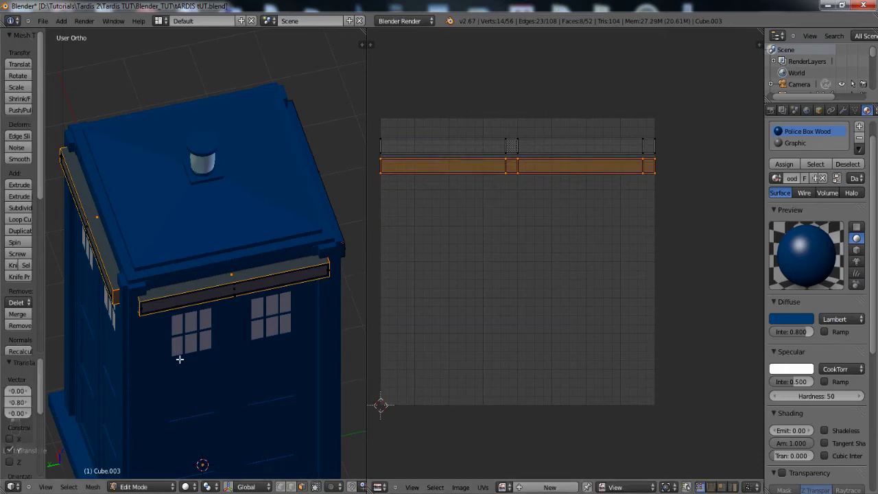
- Unwrap the outer face loop of the remaining fourth sign box and add the third box's loop to the selection
middle_click_drag(176, 359, 210, 261)
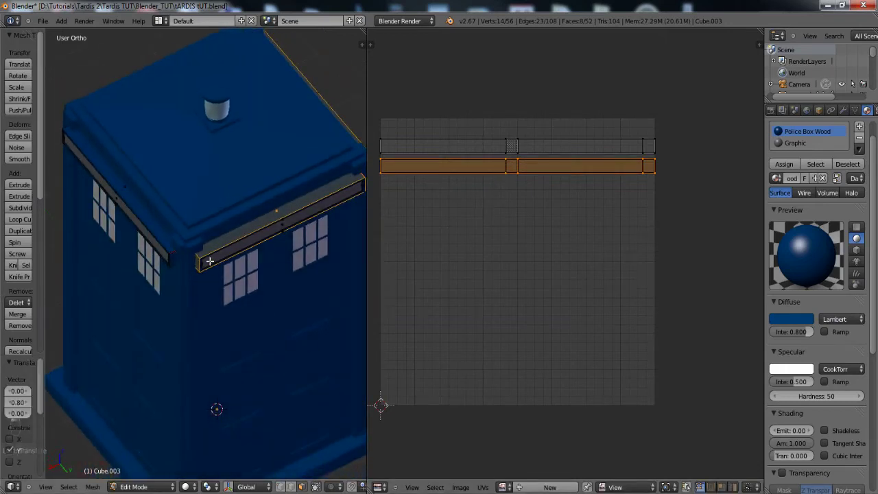
right_click(173, 260, "alt")
key("u")
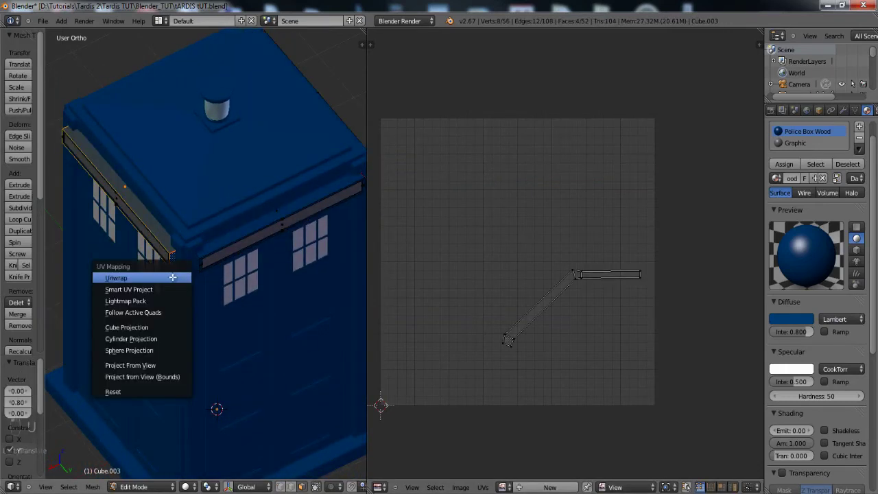
left_click(172, 278)
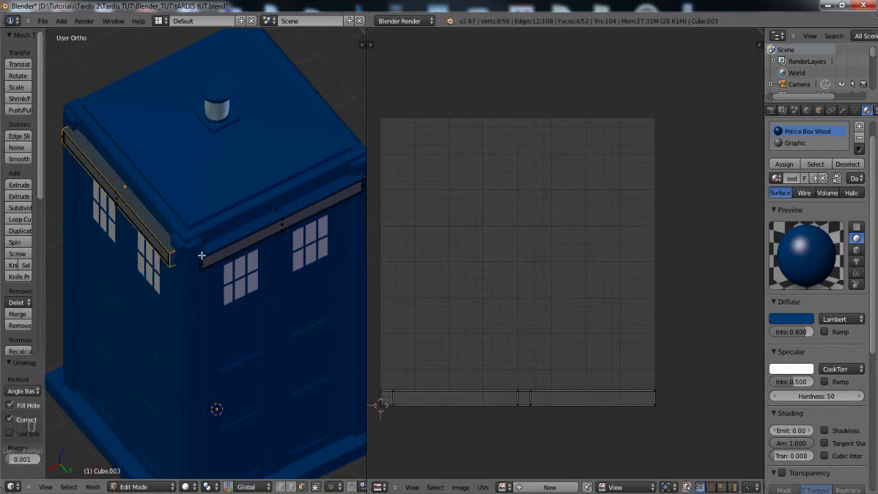
right_click(198, 259, "alt+shift")
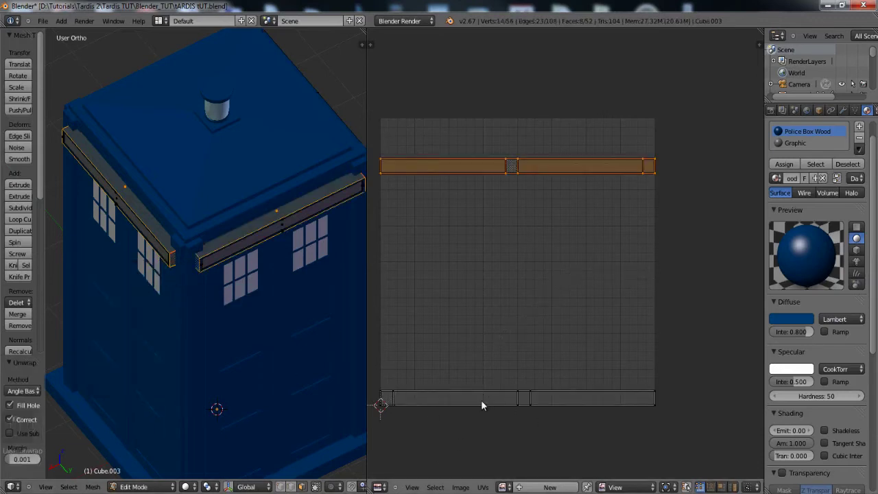
- Move the fourth sign box's UV strip vertically to just below the third strip and rotate it by 180 degrees
key("a")
key("l")
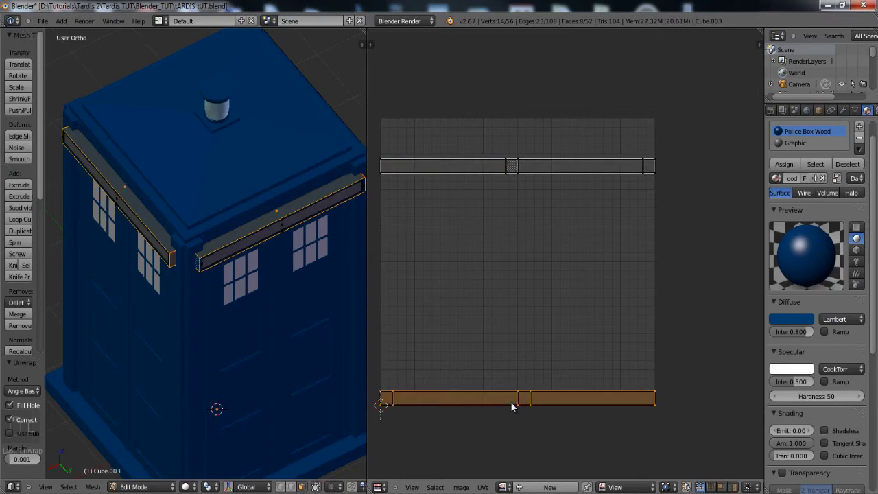
key("g")
key("y")
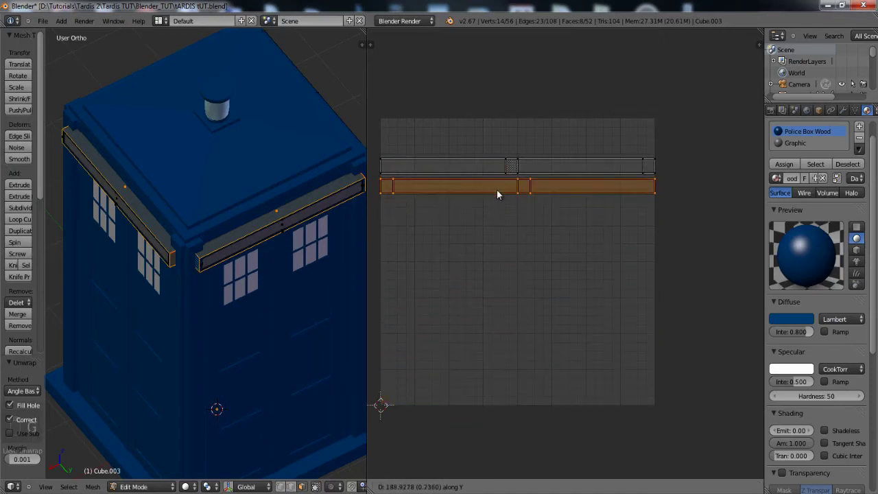
left_click(496, 190)
type("r")
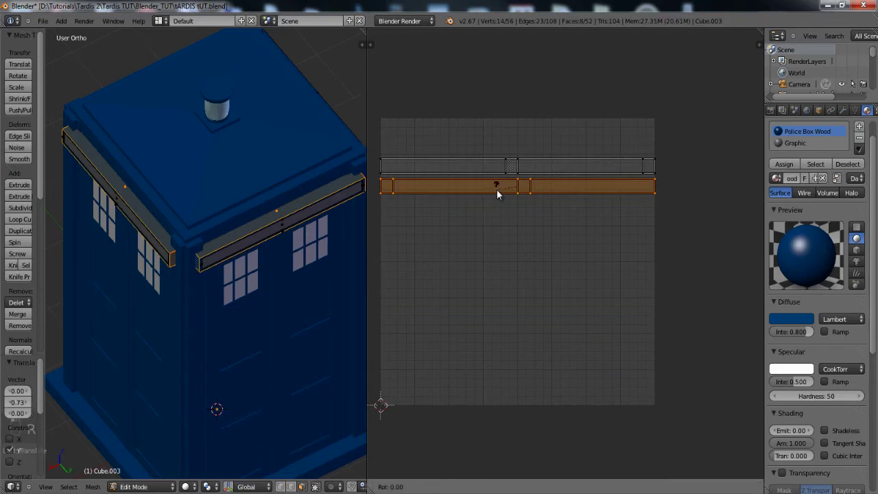
type("180")
key("Return")
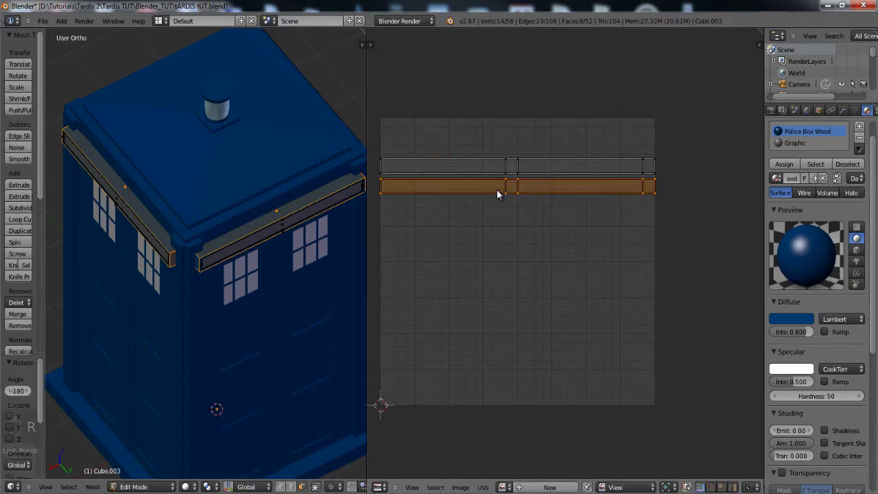
- Select the outer face loops of all four sign boxes together and examine the spacing of their stacked UV strips
middle_click_drag(256, 320, 310, 281)
right_click(309, 276, "shift")
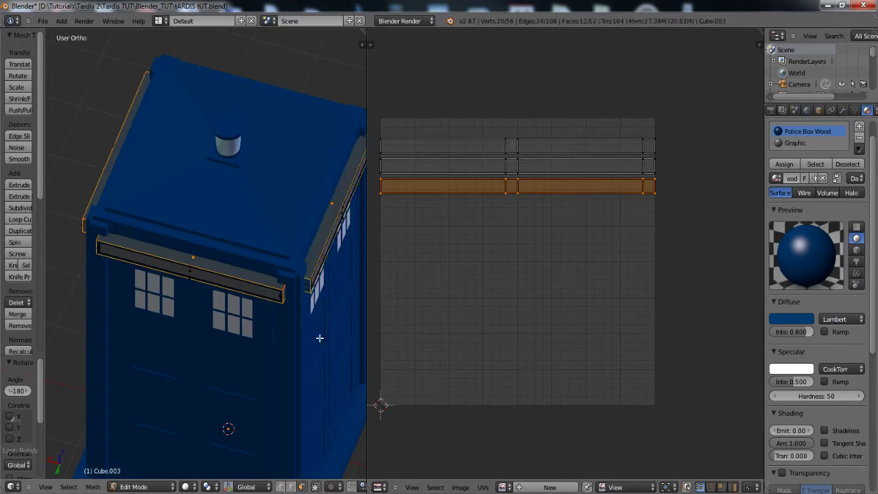
middle_click_drag(320, 337, 204, 292)
right_click(195, 299, "shift")
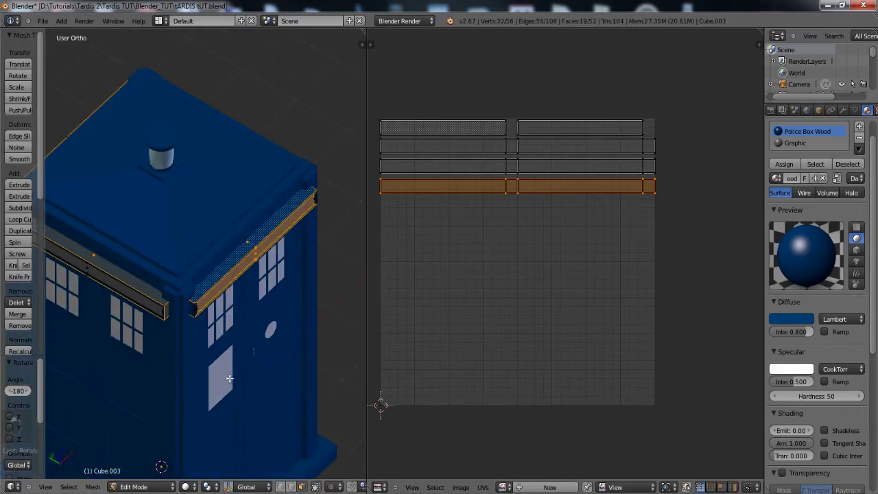
scroll(207, 359, "up", 3)
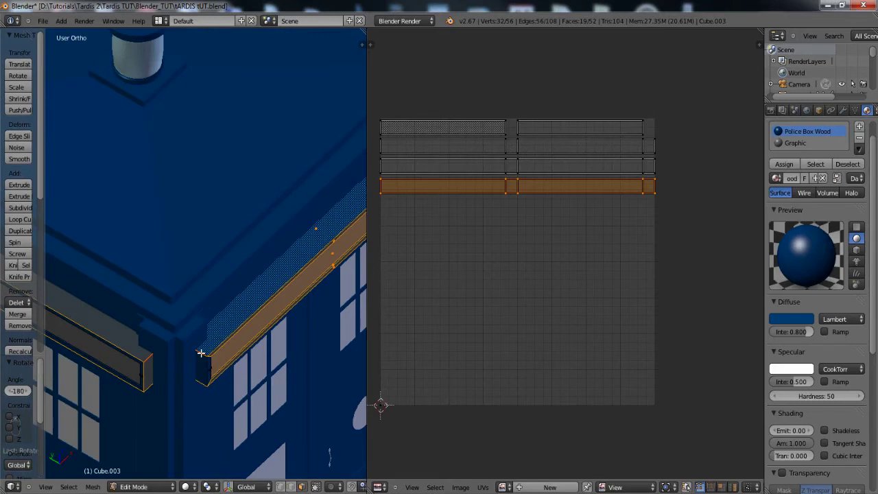
key("ctrl+z")
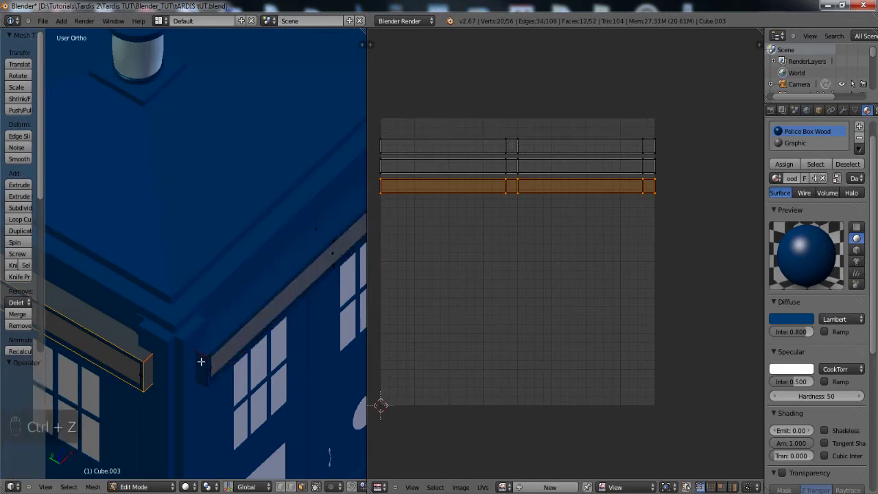
right_click(201, 362, "shift")
middle_click_drag(261, 410, 242, 408)
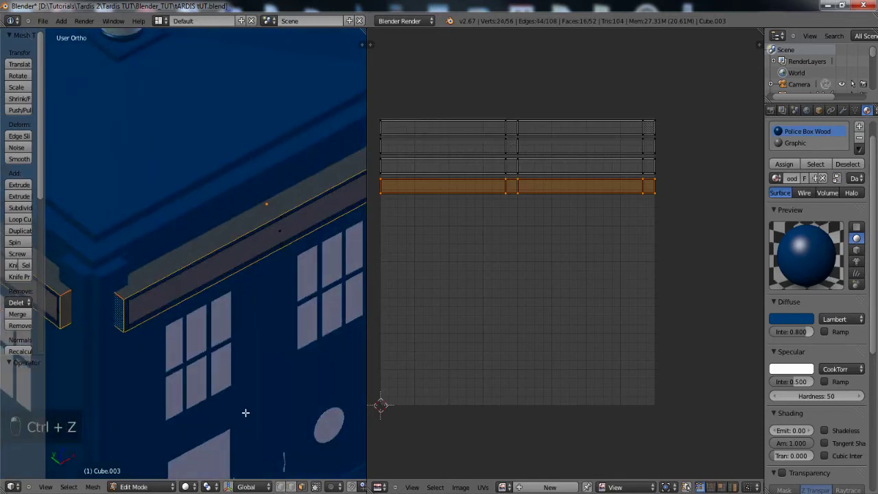
scroll(524, 255, "up", 5)
middle_click_drag(523, 247, 523, 397)
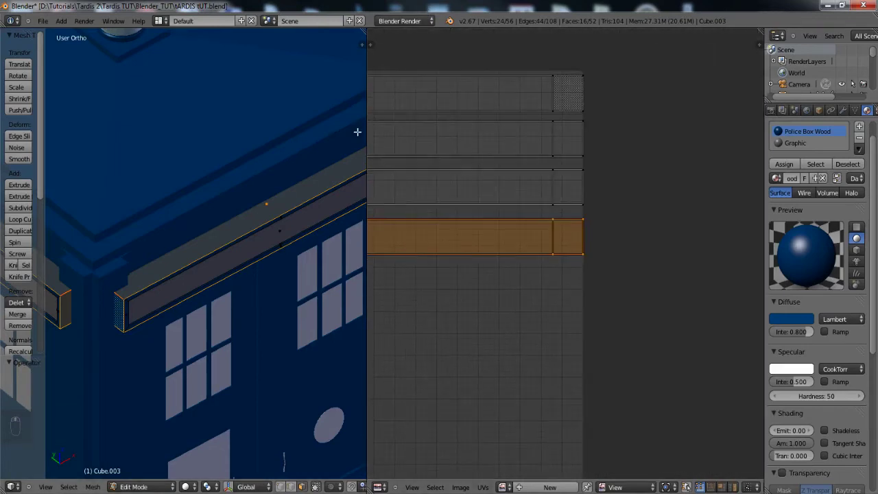
scroll(243, 206, "down", 4)
- Select the narrow front frame face loops around the sign panels of all four sign boxes and unwrap them together
scroll(245, 212, "up", 7)
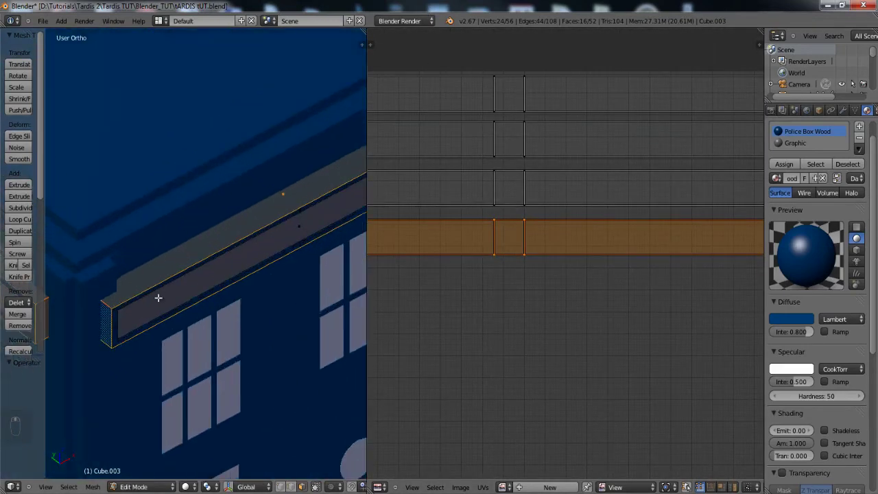
middle_click_drag(191, 247, 320, 157, "shift")
right_click(207, 263, "alt")
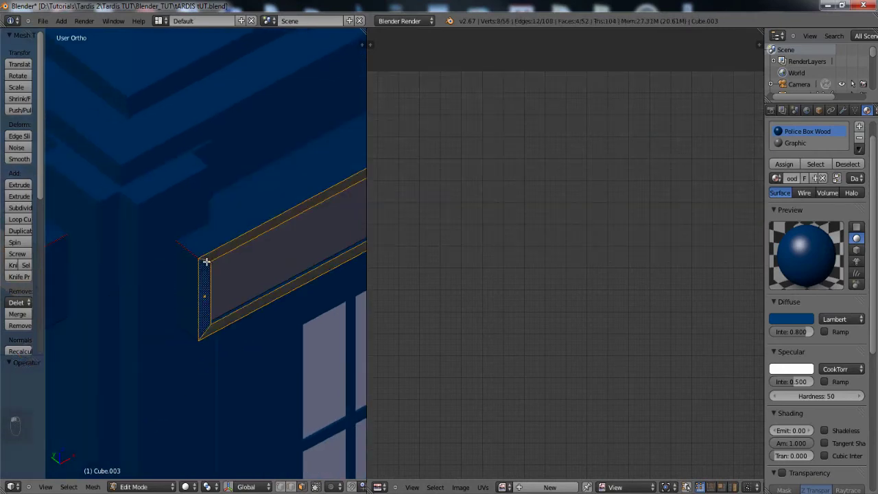
middle_click_drag(206, 261, 243, 292)
right_click(320, 262, "alt+shift")
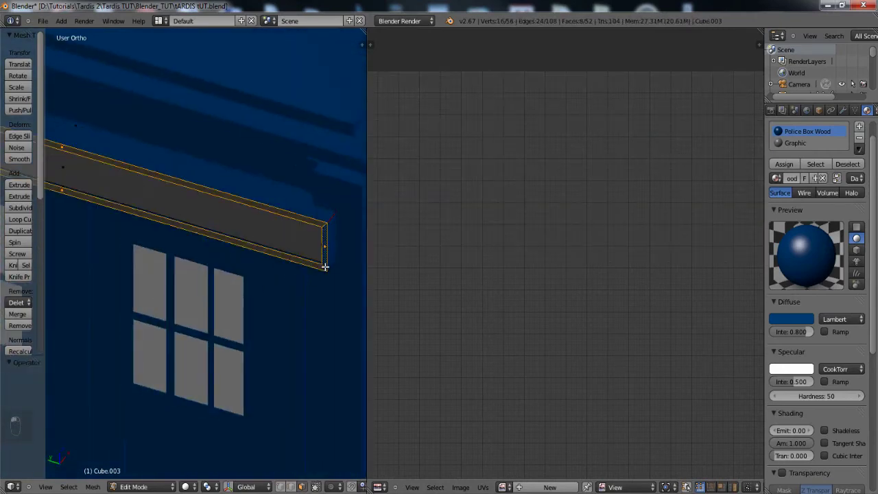
scroll(151, 261, "down", 5)
scroll(241, 262, "up", 5)
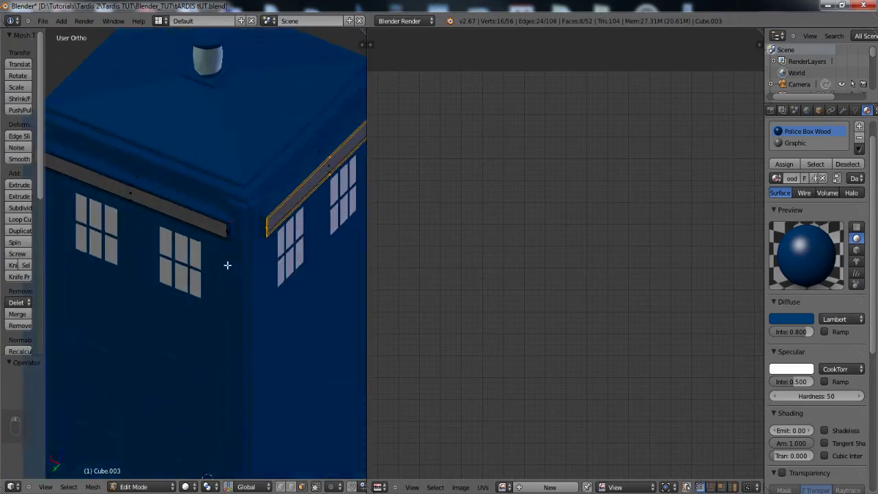
right_click(295, 212, "alt+shift")
middle_click_drag(251, 218, 284, 188)
right_click(218, 200, "alt+shift")
scroll(157, 202, "down", 5)
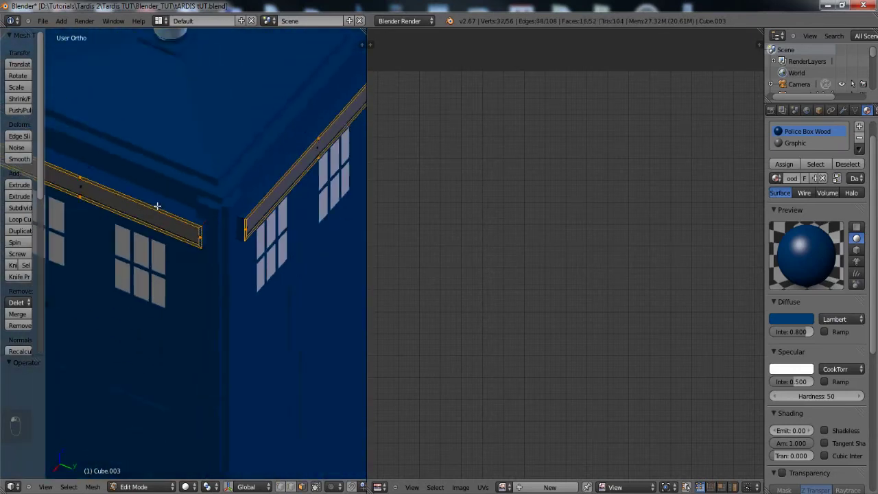
middle_click_drag(157, 202, 172, 202)
key("u")
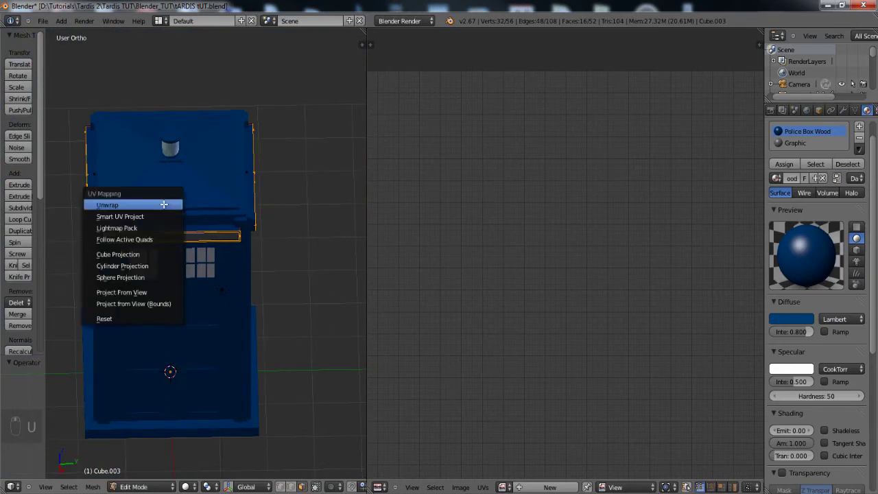
left_click(164, 205)
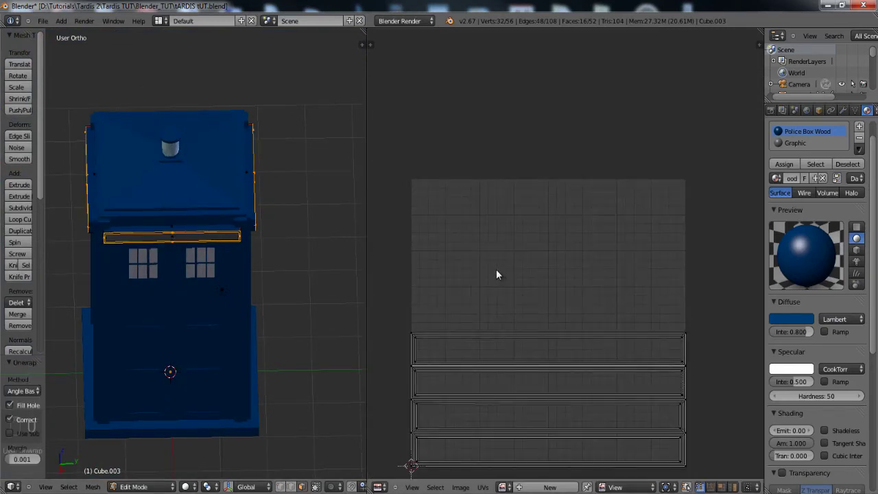
- Examine the unwrapped frame UVs of the four sign boxes against the frame corners on the model
scroll(480, 265, "up", 2)
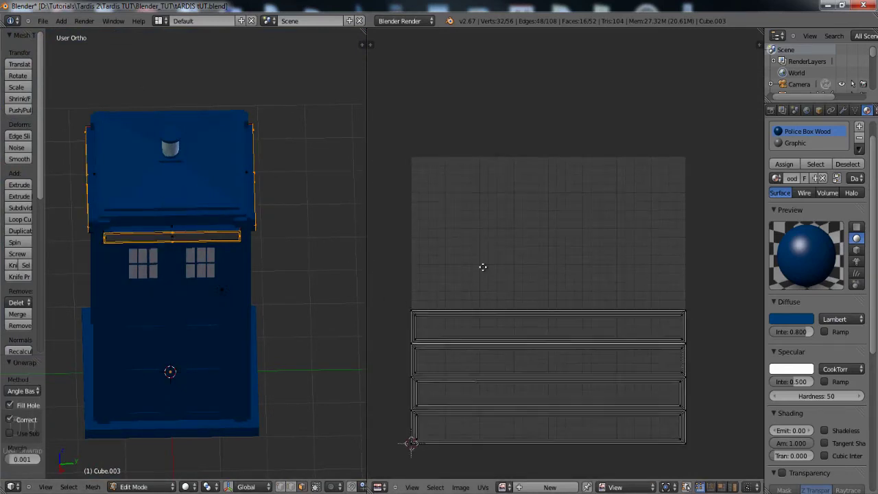
scroll(494, 278, "up", 3)
scroll(156, 257, "up", 4)
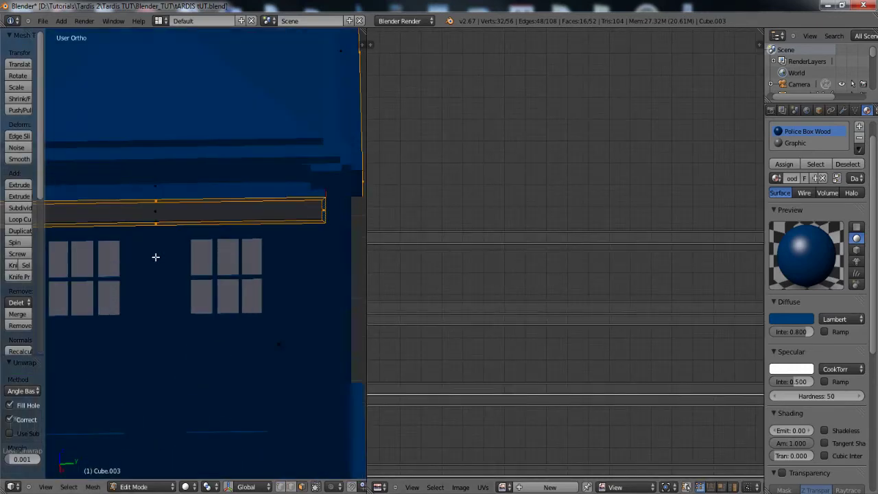
middle_click_drag(93, 246, 365, 238, "shift")
middle_click_drag(211, 227, 93, 298, "shift")
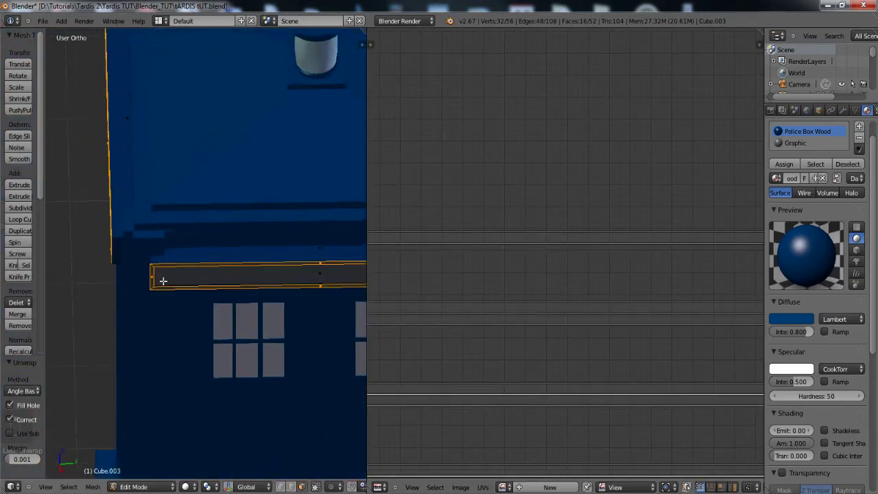
scroll(559, 344, "down", 5)
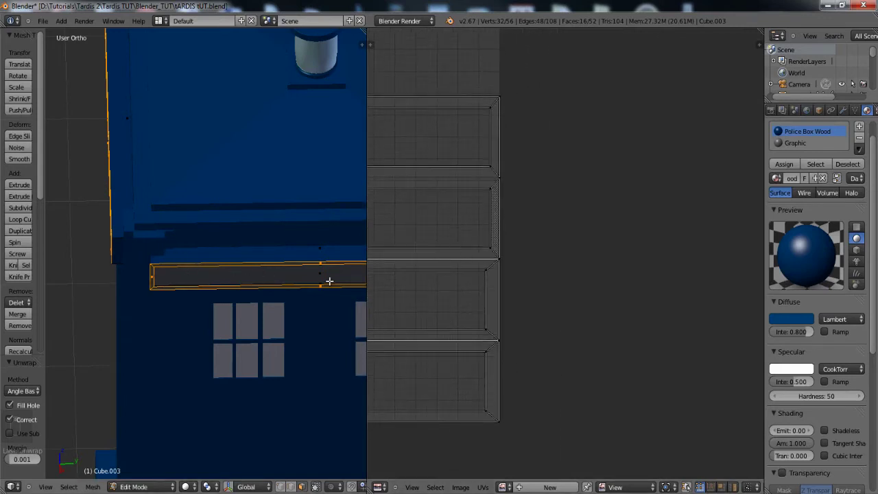
- Add the outer face loops of the four sign boxes to the selected frames and compare both sets of UVs
middle_click_drag(330, 281, 190, 313)
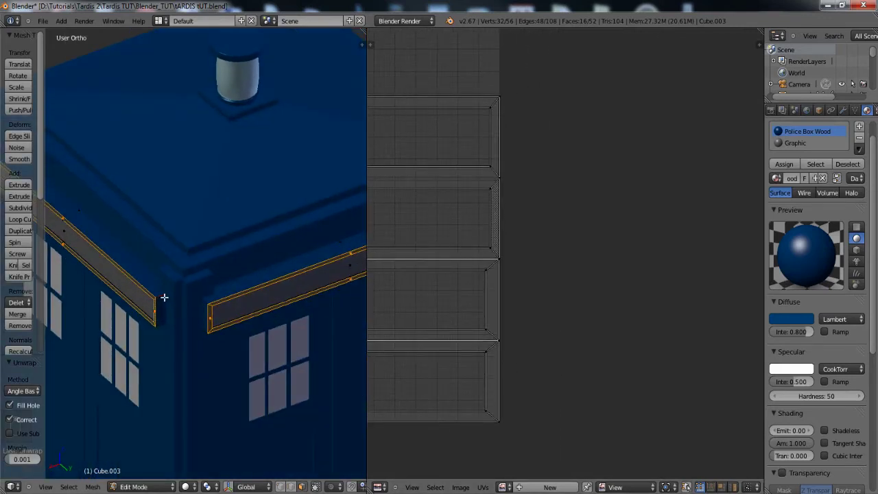
right_click(165, 297, "alt+shift")
right_click(206, 299, "alt+shift")
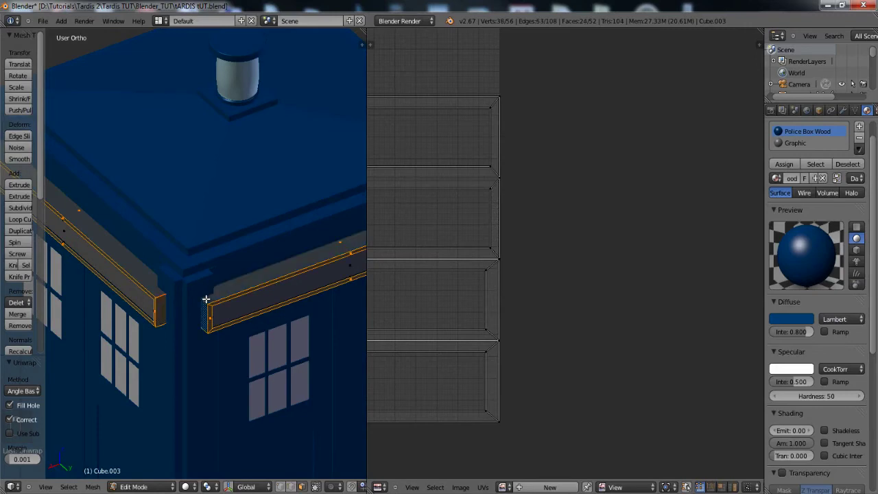
scroll(300, 290, "down", 3)
middle_click_drag(300, 290, 199, 245)
right_click(200, 273, "alt+shift")
right_click(175, 235, "alt+shift")
scroll(464, 236, "down", 4)
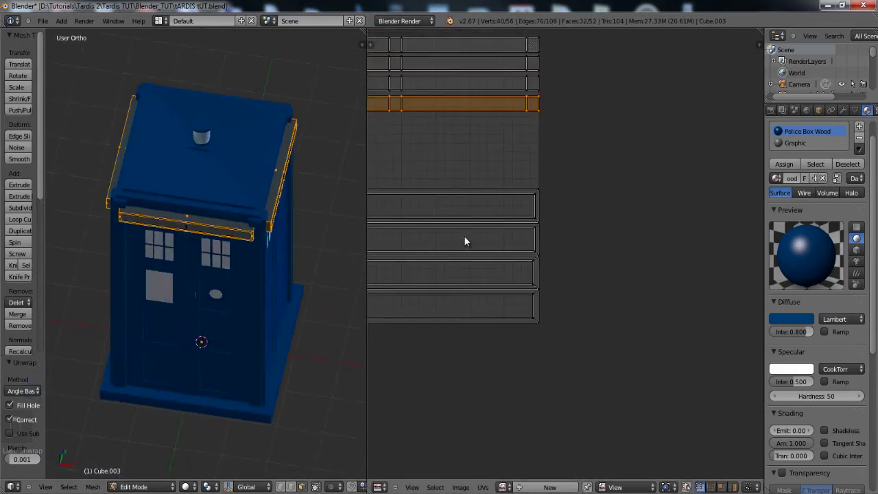
scroll(439, 232, "down", 2)
scroll(439, 263, "up", 2)
scroll(441, 253, "up", 1)
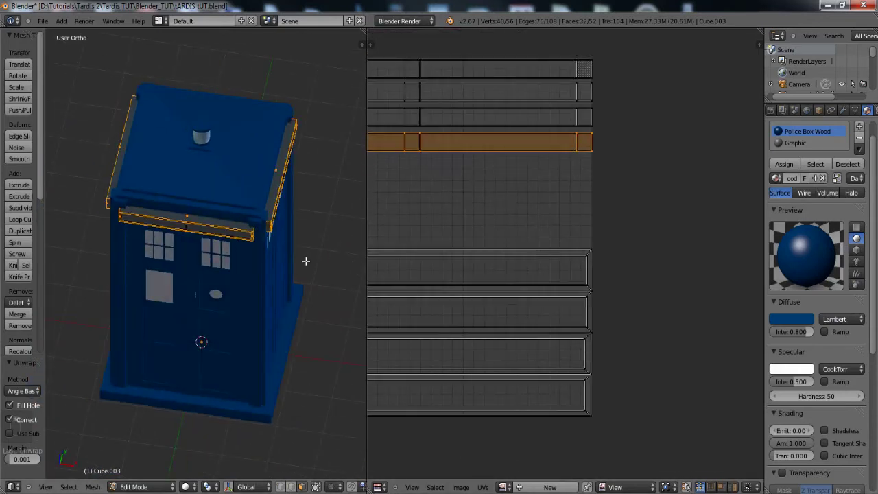
scroll(210, 260, "up", 5)
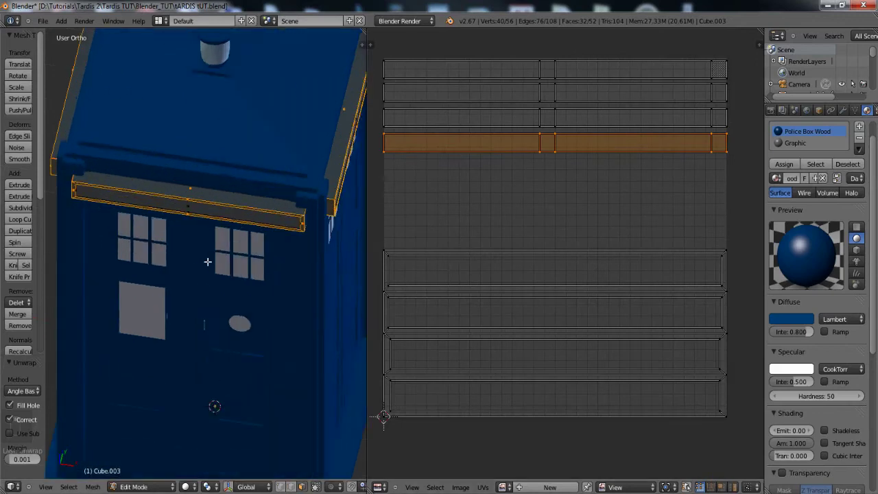
- Select only the inner Graphic sign panel faces of all four boxes and unwrap them together
right_click(210, 202)
middle_click_drag(265, 220, 229, 238)
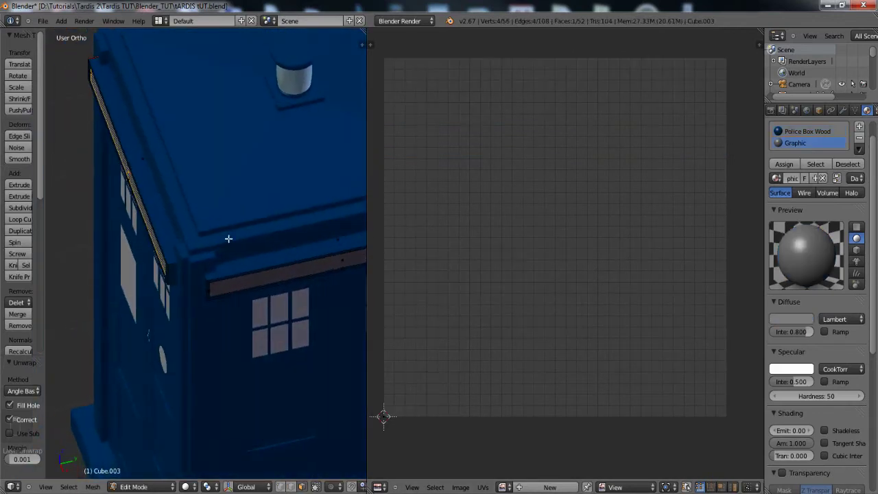
middle_click_drag(265, 282, 144, 300)
right_click(263, 310, "shift")
right_click(163, 209, "shift")
middle_click_drag(163, 210, 143, 243)
key("u")
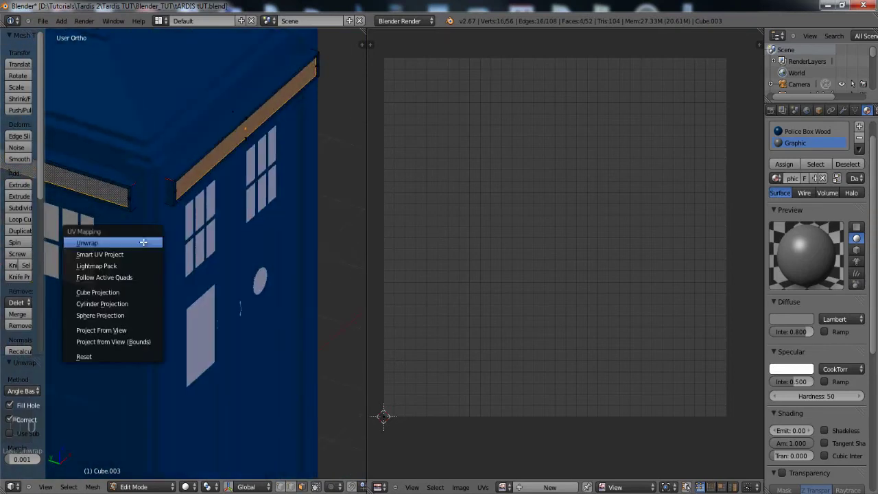
left_click(101, 243)
- Align the right-end UV vertices of the four sign panel strips on one vertical line by scaling them to 0 along X
scroll(586, 310, "up", 1)
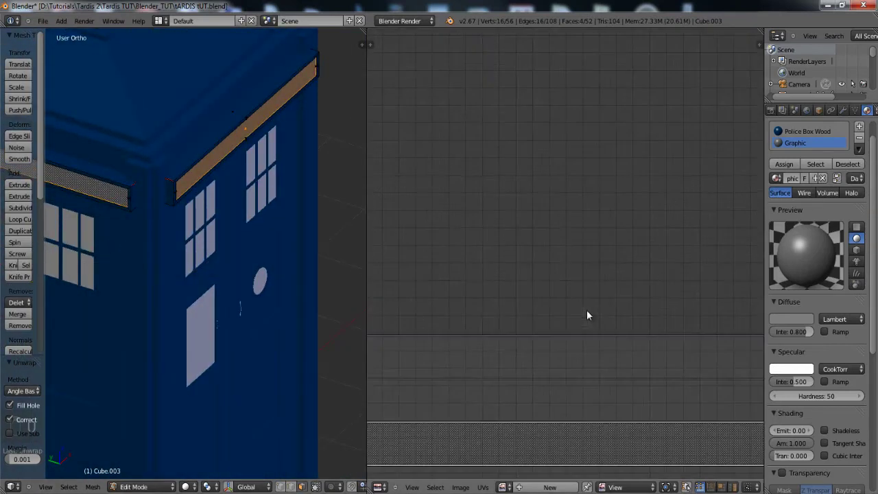
scroll(533, 336, "down", 1)
middle_click_drag(534, 346, 585, 269)
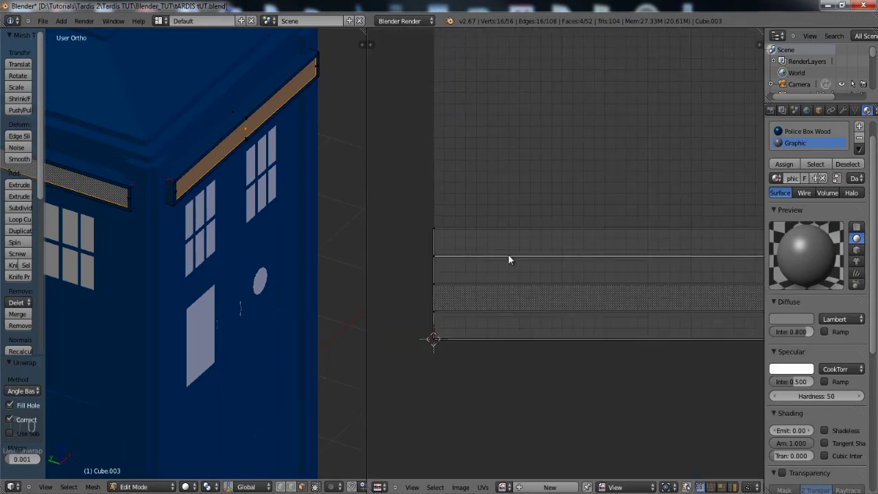
scroll(604, 277, "down", 2)
key("a")
scroll(608, 284, "down", 2)
key("b")
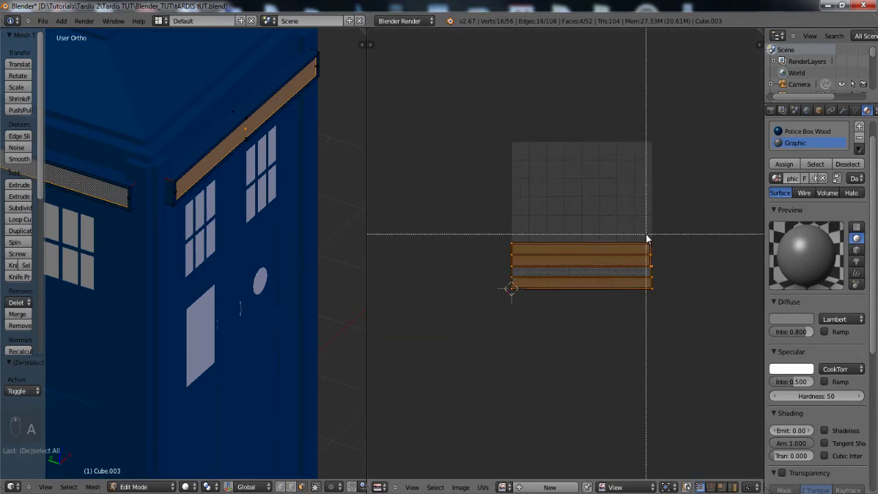
key("a")
left_click_drag(646, 232, 687, 289)
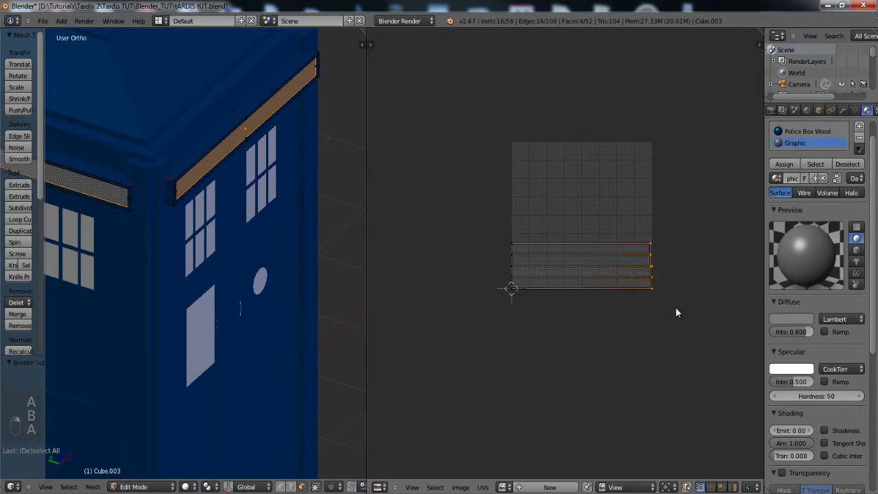
middle_click_drag(702, 314, 523, 257)
scroll(523, 257, "up", 5)
middle_click_drag(452, 202, 684, 321)
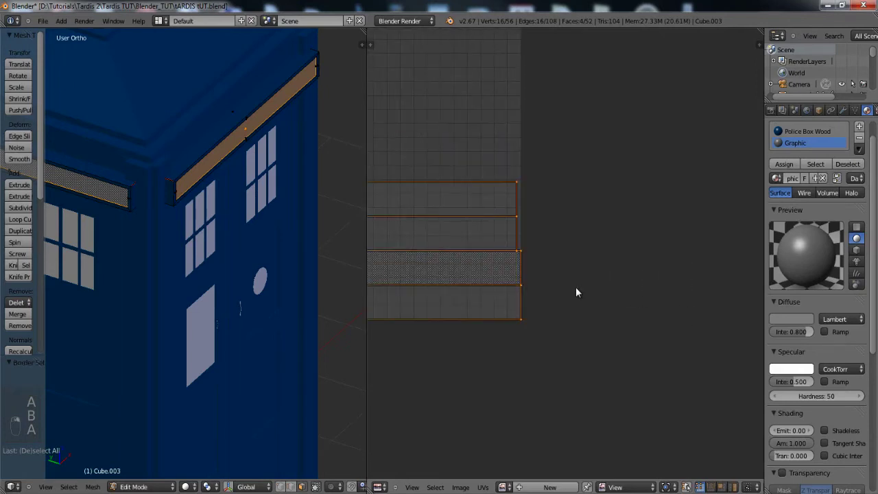
key("s")
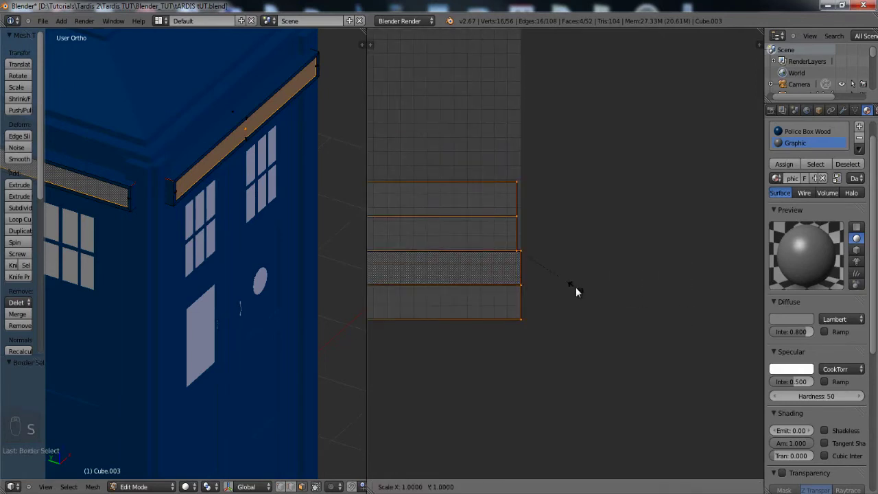
key("x")
key("0")
key("Return")
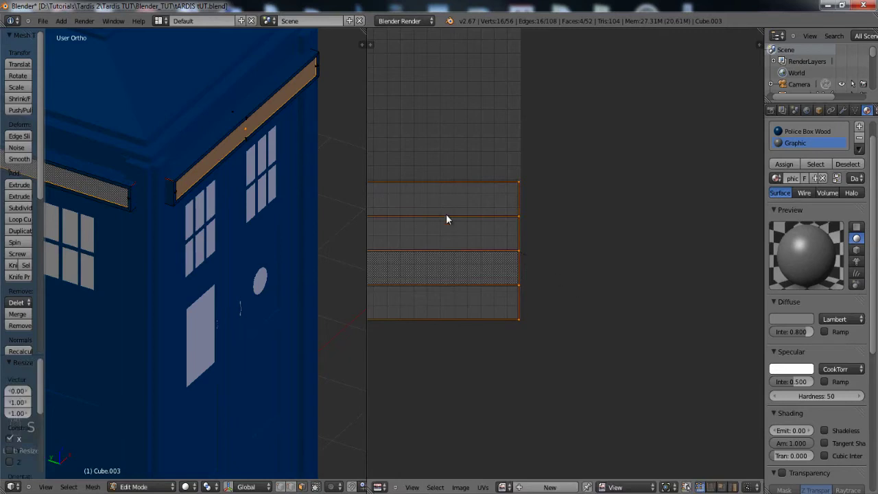
right_click(472, 265)
scroll(472, 265, "down", 5)
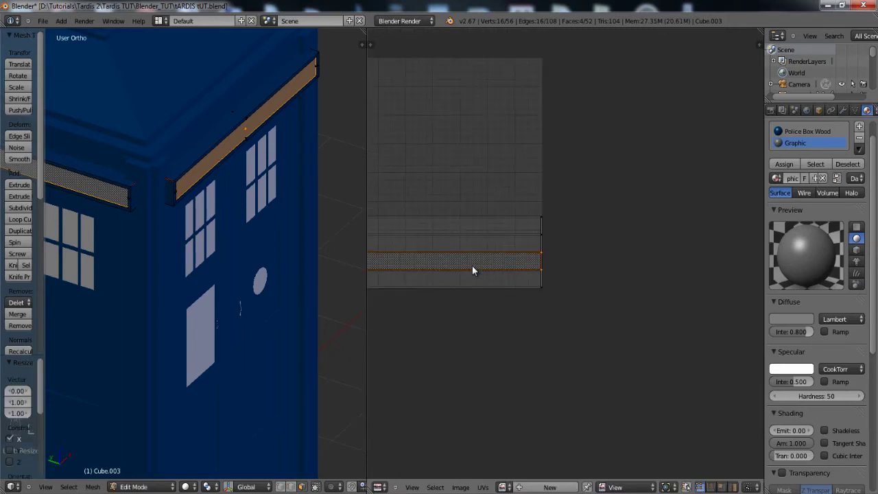
right_click(548, 275)
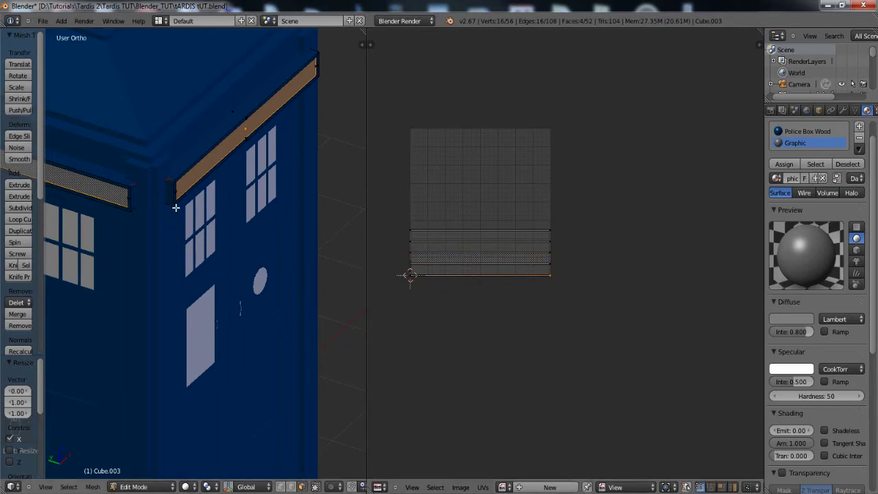
- Add the front frame face loops of all four sign boxes to the selected sign panels
right_click(128, 208, "shift")
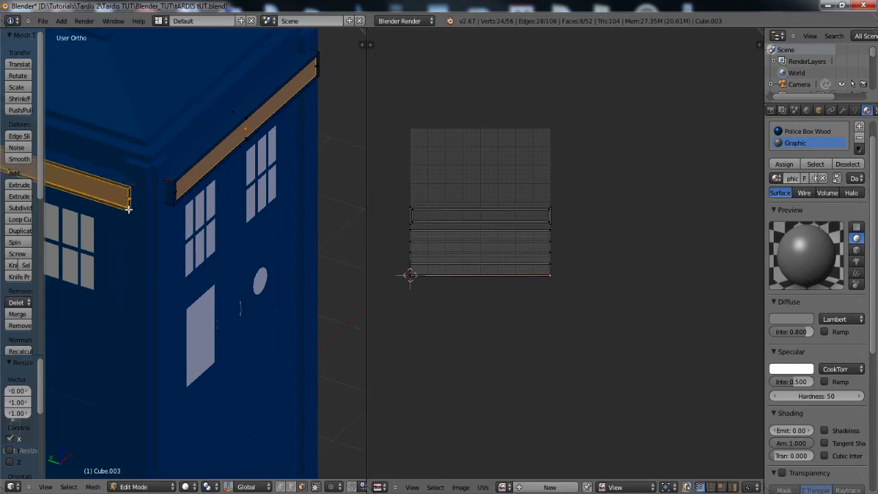
right_click(176, 198, "shift")
middle_click_drag(306, 192, 247, 230)
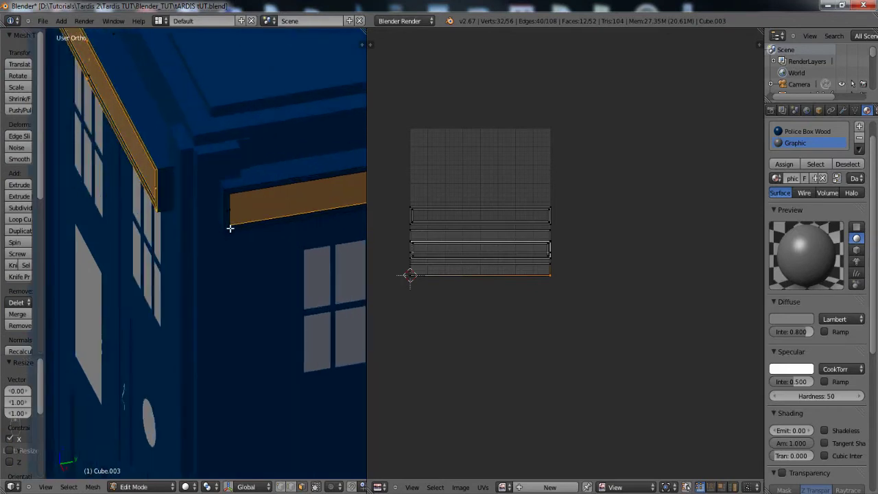
right_click(230, 228, "shift")
middle_click_drag(301, 224, 201, 218)
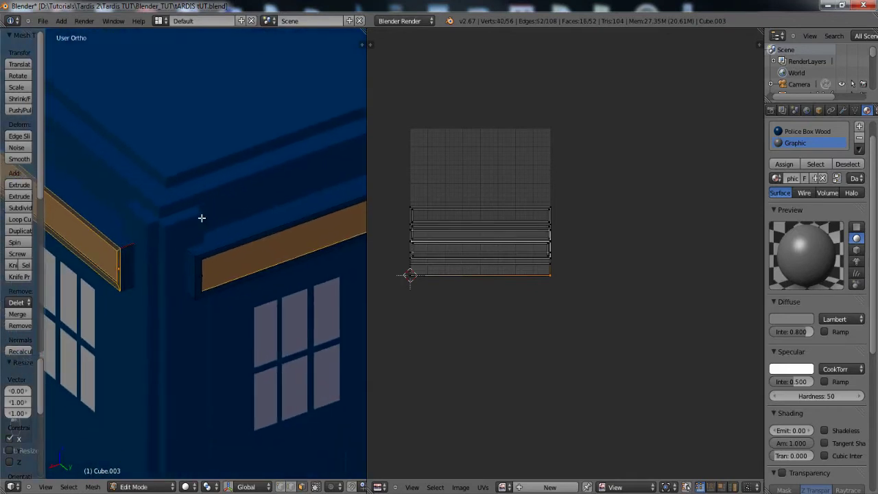
right_click(198, 290, "shift")
middle_click_drag(261, 256, 45, 260)
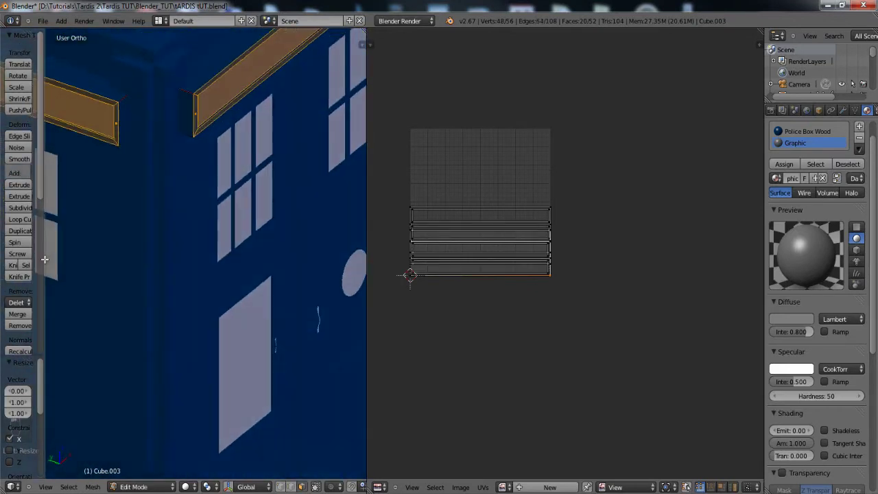
middle_click_drag(317, 166, 258, 185)
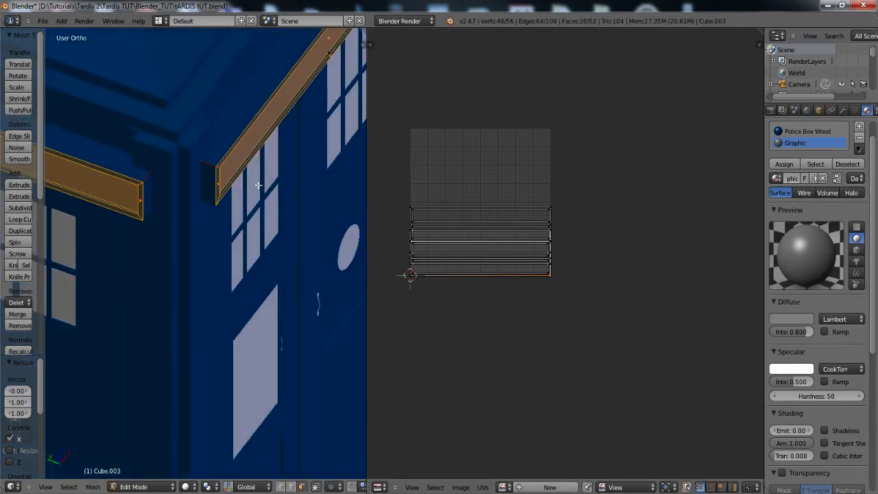
- Add the outer face loops of the four sign boxes to the selection and examine the overlapping frame and panel UVs
right_click(212, 165, "shift")
middle_click_drag(155, 196, 309, 195)
right_click(333, 289, "shift")
middle_click_drag(336, 294, 167, 267)
right_click(136, 258, "shift")
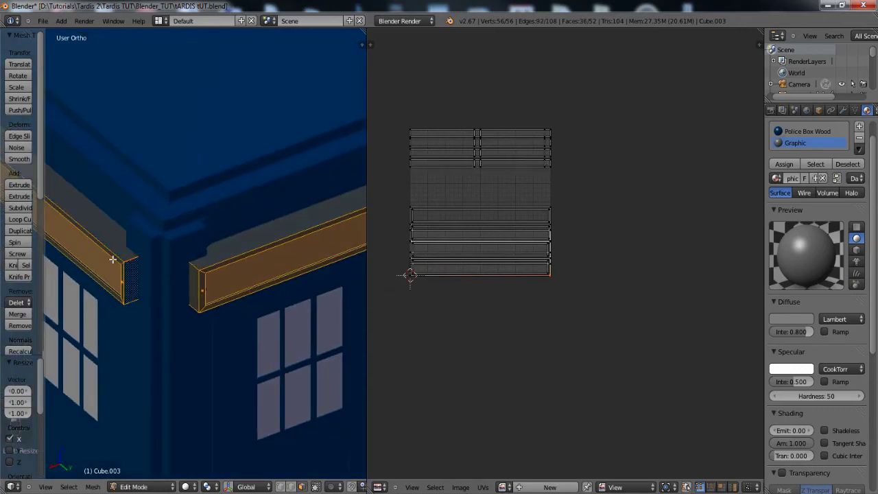
middle_click_drag(114, 257, 222, 261)
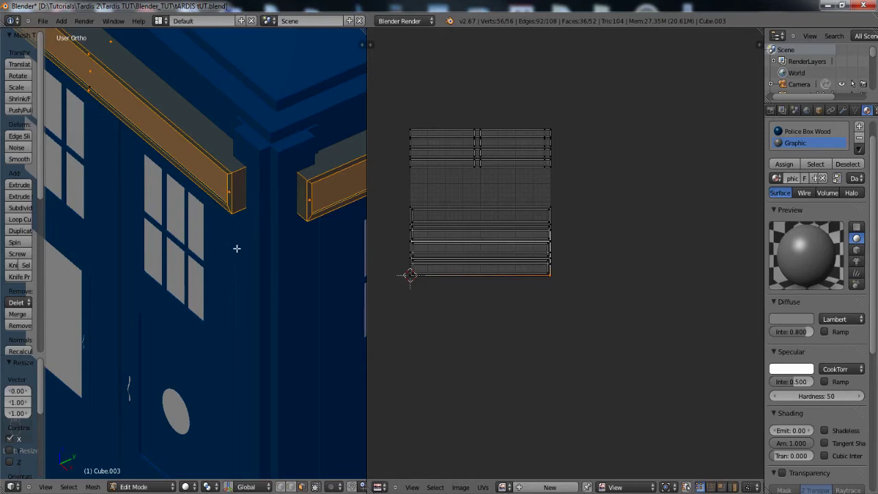
scroll(439, 250, "up", 2)
scroll(480, 314, "up", 2)
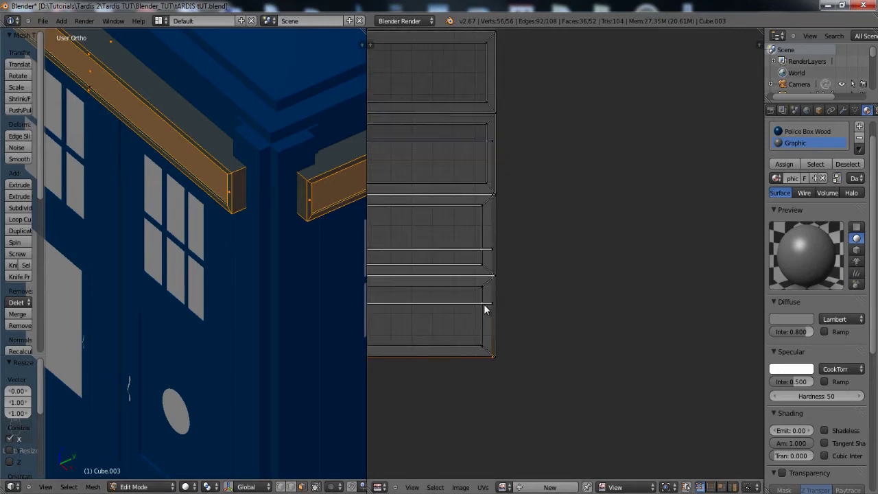
- Examine where the sign panel UVs overlap the front frame UVs at the right end of the lower strips
scroll(480, 308, "up", 2)
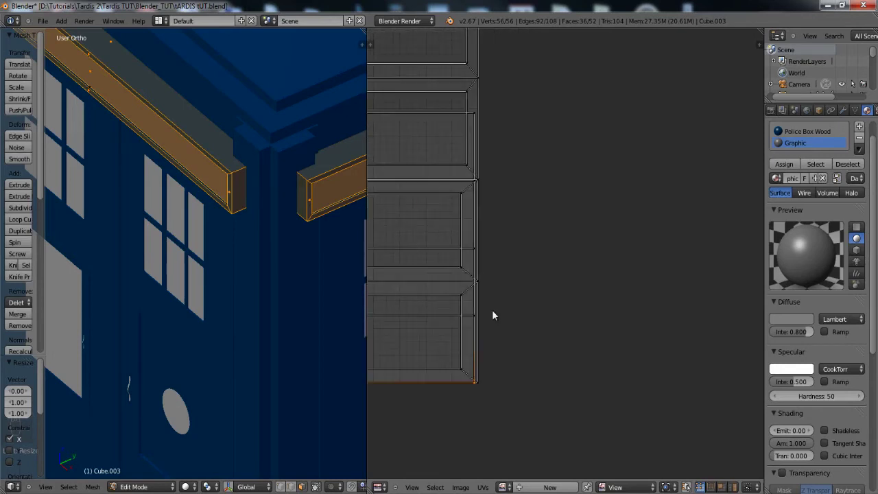
scroll(525, 263, "up", 1)
scroll(530, 276, "up", 1)
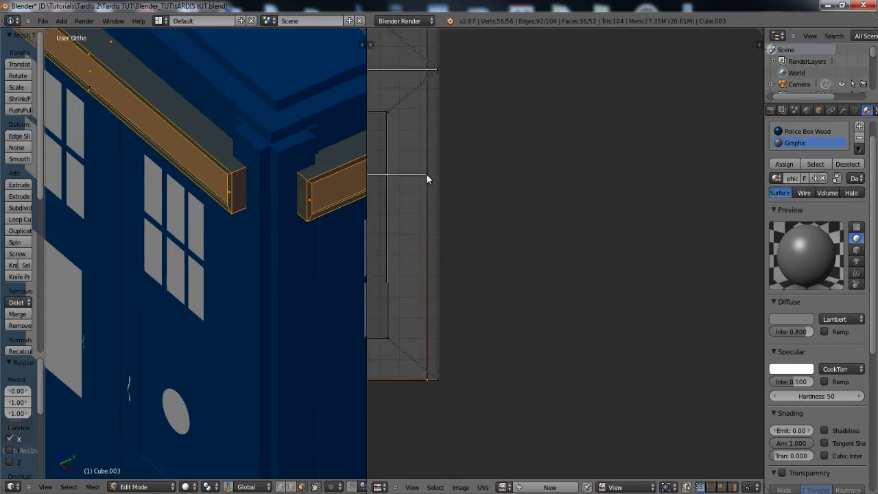
scroll(484, 216, "down", 1)
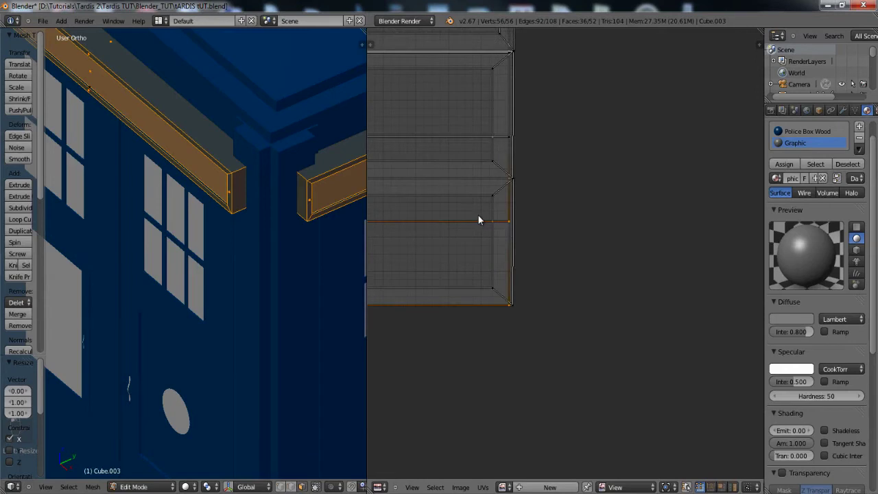
scroll(479, 219, "down", 3)
key("l")
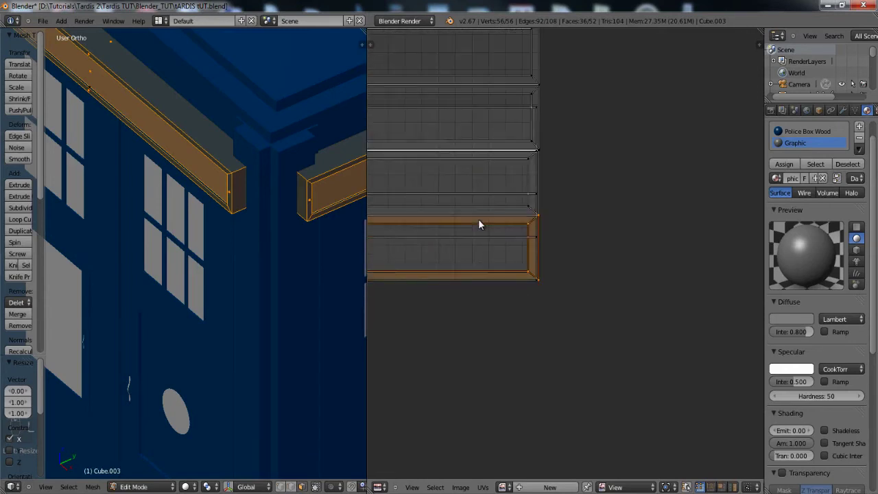
scroll(528, 256, "up", 2)
middle_click_drag(531, 241, 650, 204)
scroll(645, 251, "down", 1)
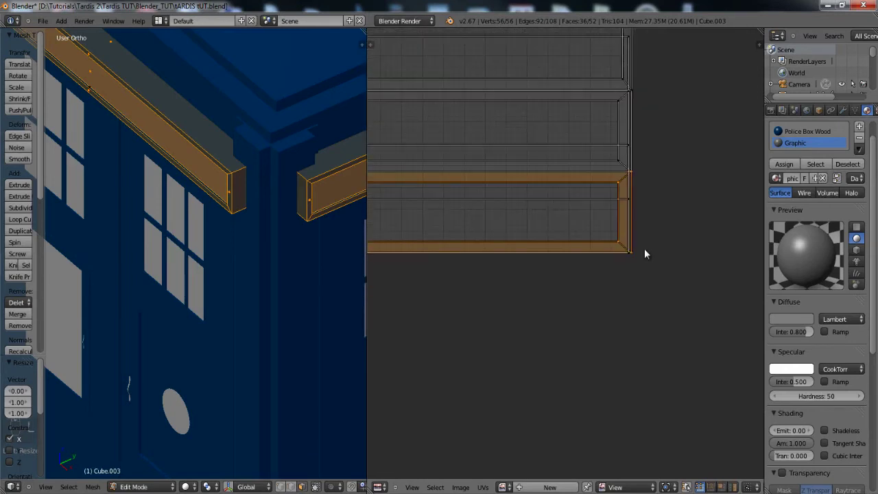
right_click(627, 252)
scroll(579, 254, "down", 3)
middle_click_drag(514, 206, 603, 342)
middle_click_drag(510, 159, 550, 163)
scroll(556, 179, "down", 1)
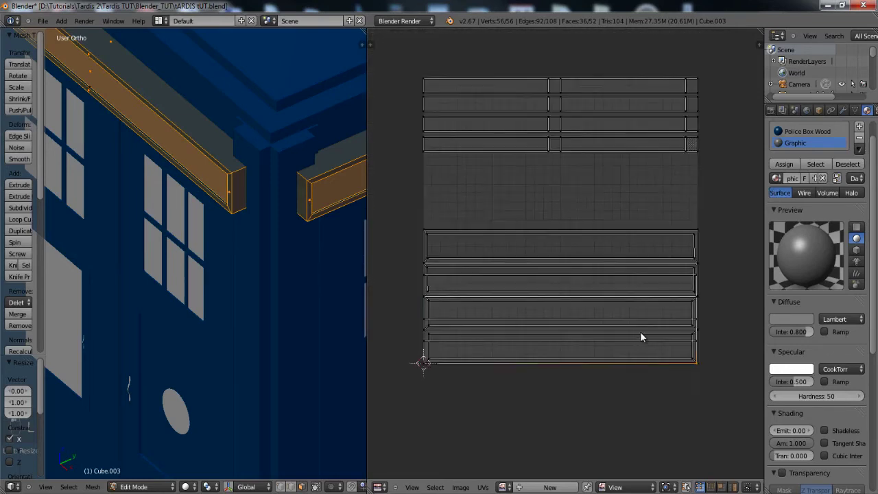
key("l")
key("l")
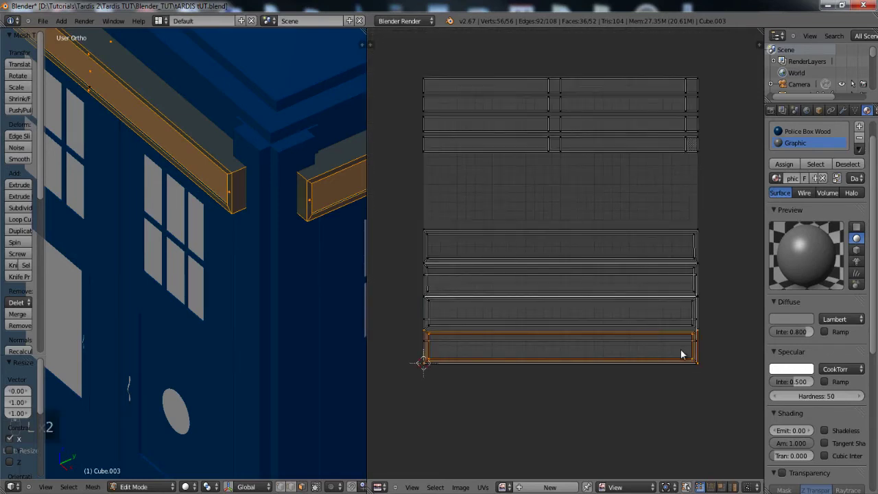
key("g")
key("y")
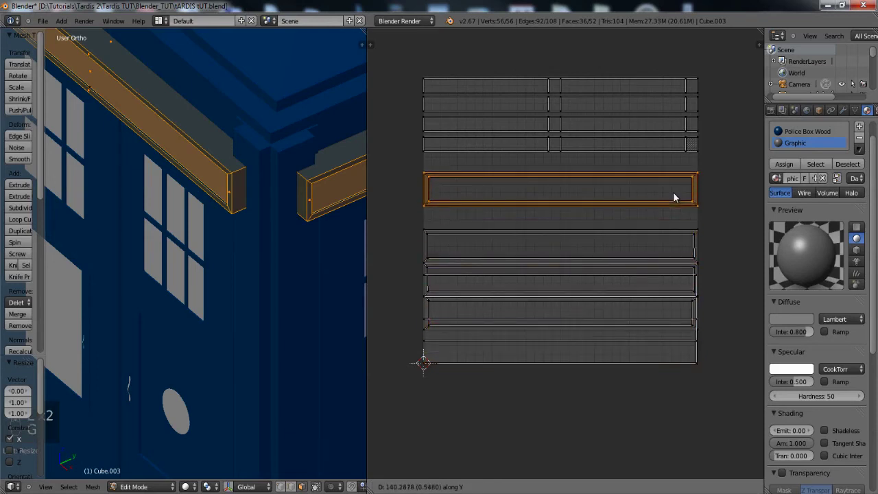
right_click(673, 192)
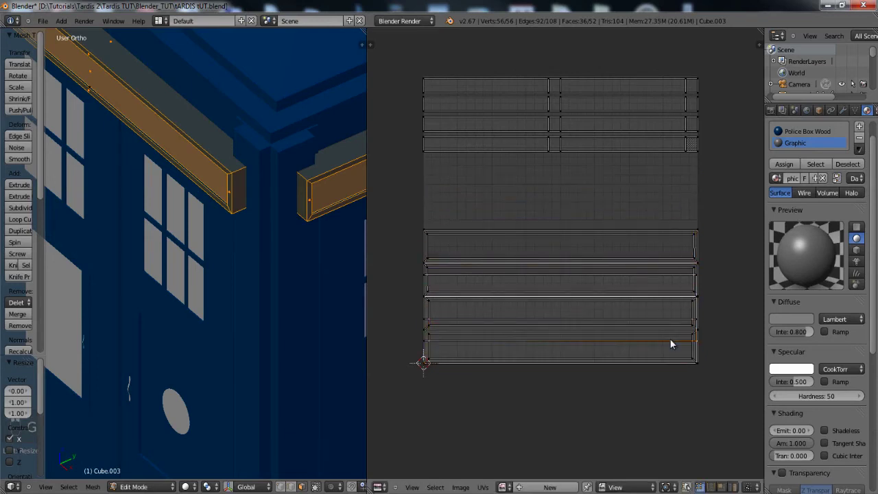
key("l")
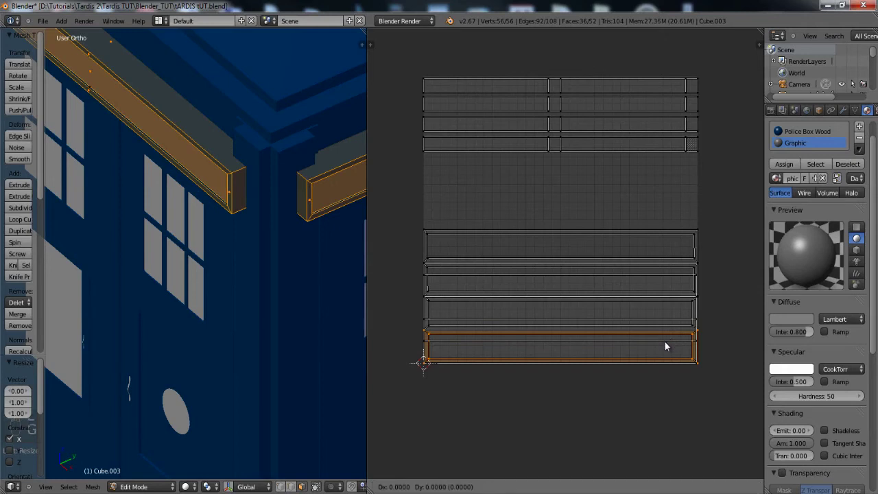
key("g")
key("y")
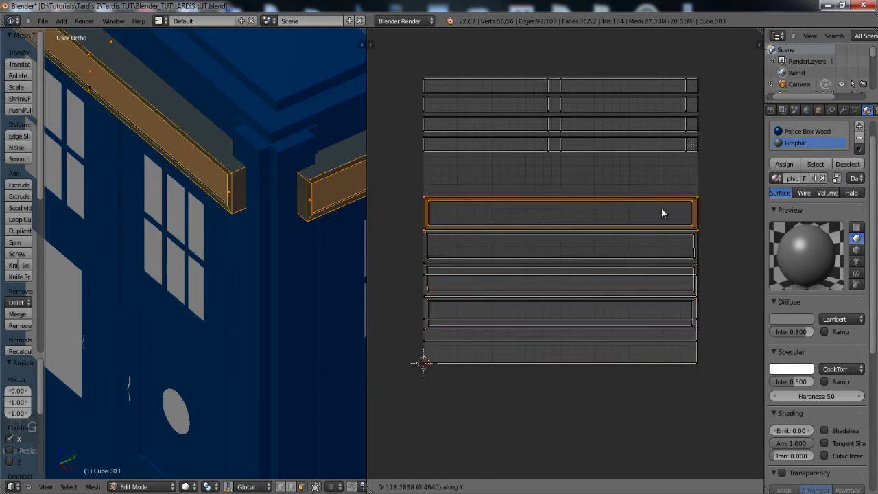
right_click(662, 213)
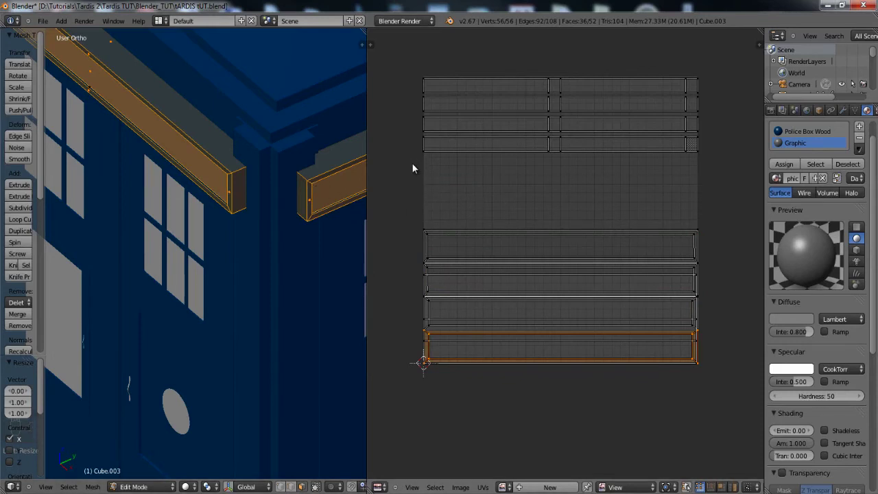
- Select only the front-left box's Graphic sign panel face and move its UV island up about 0.242 along Y
right_click(218, 178)
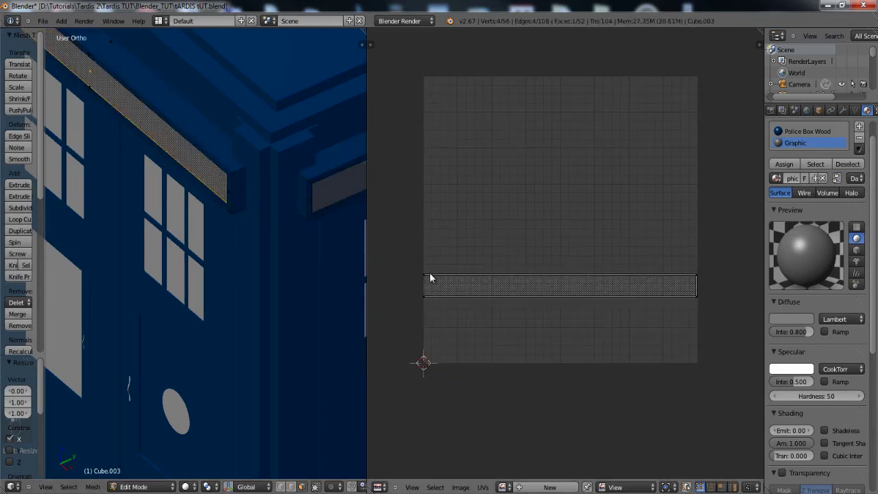
key("a")
key("g")
key("y")
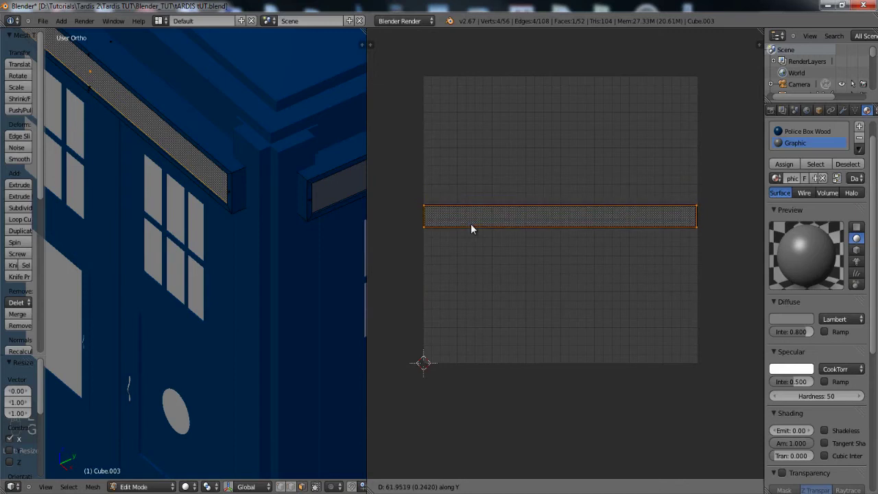
left_click(471, 223)
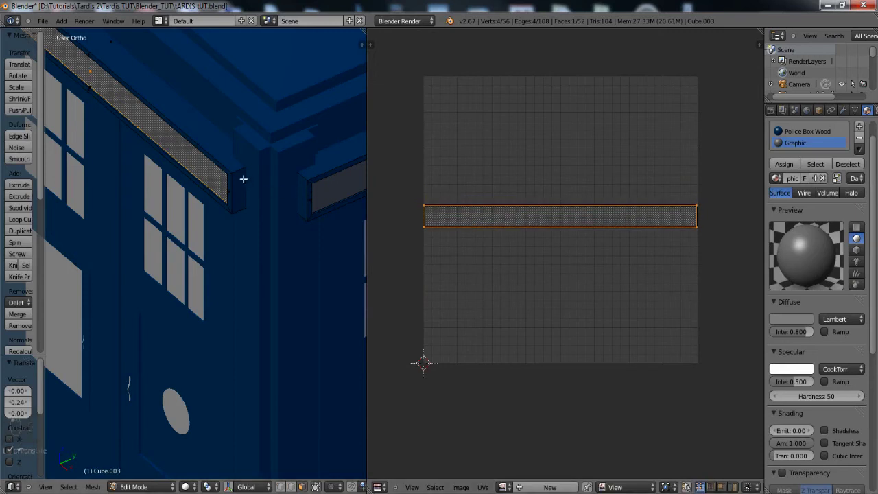
right_click(298, 173, "shift")
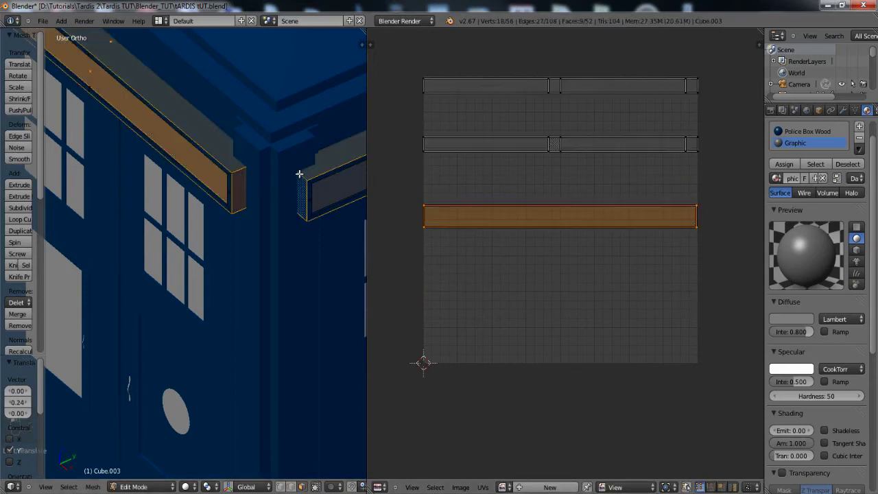
right_click(310, 184, "alt+shift")
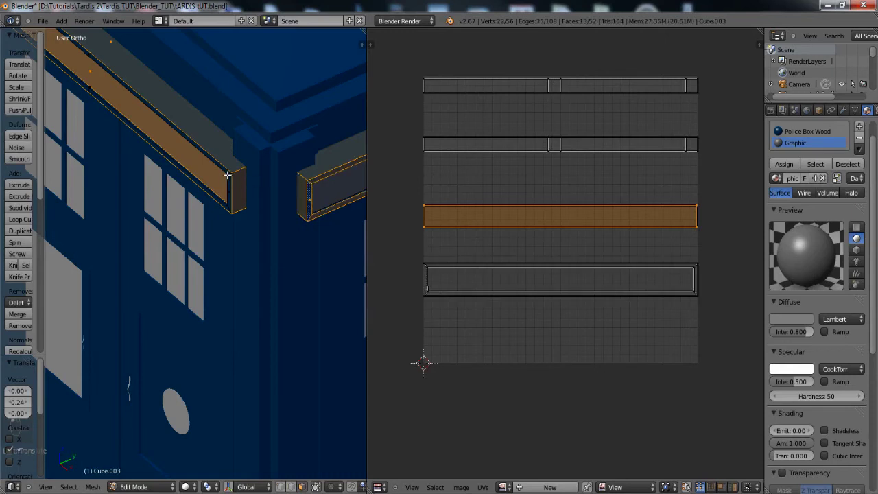
key("ctrl+l")
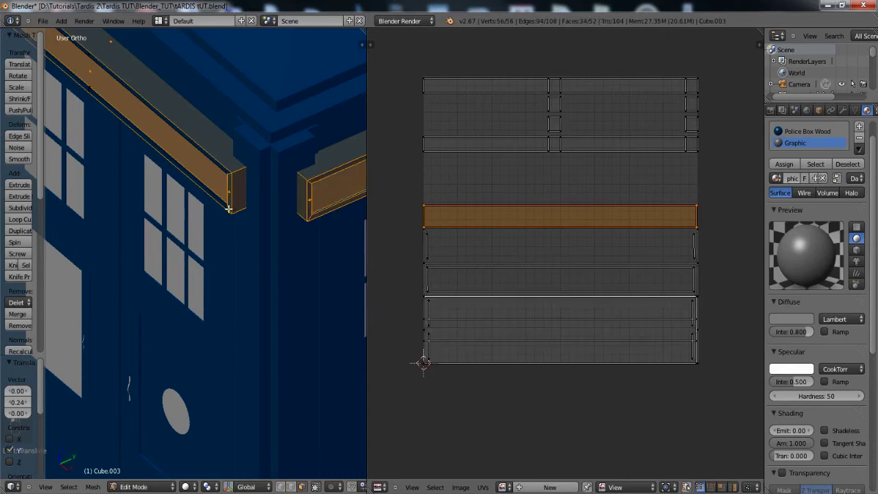
right_click(228, 208, "alt")
key("ctrl+l")
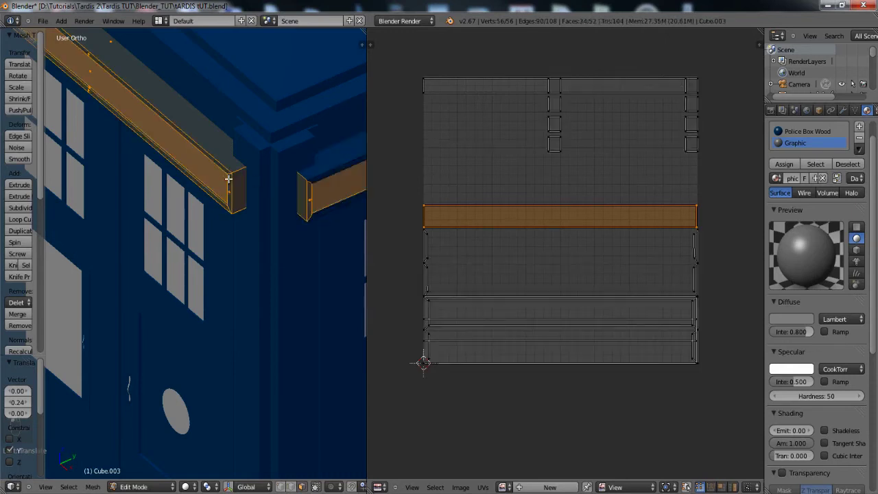
middle_click_drag(323, 235, 309, 237)
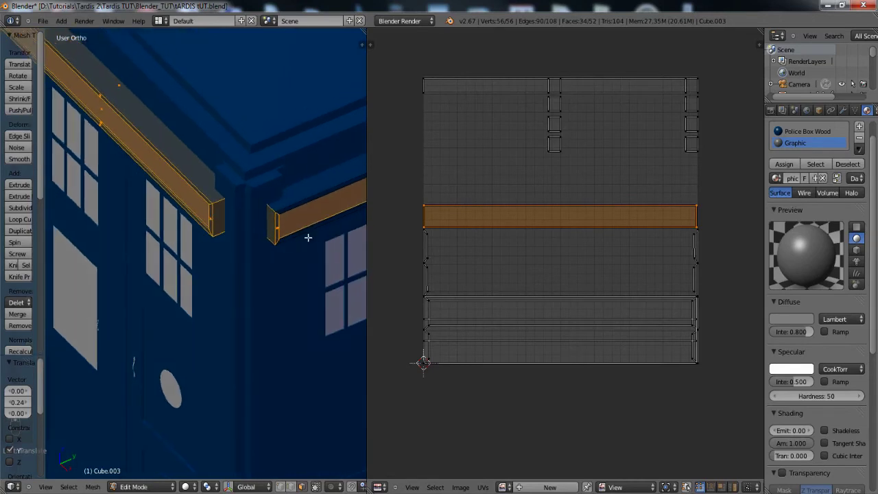
- Clear the selection and select the linked outer strip faces of all four sign boxes
key("a")
key("l")
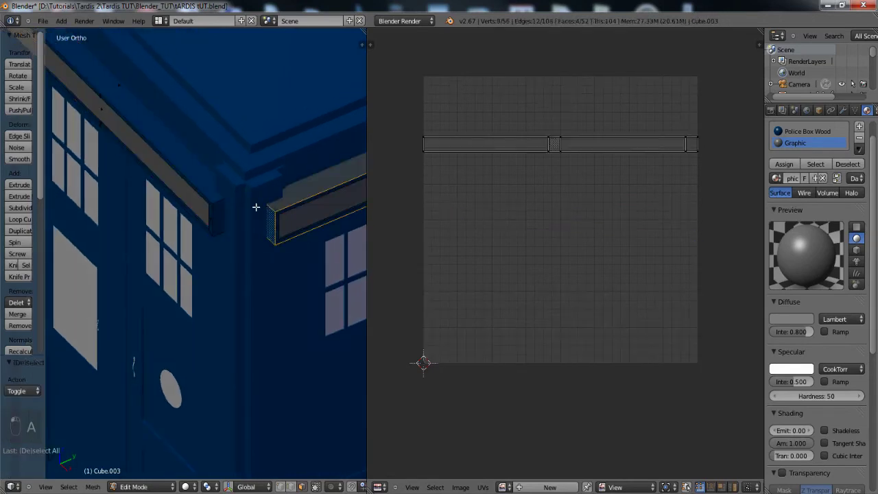
key("l")
middle_click_drag(199, 243, 246, 208)
key("l")
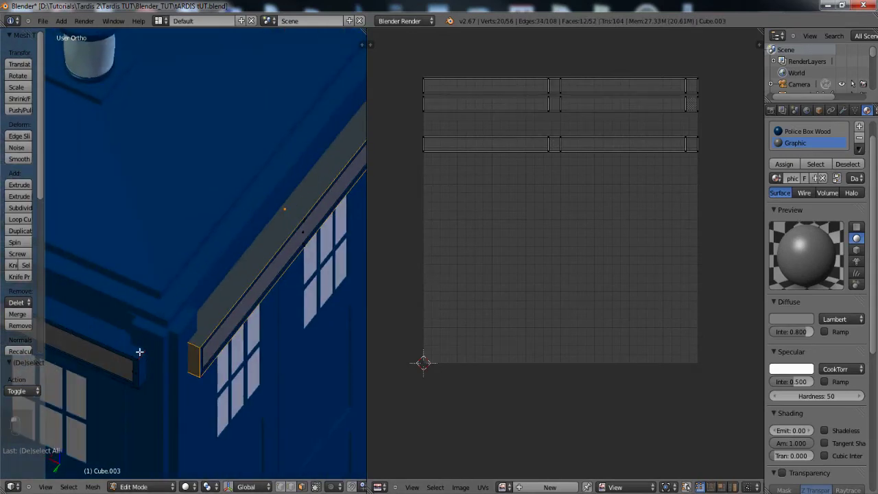
key("l")
- Add the linked front frame faces of all four sign boxes to the selection, leaving out the inner rims
middle_click_drag(157, 352, 235, 242, "shift")
scroll(221, 281, "up", 5)
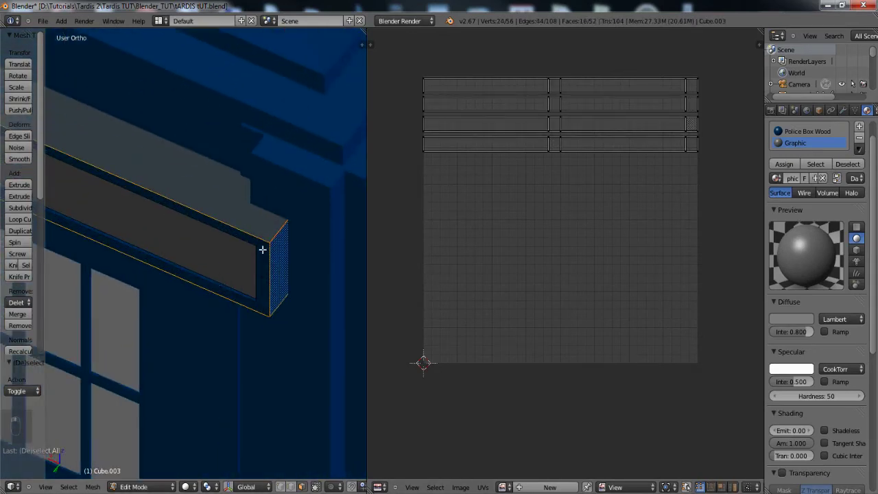
key("l")
middle_click_drag(318, 274, 140, 275)
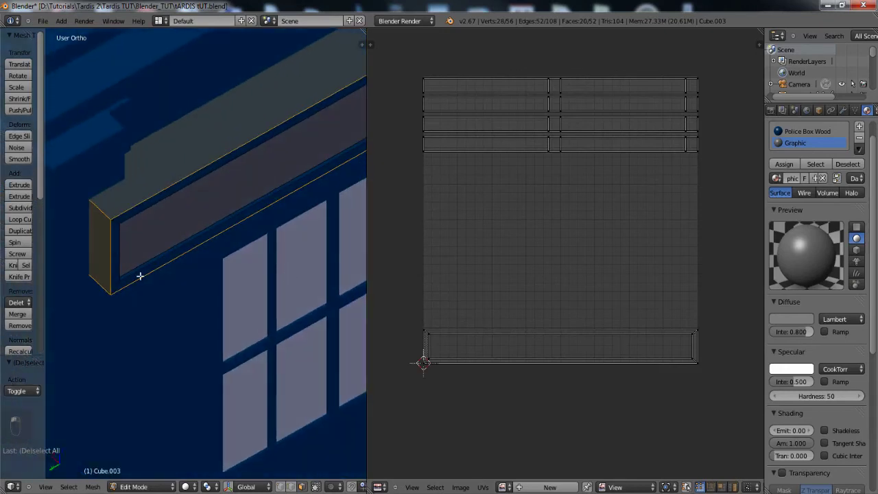
key("l")
middle_click_drag(204, 268, 156, 249)
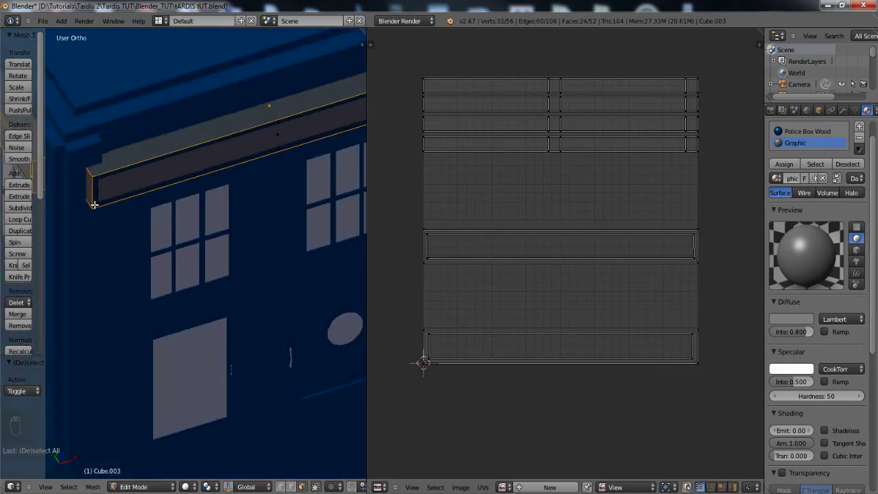
key("l")
middle_click_drag(94, 203, 145, 233)
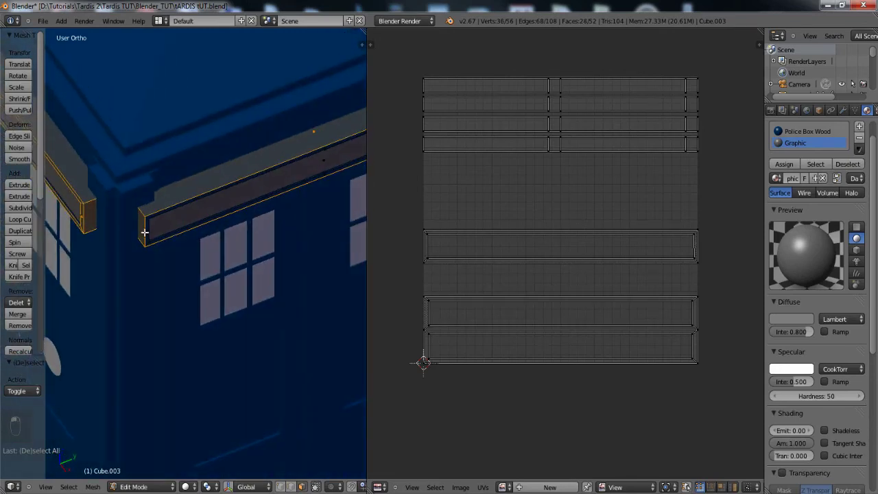
key("l")
scroll(186, 244, "up", 6)
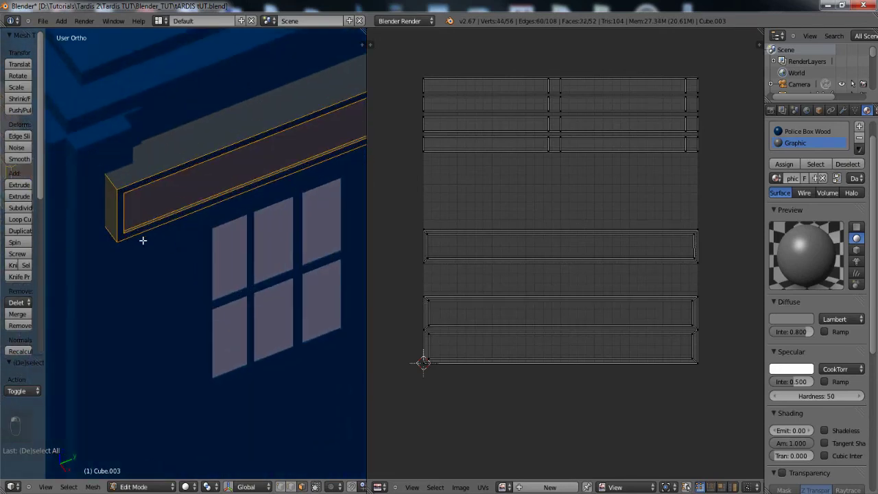
key("ctrl+z")
scroll(200, 254, "up", 2)
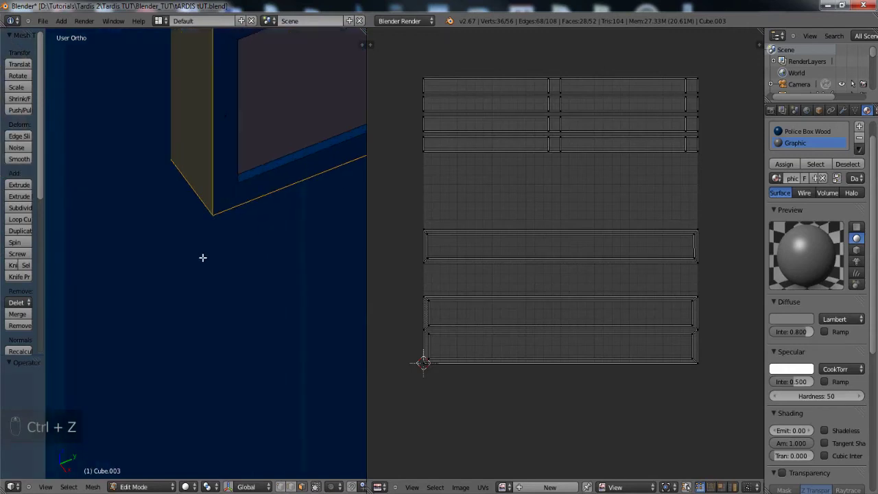
key("l")
scroll(257, 243, "down", 6)
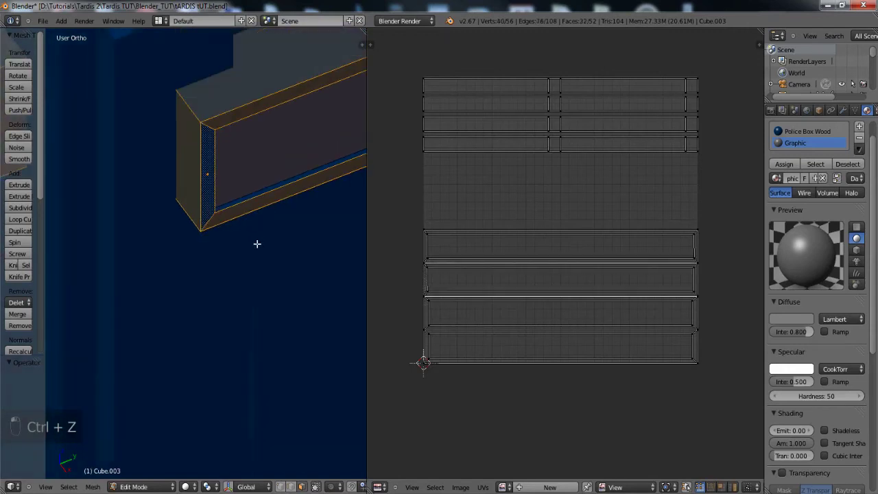
- Add one overlapping sign panel to the selected strips and frames and move its UV island up about 0.10 along Y
middle_click_drag(307, 196, 89, 192)
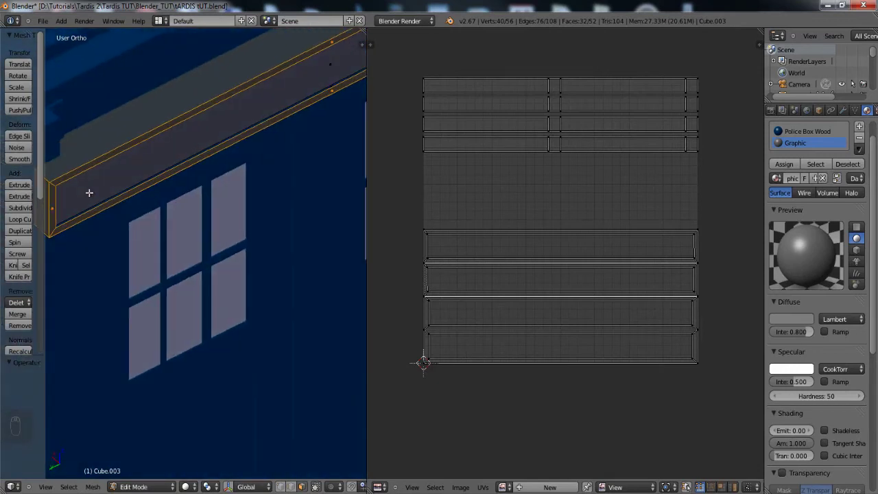
right_click(161, 158, "shift")
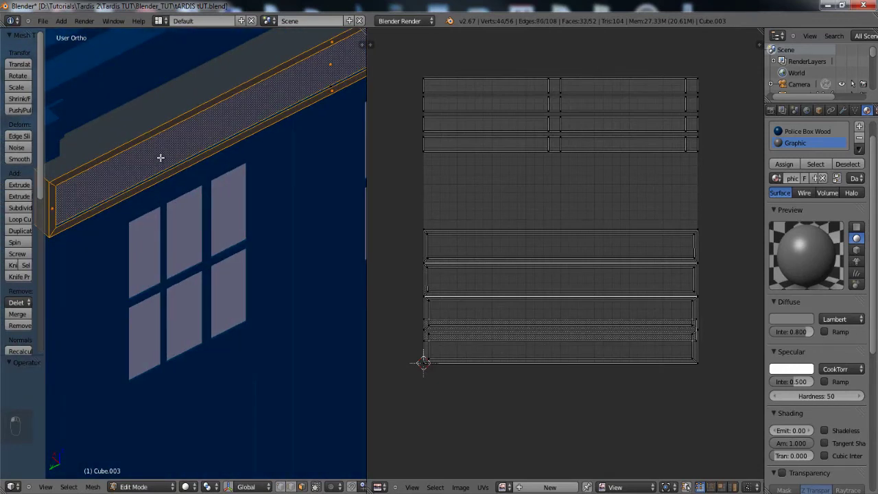
scroll(533, 360, "up", 3)
middle_click_drag(536, 362, 278, 198)
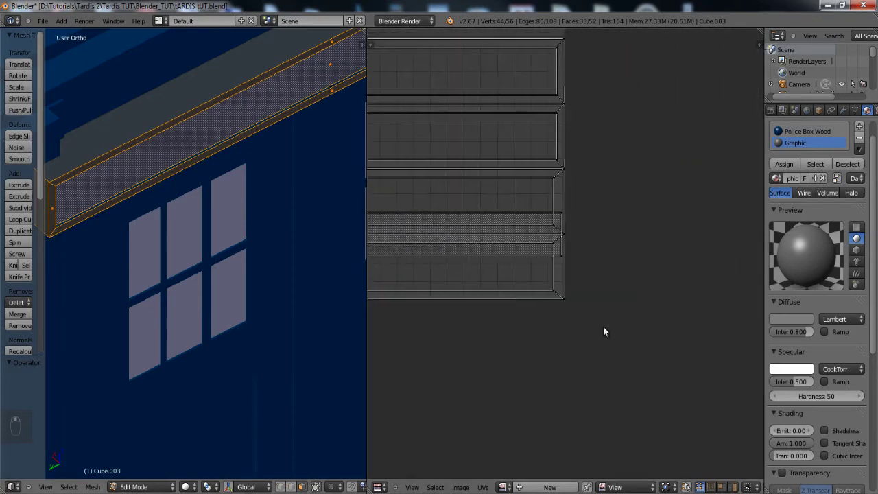
scroll(586, 291, "up", 5)
right_click(550, 261)
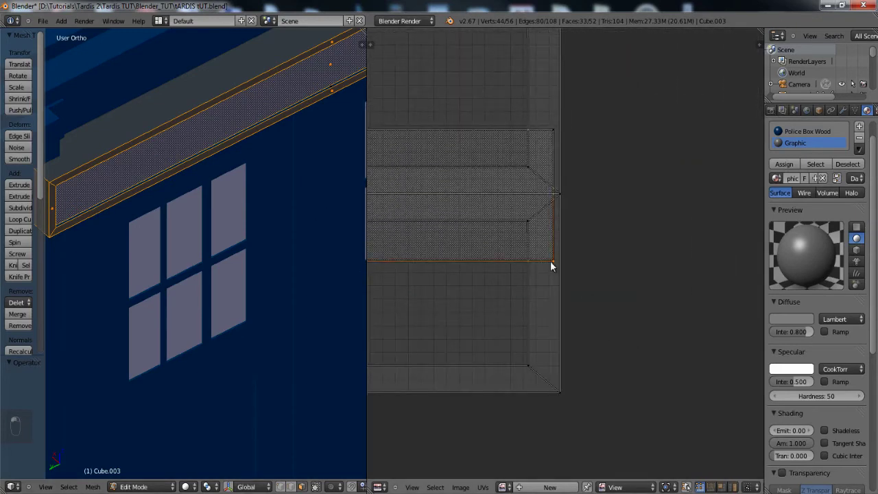
key("l")
key("g")
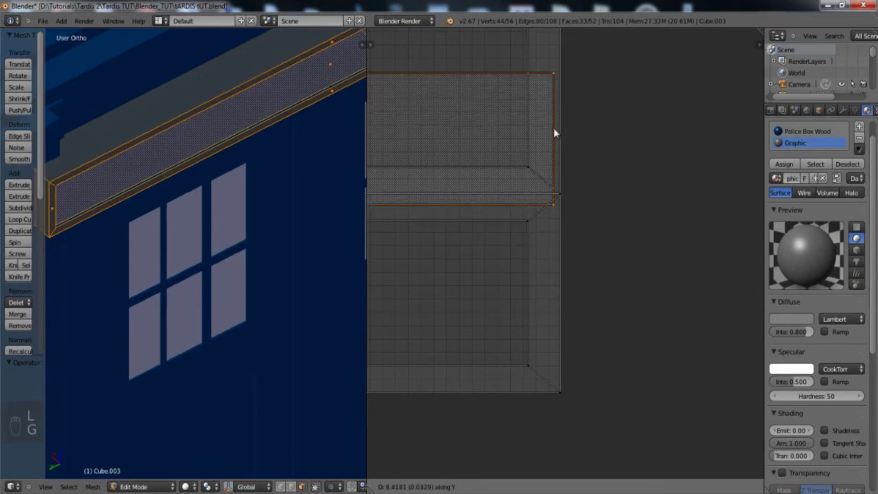
left_click(555, 81)
scroll(546, 262, "down", 4)
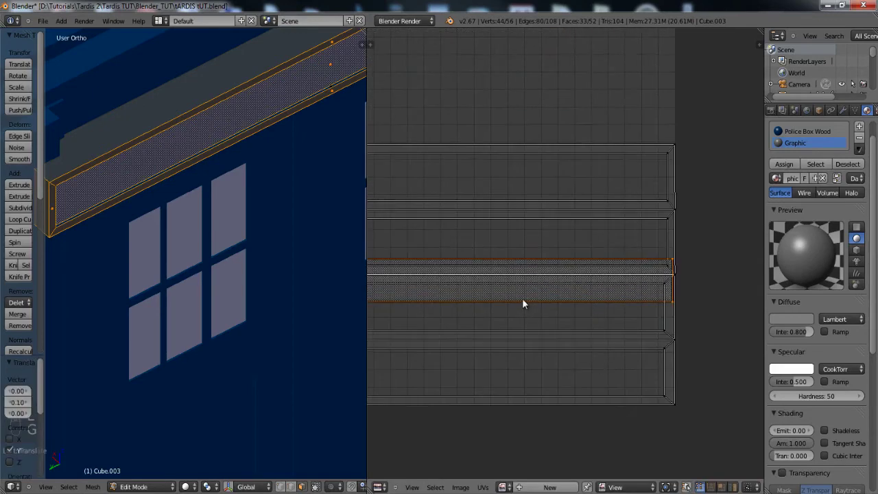
- Move the selected sign panel's UV island up along Y by about 0.41 and another 0.04, to just below the strip islands
key("g")
left_click(536, 66)
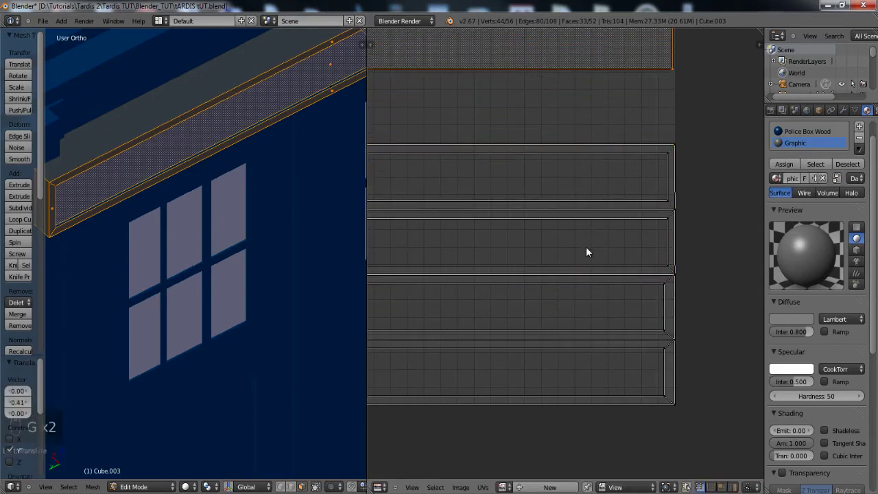
scroll(586, 247, "down", 3)
middle_click_drag(528, 246, 568, 308)
scroll(555, 259, "up", 1)
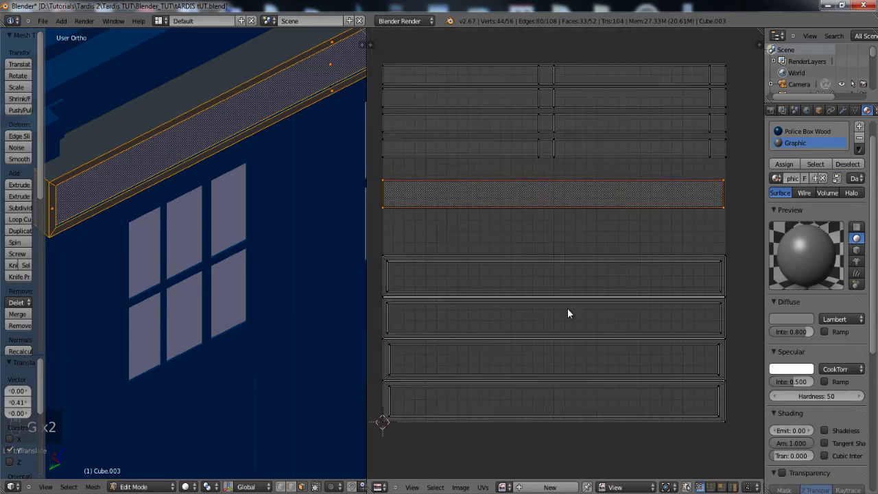
key("g")
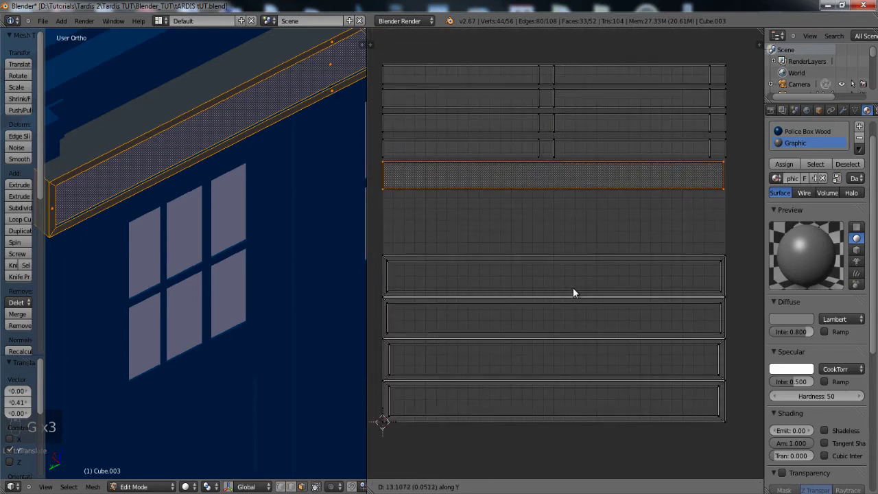
left_click(573, 289)
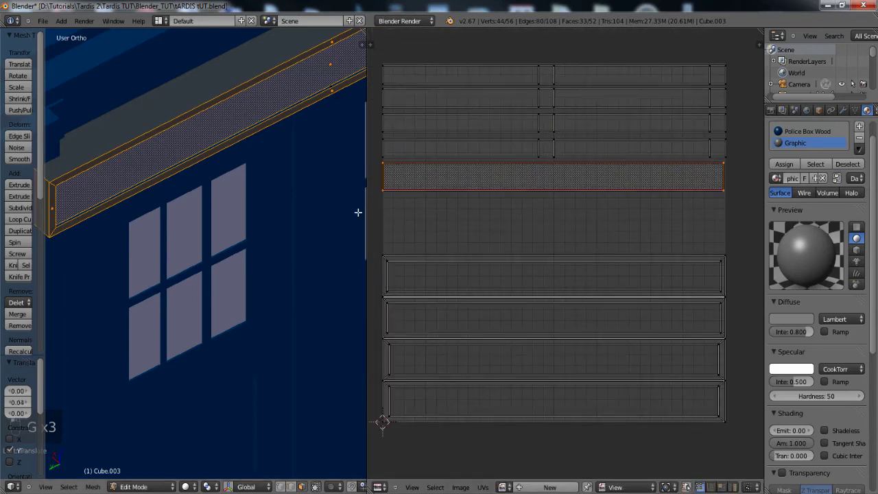
- Add the adjacent box's sign panel to the selection and move its UV island up about 0.28 and another 0.12, directly below the first panel island
middle_click_drag(123, 225, 239, 186, "shift")
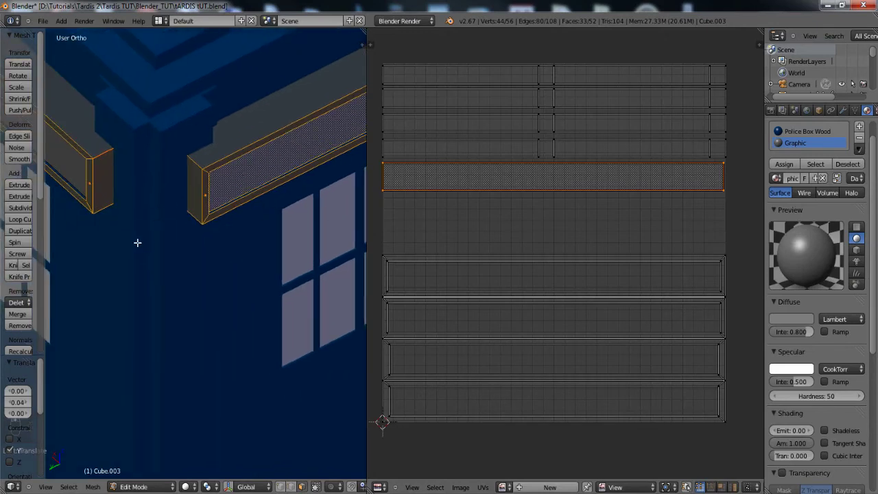
middle_click_drag(137, 242, 186, 231)
right_click(229, 172)
scroll(707, 412, "up", 3)
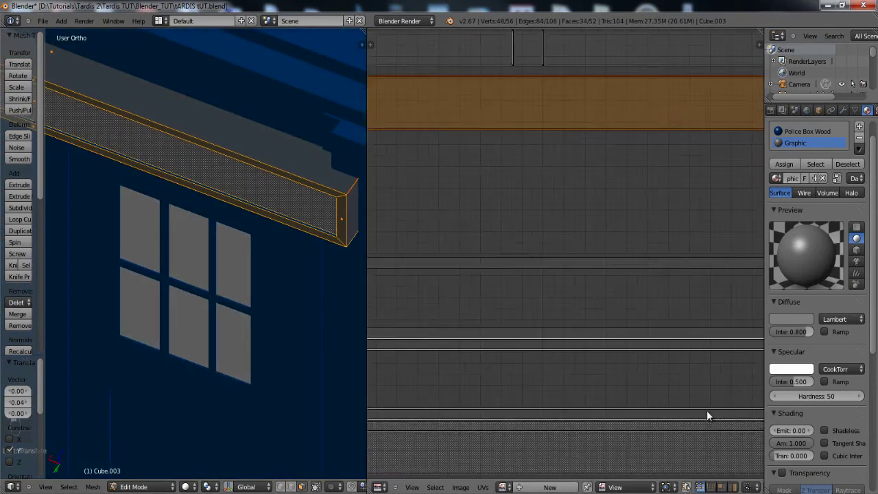
scroll(493, 272, "down", 3)
scroll(701, 379, "up", 2)
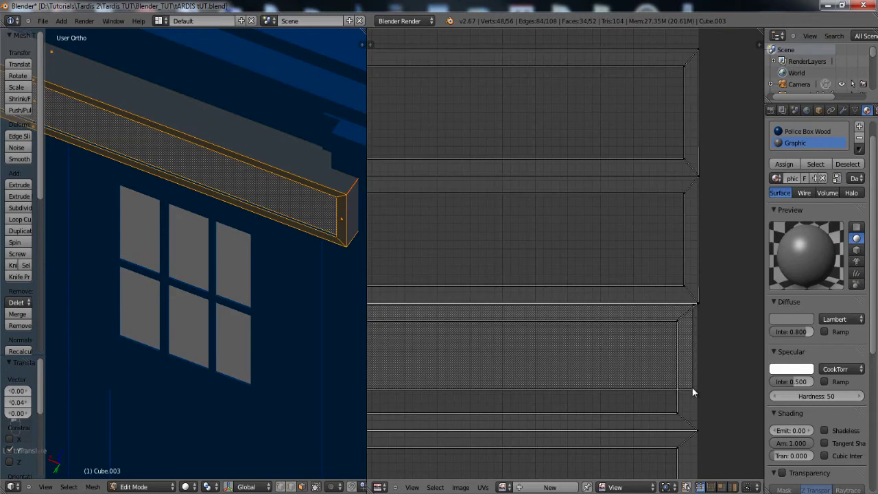
right_click(692, 388)
key("l")
key("g")
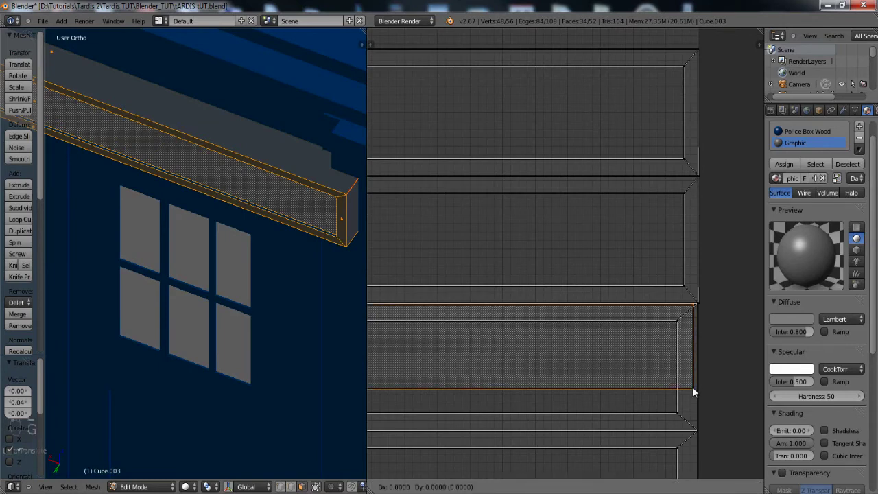
left_click(667, 359)
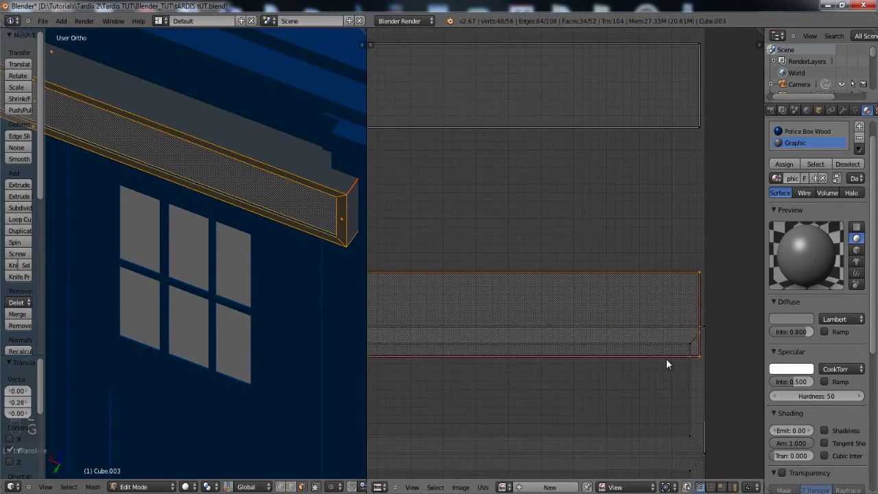
key("g")
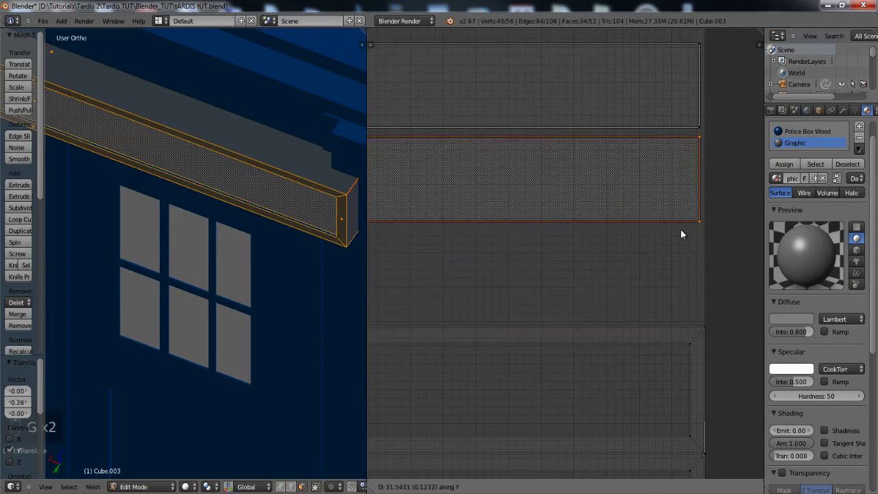
left_click(682, 223)
scroll(636, 336, "down", 5)
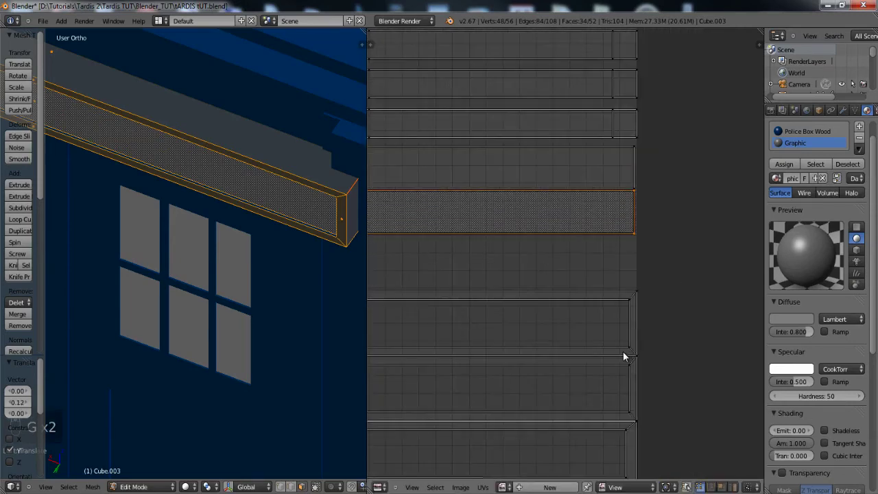
- Add the next box's sign panel to the selection and move its UV island up along Y by about 0.14 and another 0.34, below the second panel island
mouse_move(226, 218)
middle_mouse_down()
mouse_move(323, 222)
mouse_move(222, 220)
middle_mouse_up()
right_click(217, 229, "shift")
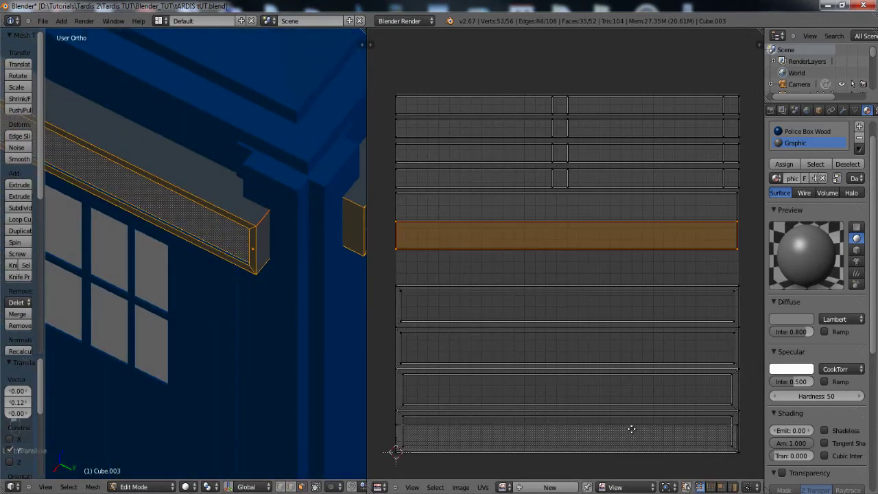
scroll(538, 316, "up", 8)
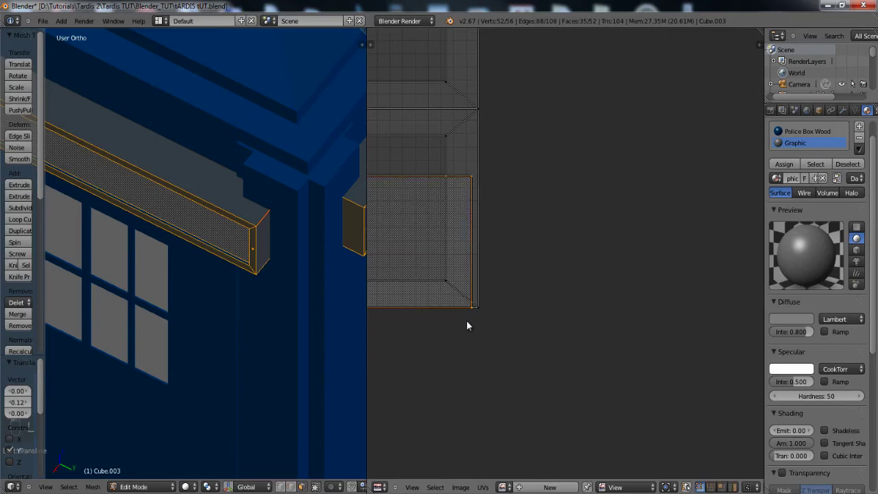
middle_click_drag(467, 320, 469, 82)
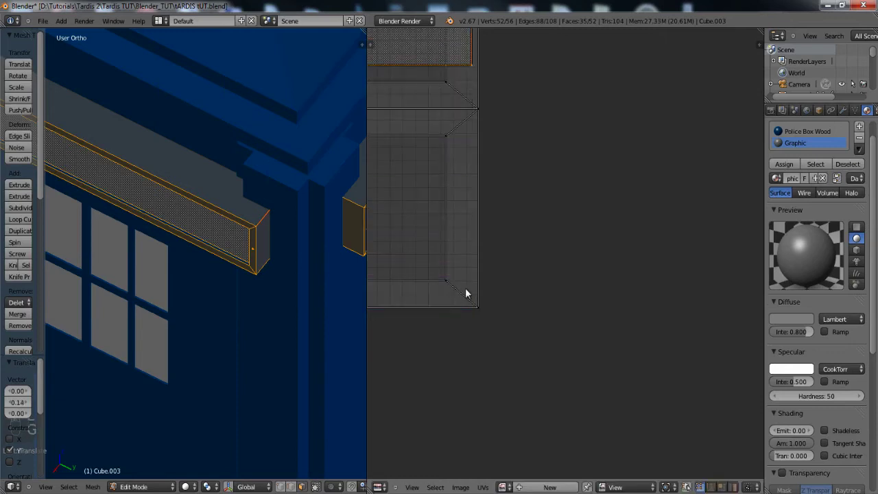
scroll(464, 292, "down", 3)
scroll(465, 293, "down", 3)
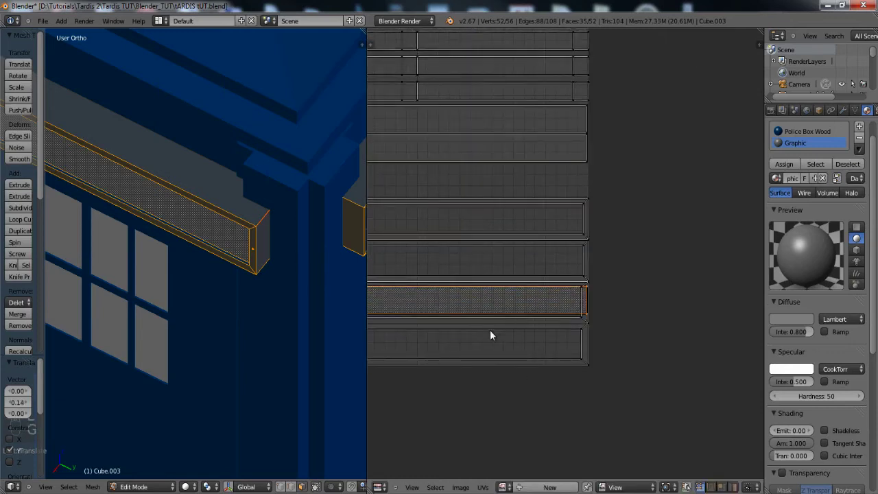
key("g")
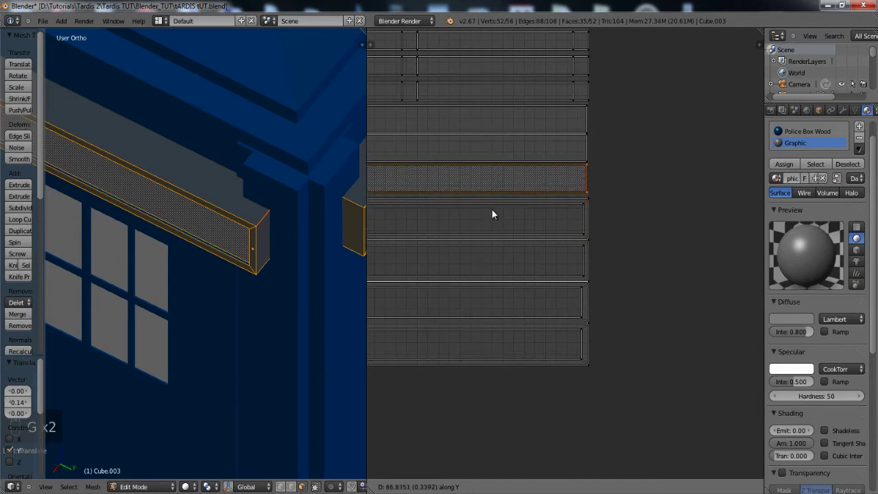
left_click(492, 213)
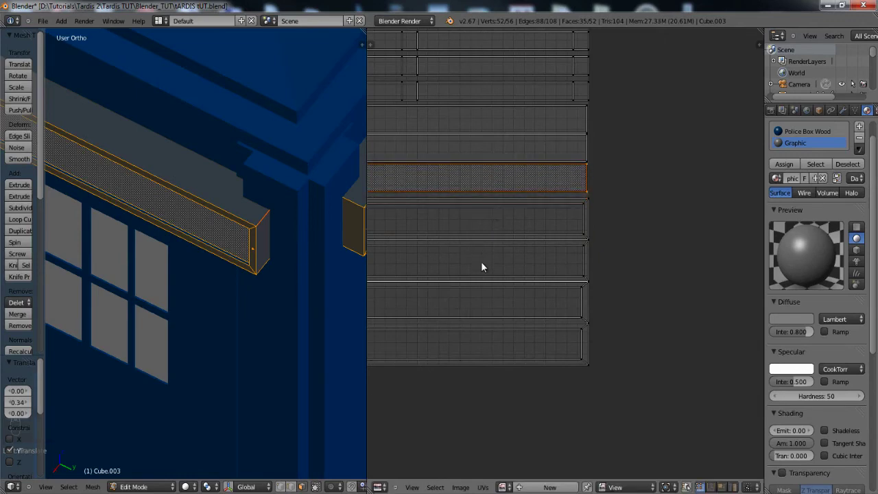
- Move the third panel's UV island up about 0.16 along Y so it overlaps the uppermost sign panel island
scroll(556, 331, "up", 1)
middle_click_drag(556, 332, 643, 357)
scroll(643, 357, "up", 3)
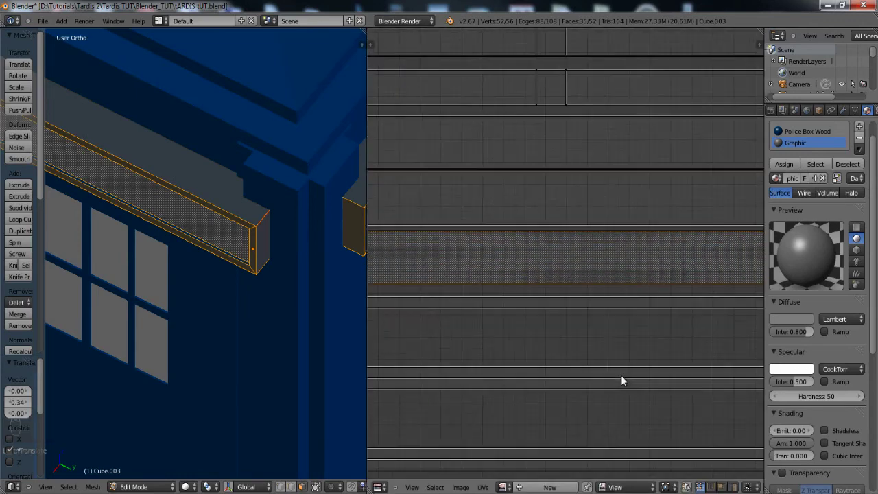
scroll(562, 312, "down", 2)
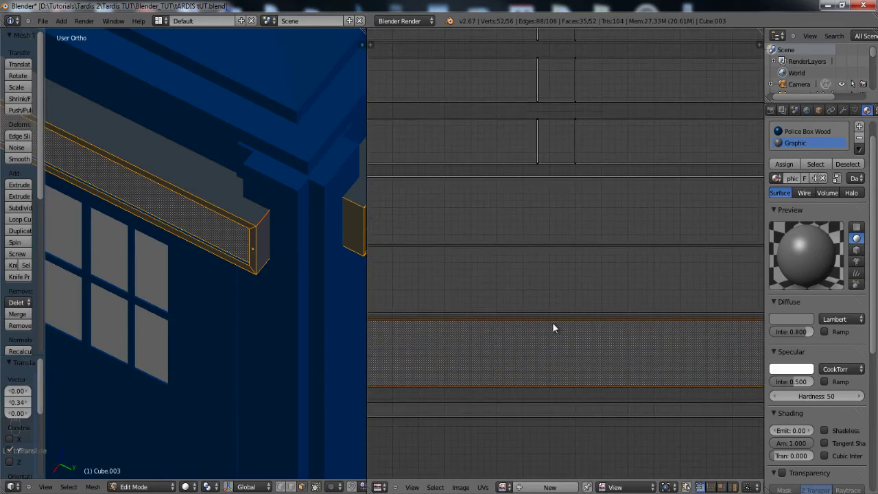
scroll(551, 332, "down", 2)
scroll(466, 311, "up", 1)
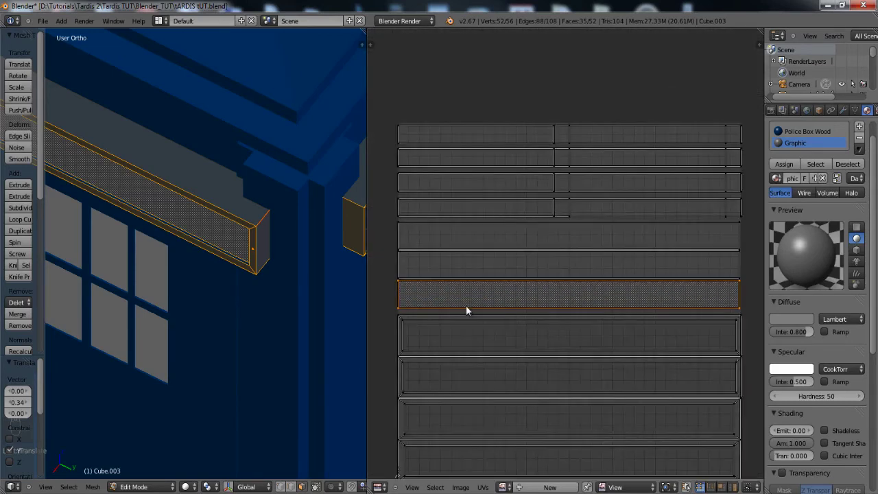
scroll(553, 303, "up", 3)
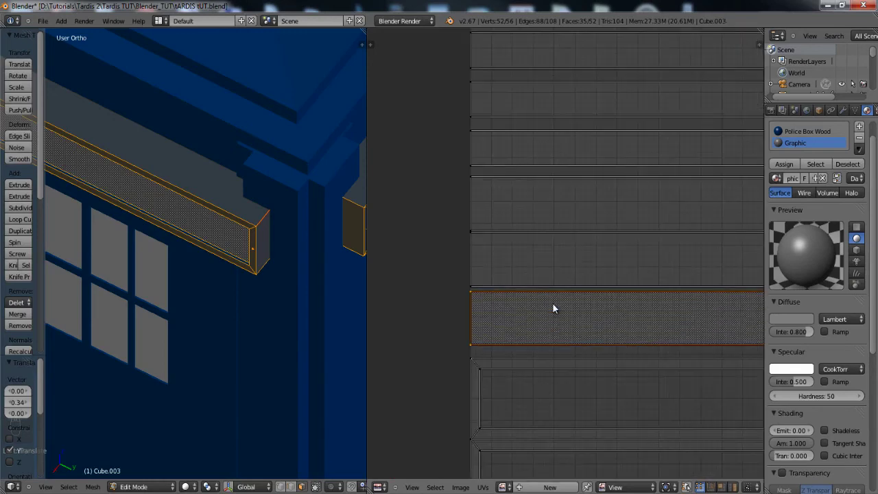
key("g")
key("y")
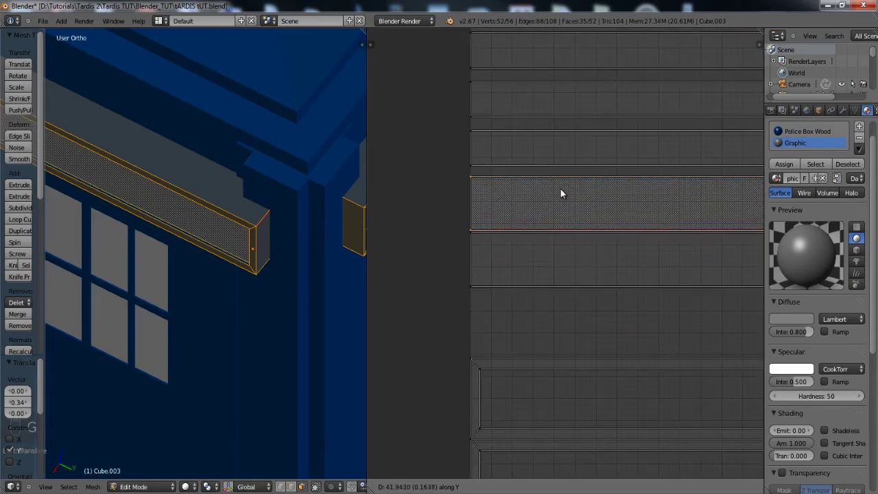
left_click(561, 217)
- Nudge the overlapping panel island down slightly along Y to align its lower edge with the uppermost panel island's lower edge
scroll(532, 246, "up", 4)
scroll(590, 316, "up", 5)
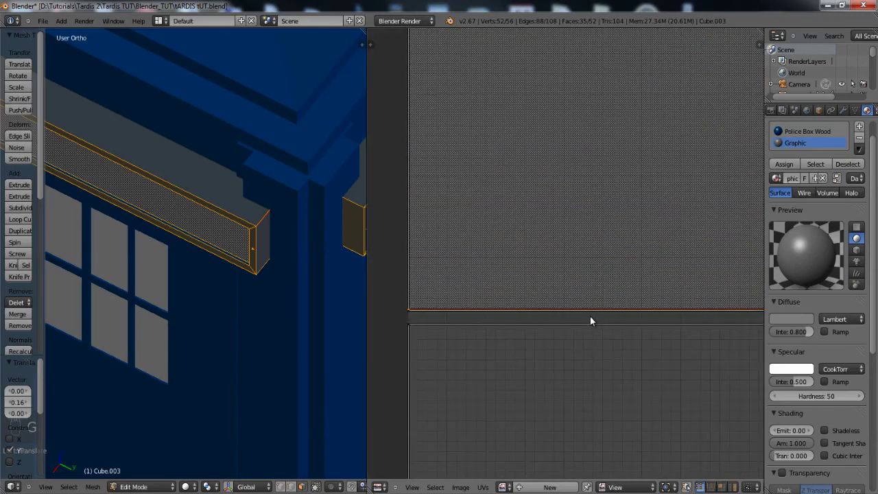
middle_click_drag(553, 300, 635, 289)
scroll(617, 296, "up", 4)
middle_click_drag(392, 407, 586, 290)
scroll(586, 291, "up", 9)
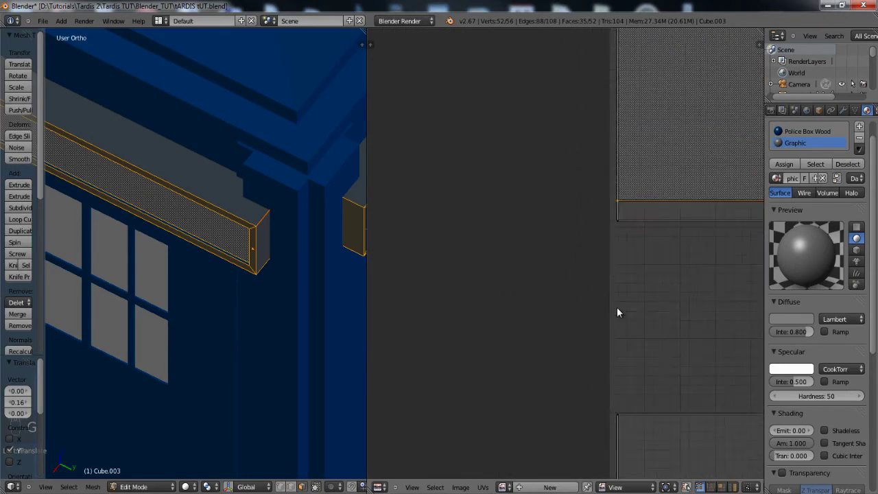
middle_click_drag(689, 239, 578, 266)
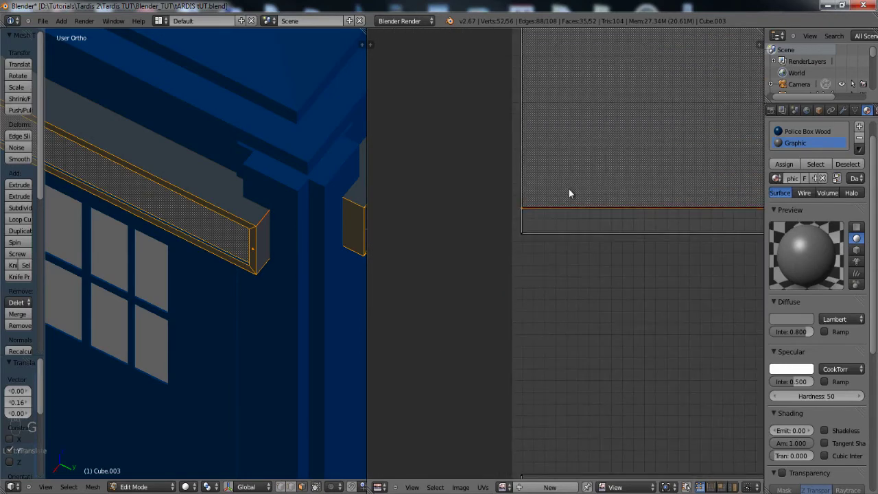
key("g")
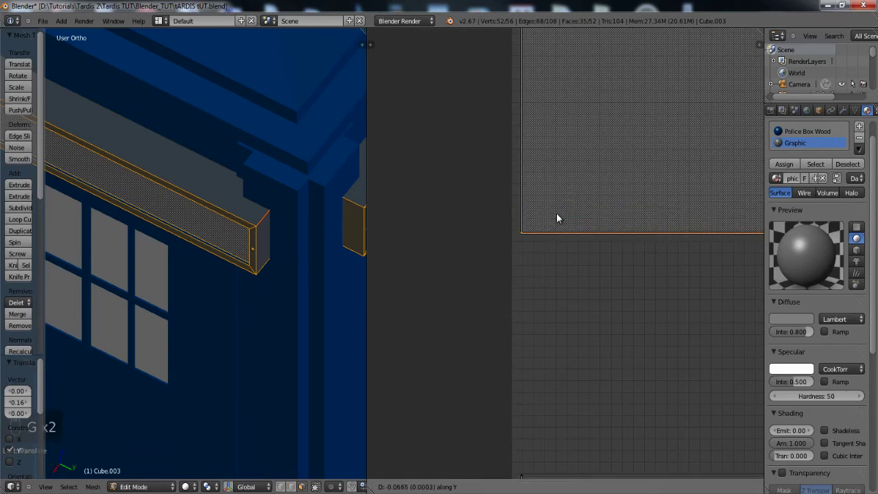
left_click(554, 223)
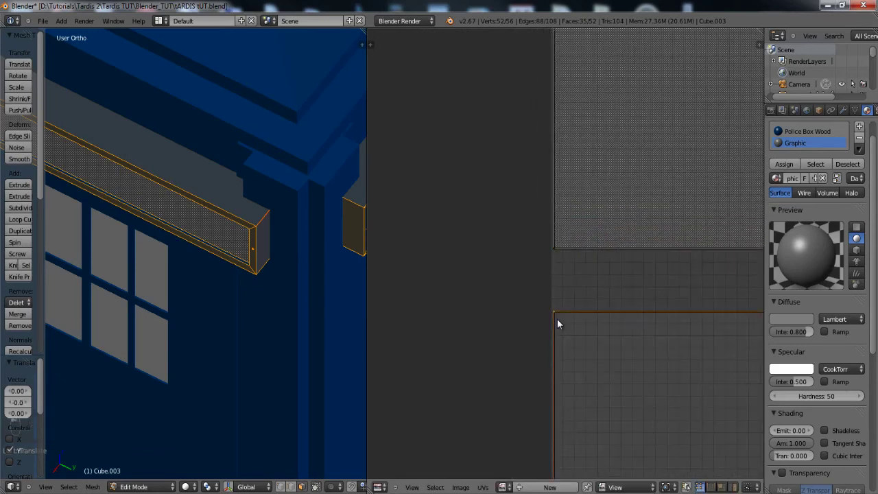
- Select the linked panel island directly below the stacked pair and move it up along Y in several moves until it overlaps them
key("l")
key("g")
key("y")
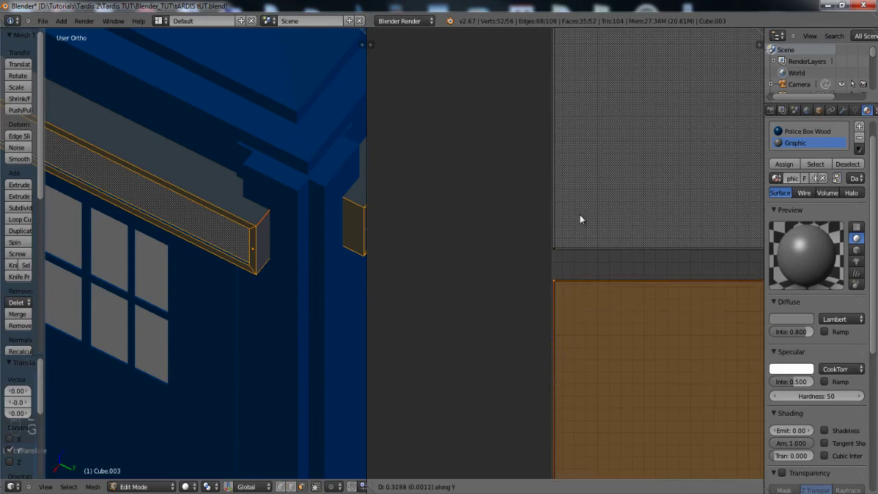
key("g")
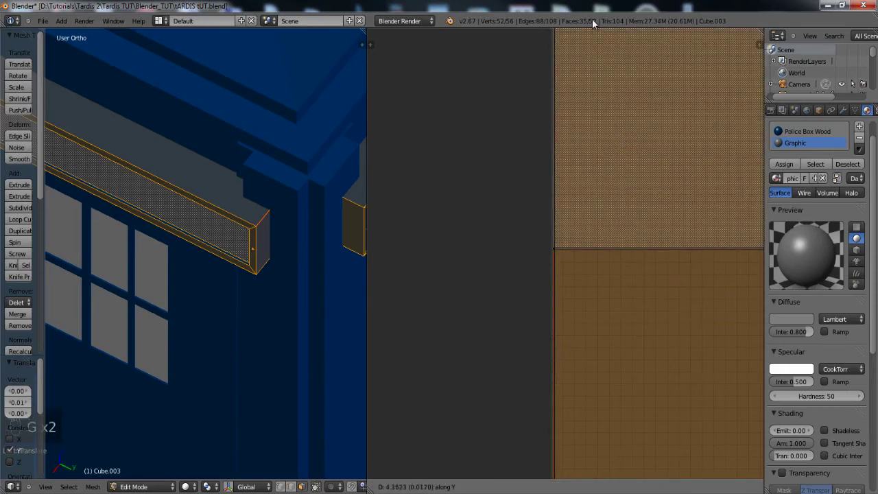
left_click(592, 54)
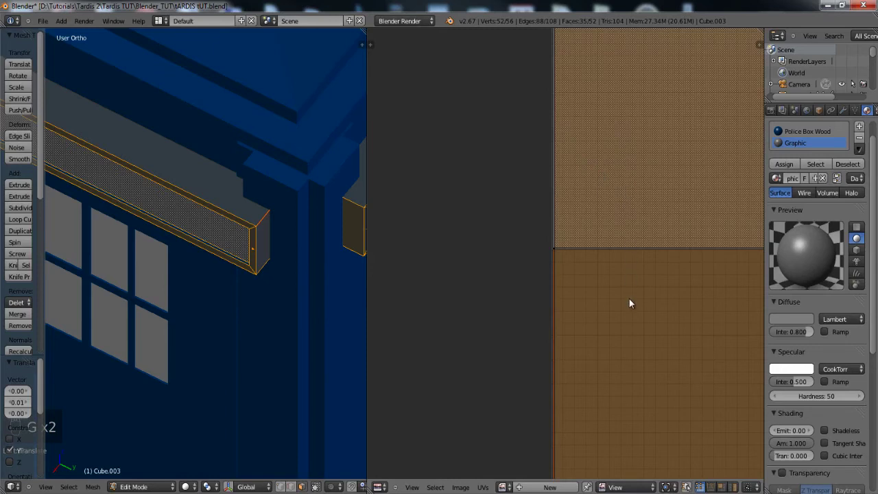
key("g")
left_click(632, 43)
scroll(630, 250, "down", 2)
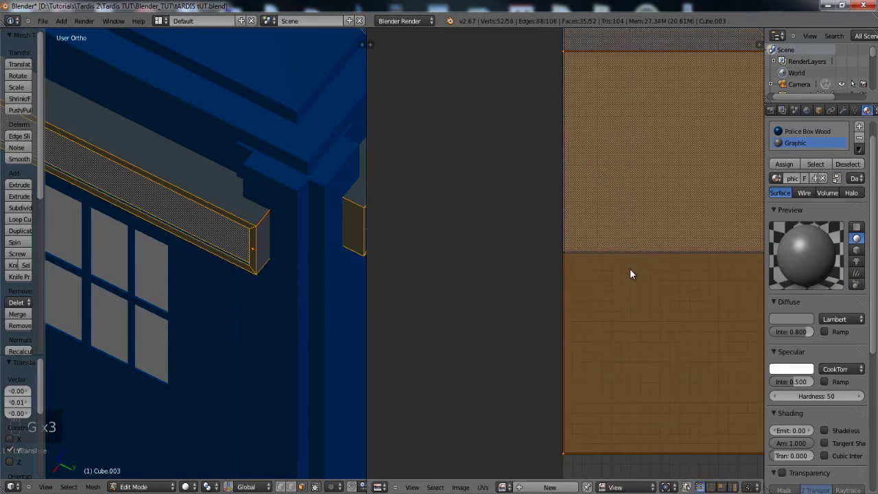
key("g")
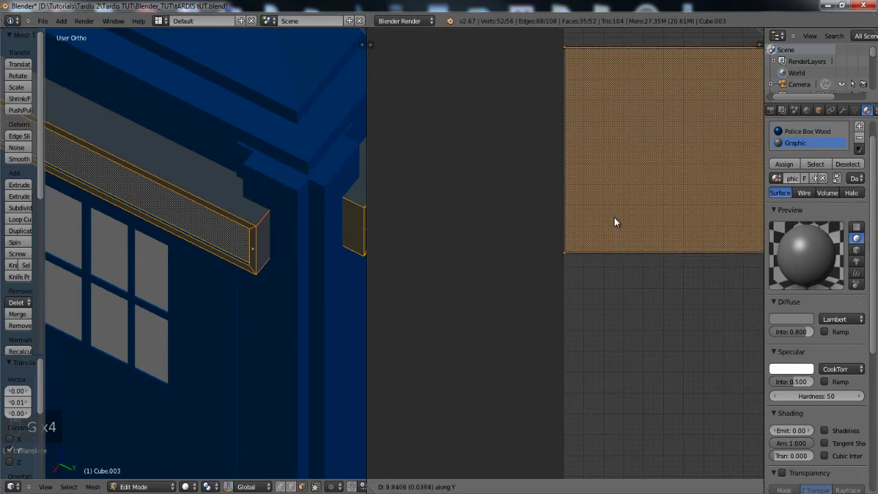
left_click(614, 217)
- Nudge that island up about 0.0001 along Y to align its lower edge with the stacked panel islands
scroll(595, 274, "up", 2)
scroll(595, 273, "up", 2)
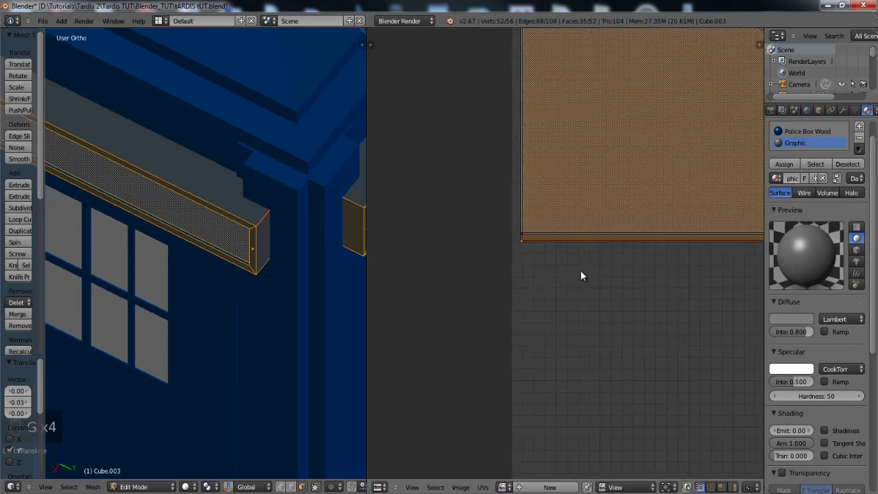
key("g")
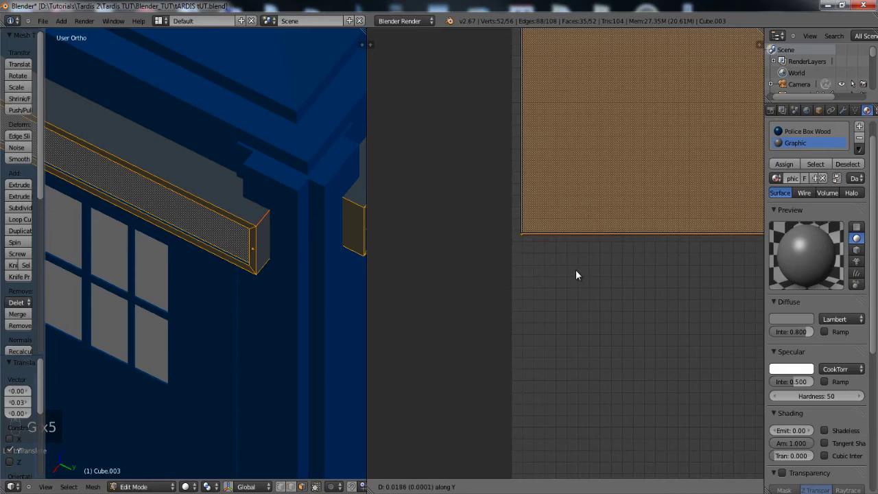
left_click(575, 274)
scroll(573, 278, "down", 2)
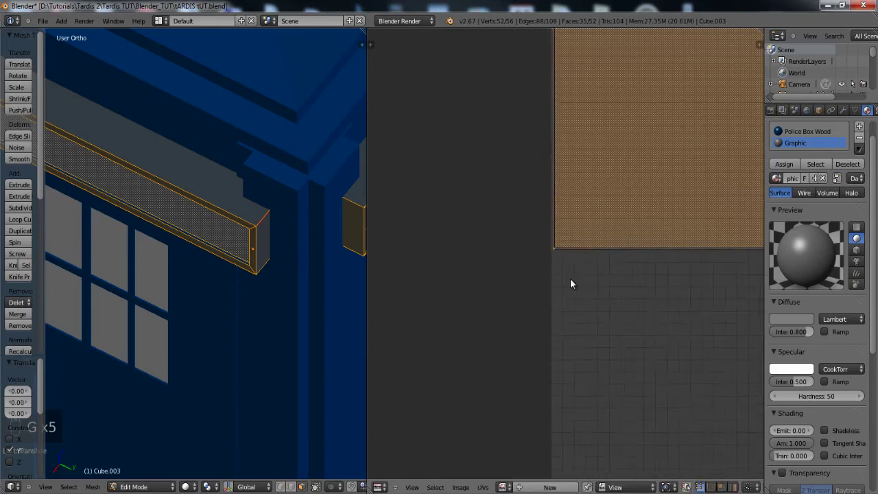
- Add the last sign panel's face to the selection and move its linked UV island up about 0.16 along Y onto the stacked panel islands
scroll(571, 283, "down", 6)
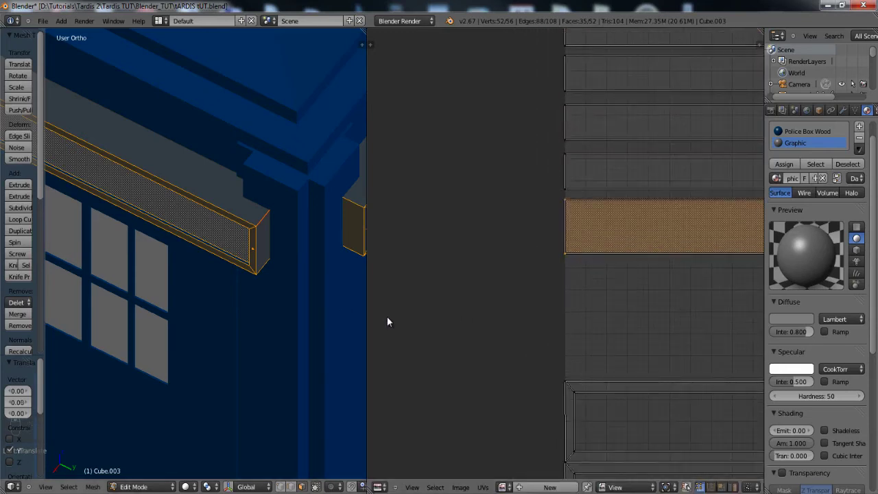
scroll(587, 325, "down", 4)
middle_click_drag(206, 274, 293, 287)
right_click(292, 288, "shift")
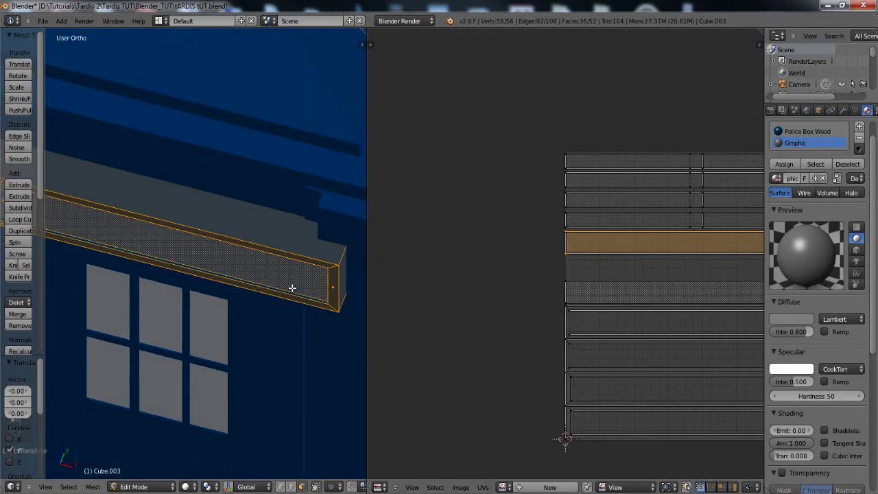
right_click(567, 285)
key("l")
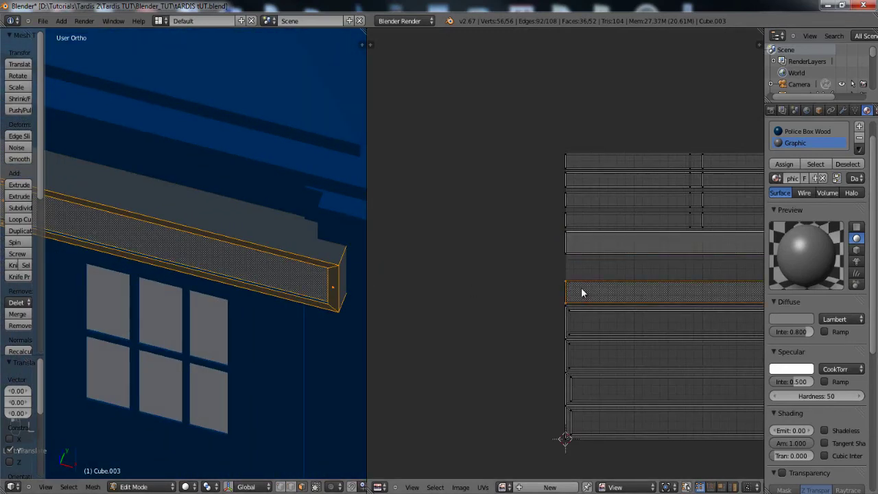
key("g")
key("y")
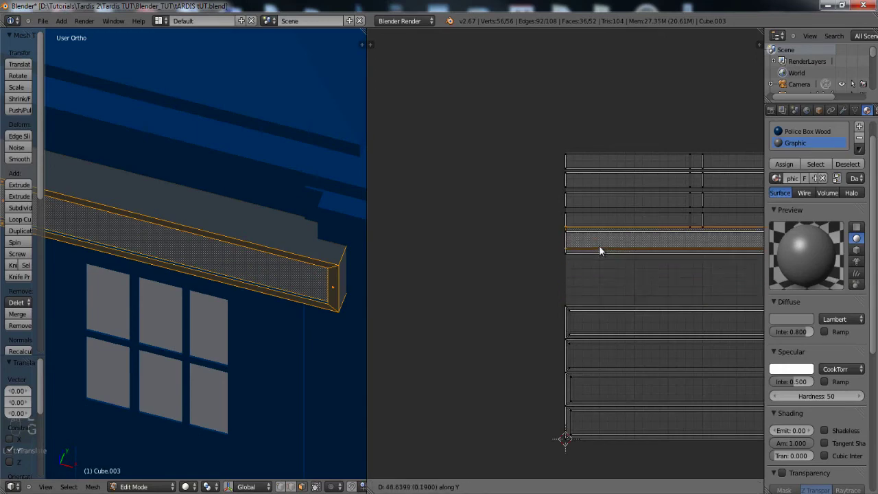
left_click(596, 258)
- Nudge the newly stacked panel island along Y until its lower edge lines up exactly with the other panel islands
scroll(584, 282, "up", 8)
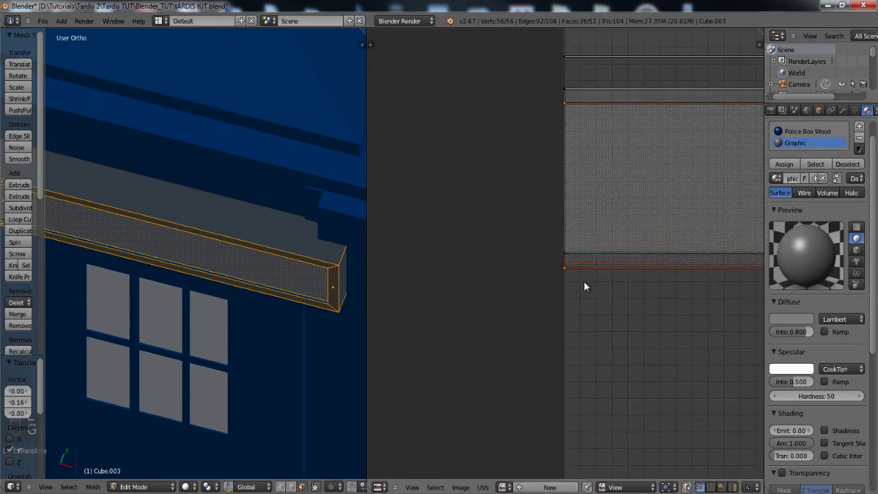
scroll(583, 302, "up", 2)
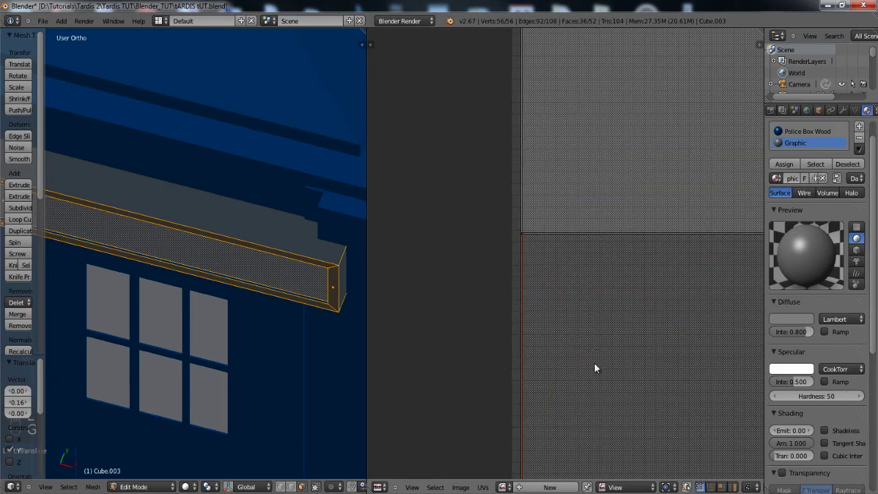
scroll(594, 365, "down", 2)
key("g")
key("y")
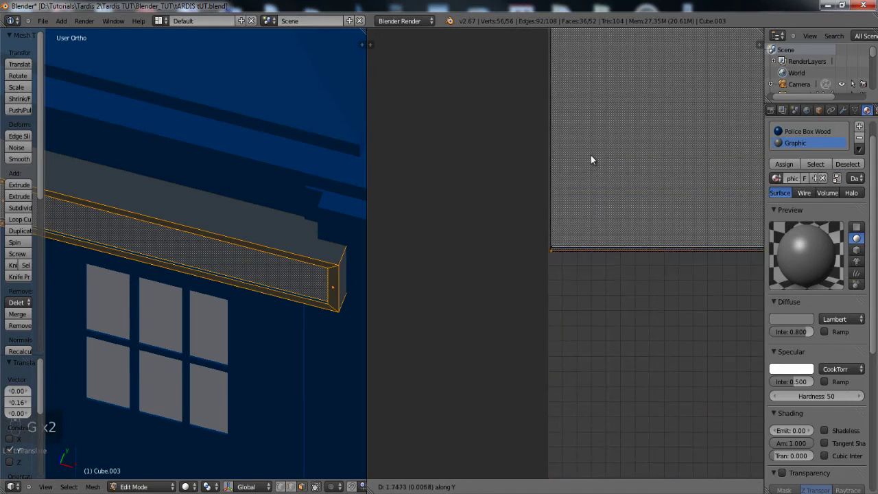
right_click(590, 159)
scroll(577, 268, "up", 2)
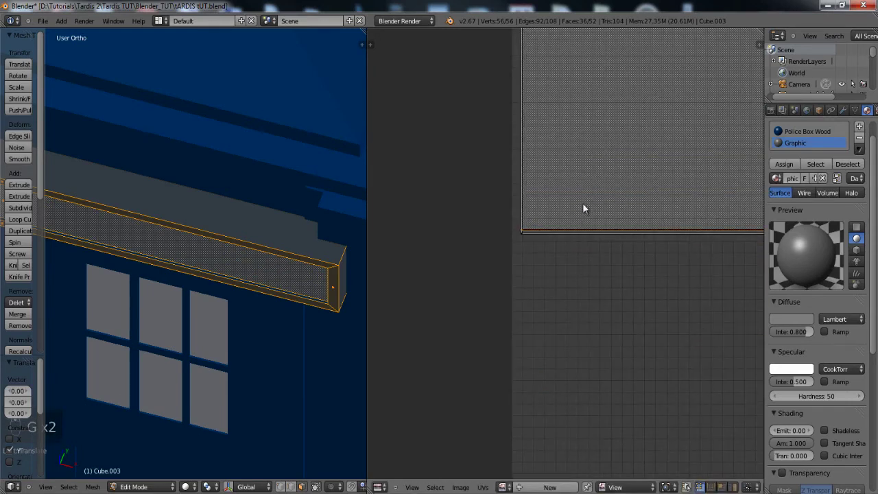
key("g")
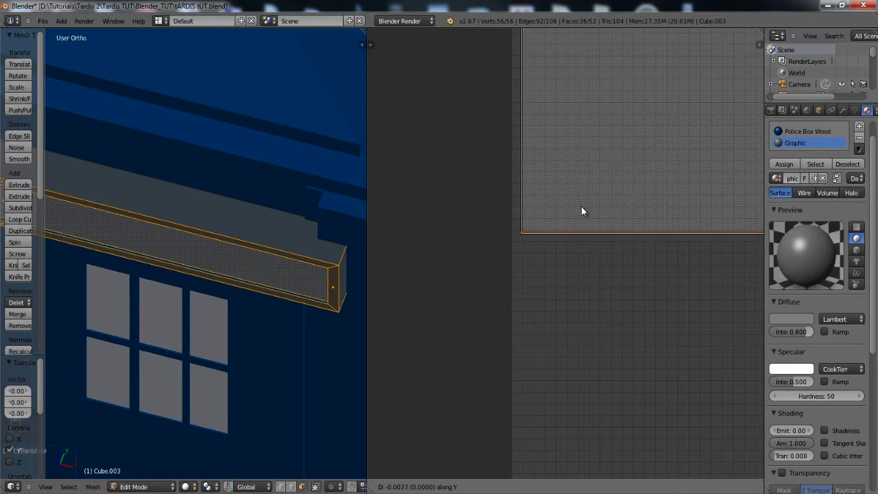
left_click(581, 205)
- Check the selected sign panel faces on the different sides of the police box
scroll(567, 263, "left", 3, "ctrl")
scroll(212, 328, "down", 5)
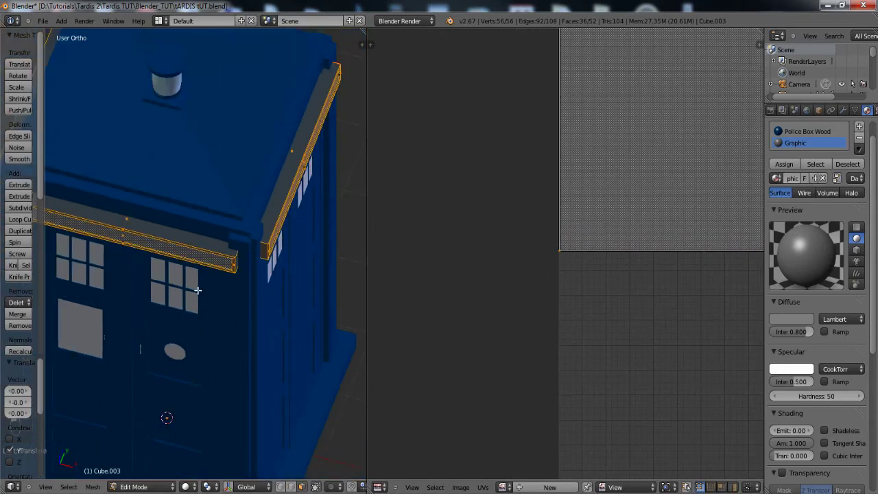
middle_click_drag(212, 328, 279, 242)
scroll(600, 234, "down", 2)
scroll(610, 271, "down", 4)
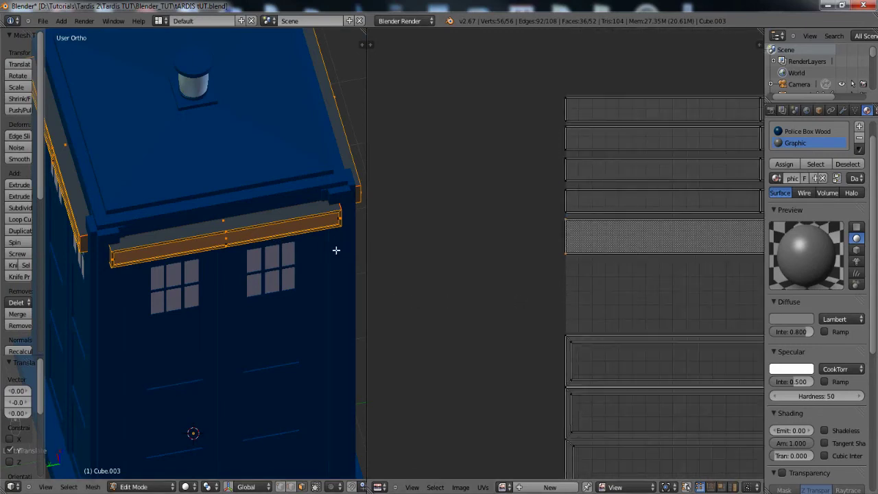
middle_click_drag(336, 250, 176, 206)
right_click(232, 198, "shift")
right_click(231, 198, "shift")
key("ctrl+p")
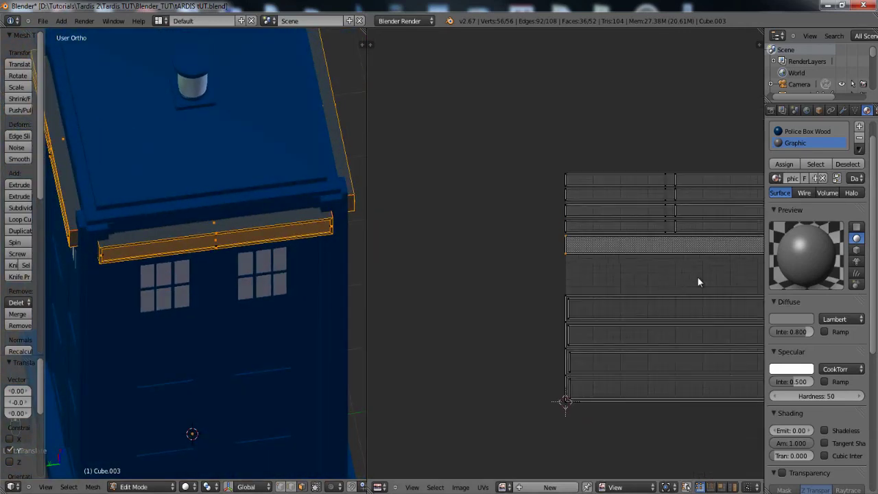
- Box-select the whole stack of sign panel islands and move it down into the empty gap between the other UV islands
middle_click_drag(698, 277, 520, 267)
scroll(462, 287, "down", 2)
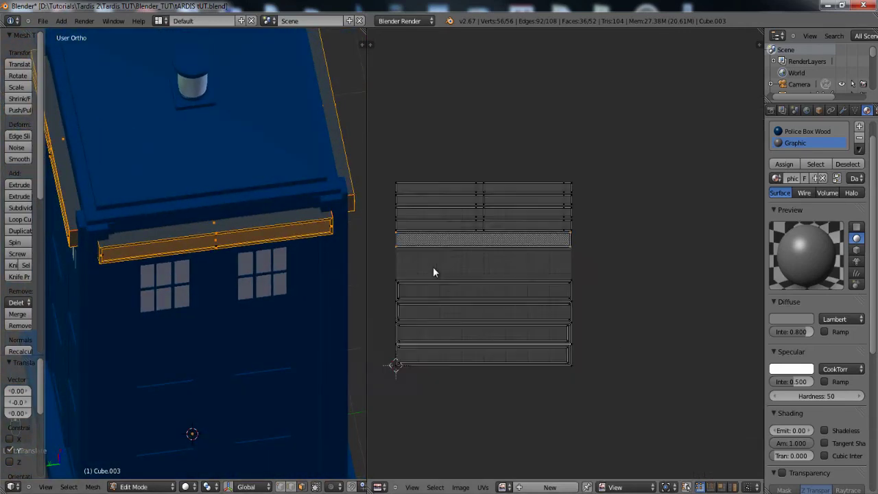
key("b")
left_click_drag(410, 236, 607, 258)
key("b")
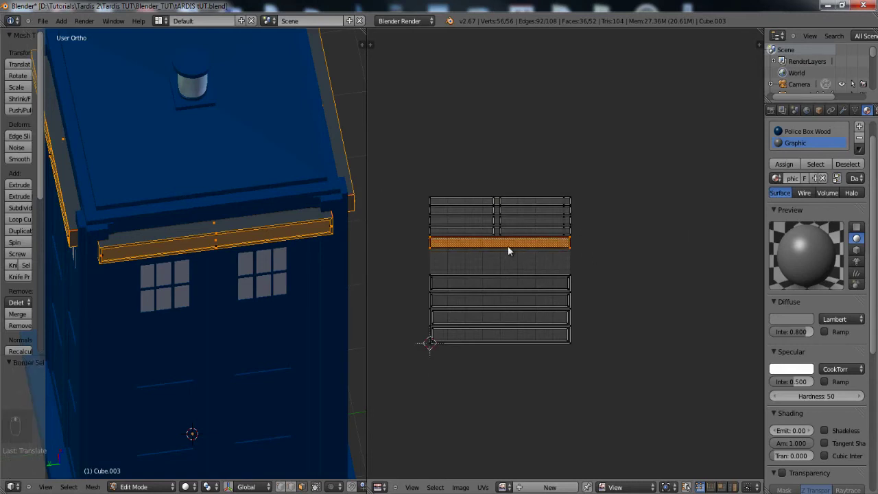
key("g")
left_click(506, 263)
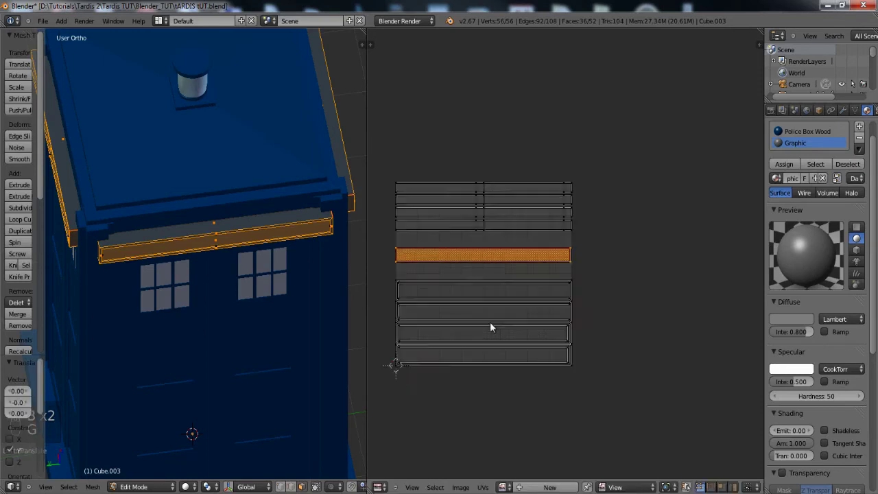
- Select only the upper-edge vertices of the stacked panel islands and flatten them by scaling to 0 along Y
scroll(490, 327, "up", 4)
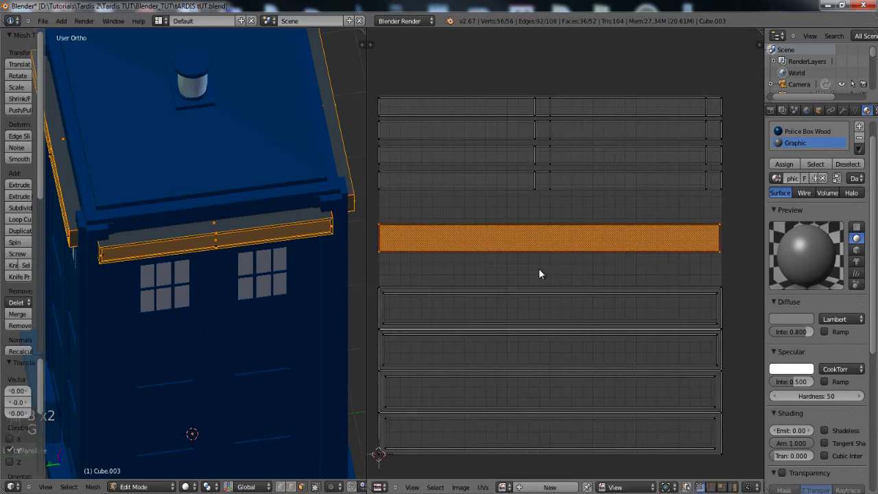
key("a")
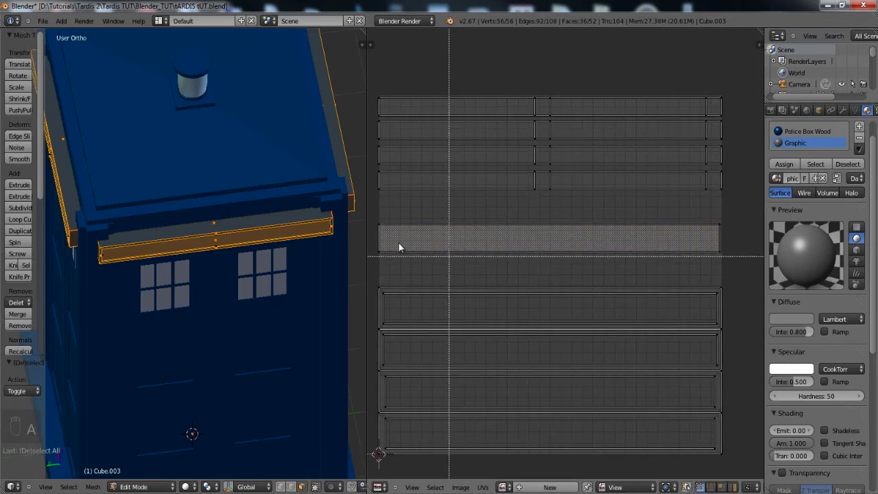
left_click_drag(376, 221, 758, 232)
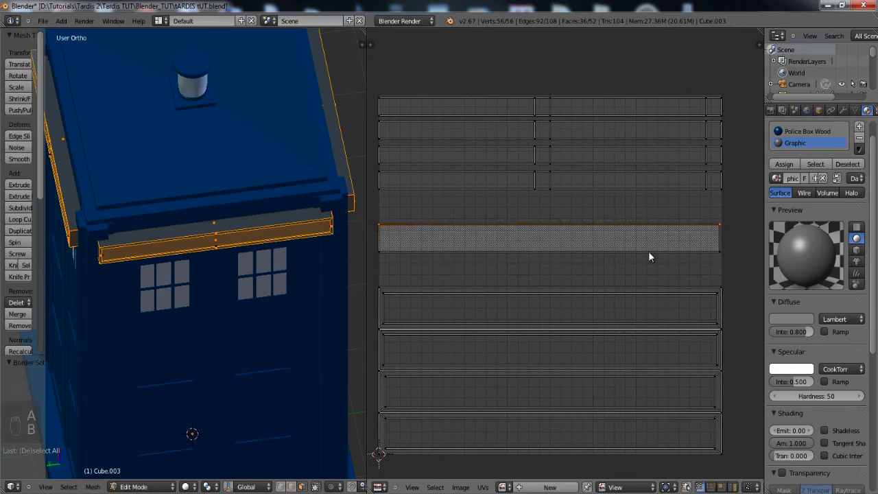
key("s")
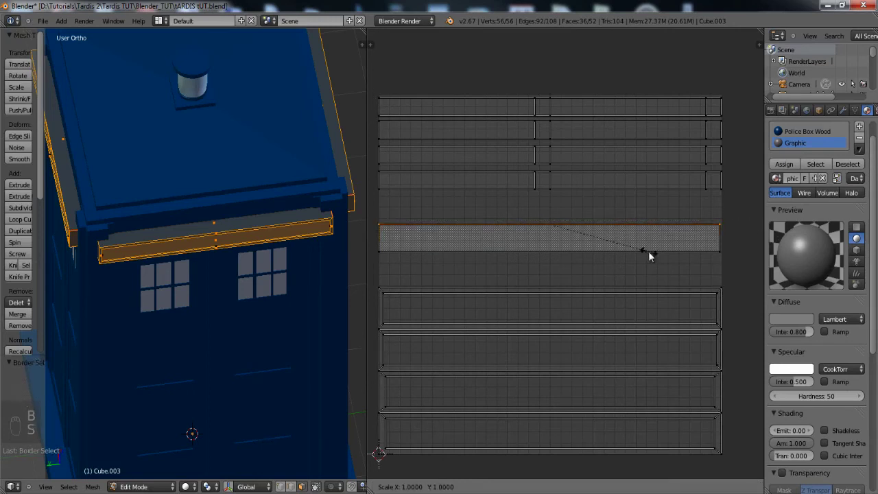
key("y")
key("0")
key("Return")
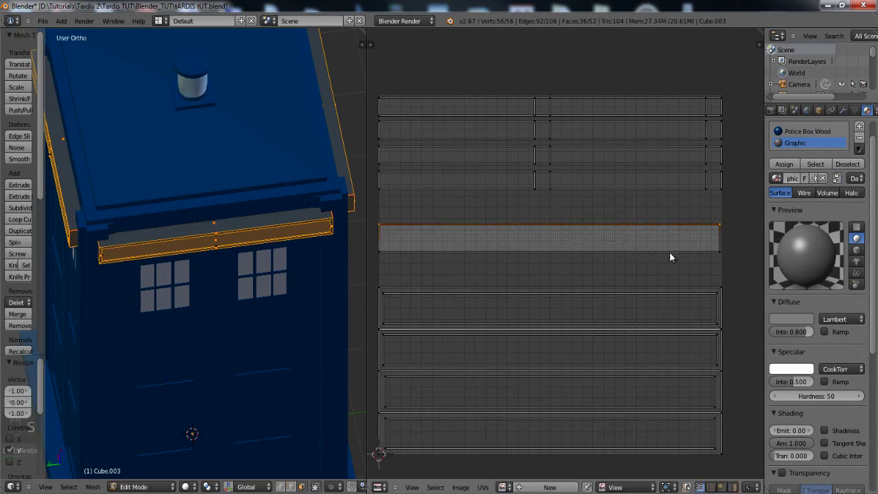
- Select only the lower-edge vertices of the stacked panel islands and flatten them by scaling to 0 along Y
key("a")
key("b")
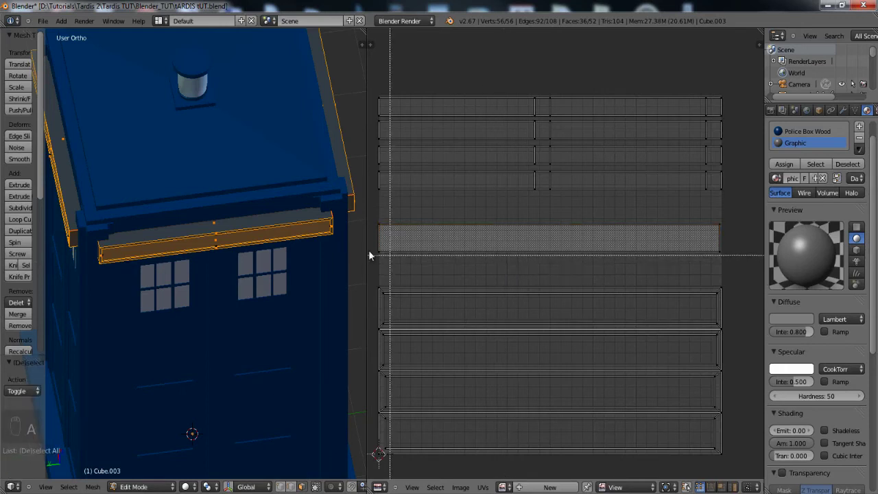
left_click_drag(376, 249, 725, 256)
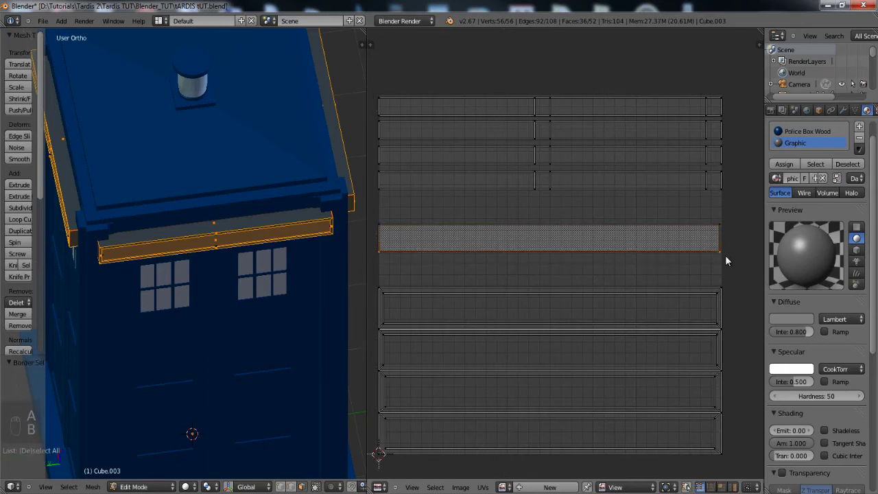
key("s")
key("y")
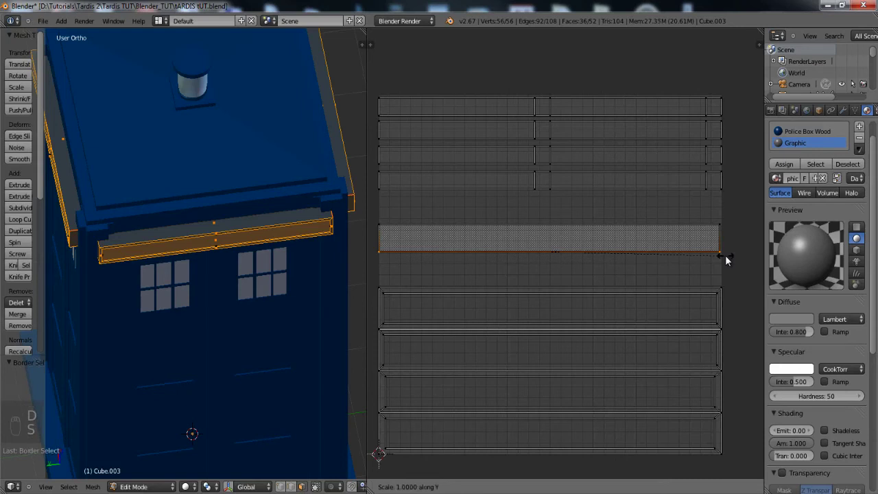
key("0")
key("Return")
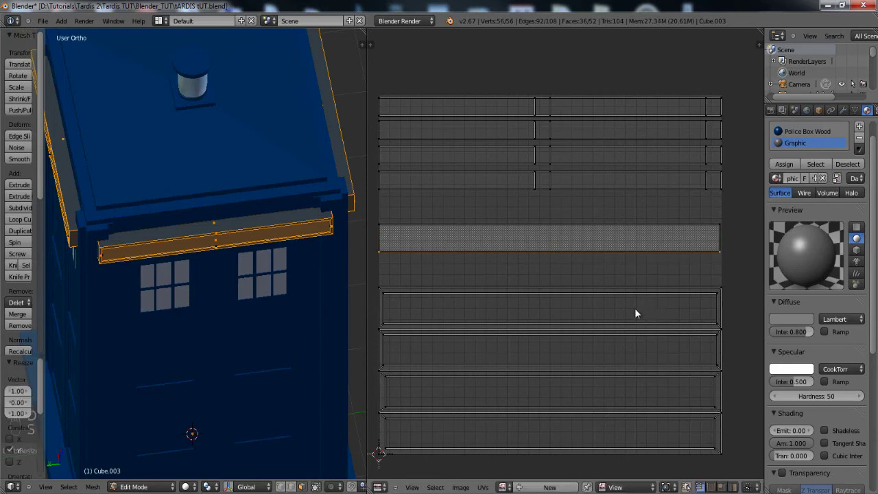
- Select only the left-edge vertices of the stacked panel islands and align them by scaling to 0 along X
key("a")
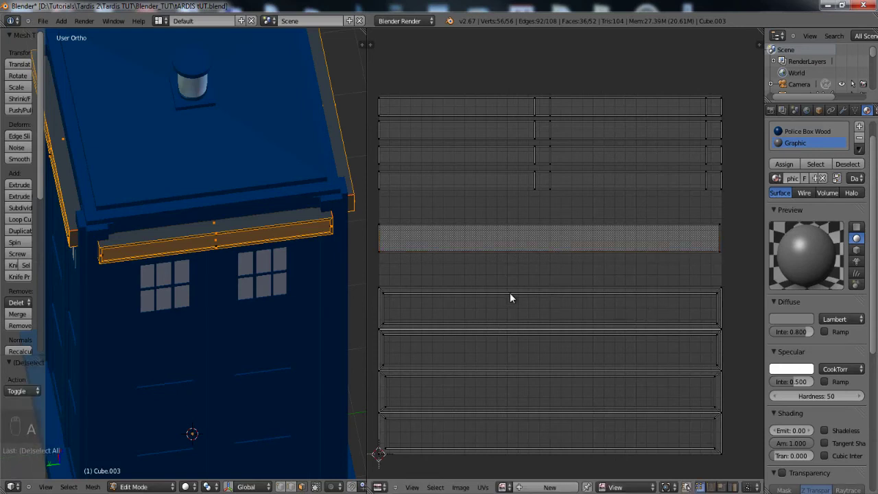
key("b")
left_click_drag(378, 221, 393, 266)
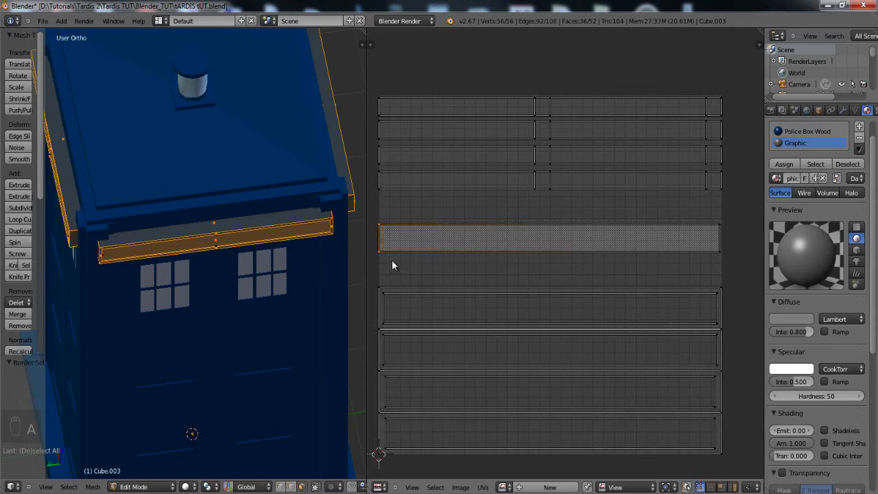
key("s")
key("x")
key("0")
- Select only the right-edge vertices of the stacked panel islands and align them by scaling to 0 along X
key("a")
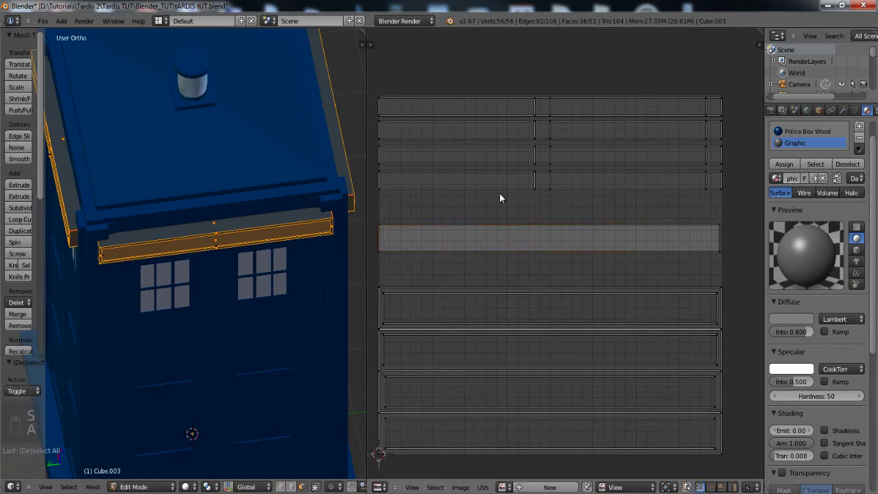
key("b")
left_click_drag(716, 220, 740, 274)
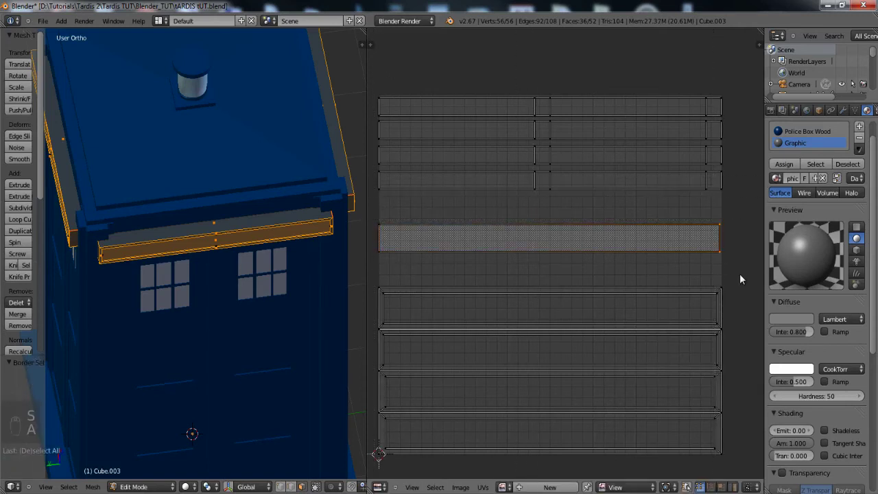
key("s")
key("x")
key("0")
key("Return")
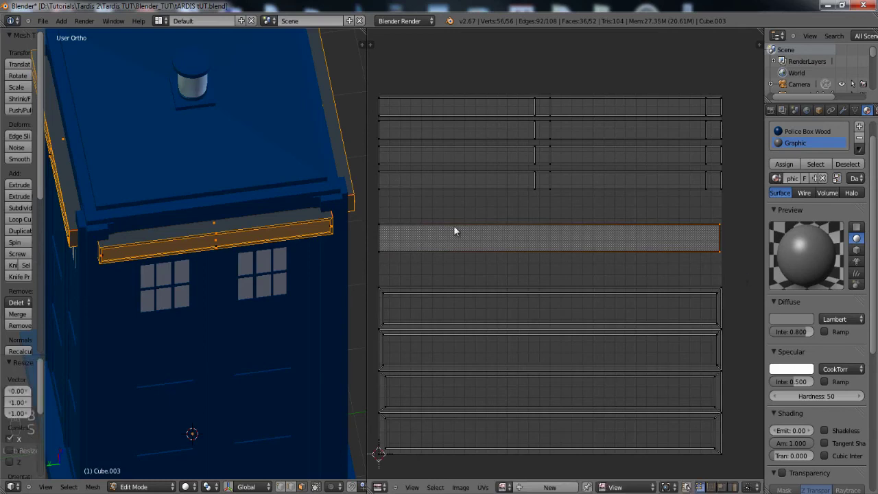
- Examine the aligned panel stack in the UV layout and the sign panels on the model
scroll(476, 241, "down", 1)
scroll(482, 251, "up", 2)
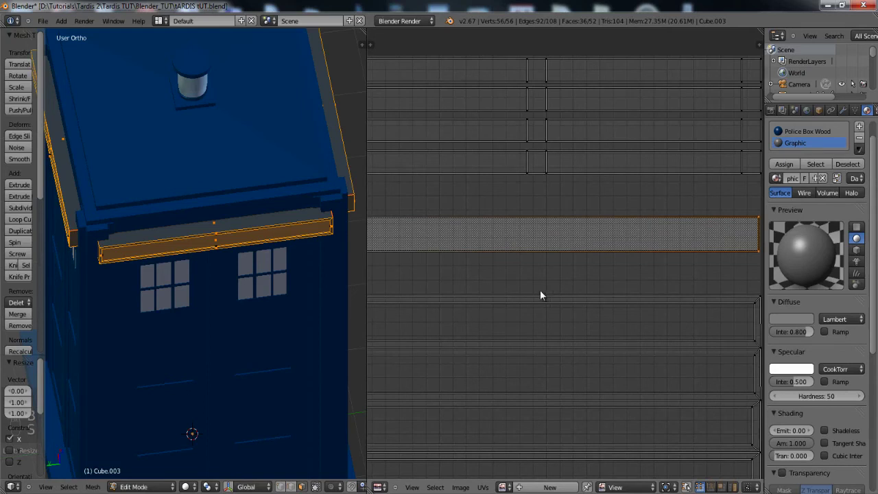
scroll(540, 281, "down", 1)
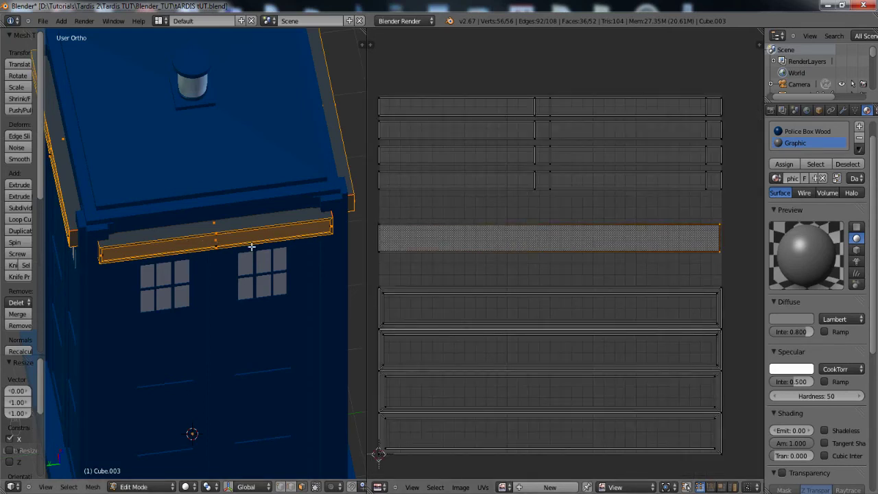
scroll(248, 248, "up", 5)
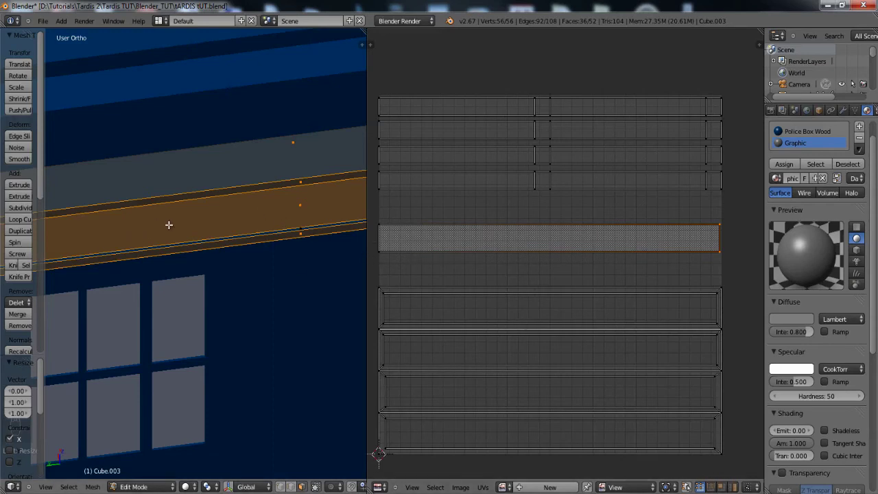
scroll(193, 241, "down", 8)
middle_click_drag(212, 237, 373, 226)
scroll(179, 218, "up", 8)
middle_click_drag(255, 428, 247, 357)
- Select all the sign UV islands and export their UV layout as Police Wood Box.png in the UV'S folder
key("a")
key("a")
key("a")
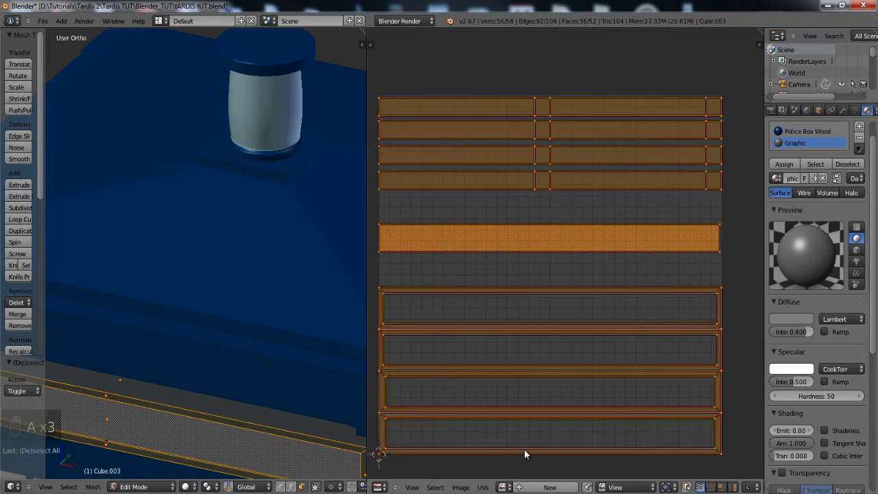
left_click(485, 489)
left_click(508, 216)
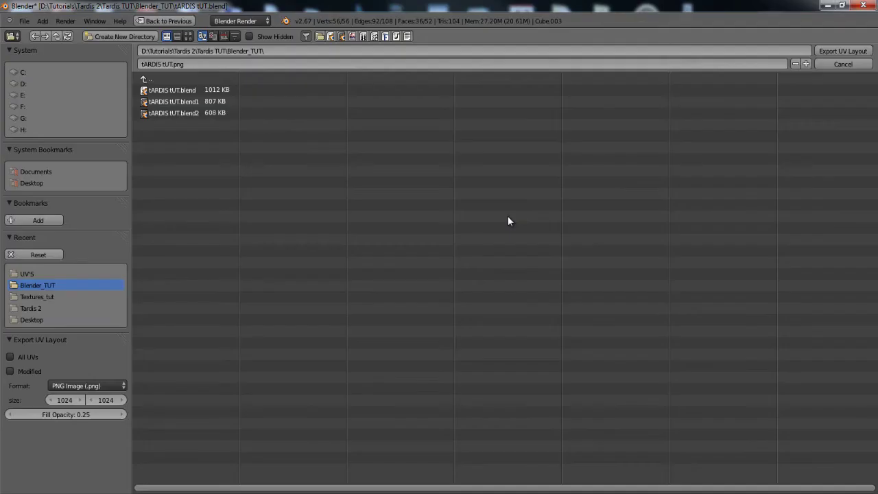
left_click(28, 273)
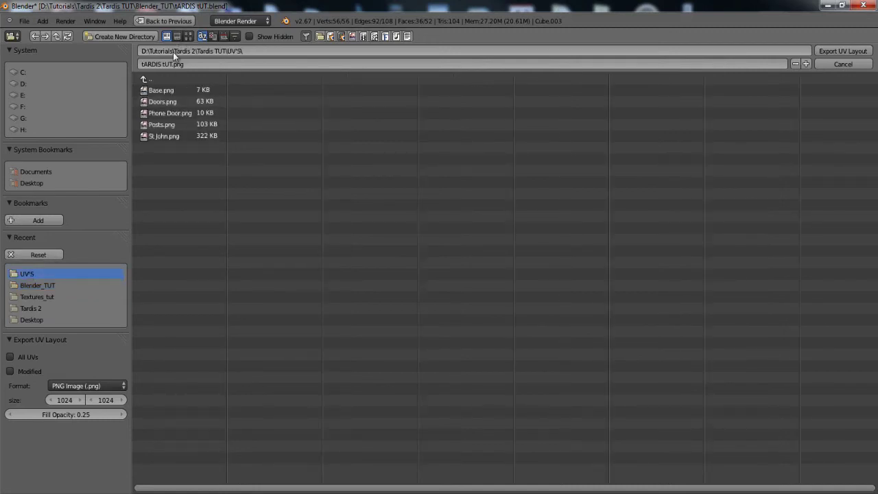
left_click(171, 63)
type("t")
key("Return")
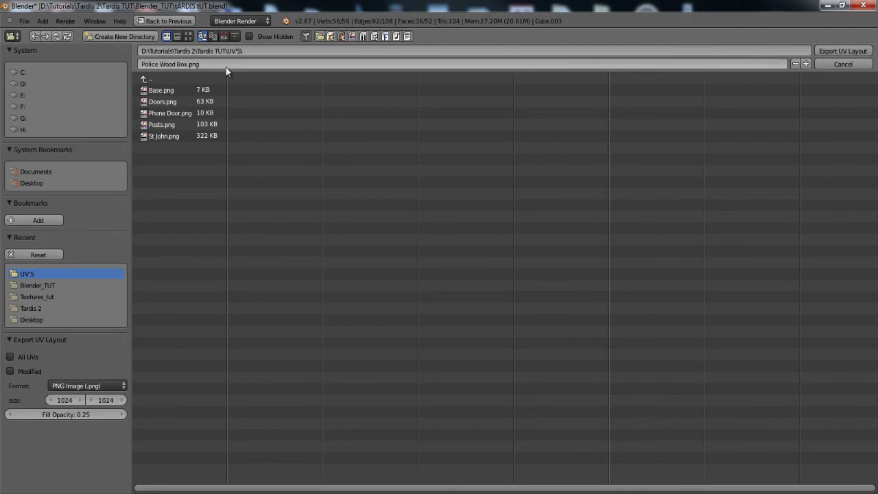
left_click(857, 51)
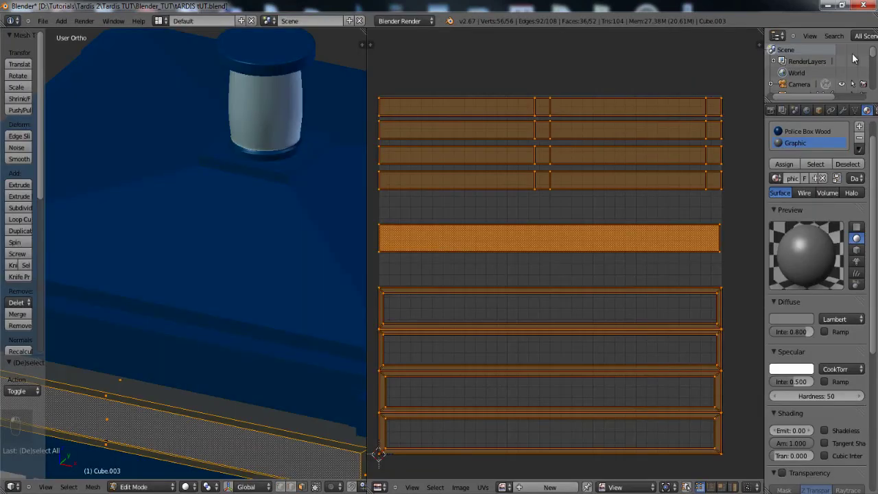
- Leave the signs' mesh and open the roof object's mesh for editing
scroll(503, 172, "down", 3)
key("Tab")
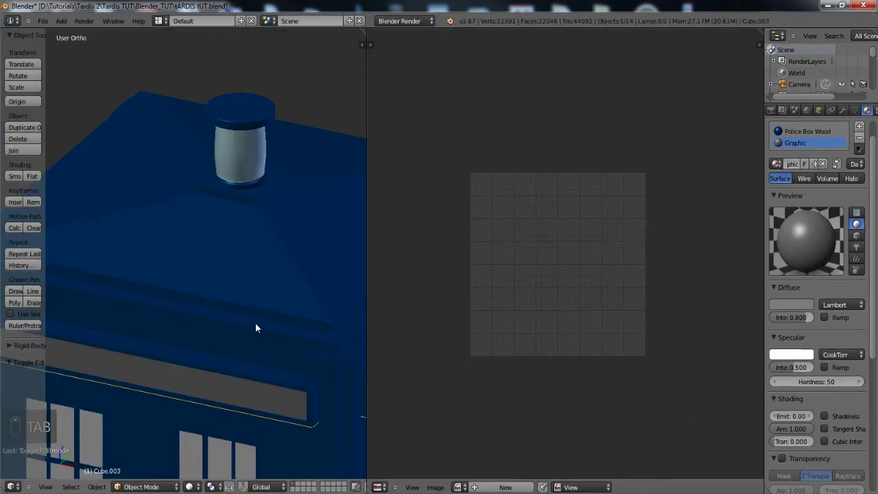
right_click(262, 330)
key("Tab")
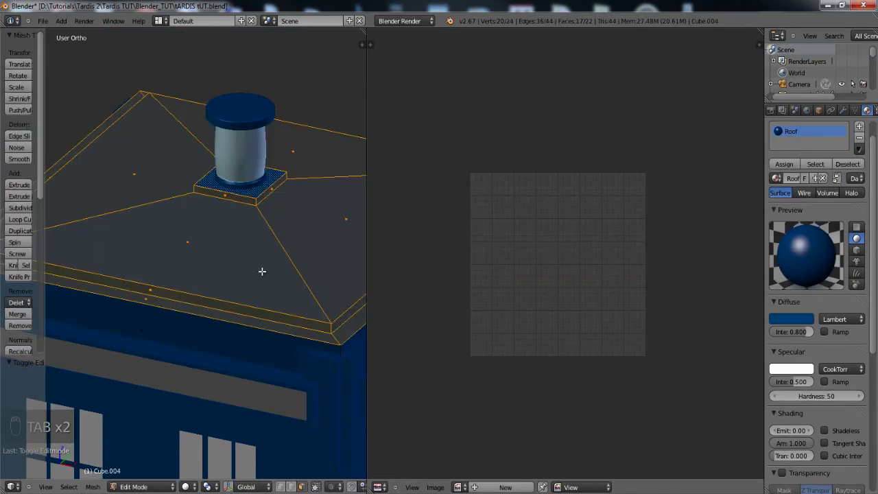
- Mark the short vertical corner edges of the roof's upper rim and lower band as seams in edge select mode
middle_click_drag(261, 270, 225, 278)
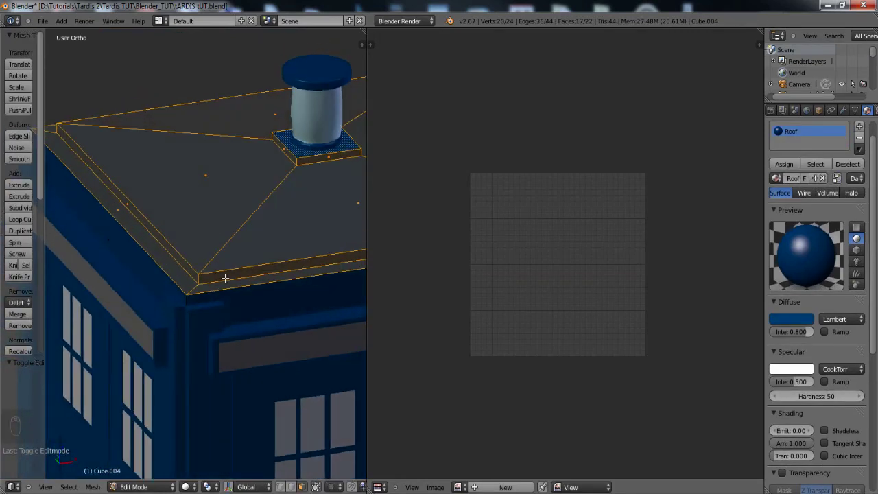
scroll(184, 209, "up", 2)
scroll(199, 251, "up", 3)
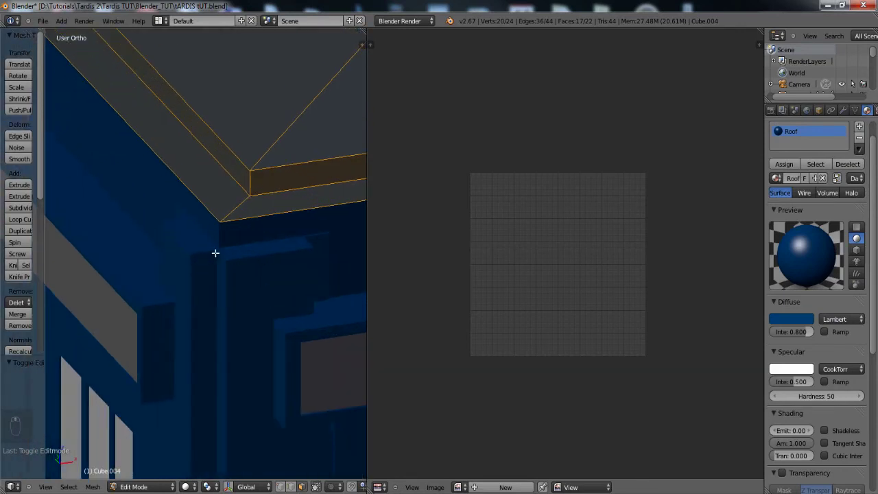
right_click(222, 240)
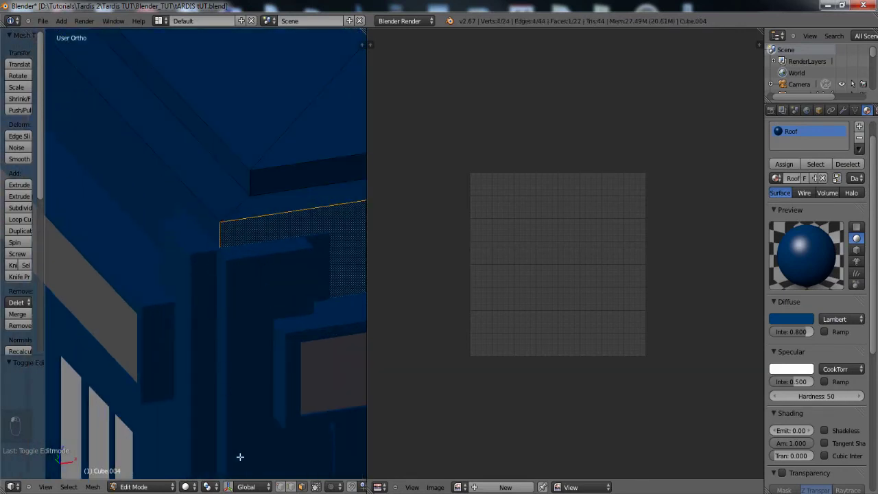
left_click(291, 486)
right_click(219, 238)
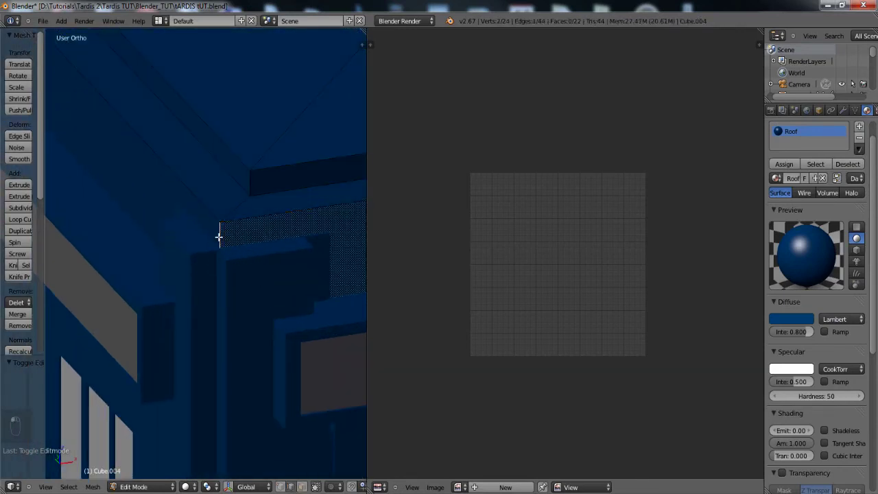
key("ctrl+e")
left_click(234, 191)
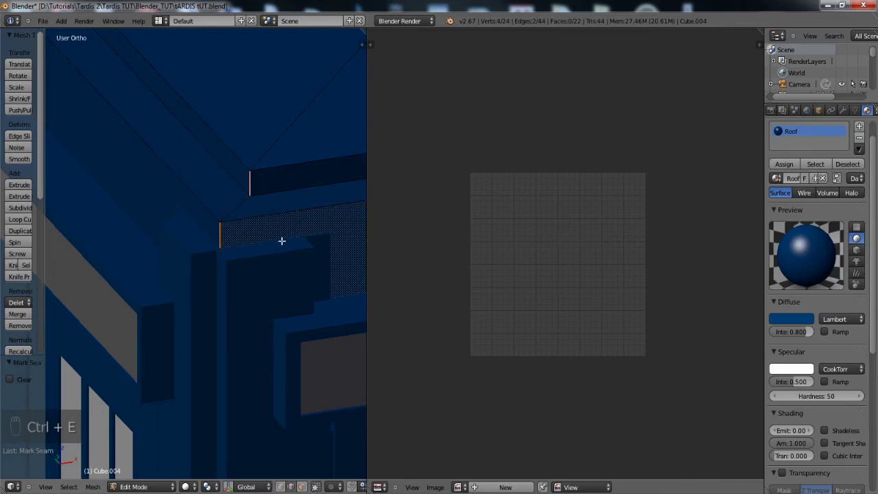
- Select only the side faces around the roof's upper rim and lower band and unwrap them
key("a")
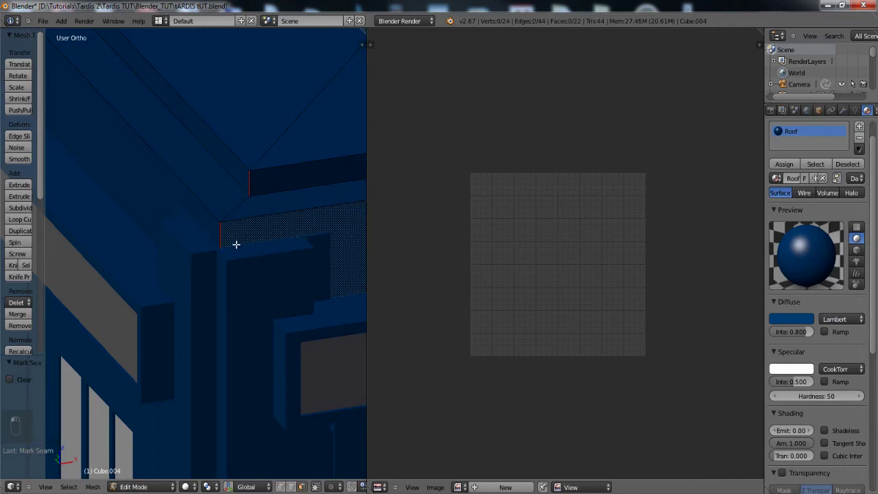
right_click(219, 239, "alt")
right_click(251, 185, "alt+shift")
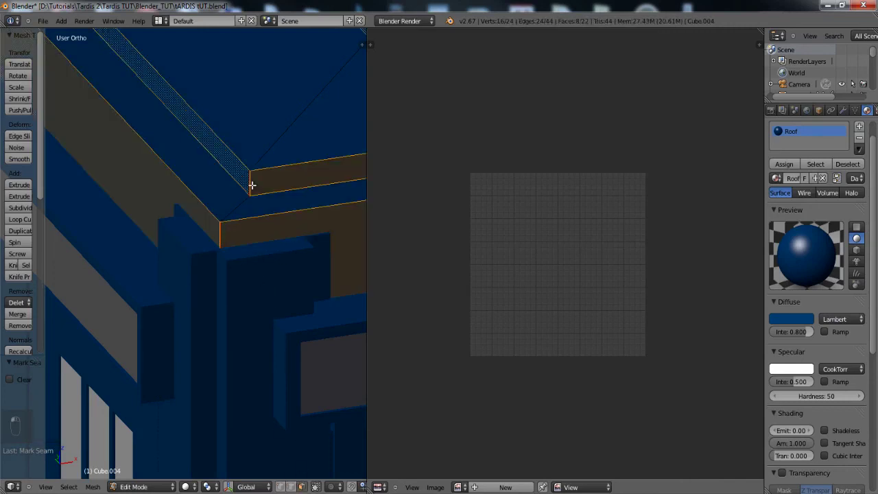
key("u")
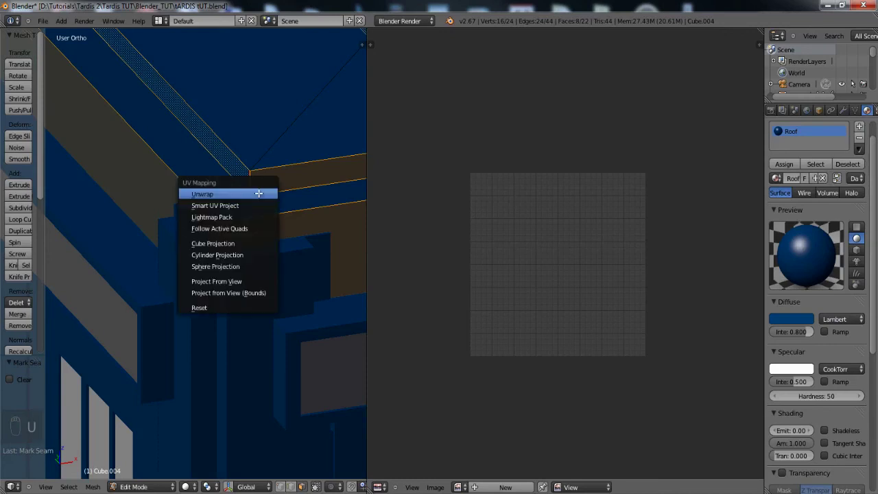
left_click(255, 193)
scroll(510, 350, "up", 1)
scroll(509, 350, "up", 2)
middle_click_drag(502, 368, 540, 308)
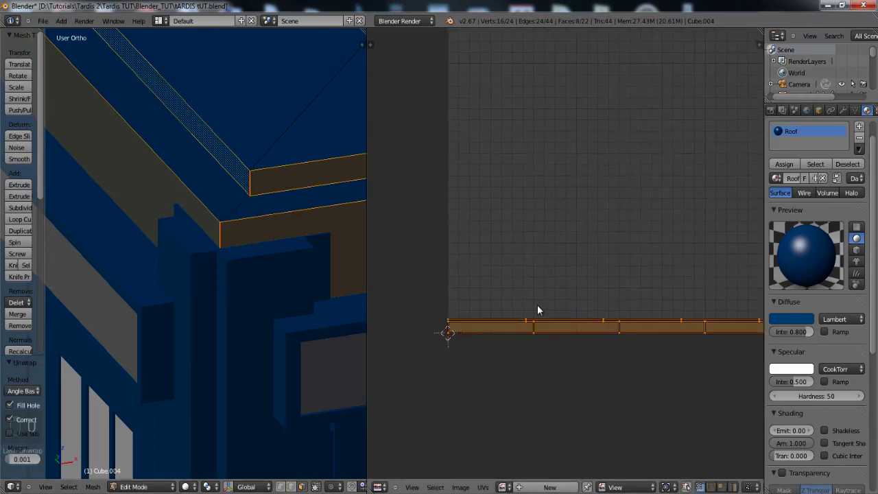
scroll(497, 315, "up", 2)
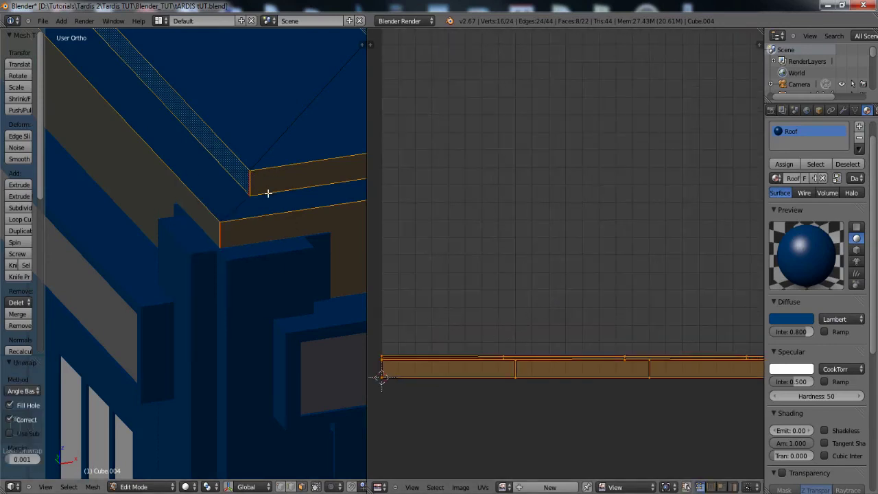
scroll(515, 343, "up", 1)
scroll(564, 278, "up", 1)
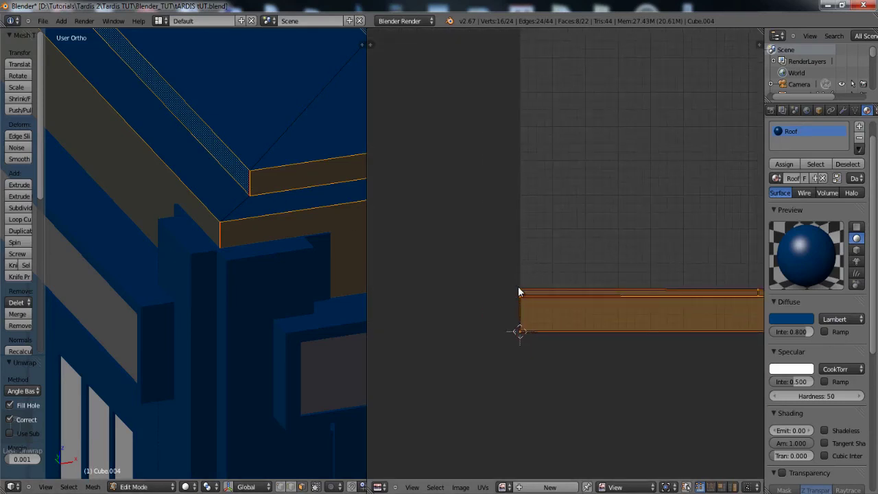
right_click(578, 289)
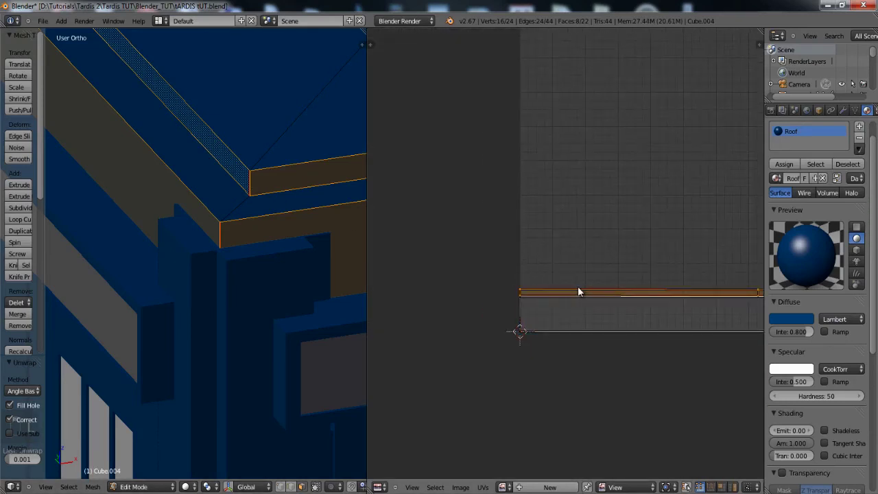
key("g")
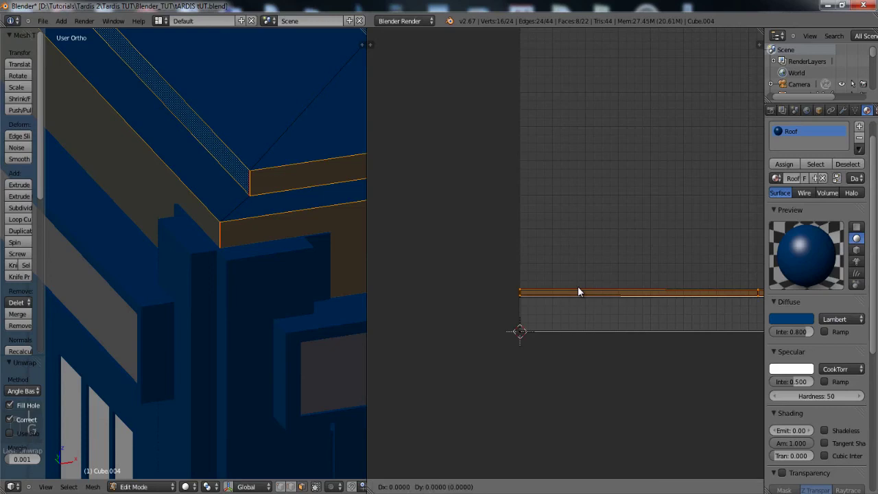
right_click(578, 237)
scroll(554, 276, "down", 3)
scroll(264, 216, "down", 1)
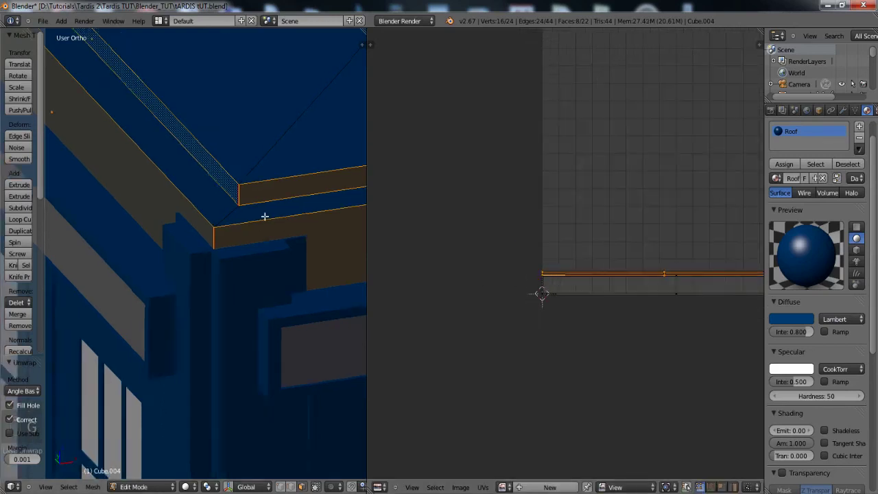
- Select the whole roof mesh and unwrap it with Smart UV Project using an island margin of 0.09
scroll(265, 216, "down", 6)
scroll(277, 225, "up", 3)
key("a")
key("a")
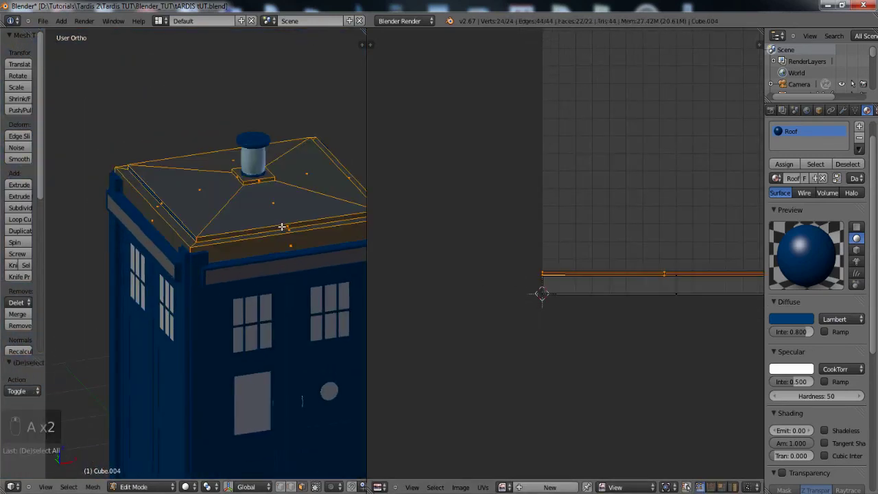
key("u")
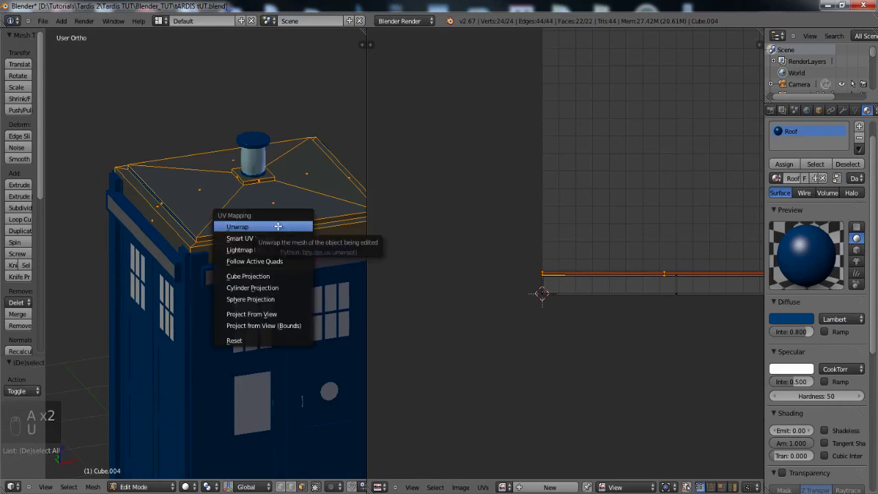
left_click(254, 238)
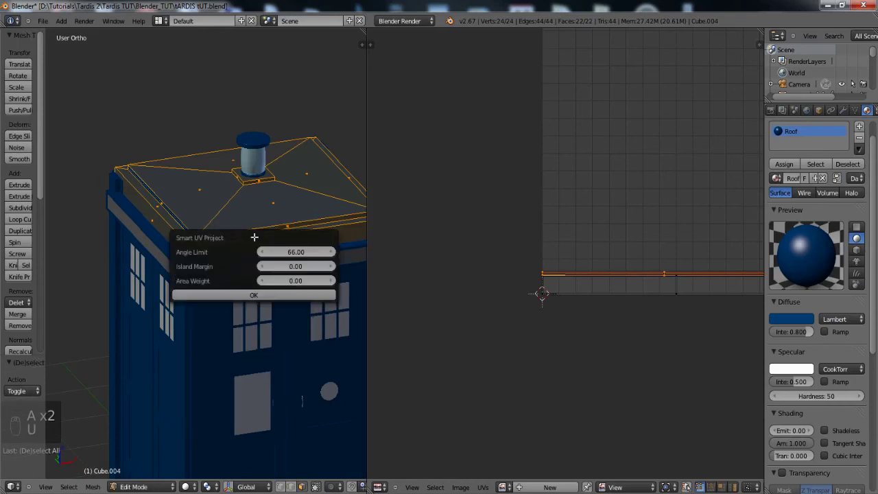
left_click(331, 266)
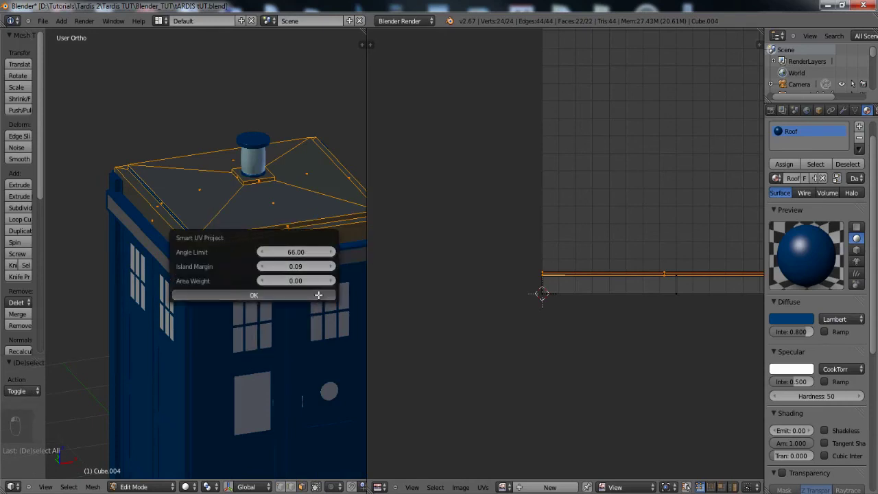
left_click(319, 296)
- Examine the arrangement and spacing of the roof's UV islands in the UV layout
middle_click_drag(650, 188, 420, 280)
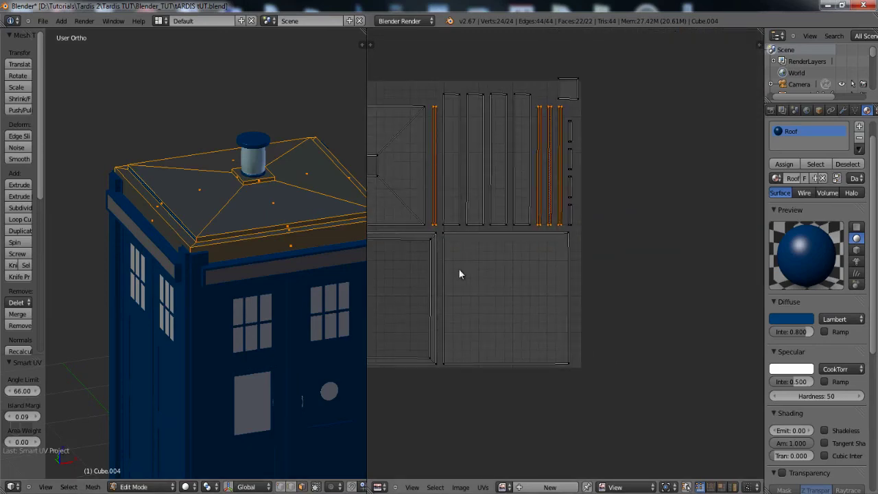
scroll(459, 274, "up", 3)
middle_click_drag(467, 312, 539, 263)
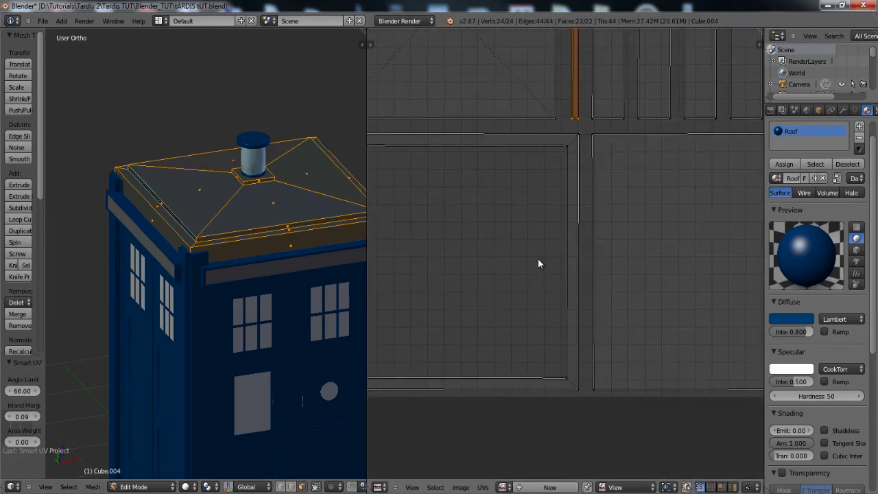
scroll(549, 226, "down", 1)
middle_click_drag(555, 198, 523, 302)
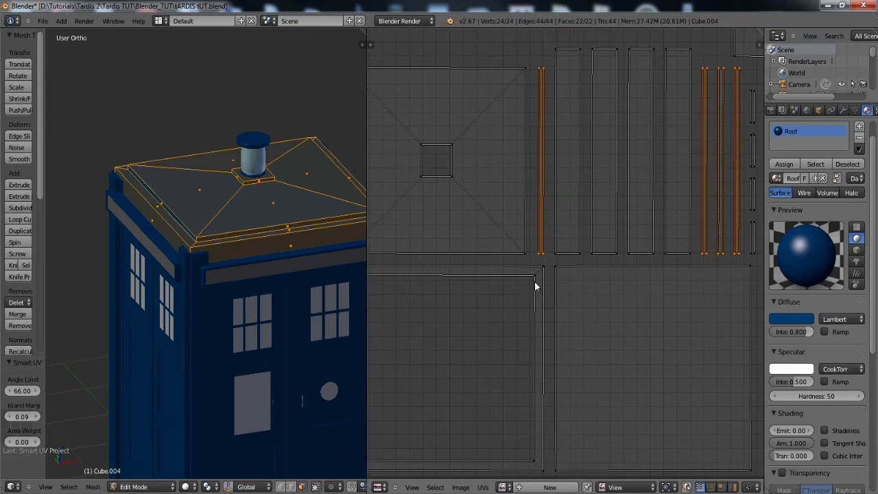
key("Home")
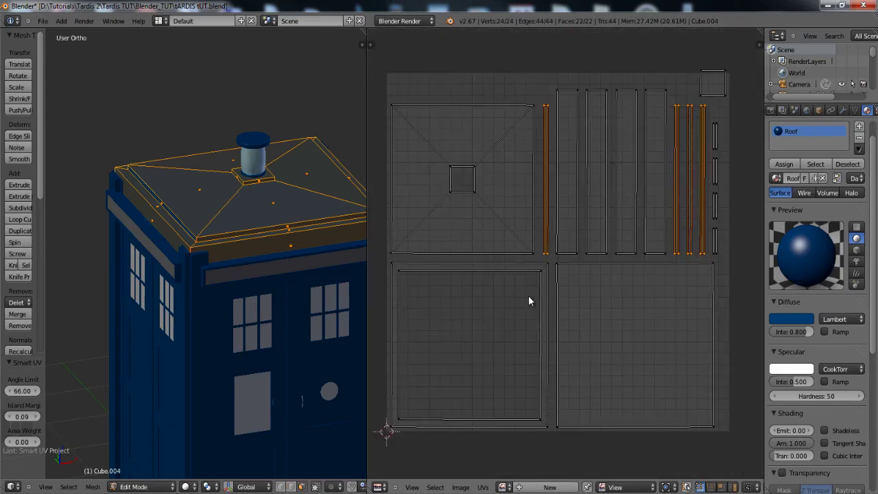
scroll(527, 300, "up", 3)
scroll(635, 192, "down", 2)
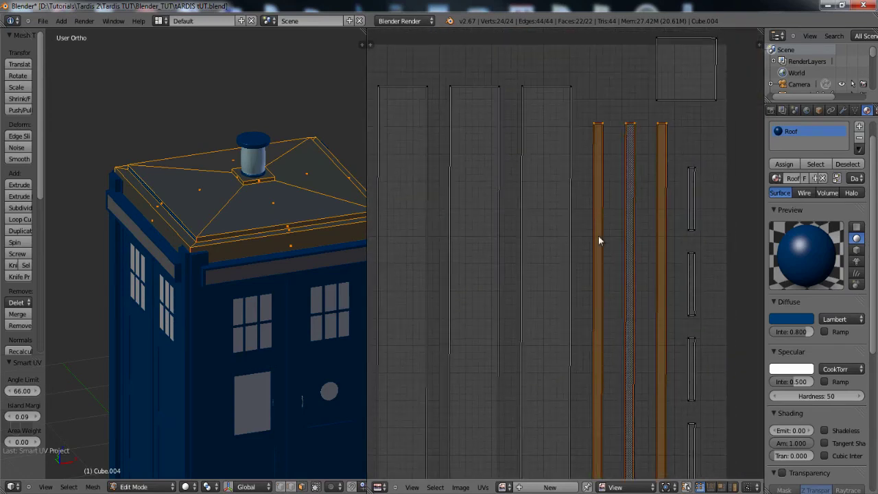
- Move the small square UV island down along Y so that it lies entirely inside the UV grid
middle_click_drag(599, 241, 508, 326, "shift")
scroll(509, 327, "up", 4)
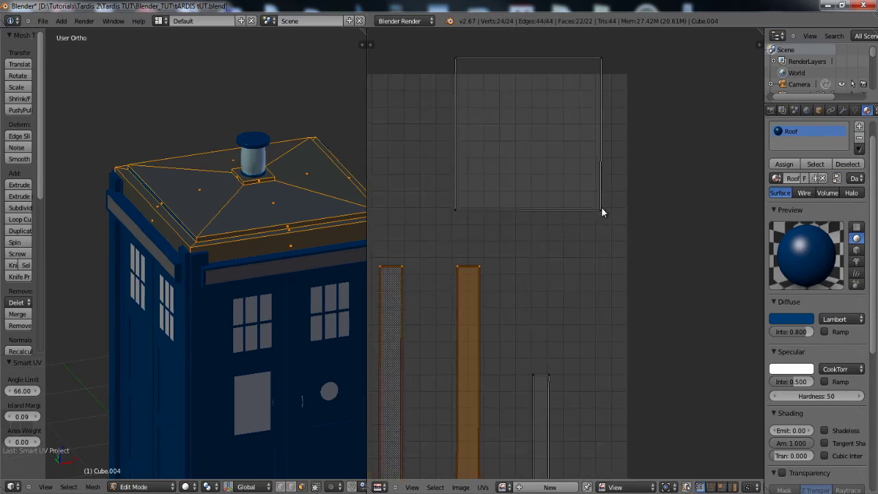
right_click(605, 207)
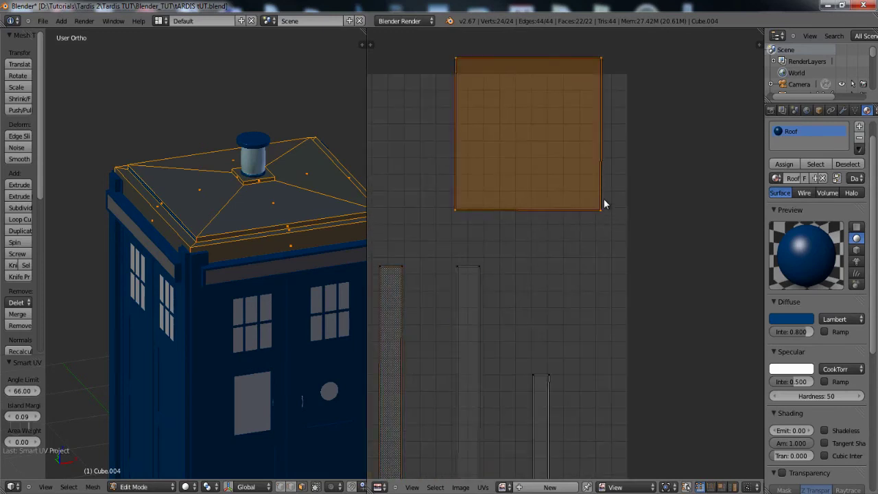
key("g")
key("y")
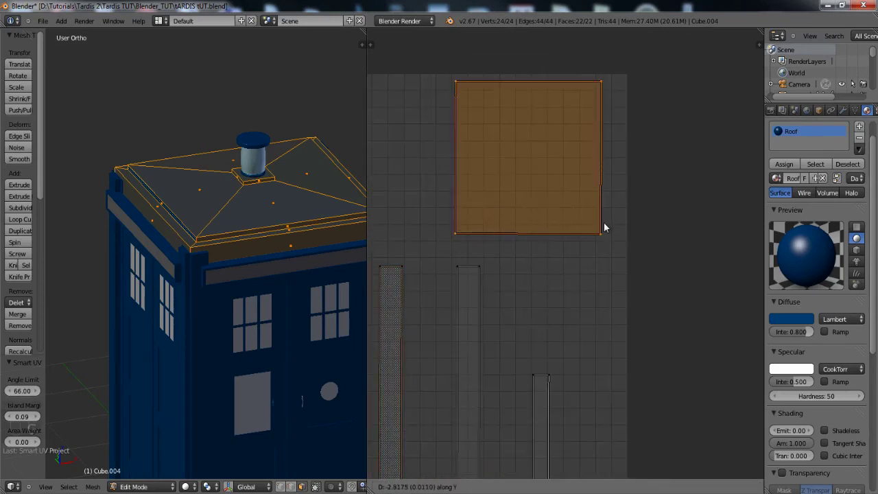
left_click(604, 222)
scroll(517, 411, "down", 9)
middle_click_drag(499, 354, 507, 362)
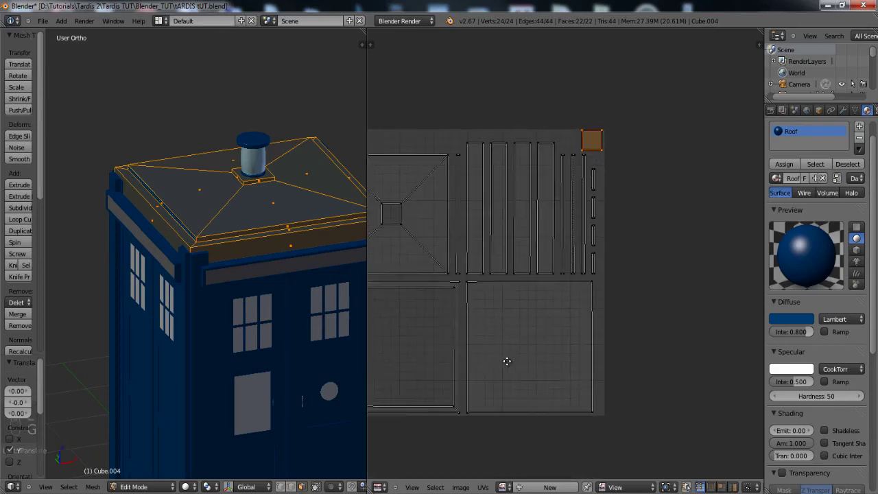
scroll(496, 348, "up", 4)
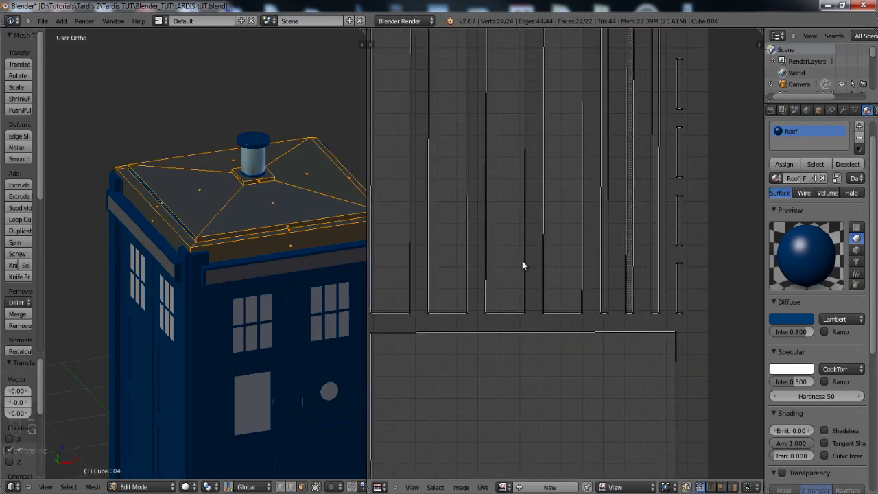
- Flatten the lower edges of the four wide strip islands along Y in the roof's UV layout
key("a")
key("b")
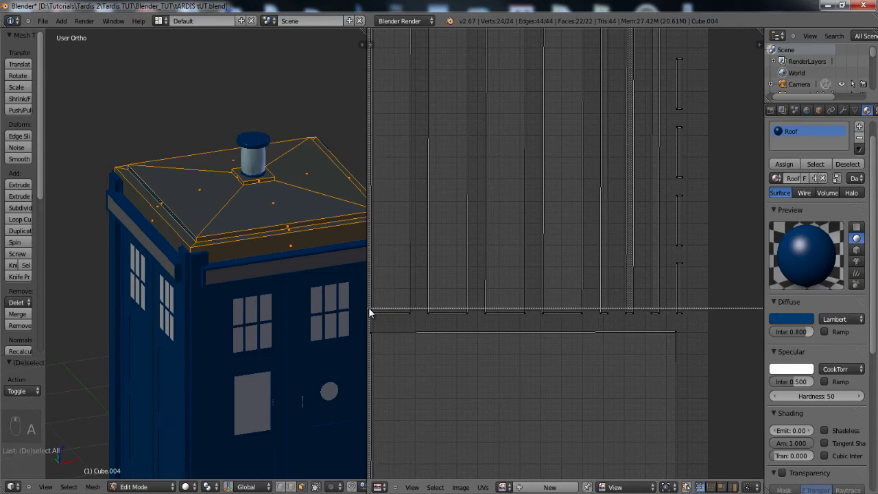
left_click_drag(369, 312, 586, 316)
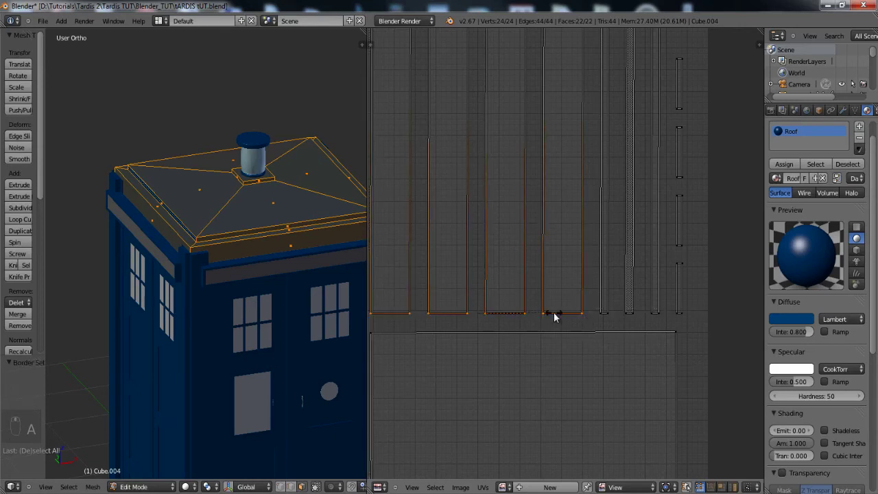
key("a")
scroll(549, 317, "down", 1)
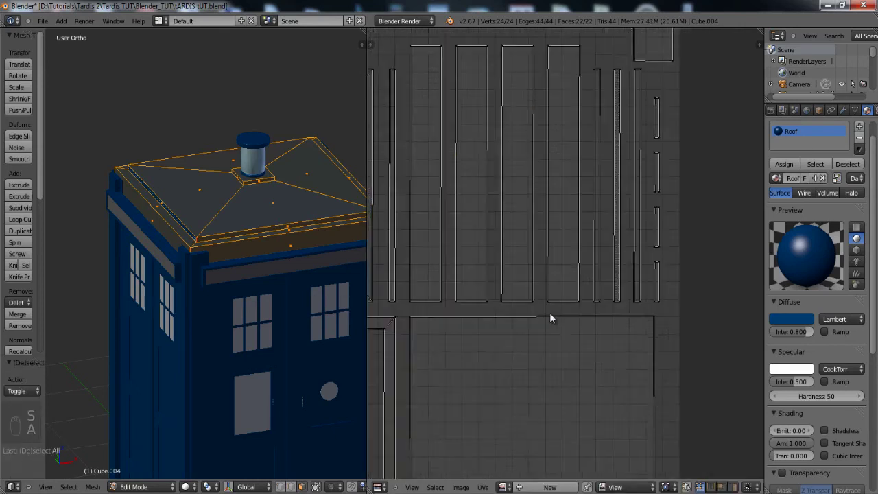
- Straighten the upper edges of the four wide strip islands by scaling them to 0 along Y
scroll(550, 317, "down", 1)
middle_click_drag(521, 191, 472, 360)
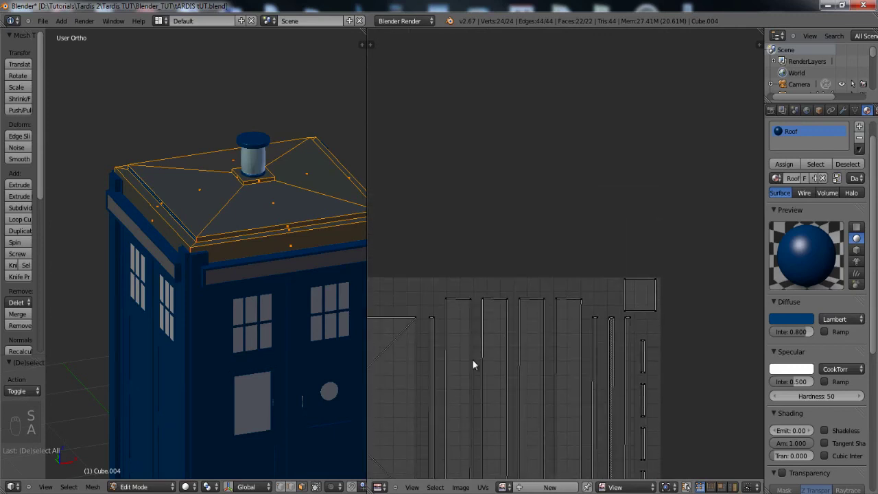
key("b")
left_click_drag(446, 295, 590, 304)
key("s")
key("y")
key("0")
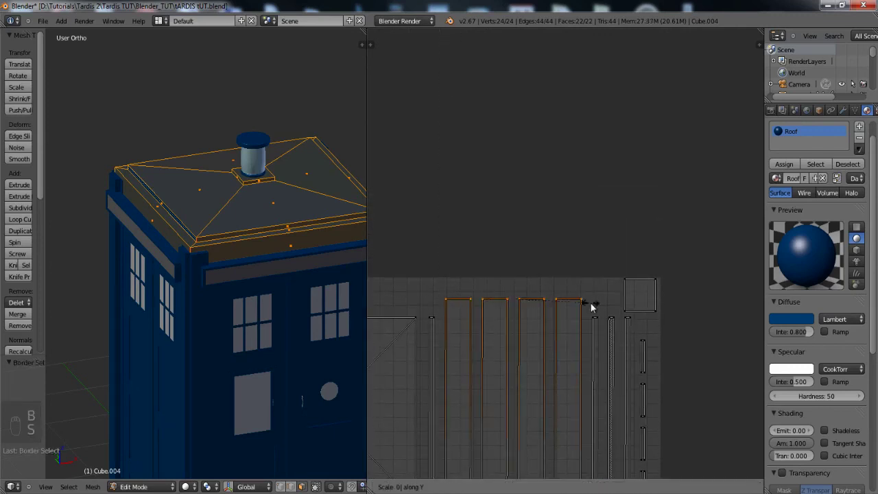
key("Return")
scroll(589, 303, "down", 1)
middle_click_drag(440, 444, 537, 314)
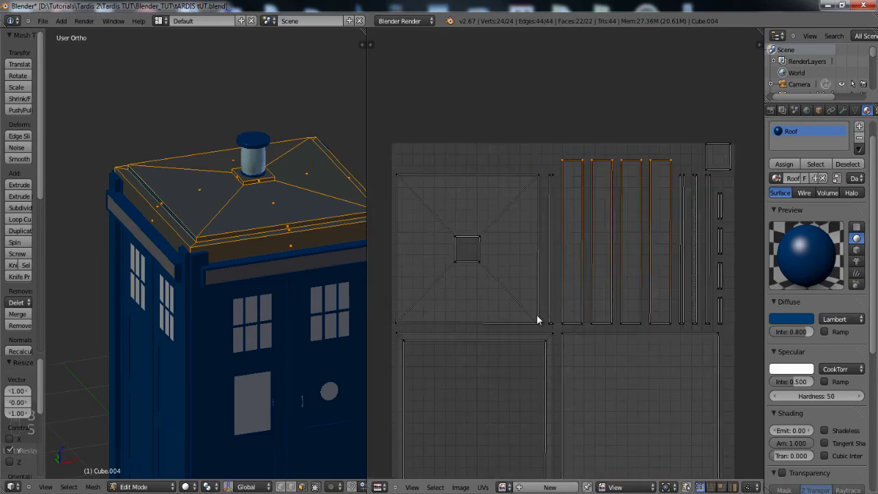
scroll(527, 373, "down", 1)
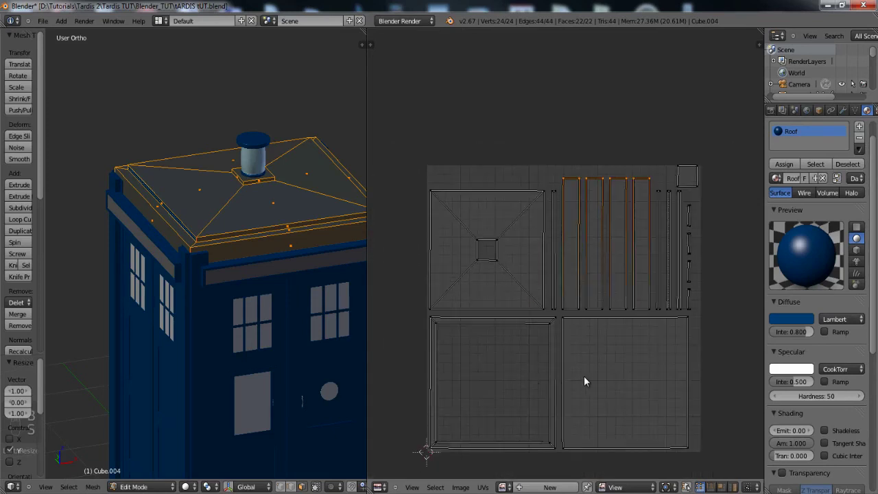
- Select all the roof's UVs and export the UV layout as Roof.png into the UV'S folder
key("a")
key("a")
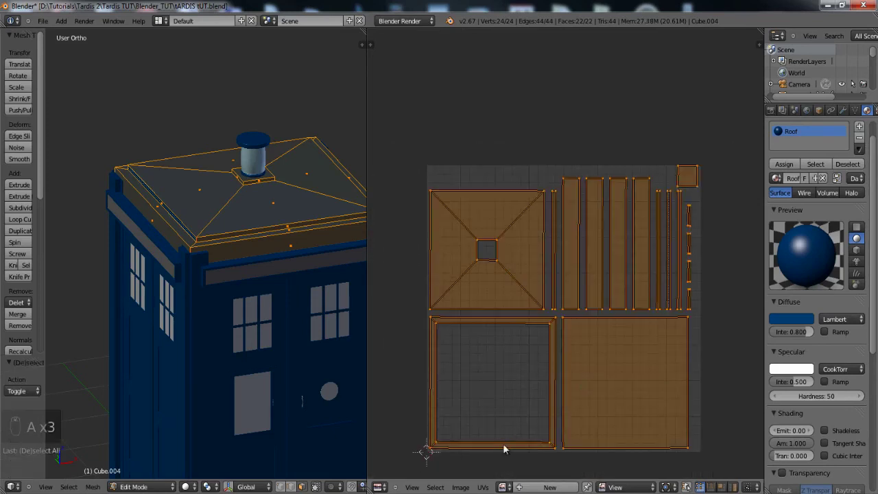
left_click(483, 487)
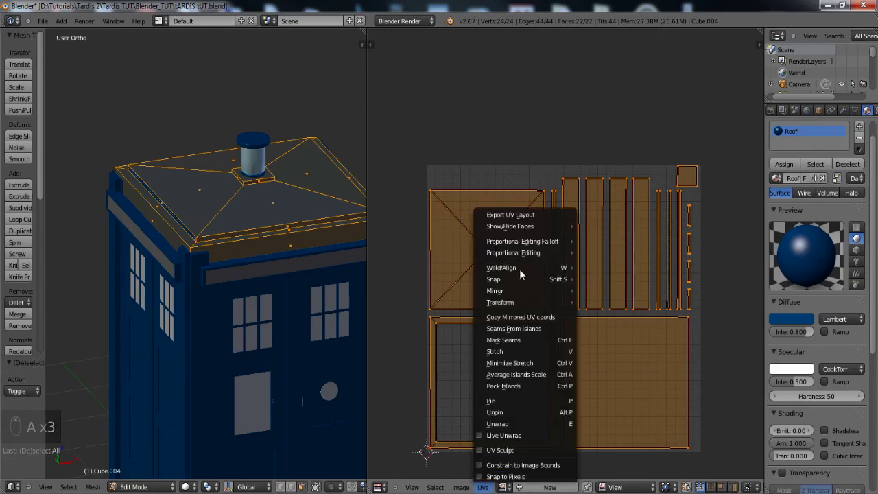
left_click(508, 215)
left_click(26, 274)
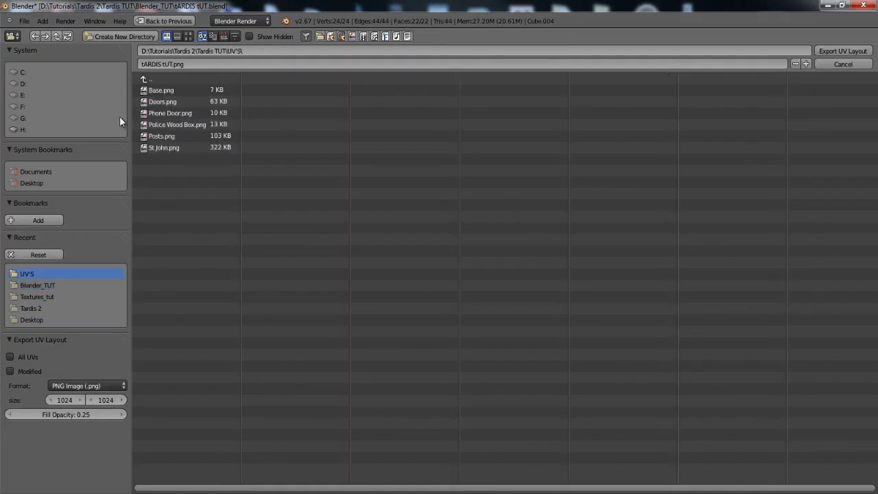
left_click(170, 64)
key("BackSpace")
type("Roof.png")
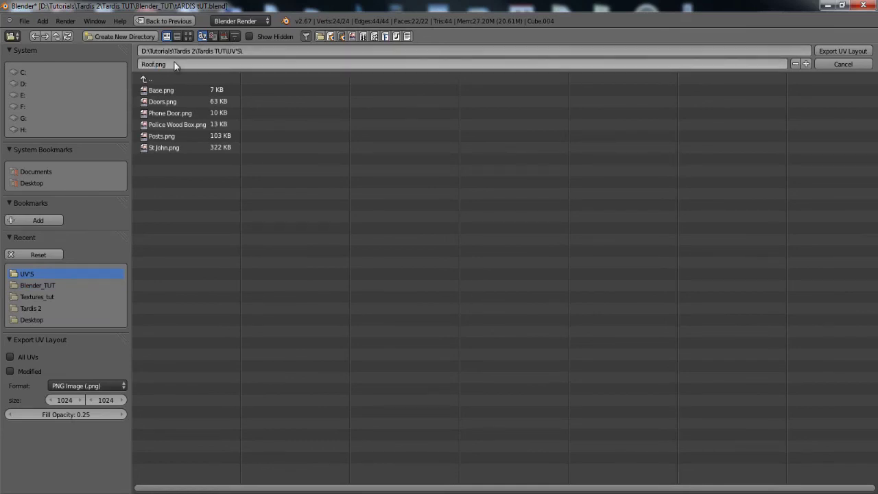
key("Return")
left_click(859, 53)
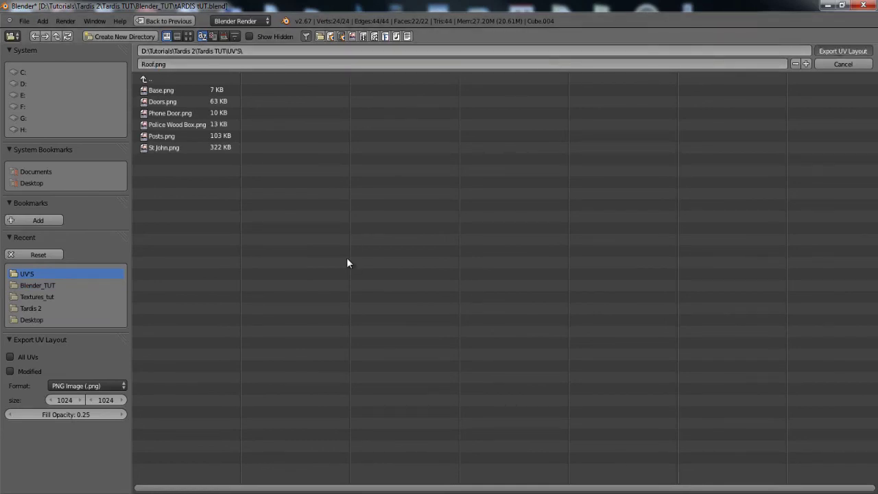
- Open the roof lantern's mesh for editing and turn off the viewport display of its subdivision modifier
scroll(301, 234, "up", 10)
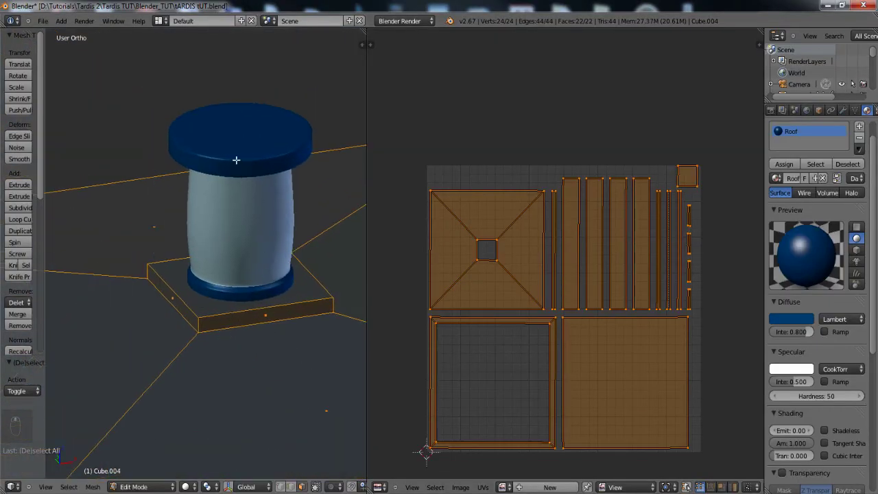
key("Tab")
right_click(278, 234)
key("Tab")
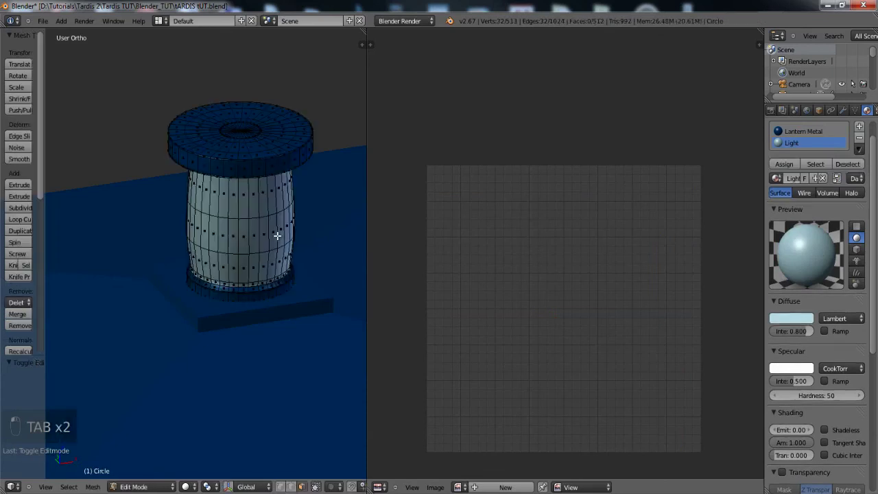
scroll(265, 230, "up", 3)
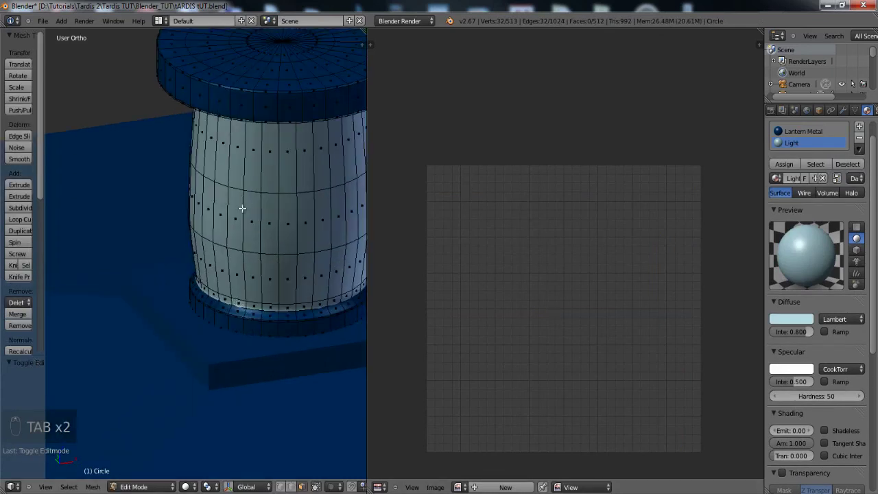
key("KP_1")
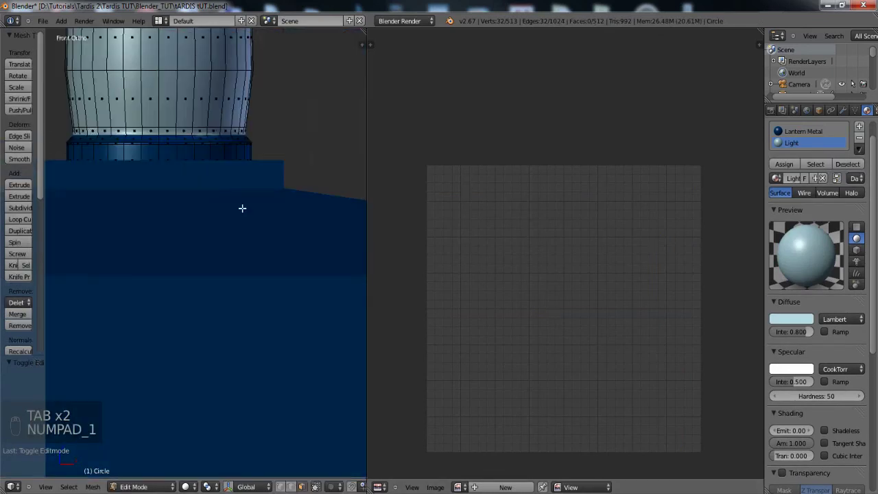
left_click(844, 110)
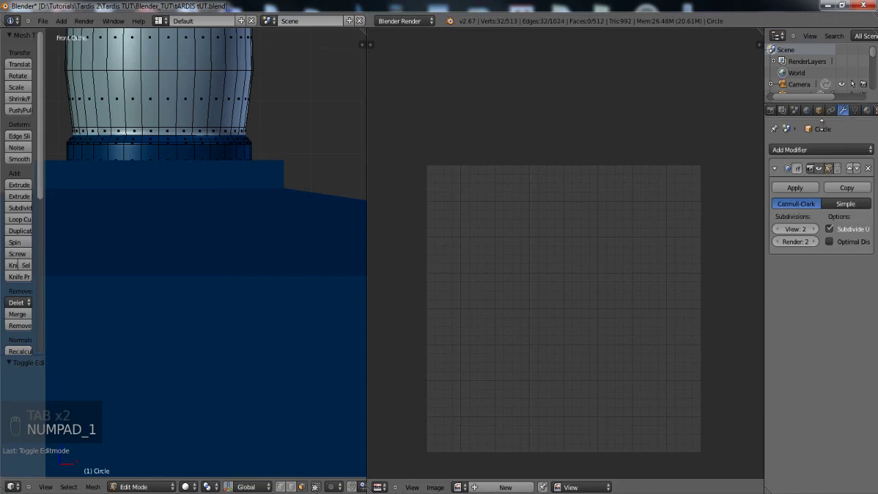
left_click(820, 168)
- Select the face loops around the lantern cap's upper bevel and wide side band, undoing any stray vertical loops
middle_click_drag(251, 65, 295, 279, "shift")
middle_click_drag(243, 186, 262, 286, "shift")
scroll(254, 227, "up", 3)
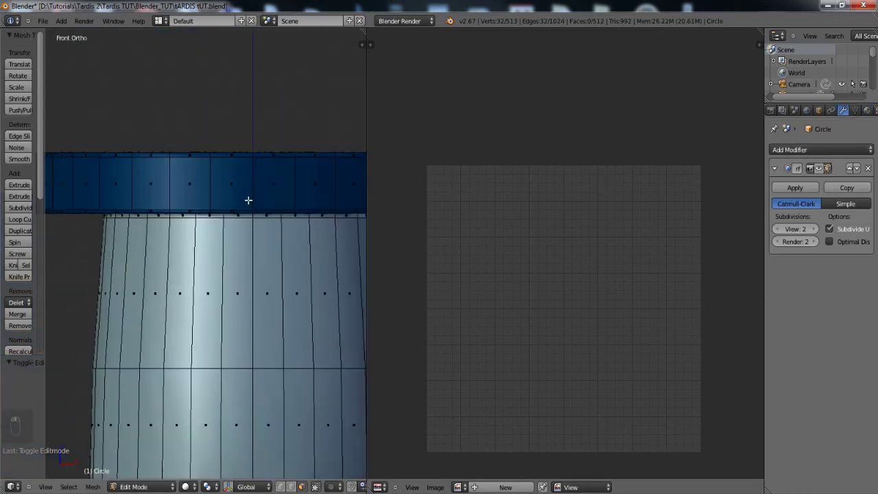
scroll(248, 200, "up", 3)
middle_click_drag(281, 180, 262, 237)
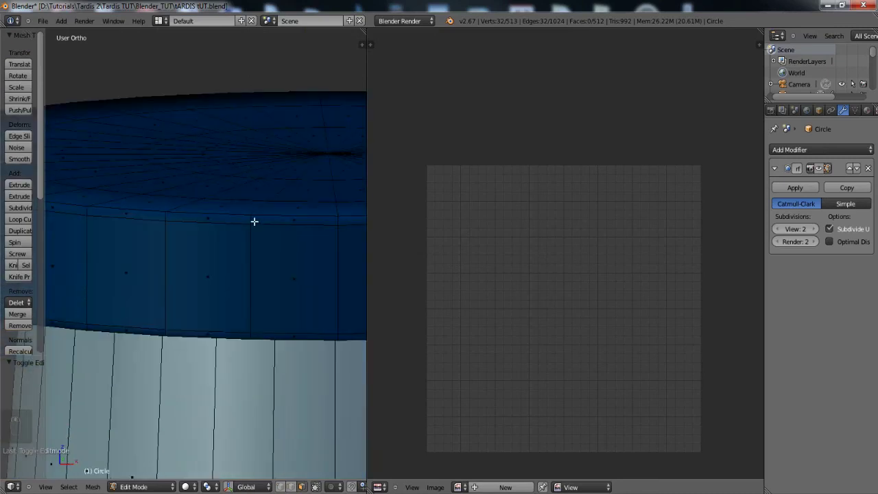
right_click(251, 221, "alt")
right_click(250, 334, "alt+shift")
right_click(248, 337, "alt+shift")
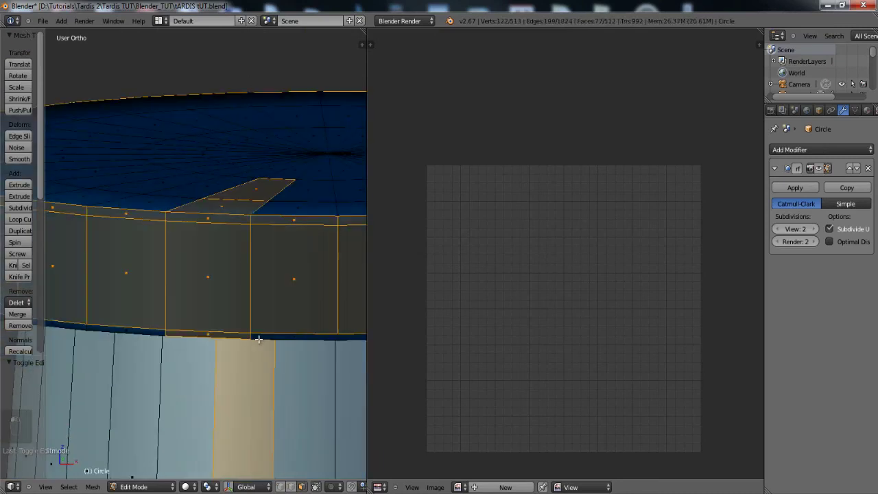
scroll(241, 284, "down", 5, "shift")
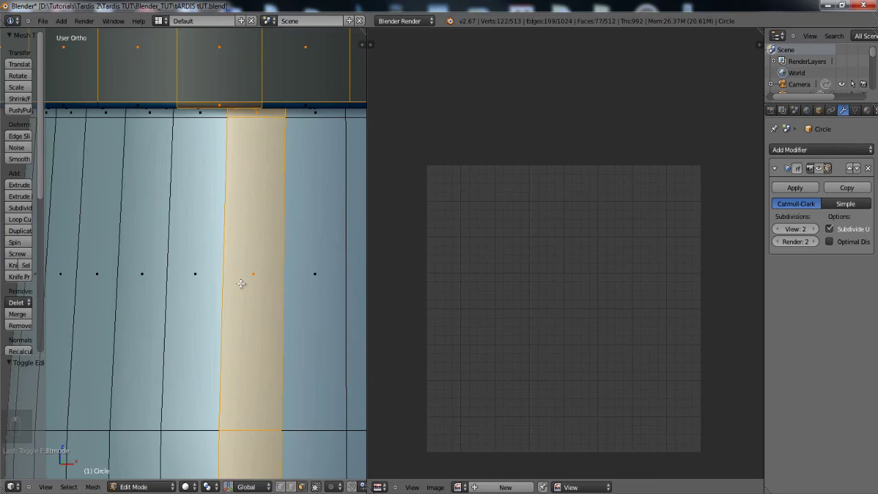
key("ctrl+z")
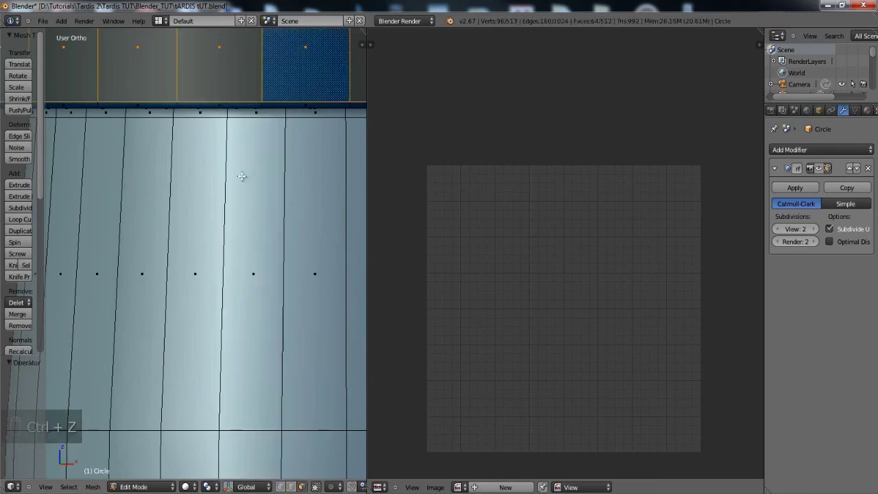
- Add the thin face loop along the lower edge of the lantern cap's side to the selection
scroll(242, 168, "up", 4)
middle_click_drag(243, 177, 208, 417, "shift")
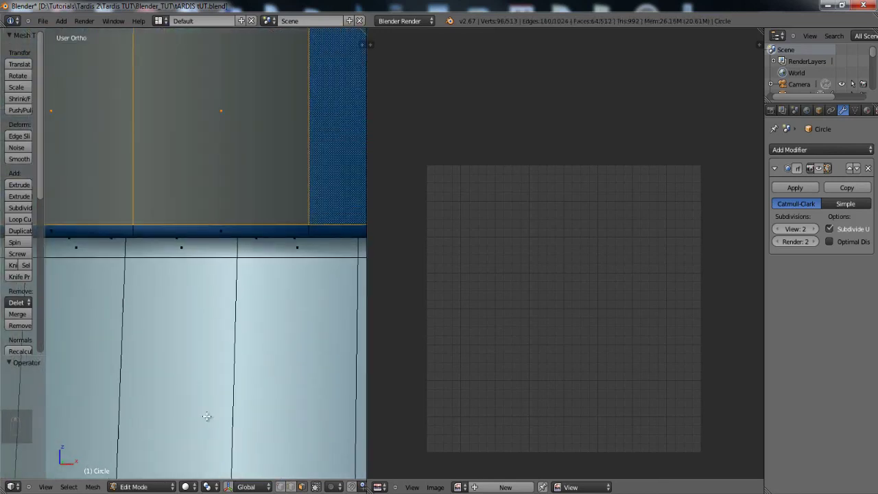
scroll(208, 417, "up", 4)
left_click(81, 210, "alt+shift")
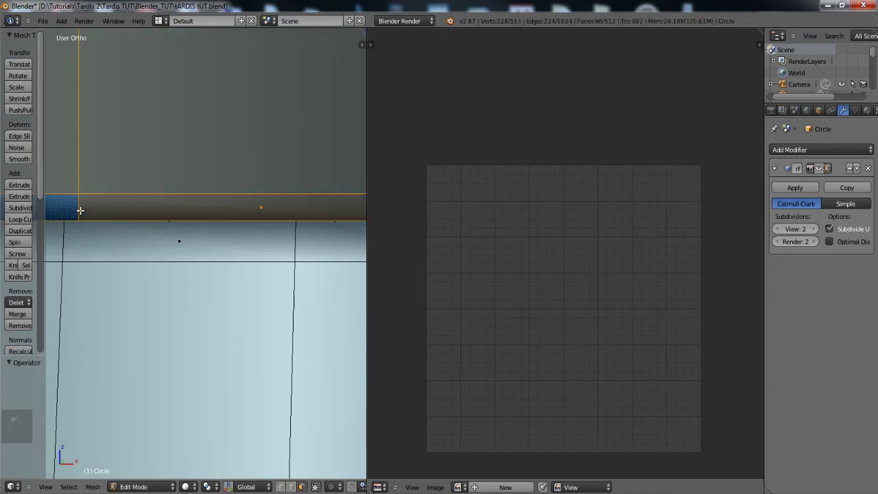
- Add the face loops around the lantern's blue metal base ring to the selection
scroll(192, 288, "down", 5)
scroll(231, 379, "down", 8, "shift")
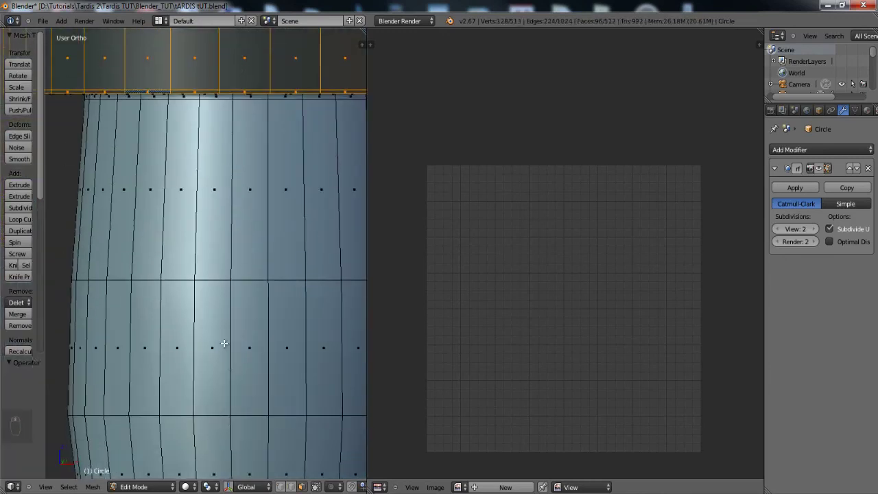
scroll(207, 291, "up", 3)
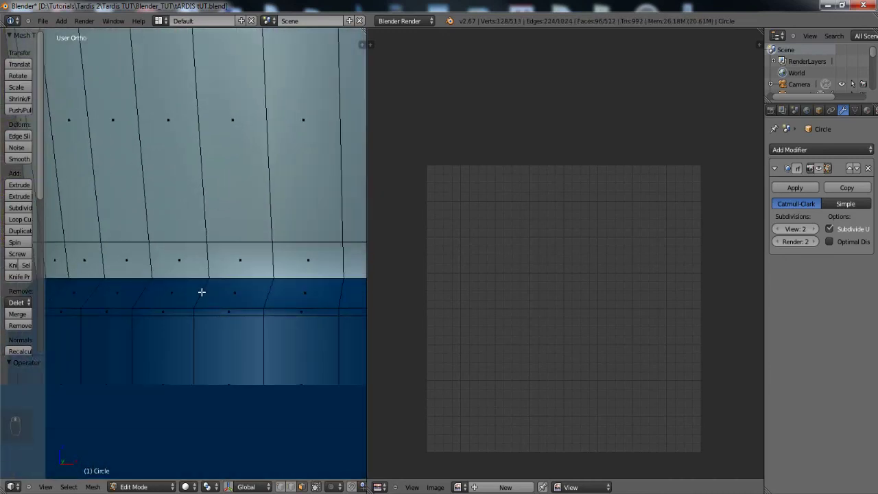
right_click(201, 295, "shift")
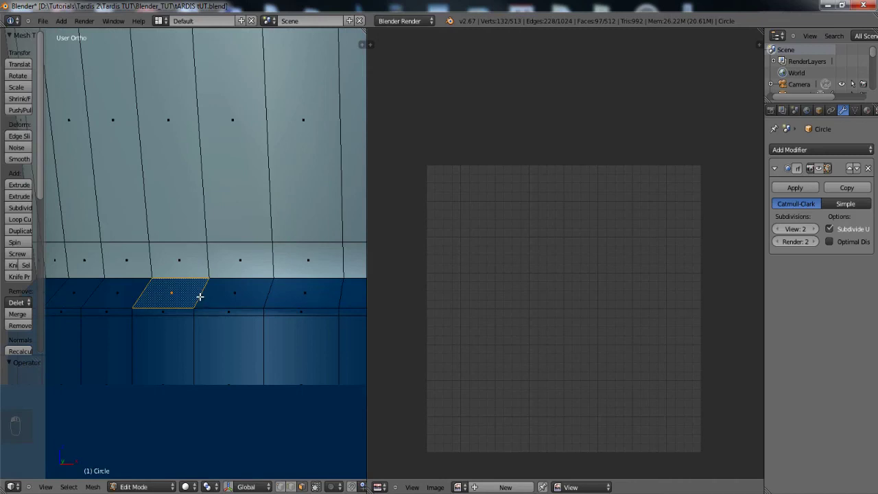
key("ctrl+z")
right_click(200, 296, "alt+shift")
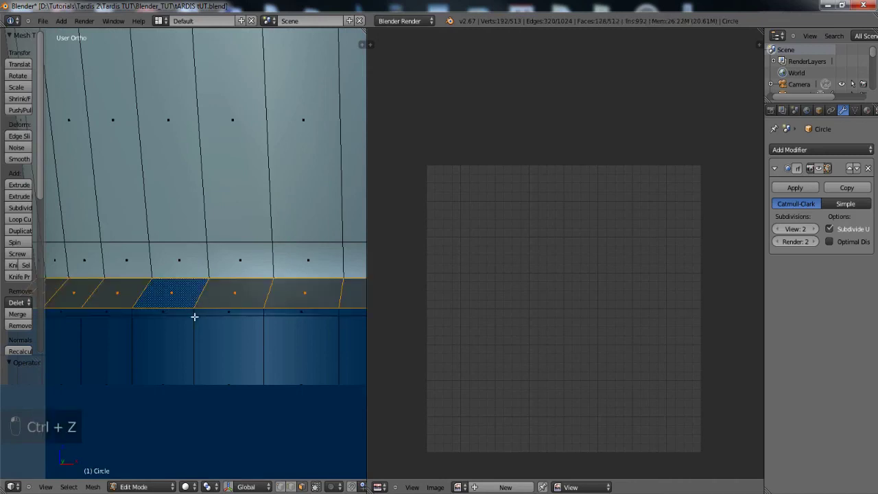
right_click(192, 323, "alt+shift")
- Add the two face loops on the underside of the lantern cap to the selection
scroll(225, 324, "down", 3)
middle_click_drag(222, 308, 238, 318)
scroll(245, 290, "up", 3)
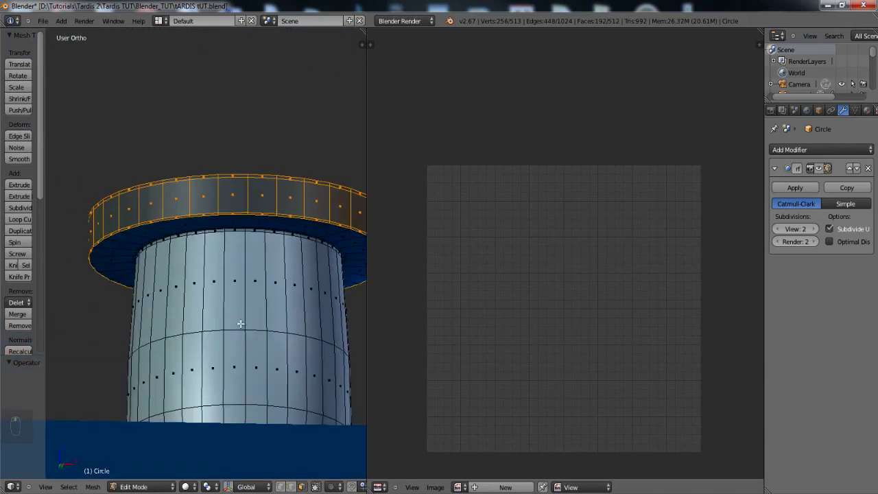
scroll(237, 318, "up", 5)
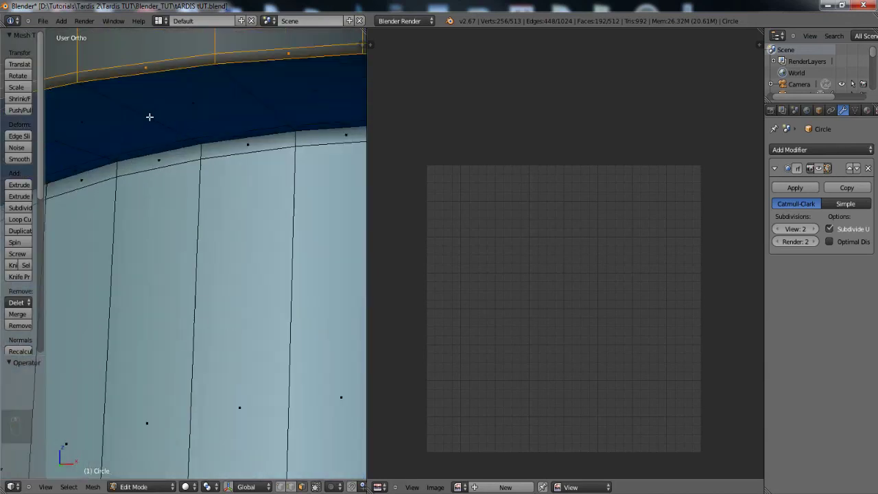
right_click(150, 116, "alt+shift")
right_click(197, 140, "alt+shift")
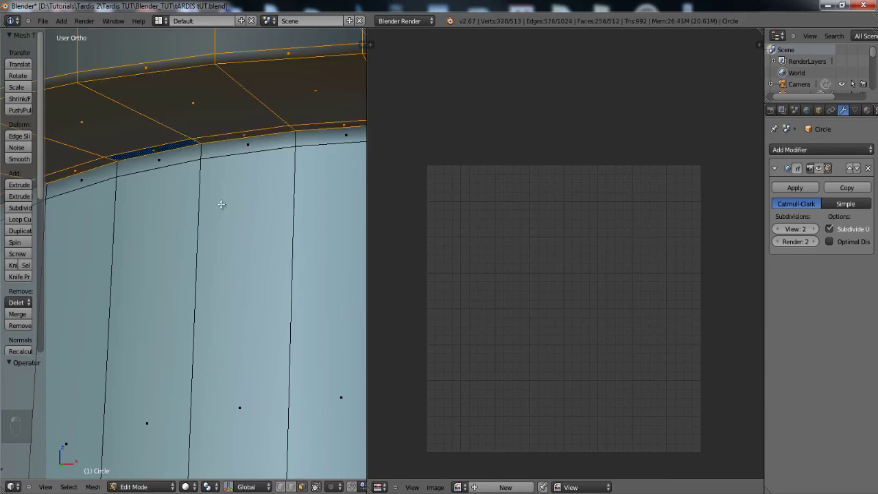
- Add all the top faces of the lantern cap to the selection with circle select
scroll(221, 204, "down", 3)
middle_click_drag(226, 198, 245, 251)
scroll(245, 251, "up", 4)
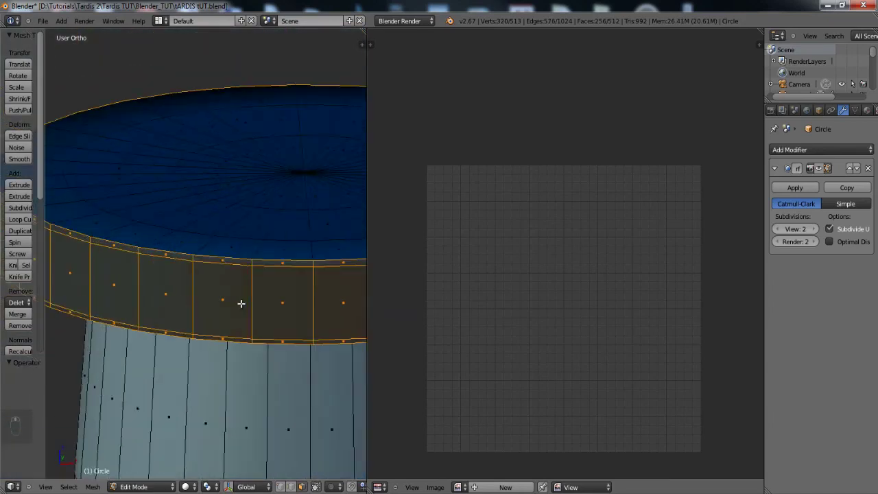
middle_click_drag(241, 303, 221, 229)
scroll(230, 237, "down", 5)
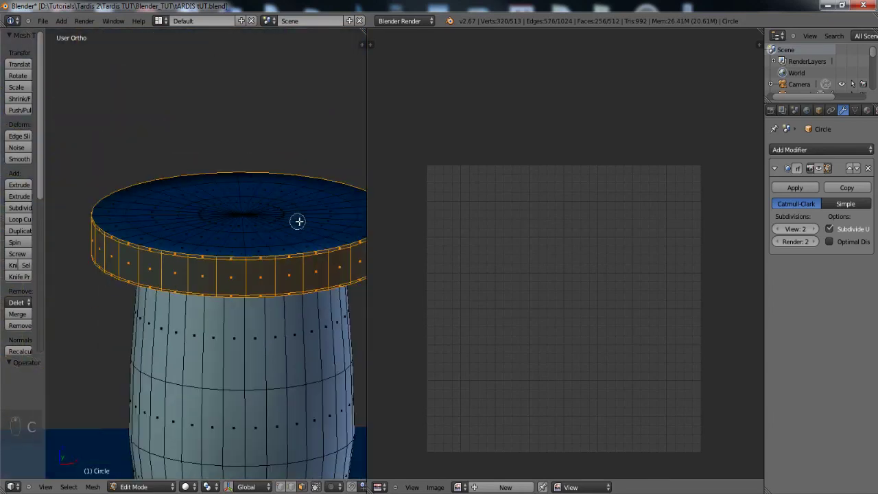
mouse_move(298, 221)
left_mouse_down()
mouse_move(178, 226)
mouse_move(138, 206)
mouse_move(206, 247)
mouse_move(329, 231)
mouse_move(355, 204)
mouse_move(235, 188)
mouse_move(138, 197)
mouse_move(221, 219)
mouse_move(234, 234)
mouse_move(251, 225)
left_mouse_up()
- Unwrap the selected blue metal faces of the lantern's cap and base ring with the standard Unwrap
scroll(281, 235, "down", 4)
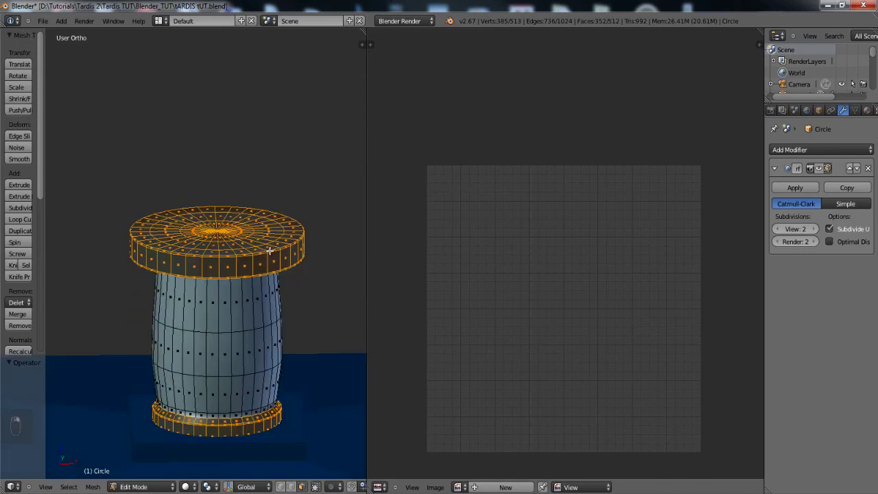
key("u")
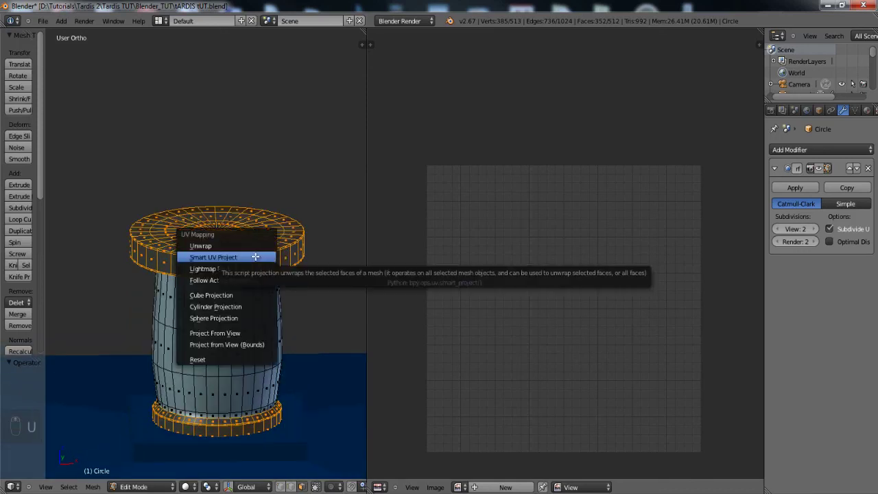
left_click(231, 247)
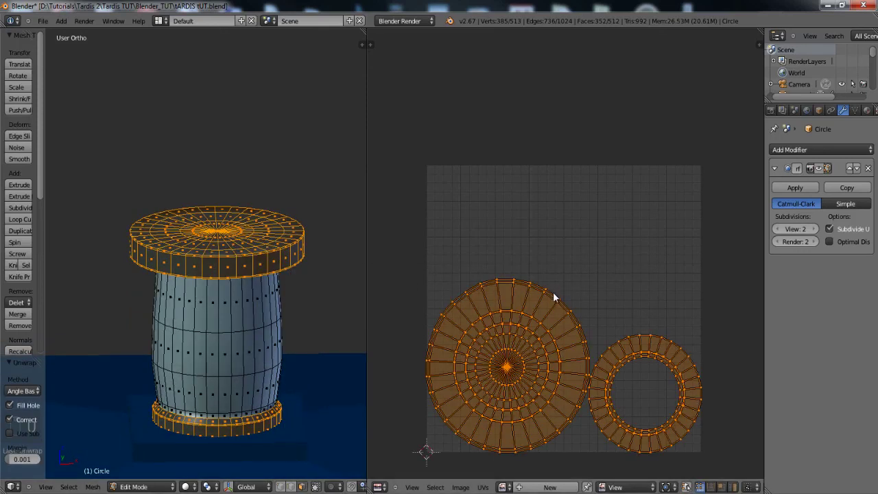
scroll(574, 308, "up", 4)
scroll(573, 301, "down", 3)
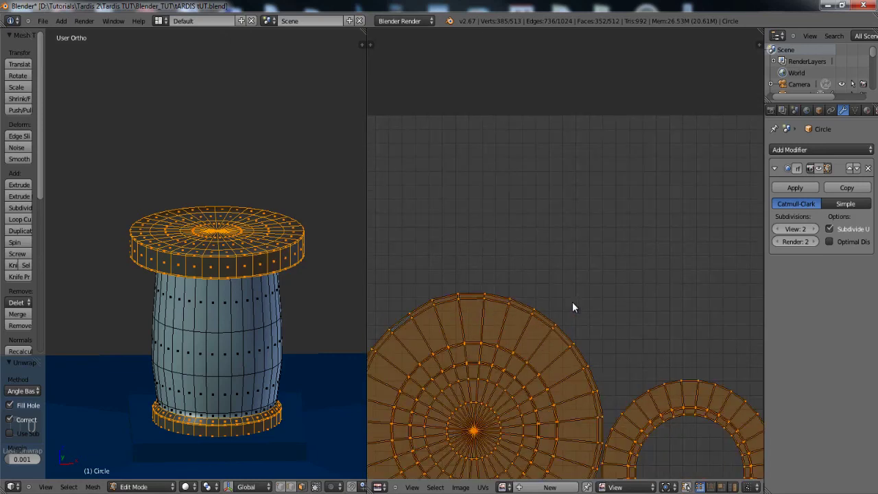
scroll(566, 308, "down", 2)
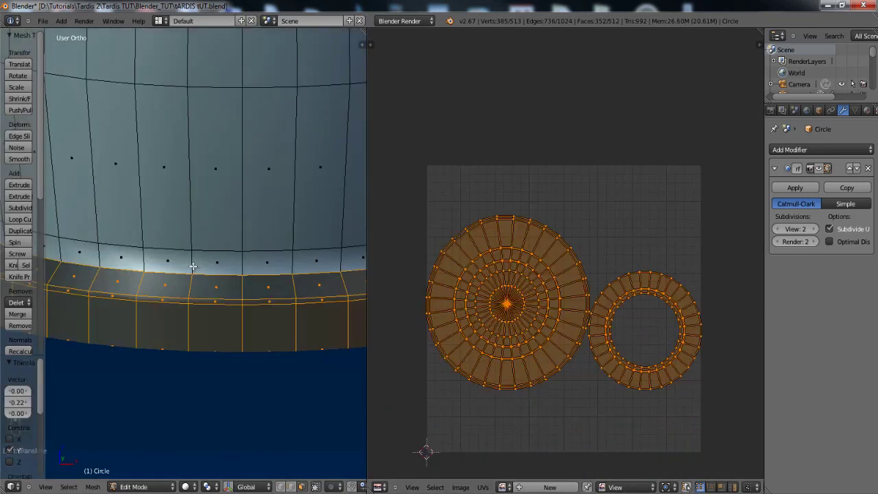
- Select all the face loops of the lantern's glass body, including the thin loops along its lower and upper edges
right_click(193, 267, "alt")
right_click(190, 204, "alt+shift")
right_click(189, 51, "alt+shift")
scroll(221, 110, "up", 5, "shift")
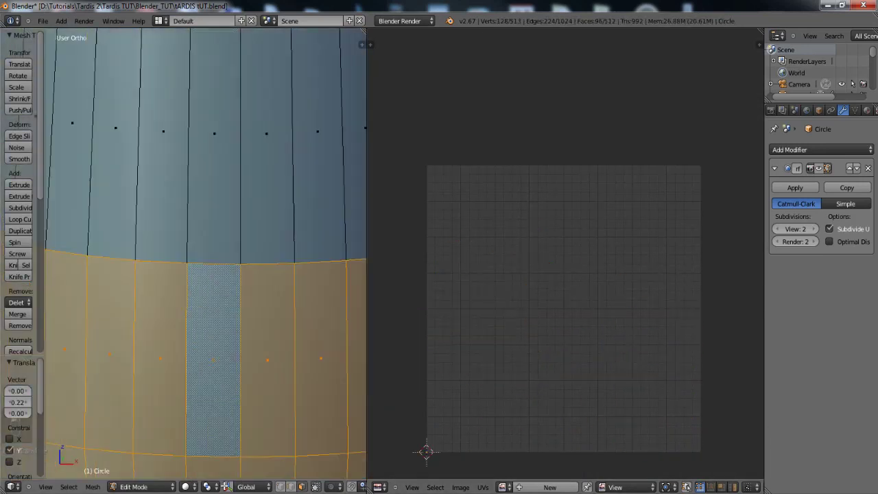
right_click(180, 249, "alt+shift")
scroll(206, 327, "up", 5, "shift")
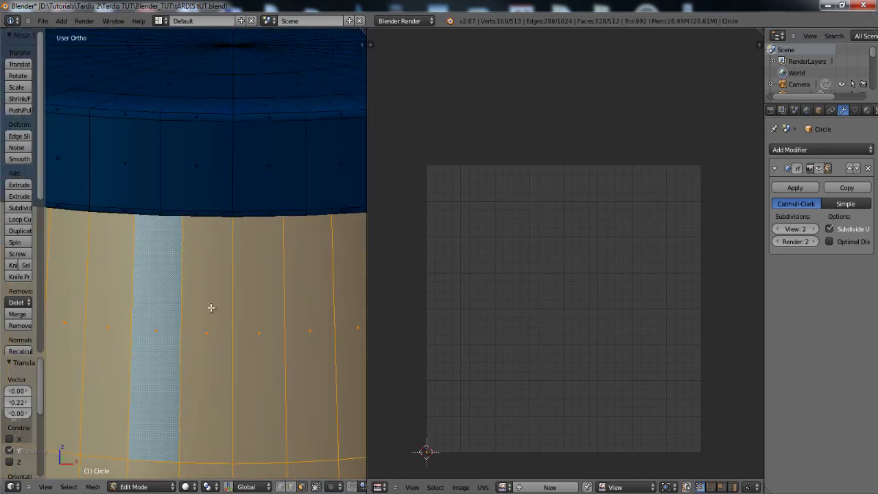
scroll(211, 307, "down", 6, "shift")
scroll(213, 253, "up", 7, "shift")
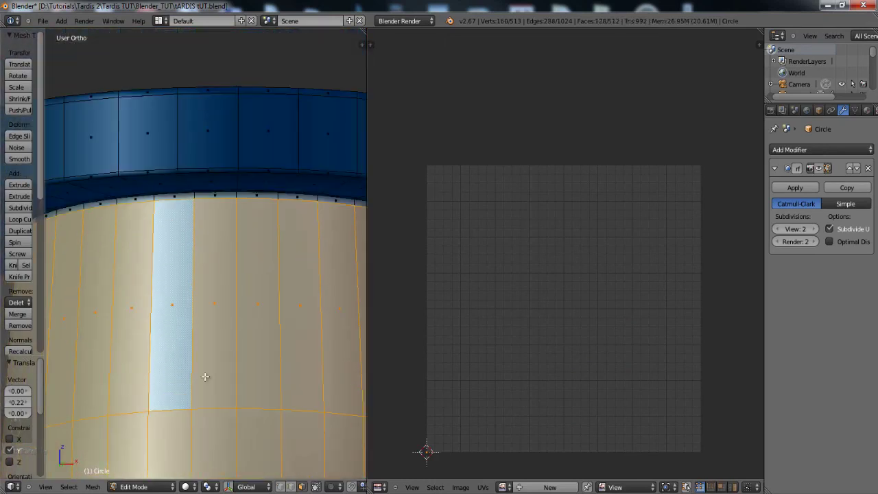
scroll(204, 155, "up", 2)
right_click(202, 168, "alt+shift")
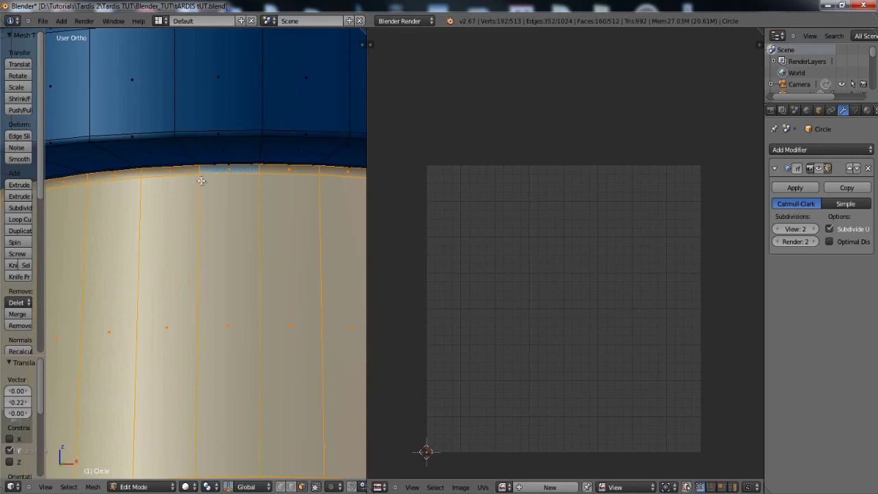
- Unwrap the lantern's glass faces, toggle the subdivision modifier's viewport display and return to Object Mode
key("u")
left_click(209, 326)
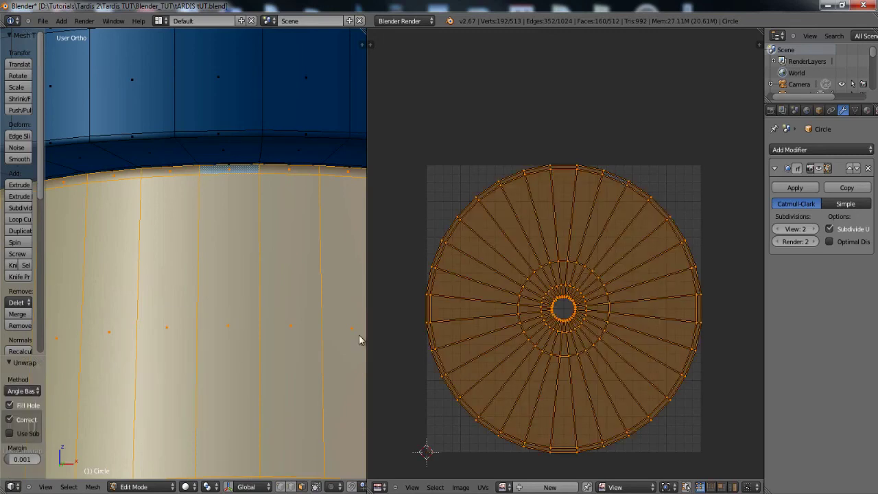
scroll(322, 307, "down", 8)
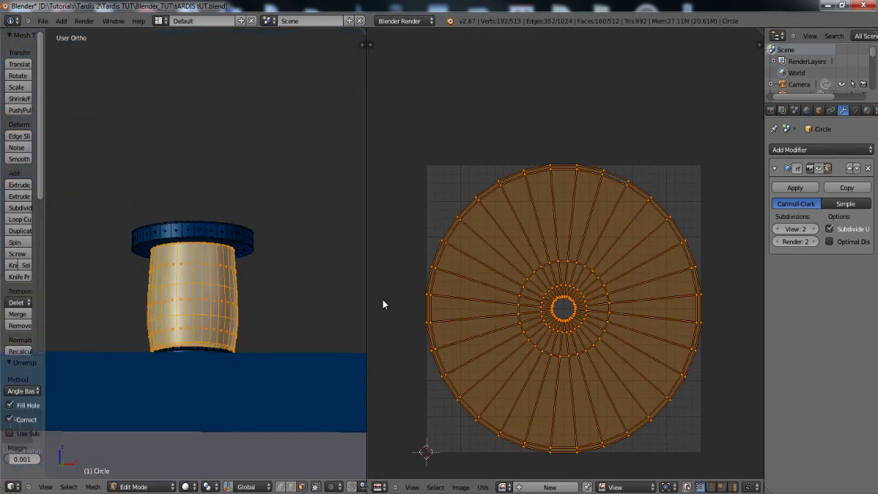
left_click(822, 169)
key("Tab")
scroll(241, 289, "down", 8)
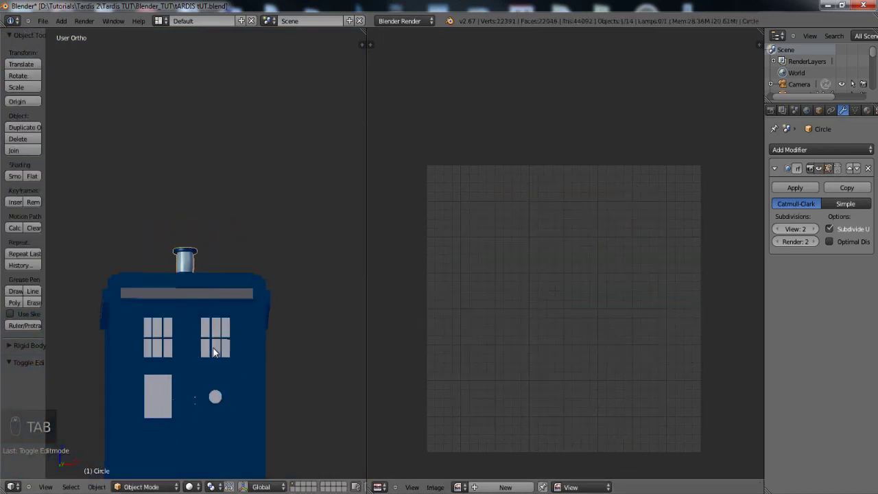
- Unwrap the whole mesh of the larger door handle, located between the phone panel and the round emblem
middle_click_drag(201, 300, 221, 418)
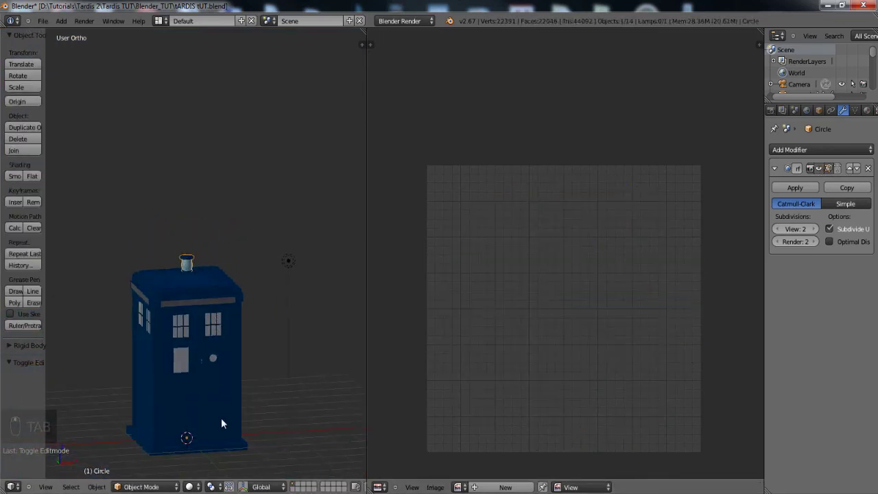
scroll(210, 366, "up", 8)
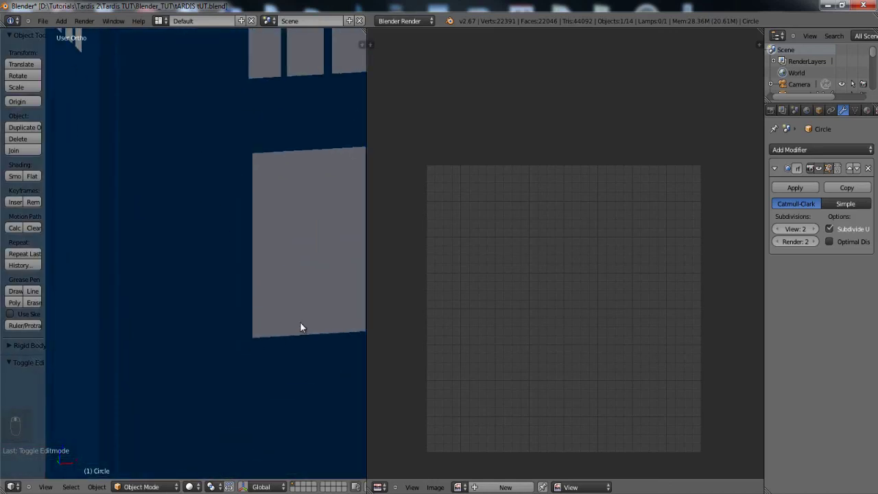
right_click(242, 252)
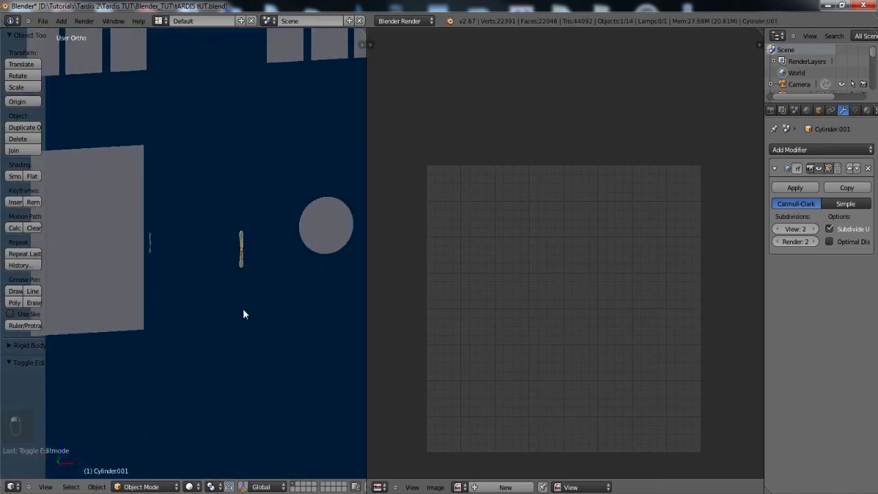
key("Tab")
key("a")
key("a")
key("a")
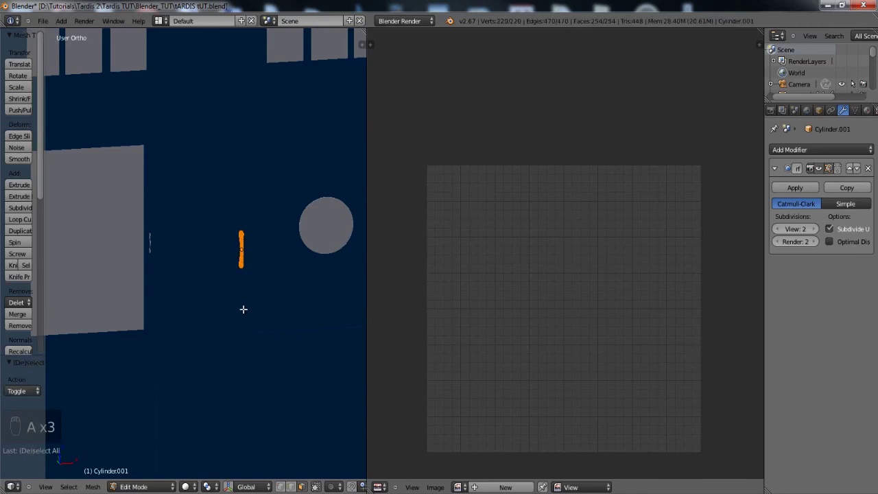
key("u")
left_click(240, 310)
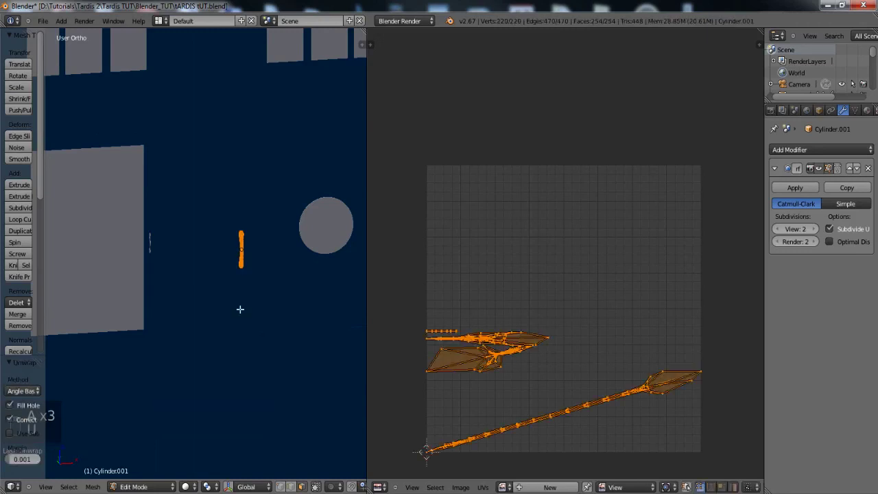
key("Tab")
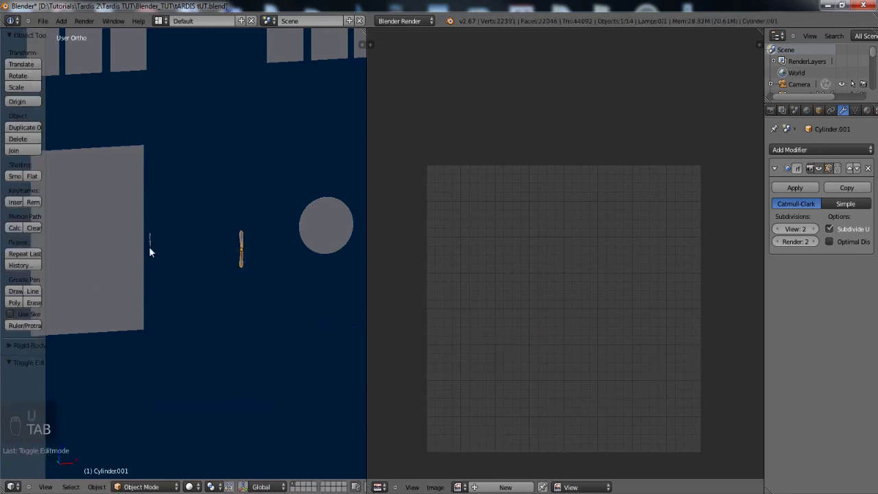
- Unwrap the whole mesh of the small handle beside the phone panel with the standard Unwrap
right_click(151, 240)
key("Tab")
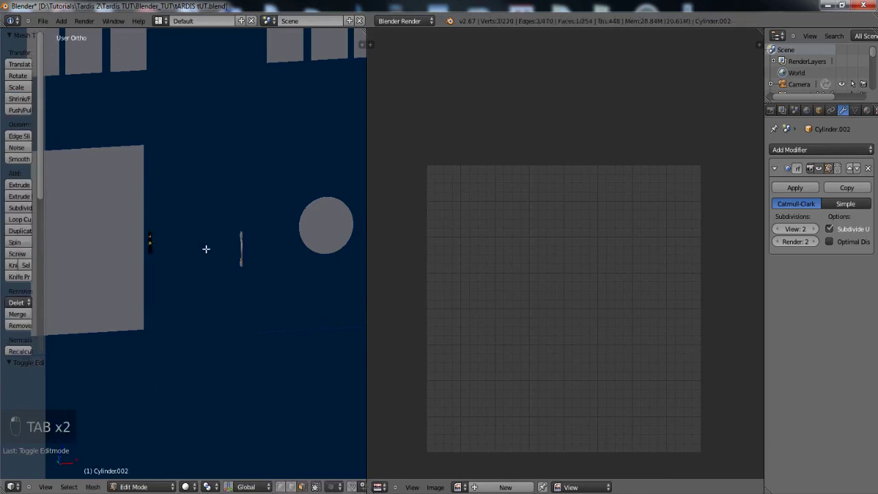
key("a")
key("a")
key("a")
key("a")
key("u")
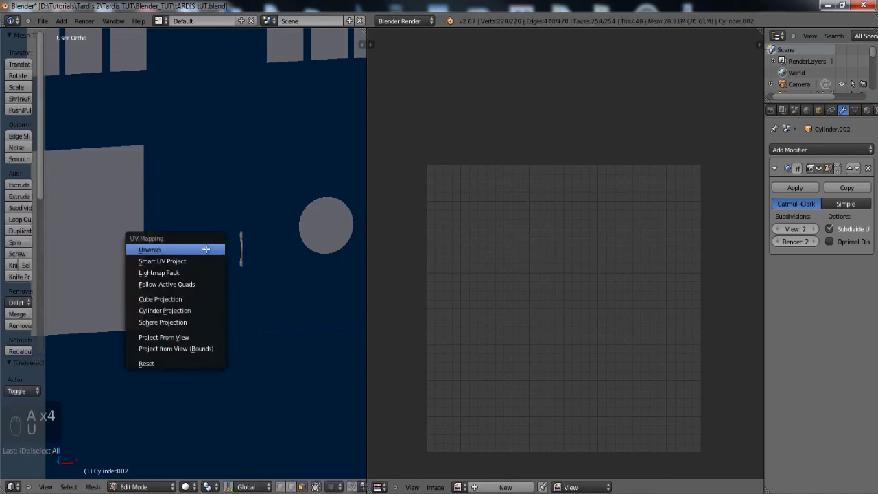
left_click(206, 249)
key("Tab")
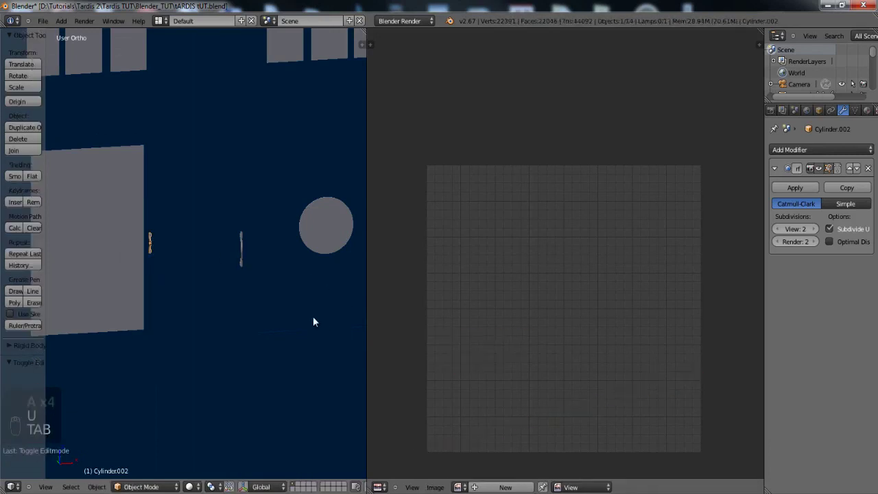
- Bring up the UV'S folder with the exported layouts and place its window beside the TARDIS model for review
scroll(314, 317, "down", 5)
middle_click_drag(302, 317, 245, 302)
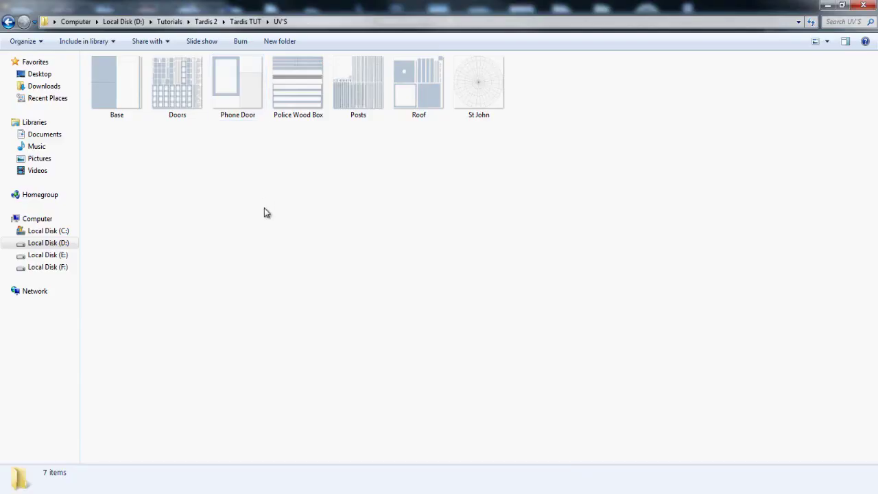
left_click_drag(285, 5, 287, 88)
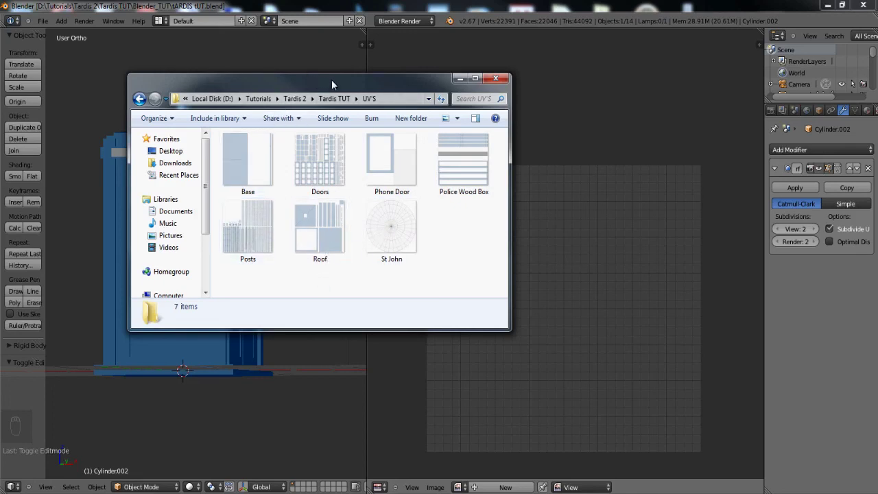
left_click_drag(355, 80, 520, 137)
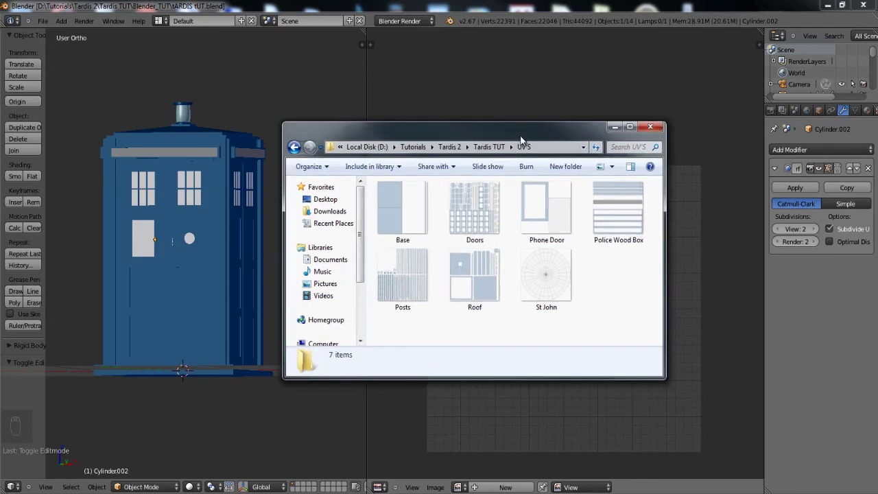